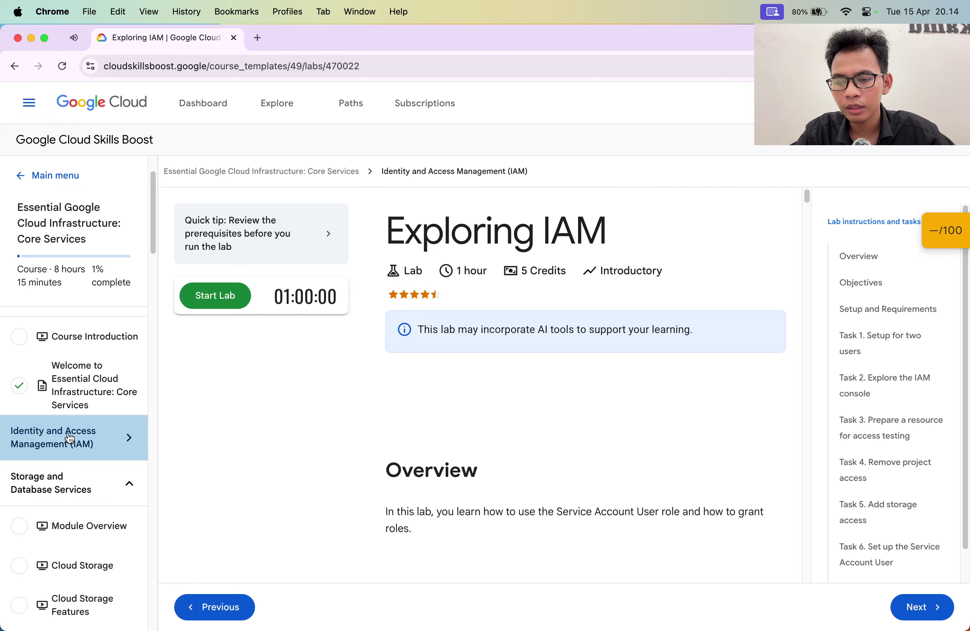
Step: Expand the Identity and Access Management (IAM) module and look through the labs and lessons in the course outline
scroll(67, 438, up, 2)
scroll(69, 438, down, 3)
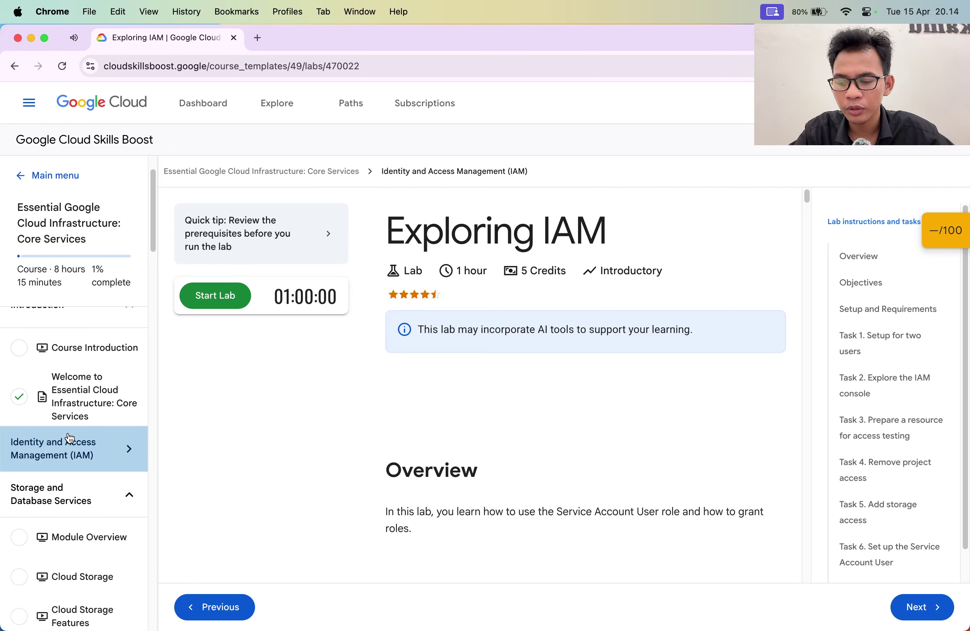
scroll(77, 461, down, 3)
scroll(113, 420, up, 3)
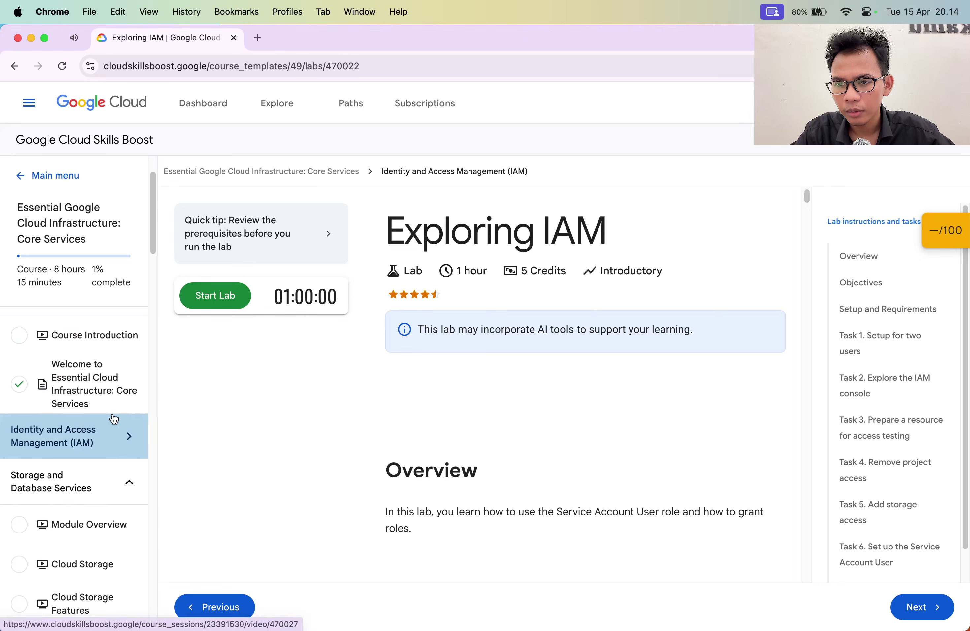
click(117, 422)
scroll(116, 455, down, 3)
scroll(113, 457, down, 10)
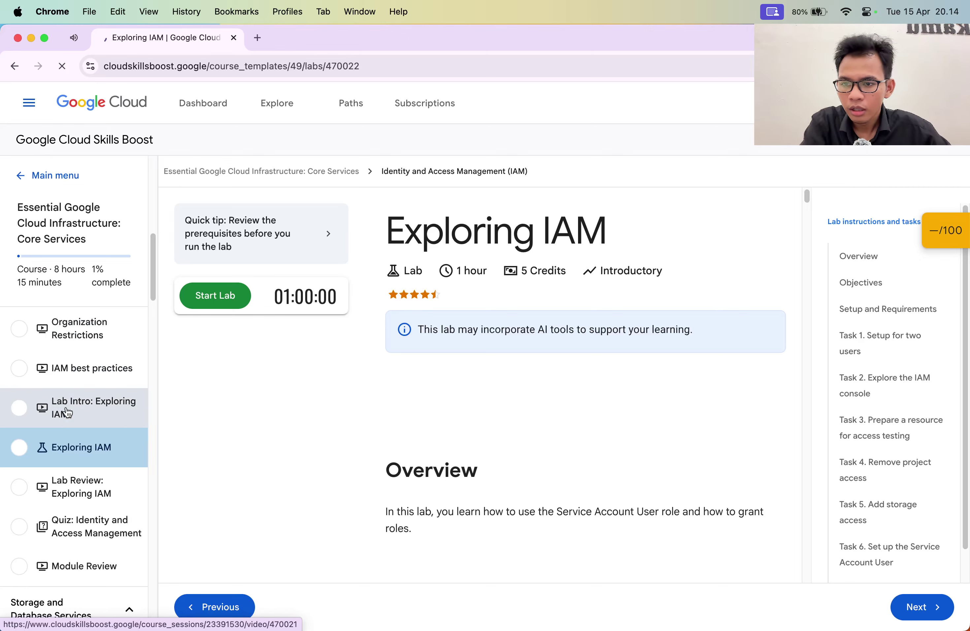
scroll(71, 406, down, 4)
scroll(69, 412, up, 2)
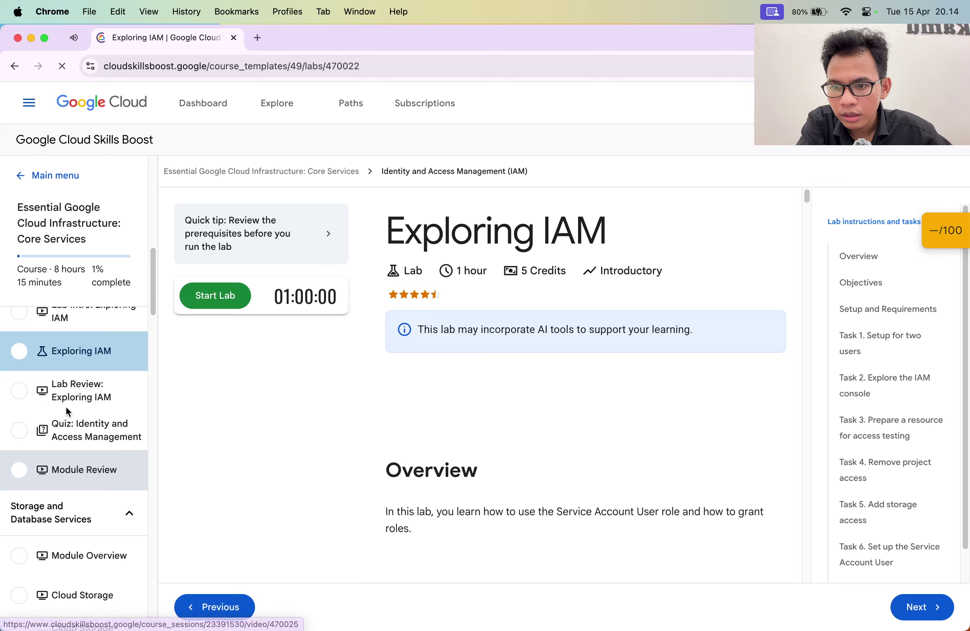
scroll(67, 412, up, 12)
scroll(67, 412, down, 10)
scroll(68, 411, down, 10)
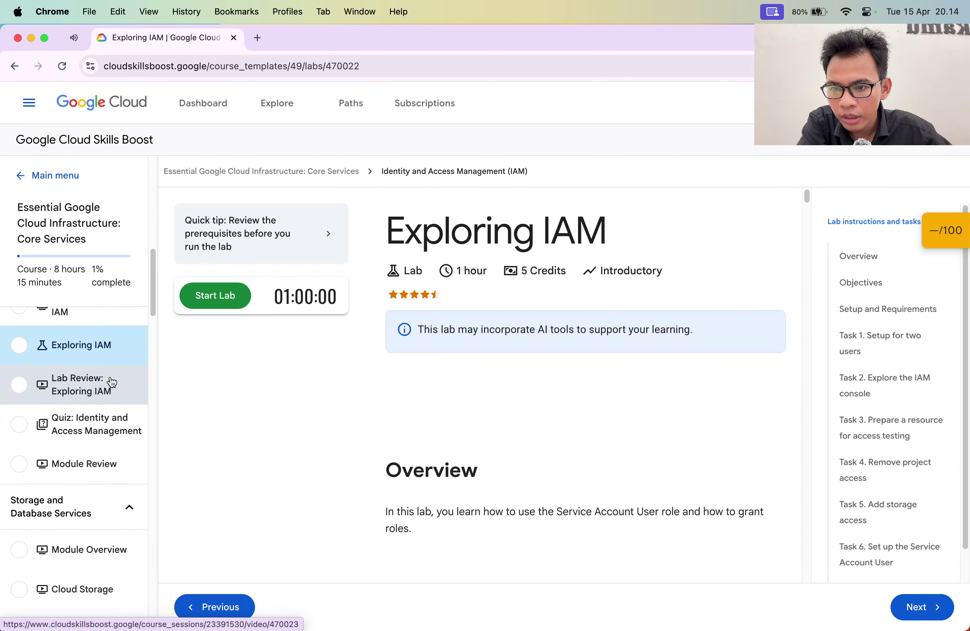
scroll(90, 442, down, 9)
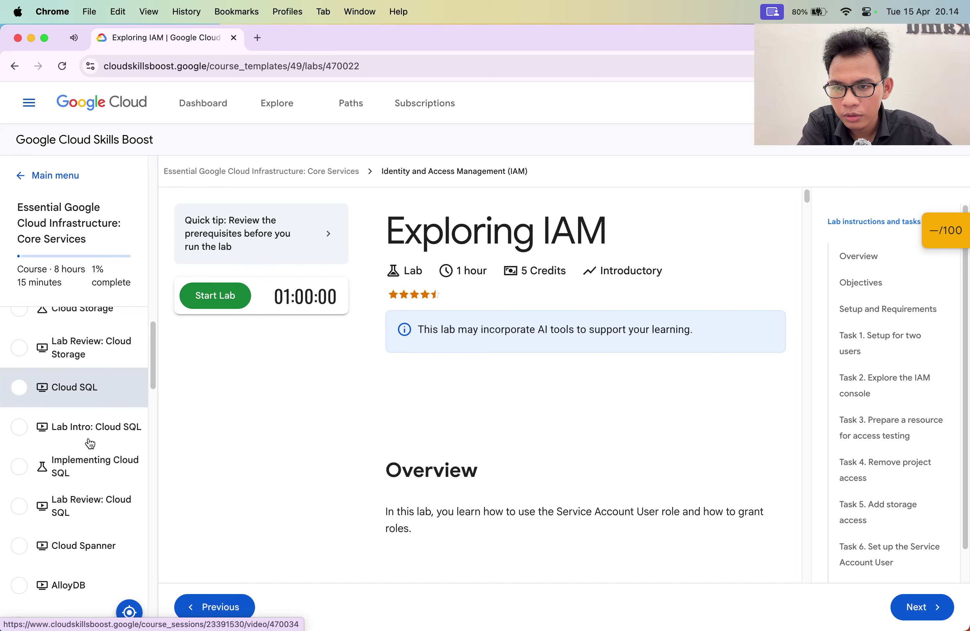
scroll(97, 387, down, 11)
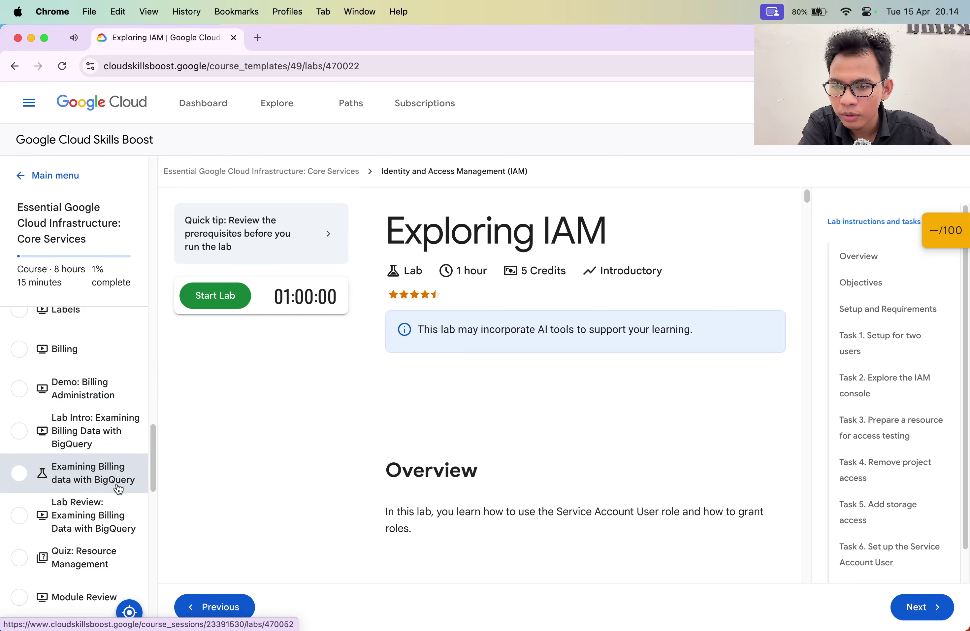
scroll(118, 488, down, 8)
scroll(119, 488, up, 20)
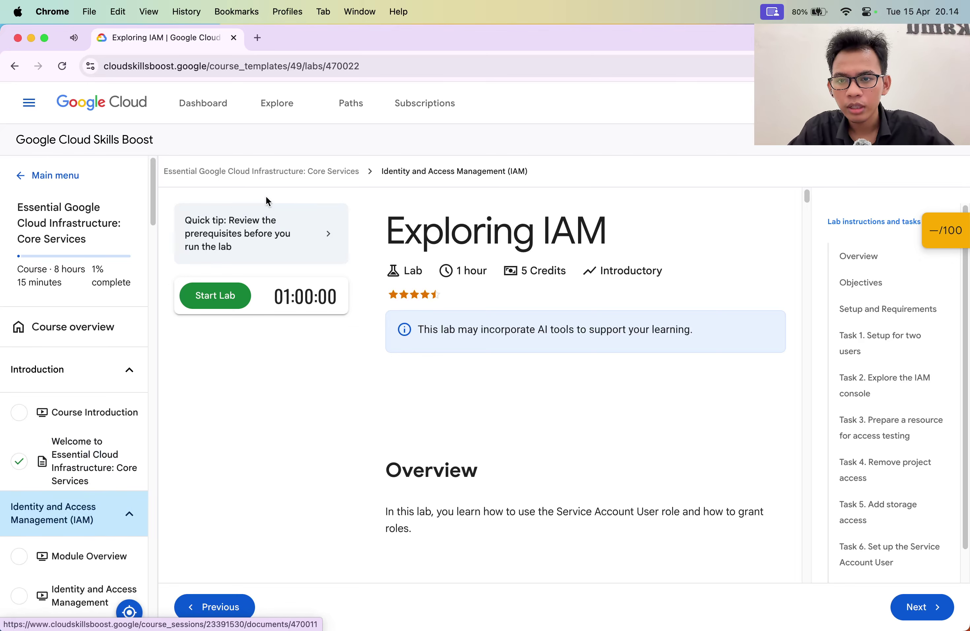
Step: Hide the course outline, enlarge the page and read the Overview and first objective of the Exploring IAM lab
click(30, 104)
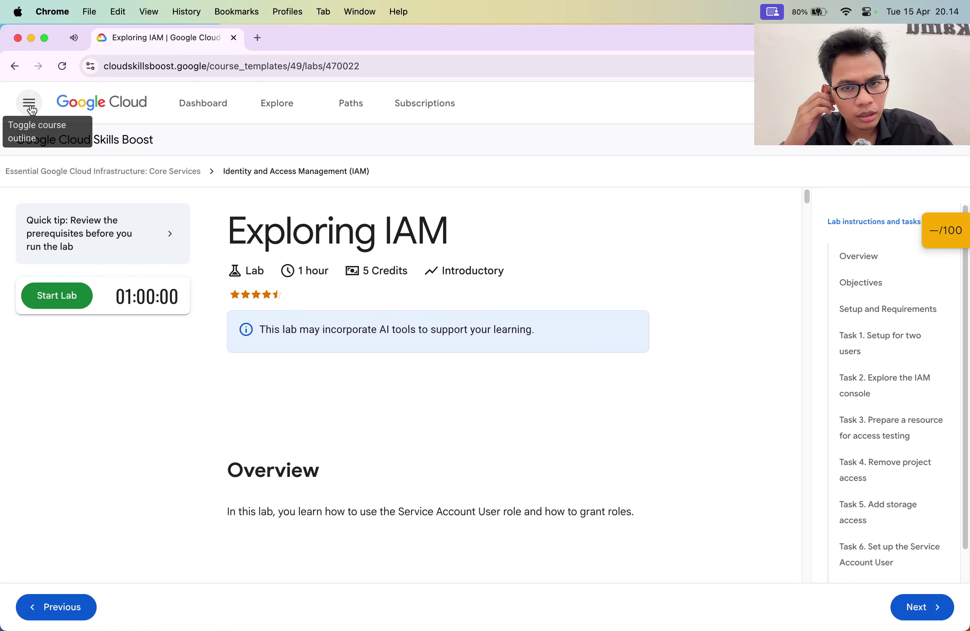
key(XF86AudioRaiseVolume)
key(super+plus)
scroll(451, 363, down, 7)
drag(695, 246, 638, 246)
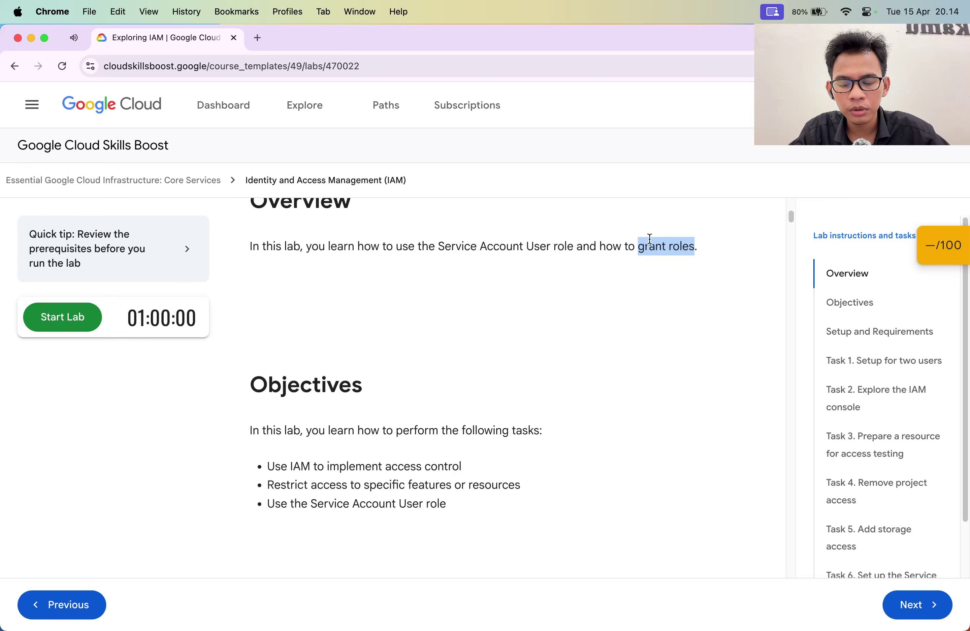
scroll(410, 389, down, 2)
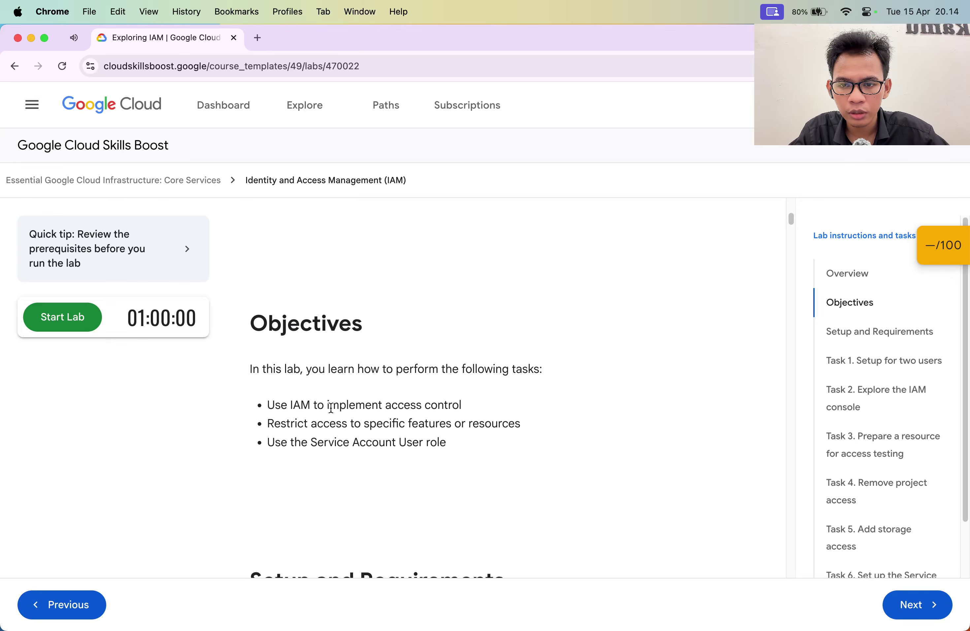
drag(381, 403, 327, 403)
scroll(332, 381, down, 2)
drag(422, 342, 268, 342)
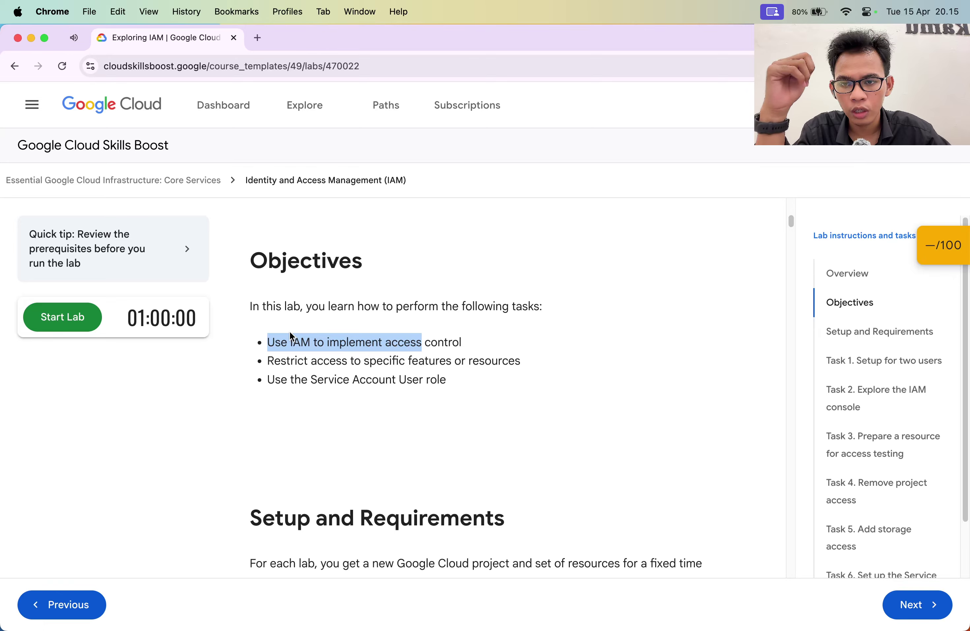
key(super+t)
text(rule role)
key(super+w)
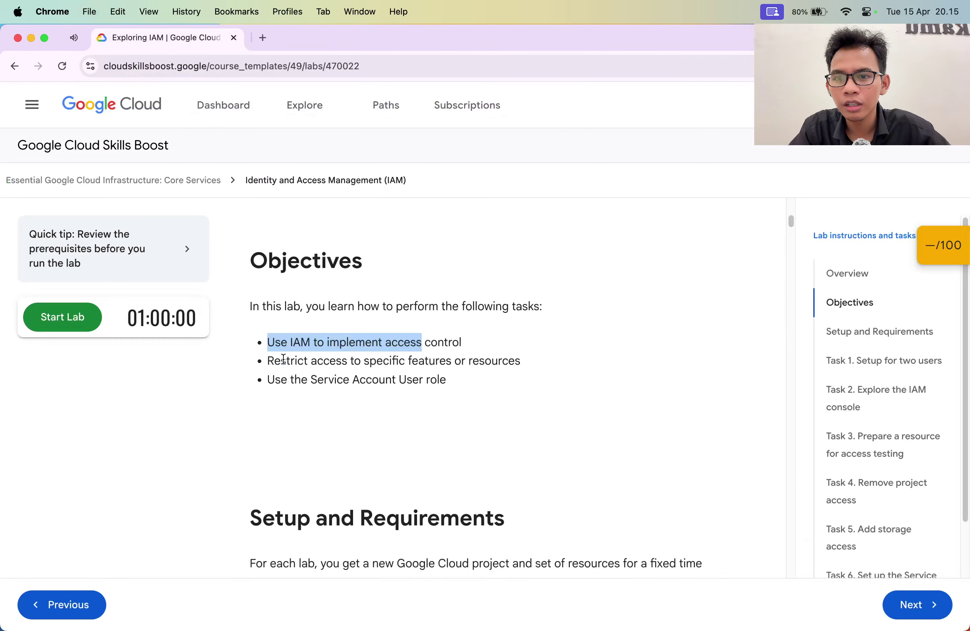
Step: Read the lab objectives on access control, restricting access to features or resources, and the Service Account User role
drag(266, 379, 502, 371)
double_click(492, 359)
drag(310, 379, 397, 379)
click(473, 383)
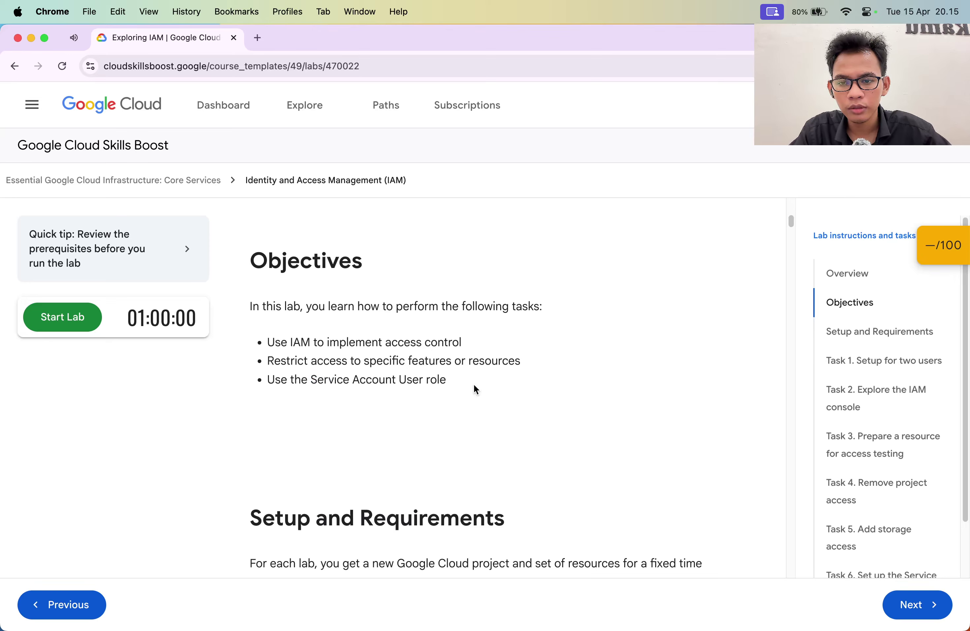
scroll(473, 384, down, 2)
scroll(474, 383, up, 1)
scroll(413, 356, up, 3)
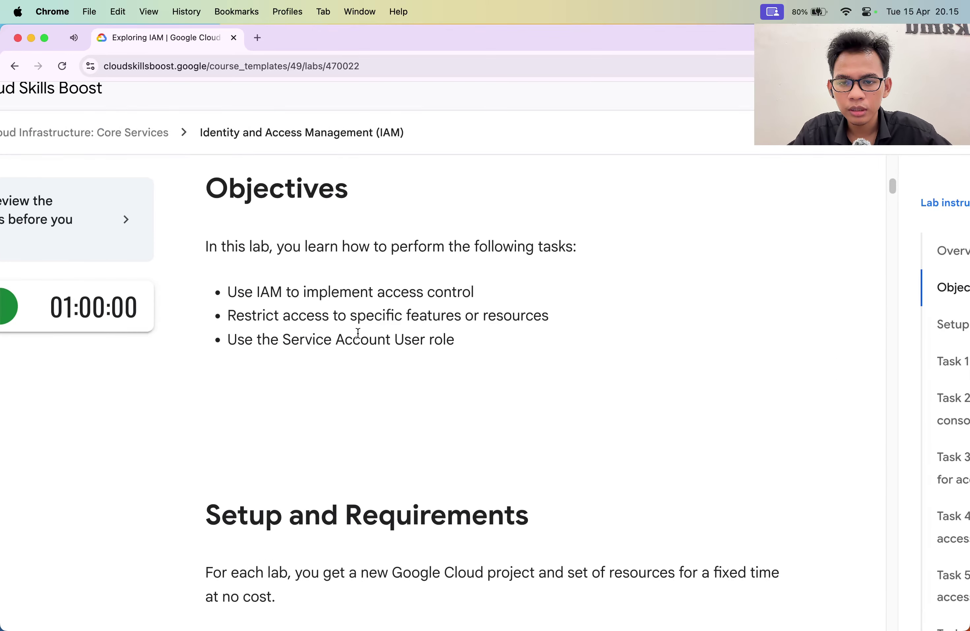
drag(369, 339, 283, 339)
drag(282, 292, 425, 292)
drag(426, 340, 386, 340)
scroll(293, 349, down, 3)
click(280, 301)
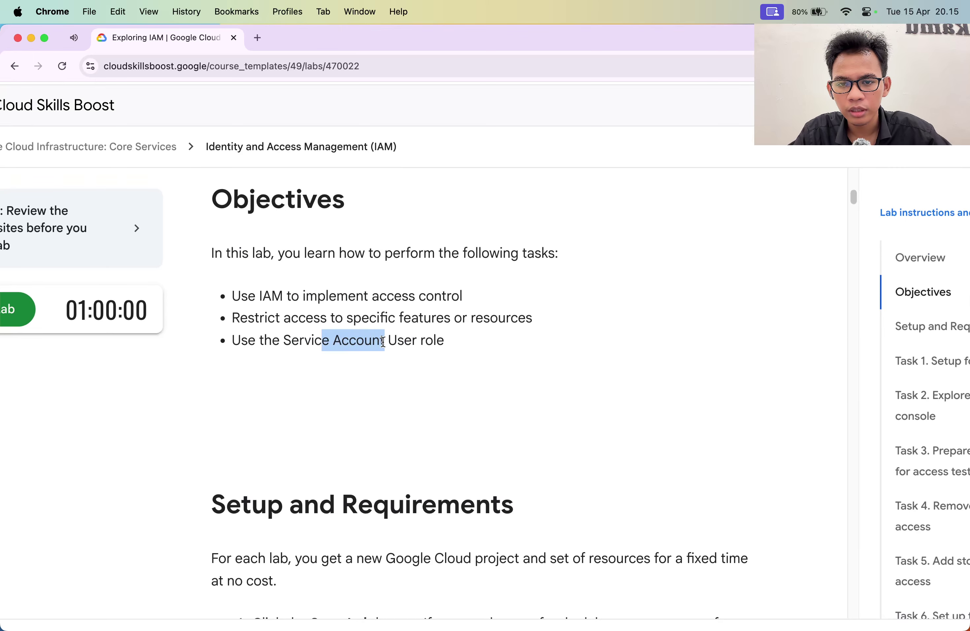
click(396, 342)
Step: Start the Exploring IAM lab
scroll(396, 342, down, 3)
scroll(407, 341, down, 5)
click(63, 317)
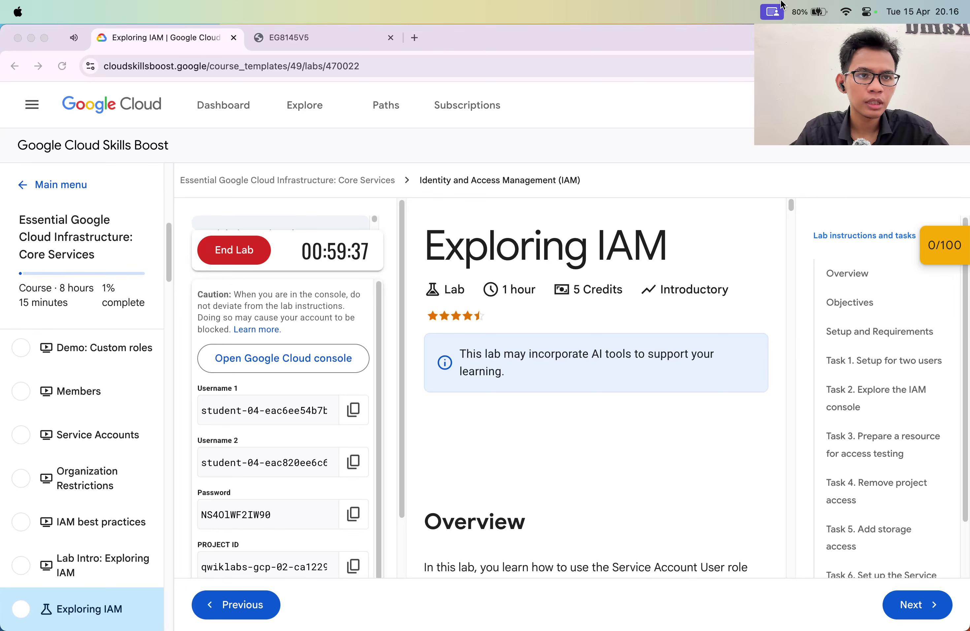
click(907, 236)
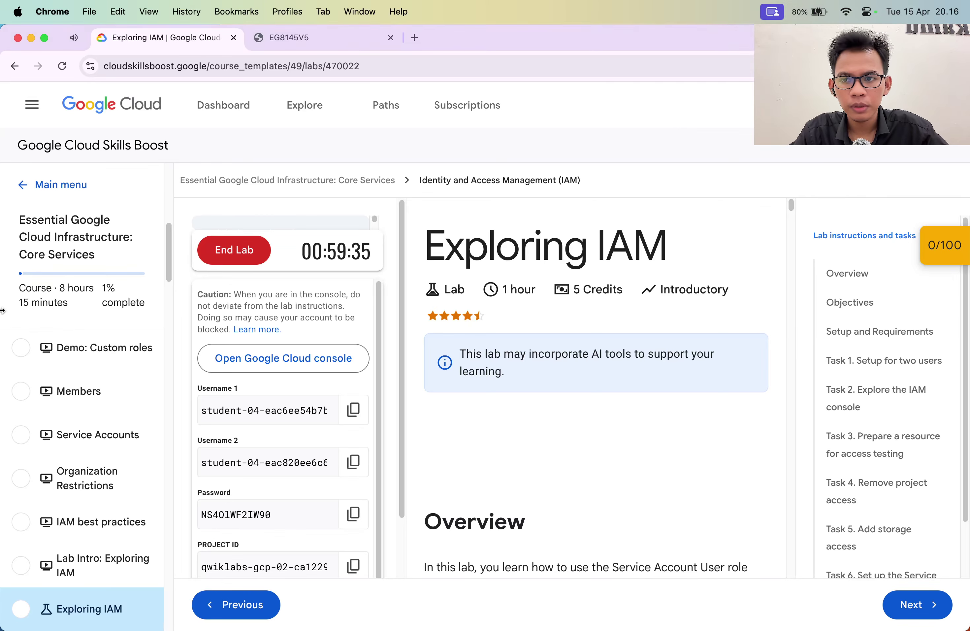
Step: Hide the course outline and copy the link address for opening the Google Cloud console
click(32, 105)
scroll(482, 389, down, 20)
right_click(119, 358)
click(176, 449)
Step: Switch to Safari and open the copied Google Cloud console link
key(super+Tab)
key(super+Tab)
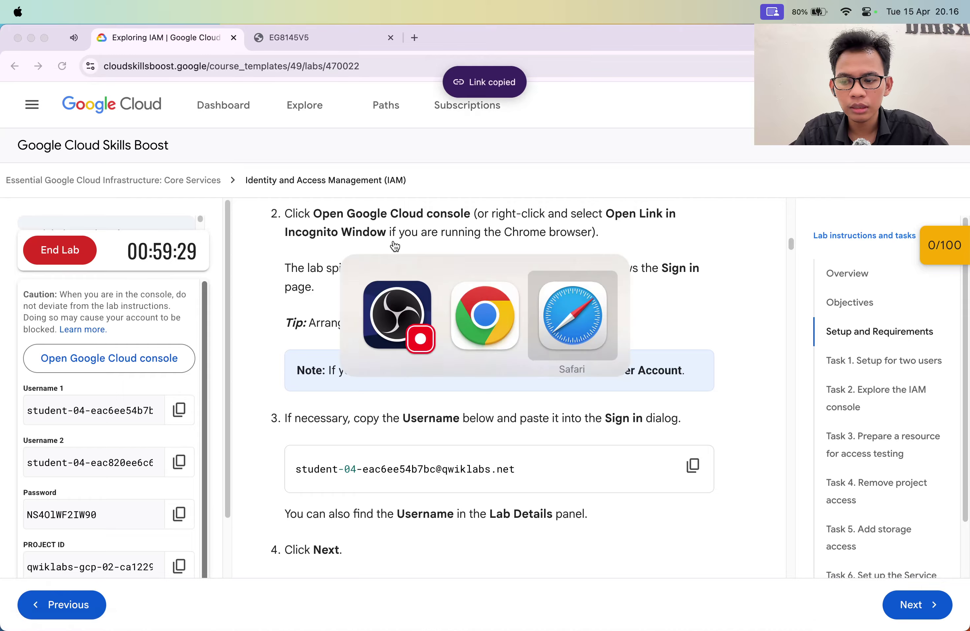
key(super+v)
key(Return)
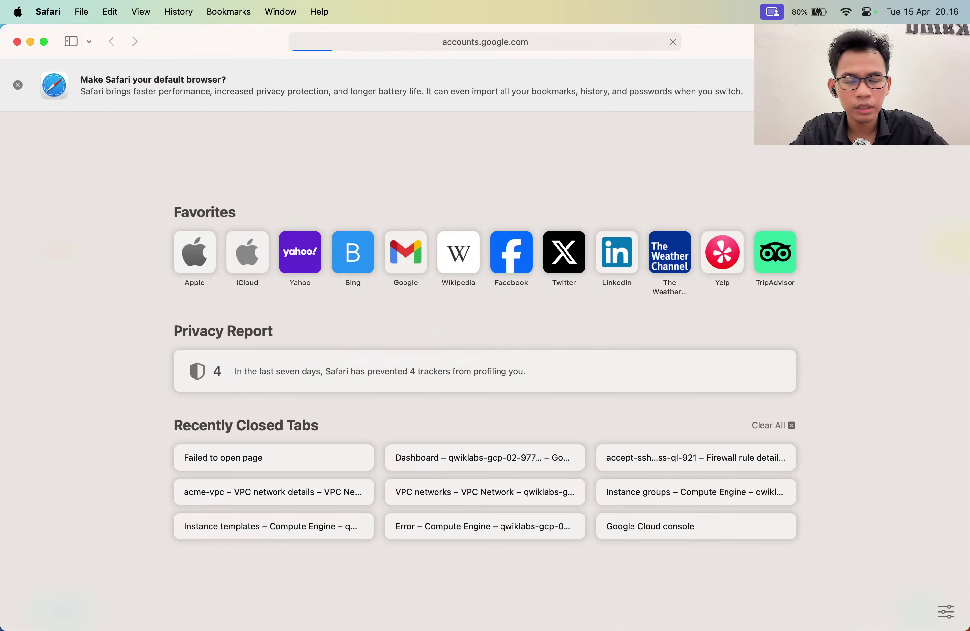
key(super+Tab)
key(super+Tab)
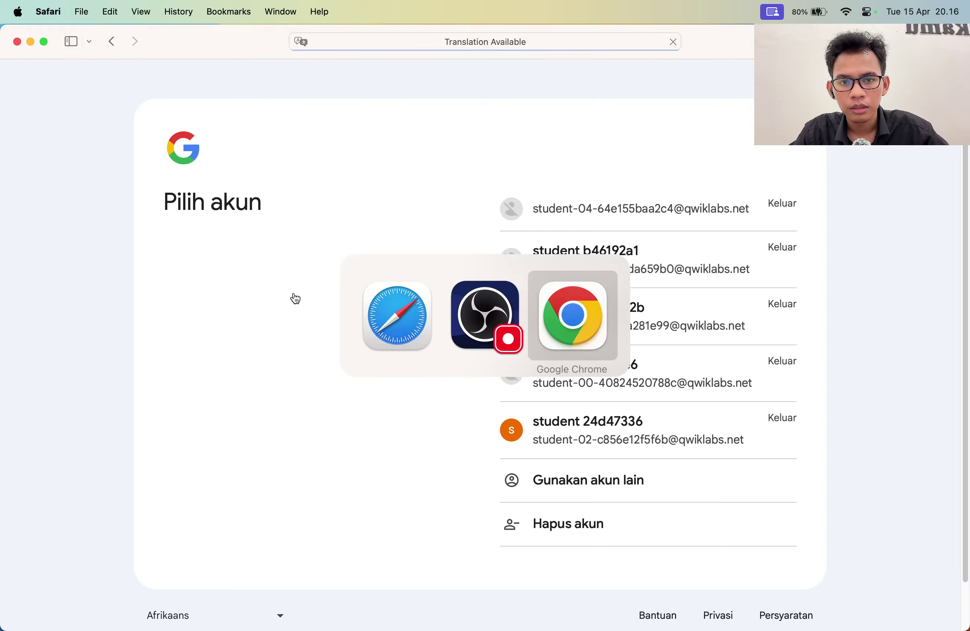
key(Escape)
Step: Remove the first two saved student accounts from the Google account chooser
click(565, 524)
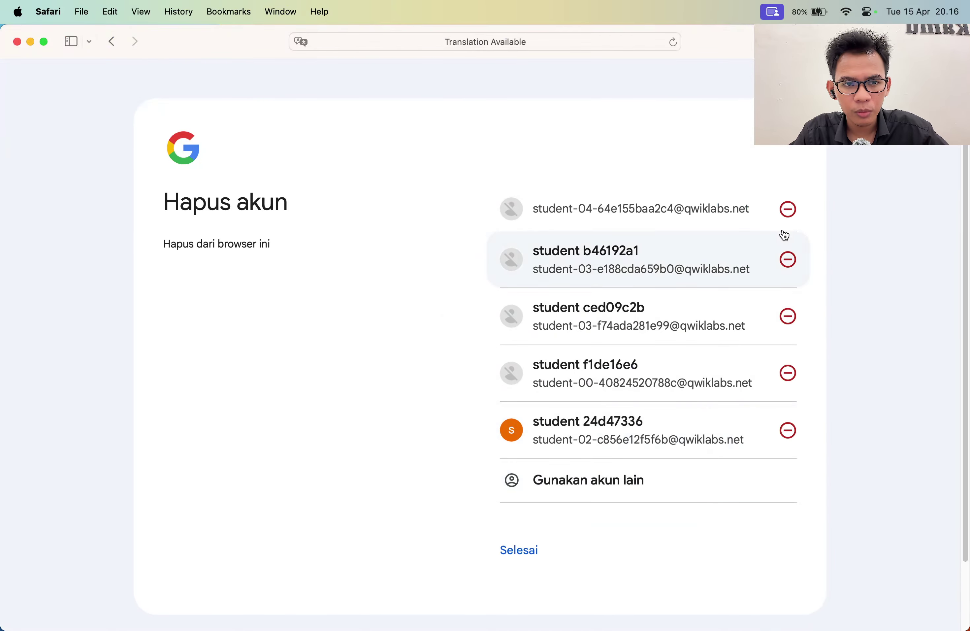
click(787, 209)
click(649, 396)
click(622, 479)
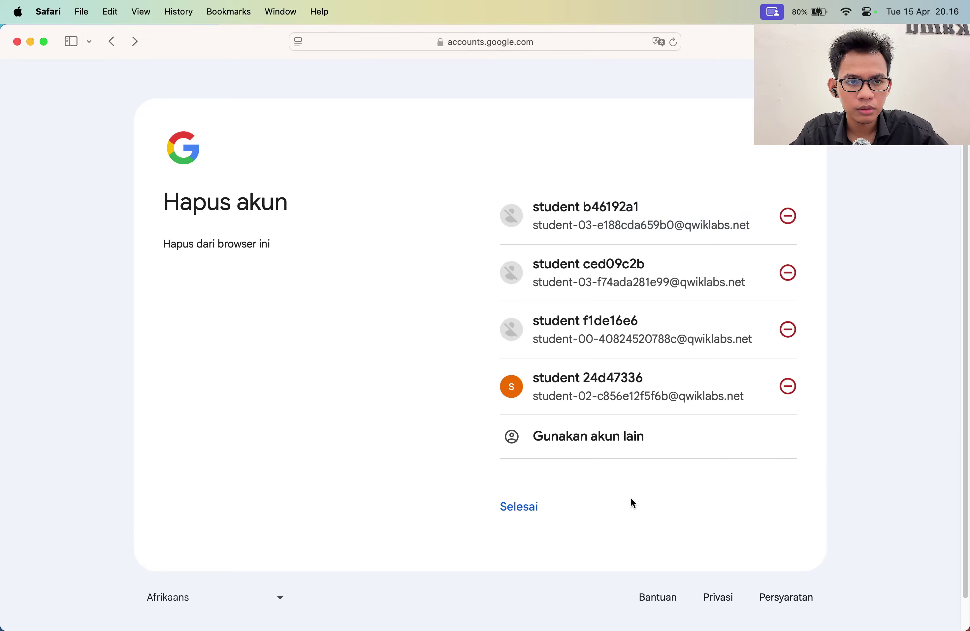
click(787, 215)
click(645, 399)
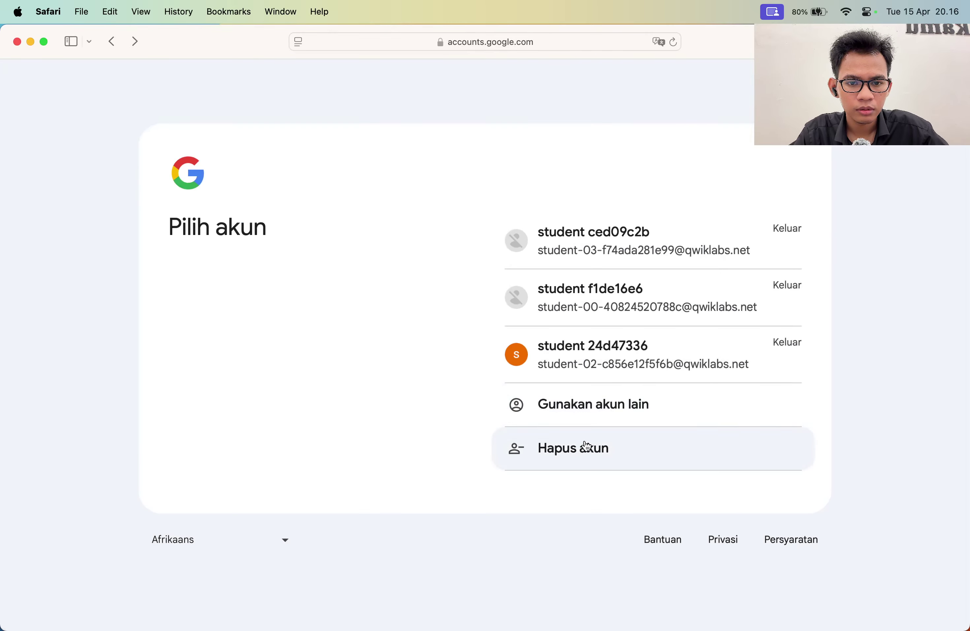
Step: Remove two more old student accounts from the browser, keeping only the one with the orange avatar
click(526, 448)
click(789, 223)
click(662, 385)
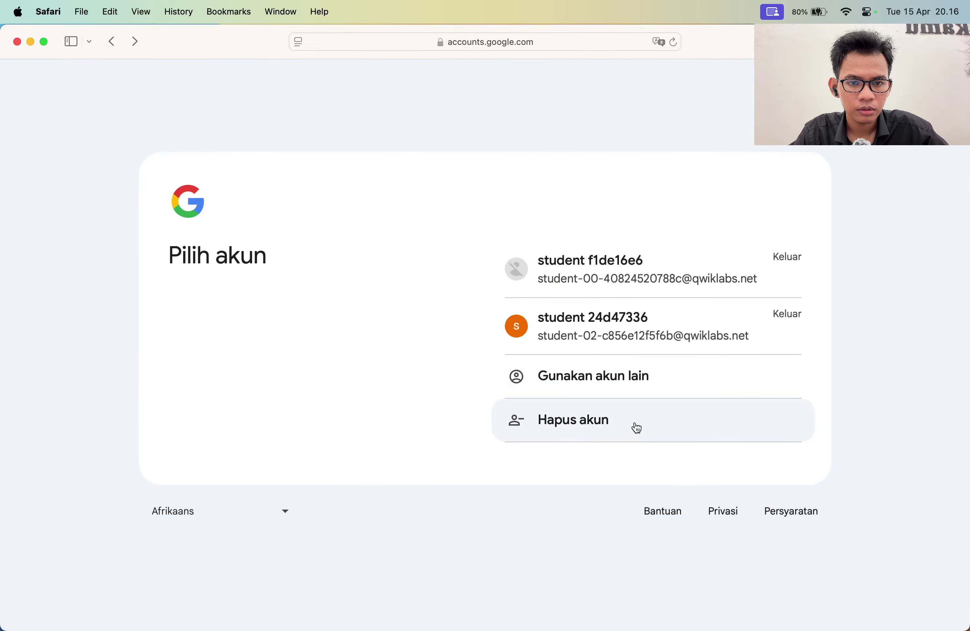
click(634, 427)
click(791, 251)
click(659, 395)
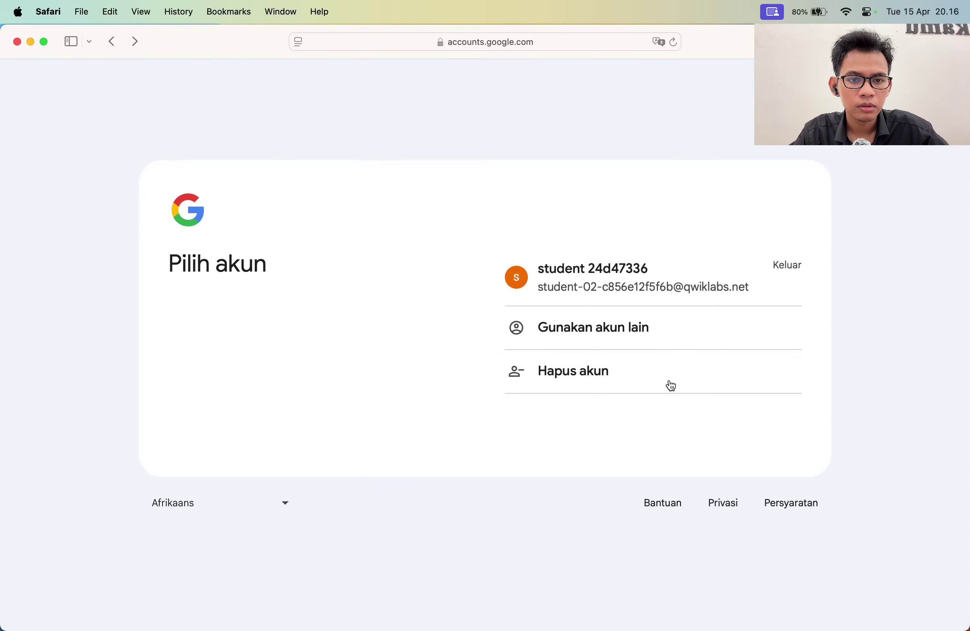
Step: Remove the last saved student account from the Google account chooser
click(666, 374)
click(793, 276)
click(656, 395)
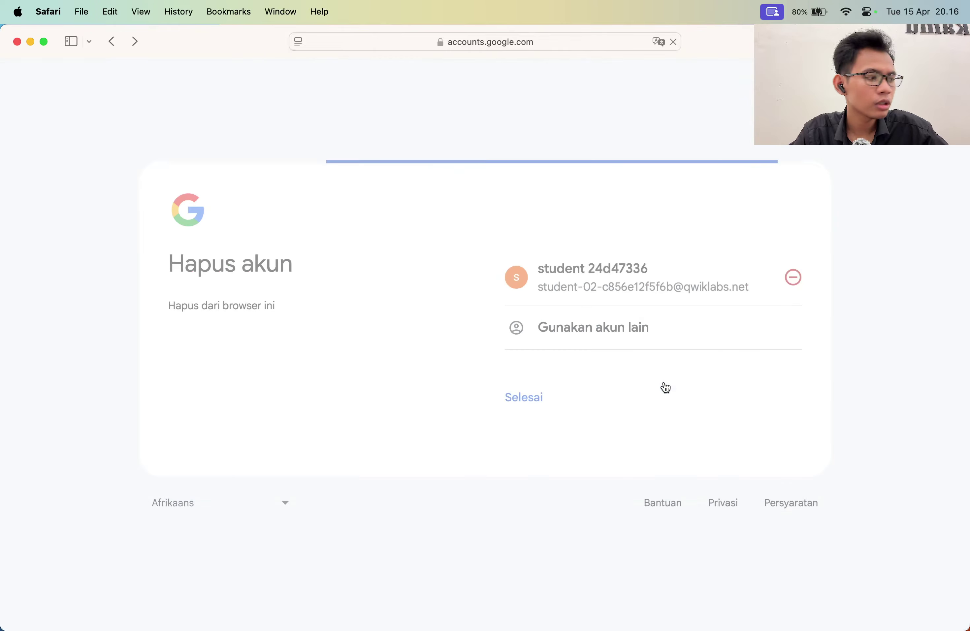
Step: Switch back to Chrome, review the lab's Setup and Requirements instructions and copy the Username 1 credential
key(super+Tab)
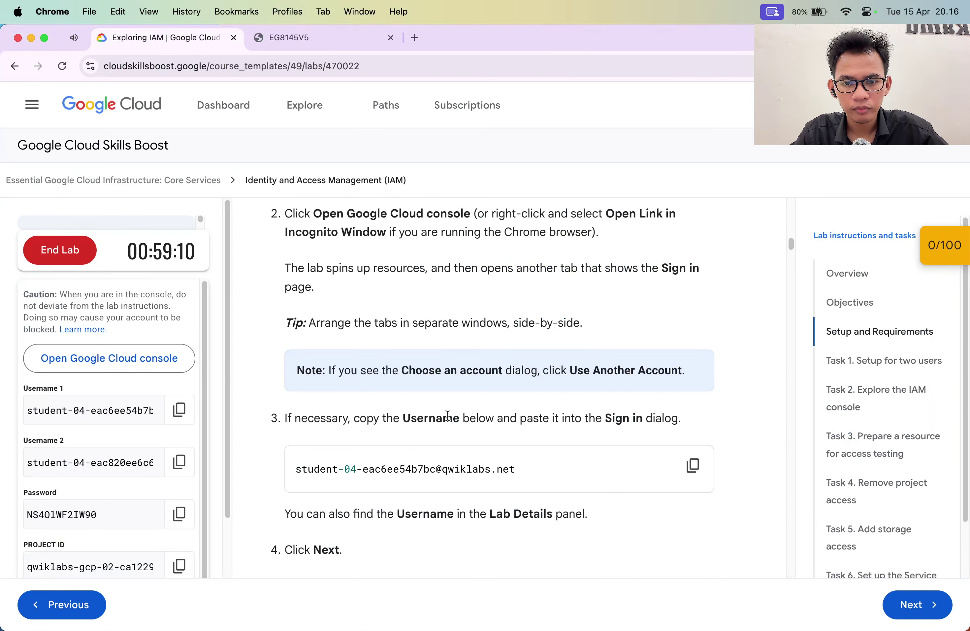
scroll(594, 447, up, 3)
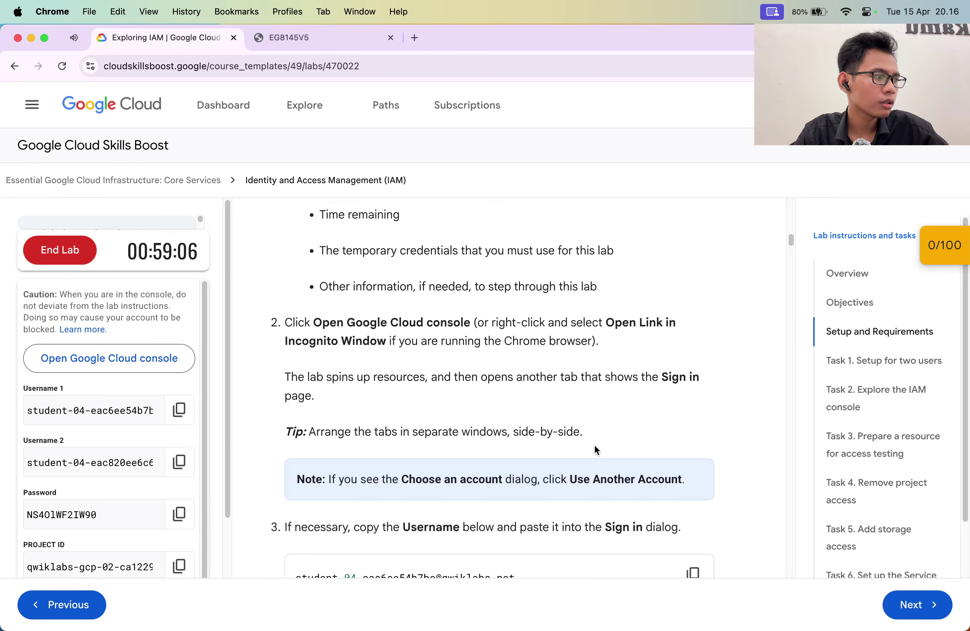
scroll(630, 377, up, 1)
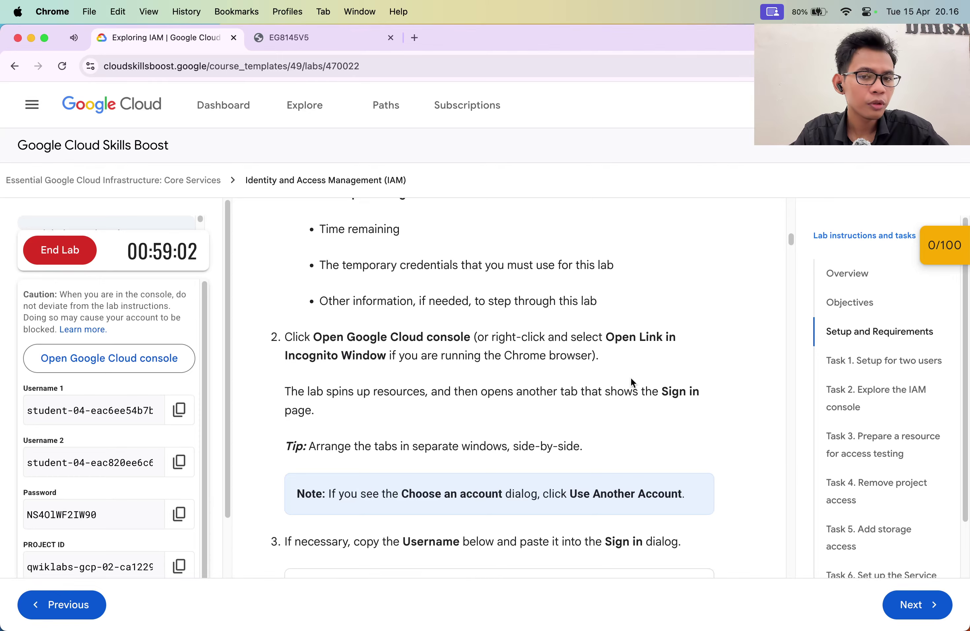
scroll(630, 377, up, 3)
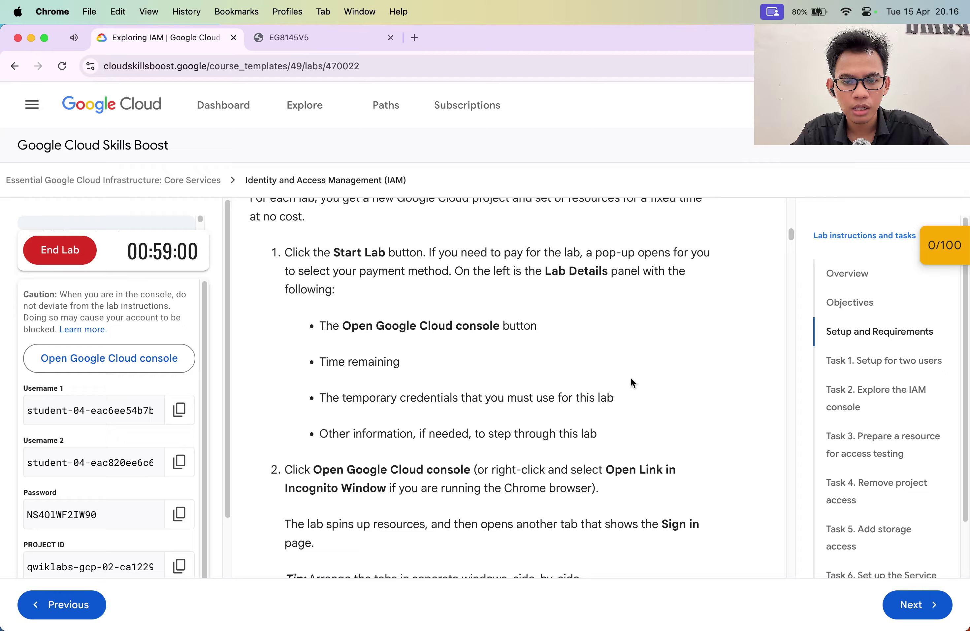
scroll(631, 377, down, 4)
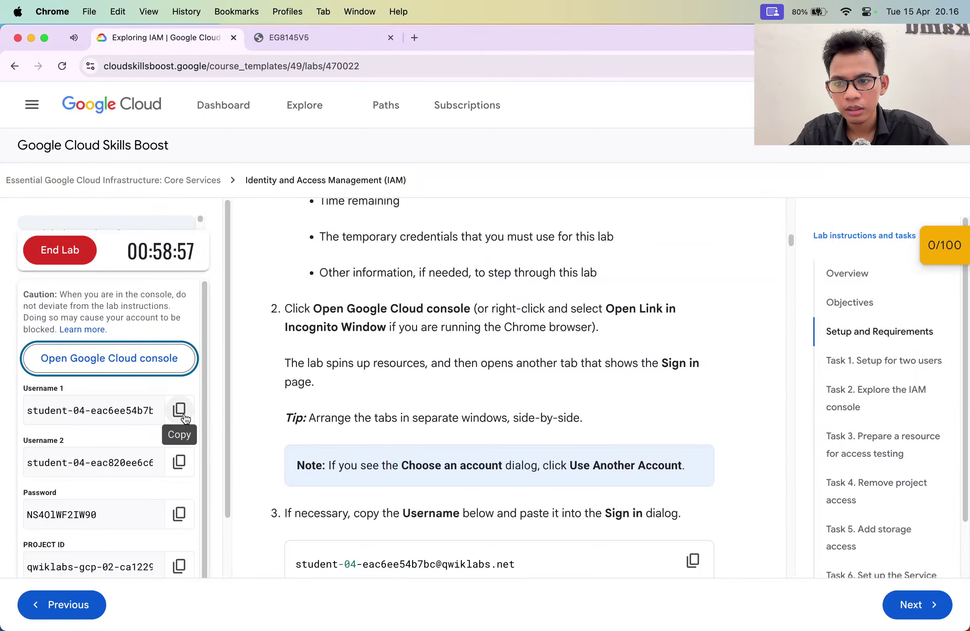
click(179, 408)
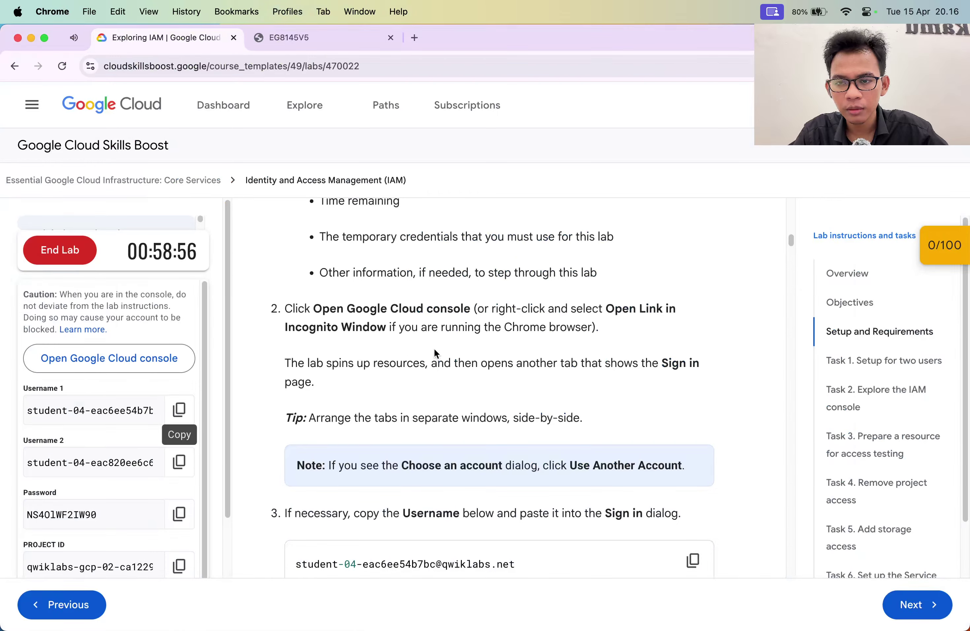
Step: Look through the sign-in instructions as far as Task 1, Setup for two users
scroll(358, 352, up, 5)
scroll(358, 352, down, 4)
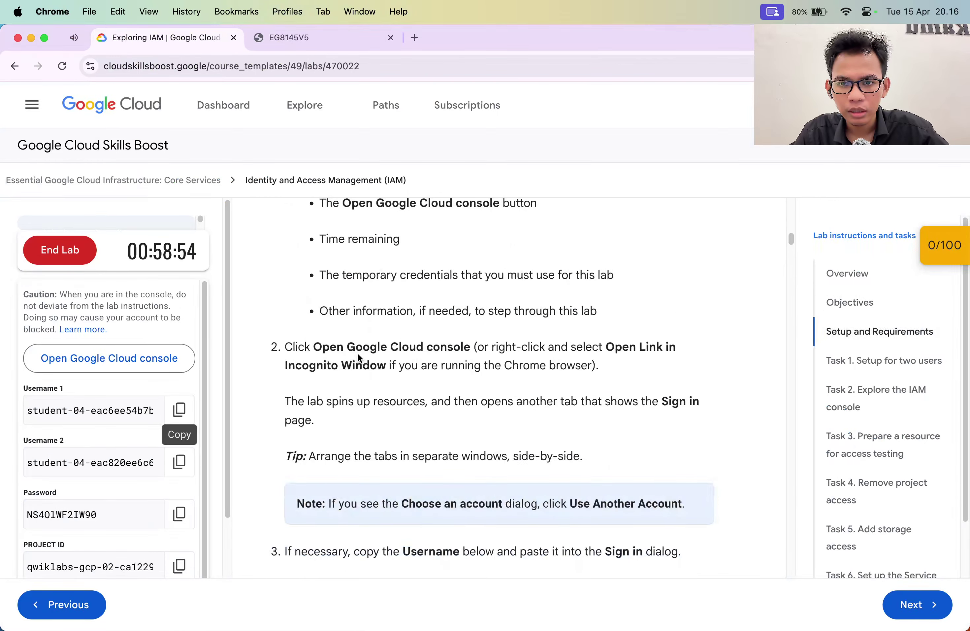
scroll(357, 353, down, 15)
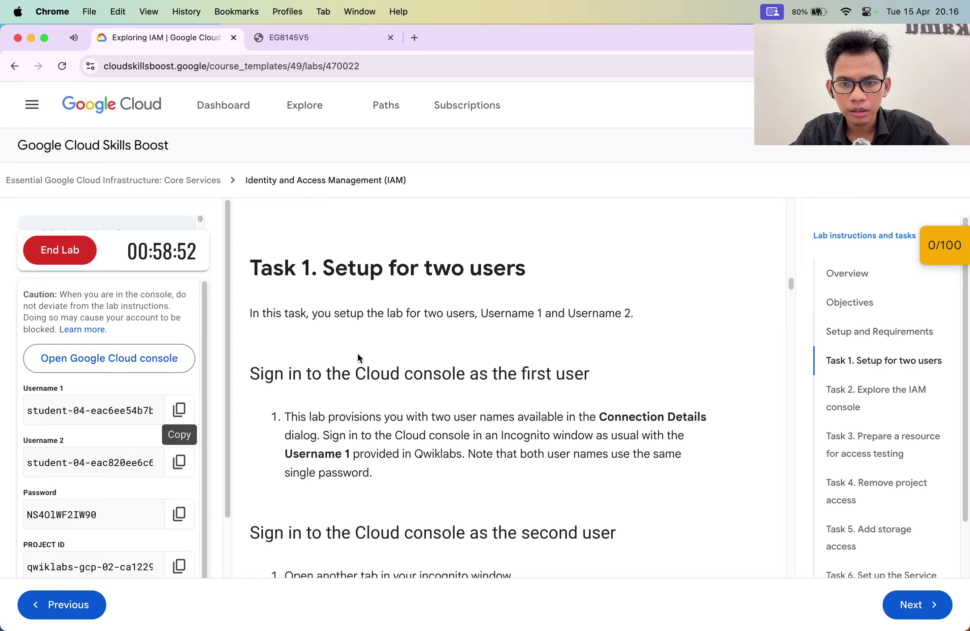
Step: Sign in to Google in Safari with the copied Username 1 and the lab password copied from the instructions page
scroll(358, 353, down, 2)
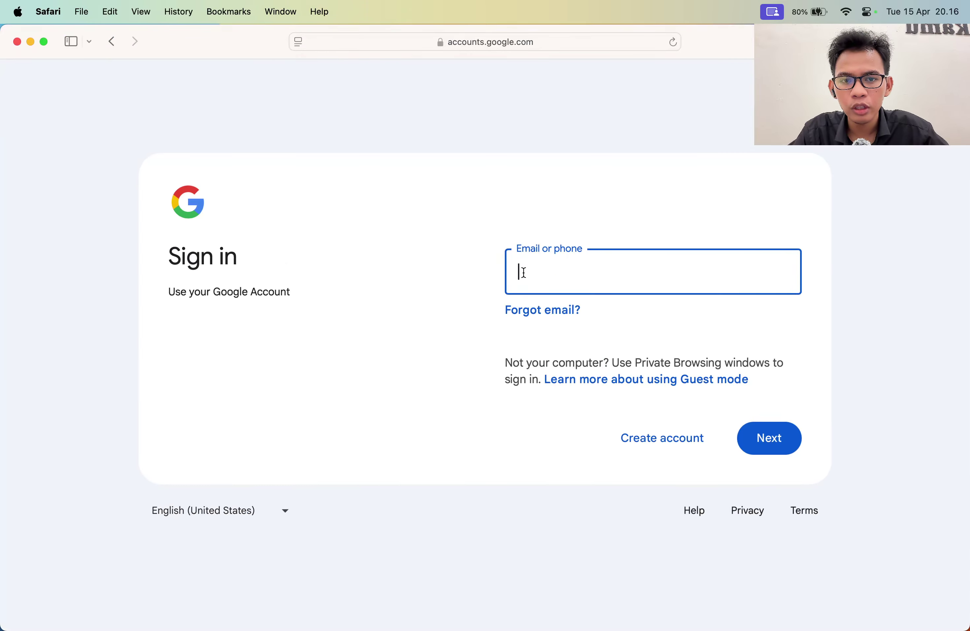
key(super+v)
key(Return)
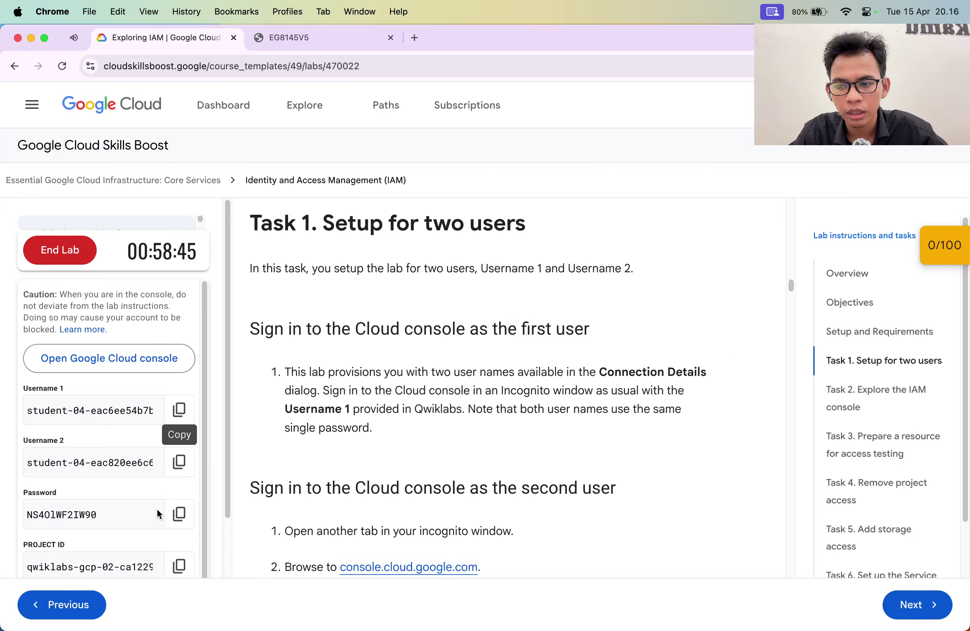
click(179, 512)
key(super+v)
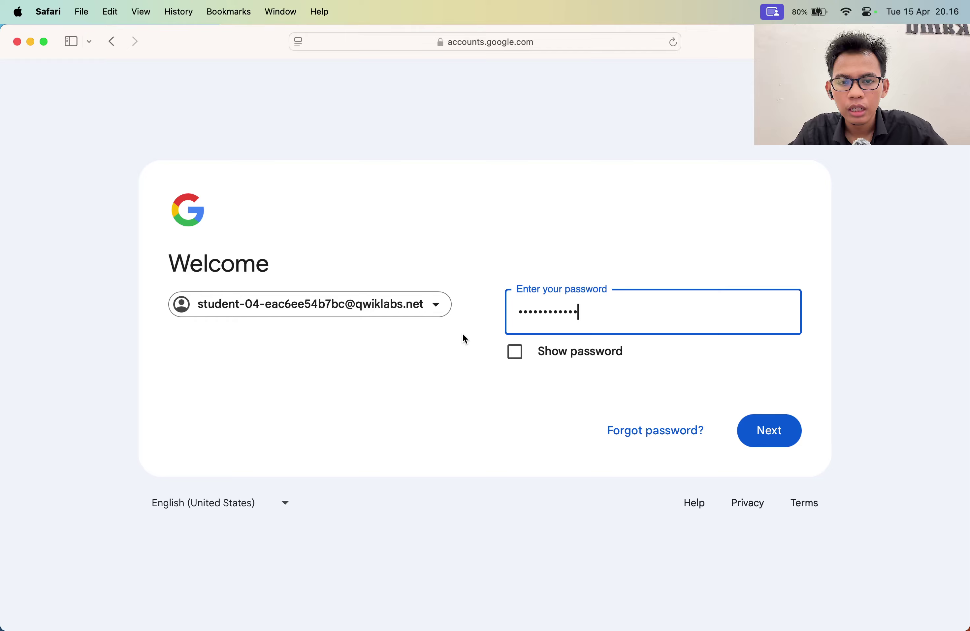
key(Return)
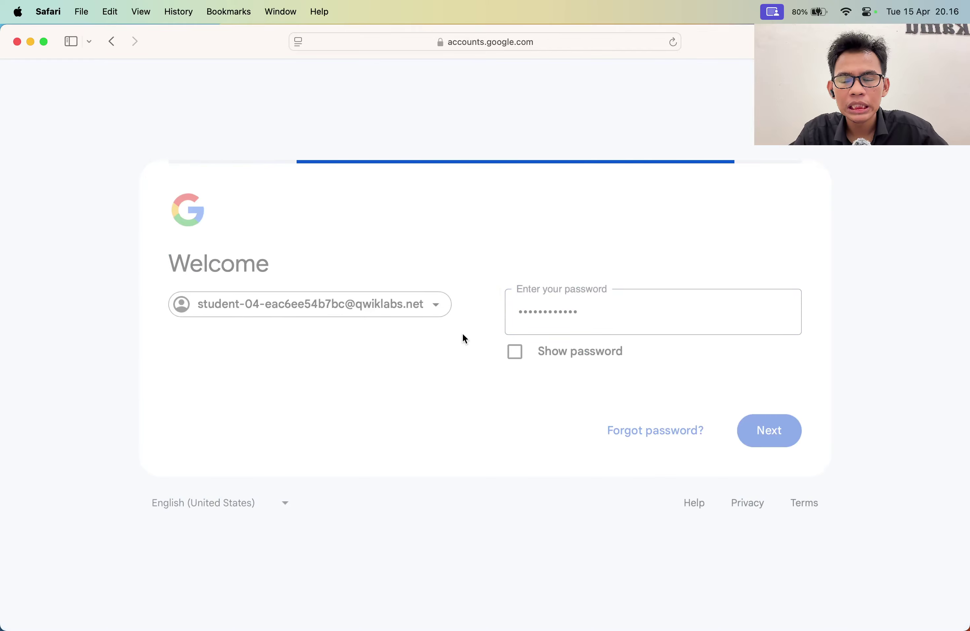
key(XF86AudioLowerVolume)
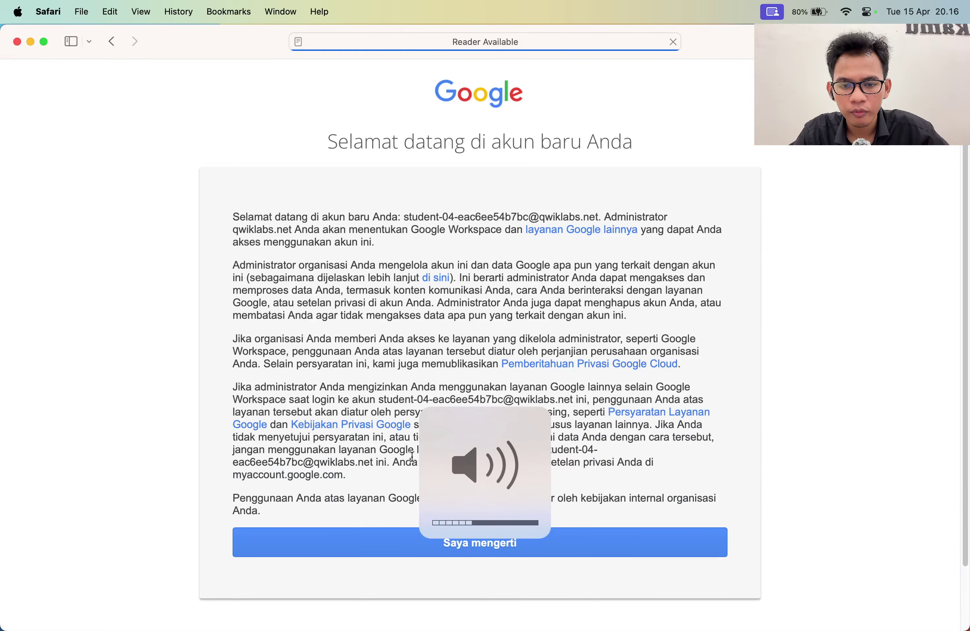
Step: Acknowledge the new-account notice for the first student account and agree to the Google Cloud Terms of Service
click(364, 549)
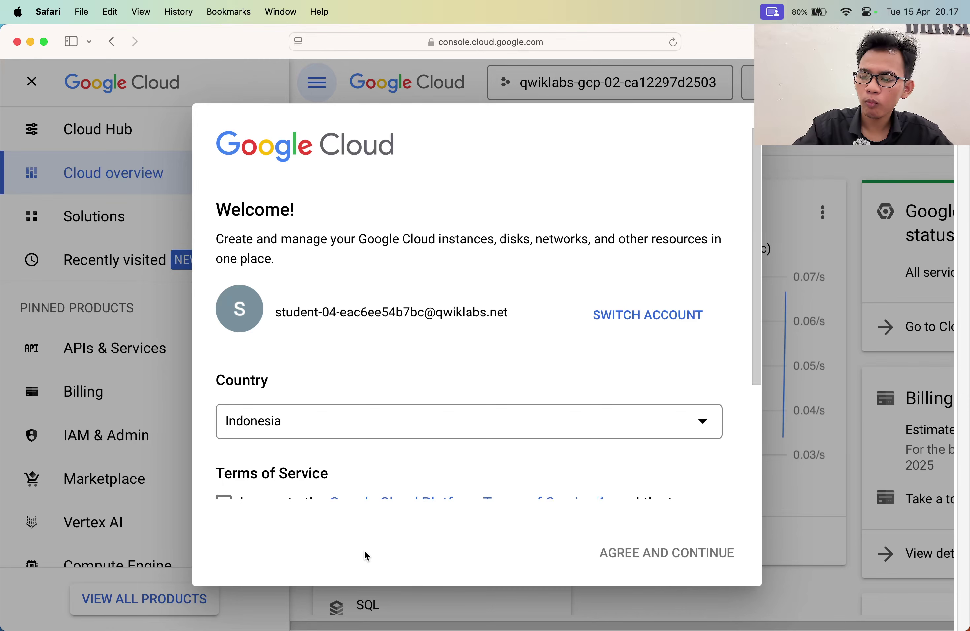
scroll(379, 494, down, 3)
click(260, 378)
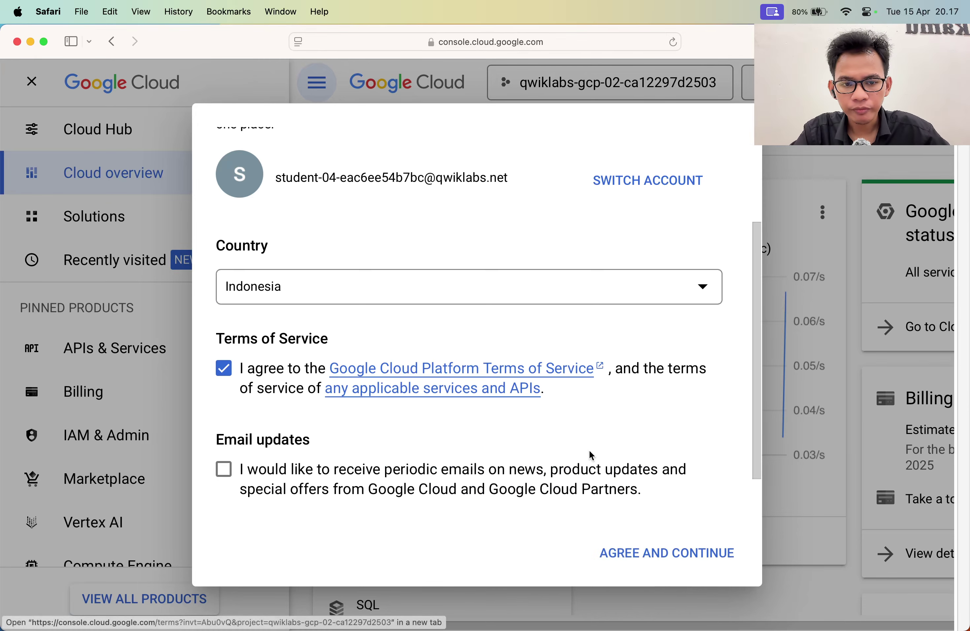
click(638, 547)
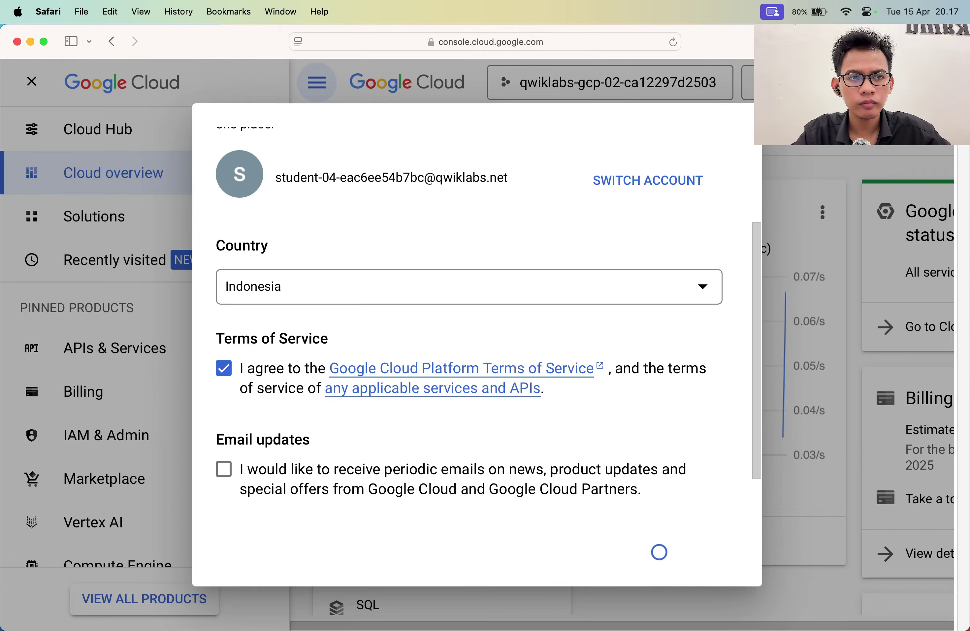
Step: Return to Chrome, check the sign-in instructions for the second user and copy the link address of Open Google Cloud console
key(super+Tab)
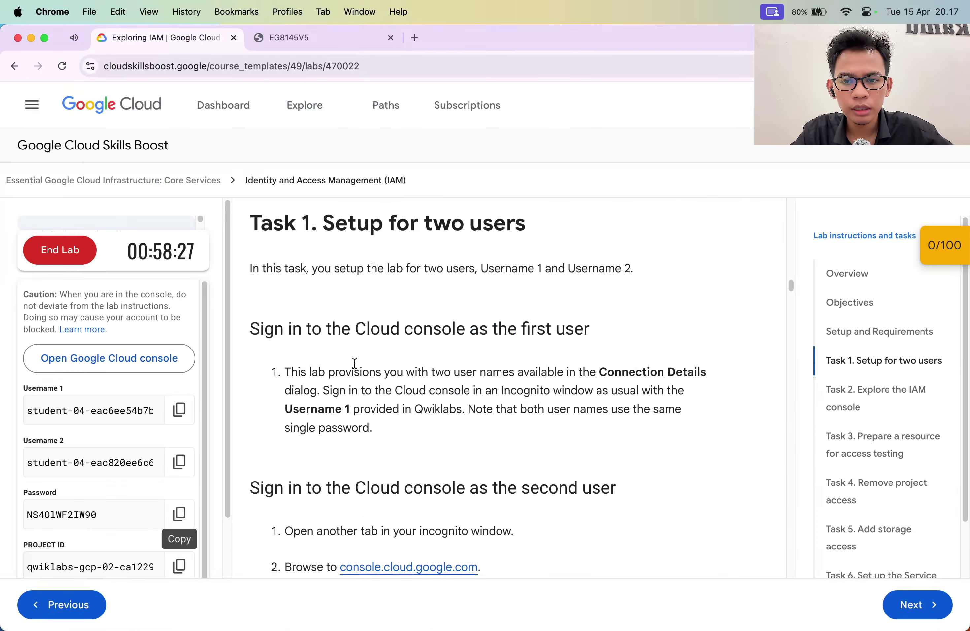
scroll(355, 363, down, 1)
scroll(412, 389, down, 8)
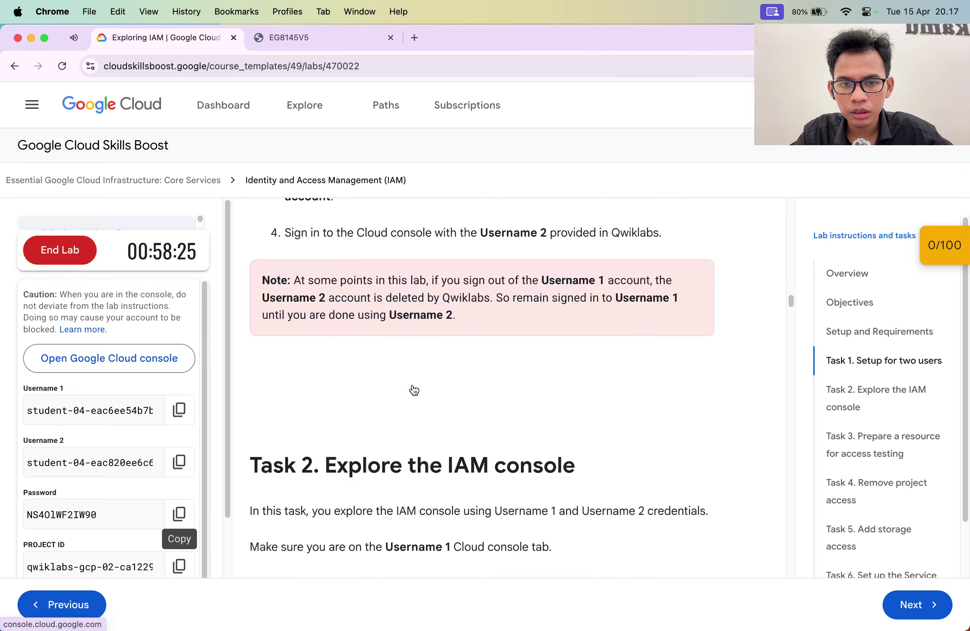
scroll(412, 389, up, 5)
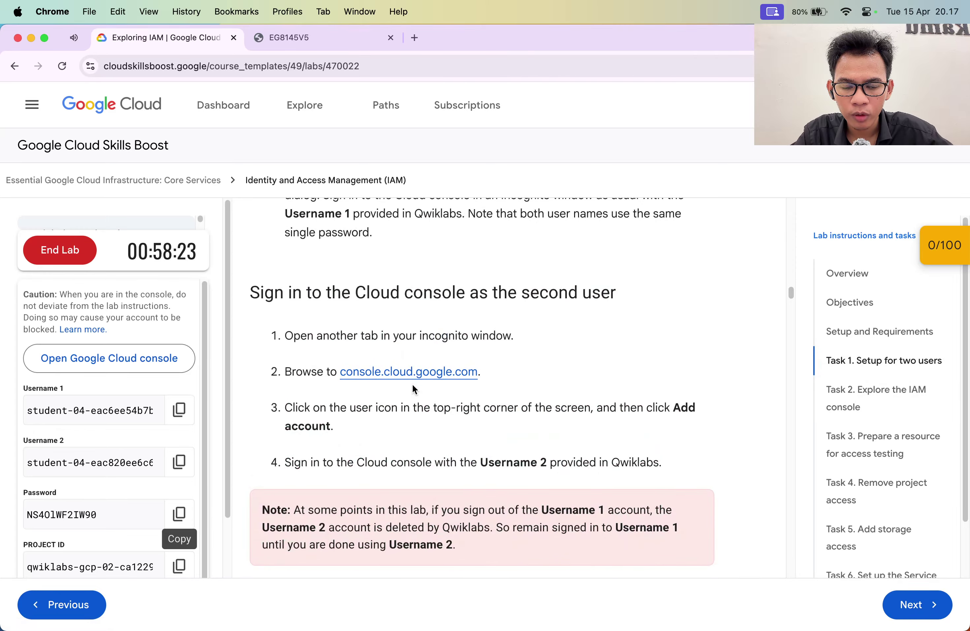
key(super+Tab)
key(super+Tab)
right_click(177, 348)
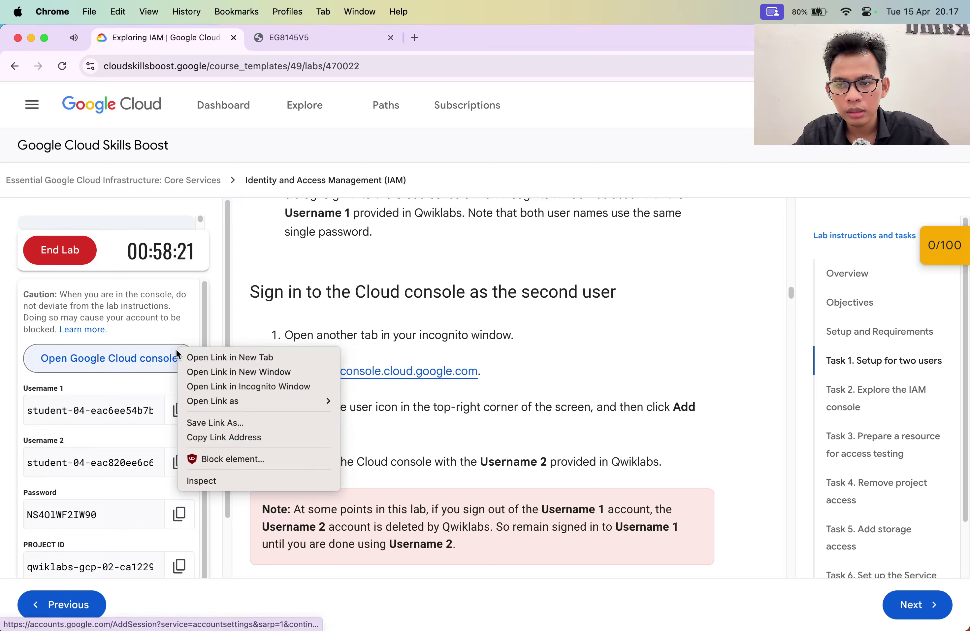
click(250, 437)
Step: Switch to Safari, open the copied console link in a private window and sign in with Username 2 and the lab password
key(super+Tab)
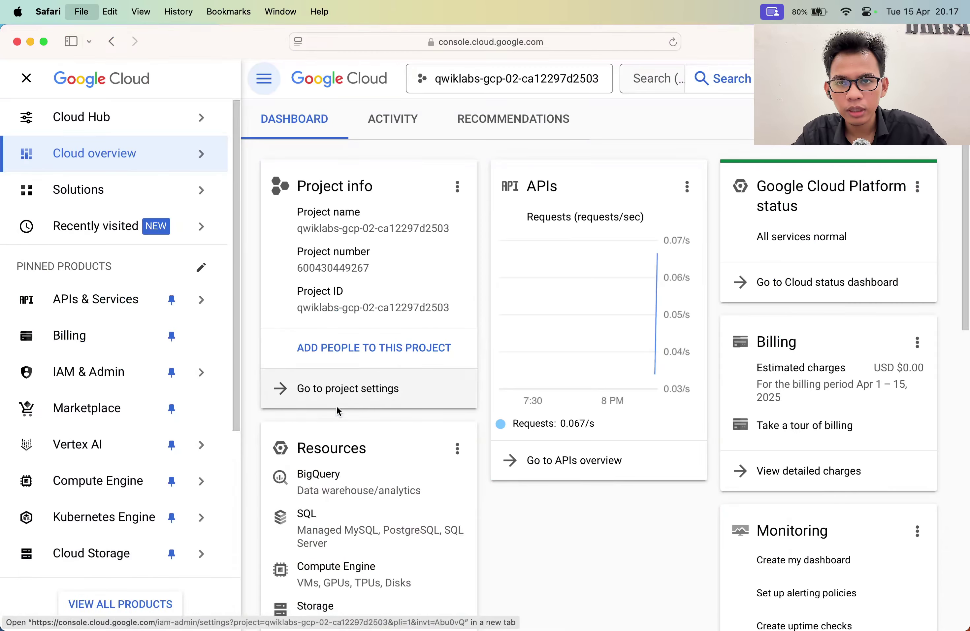
key(super+shift+n)
key(super+v)
key(Return)
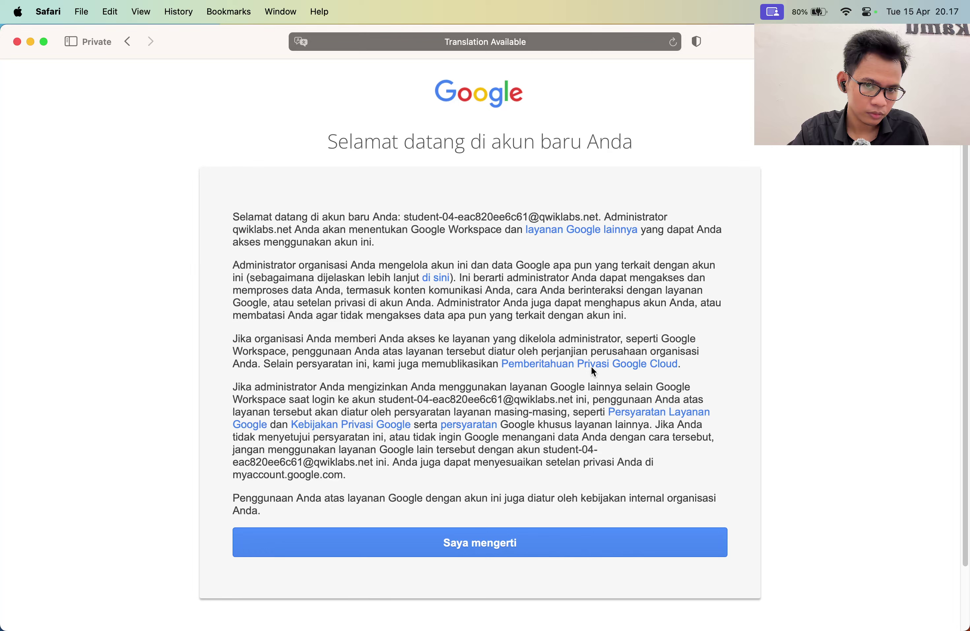
Step: Acknowledge the new-account notice for the second student account and accept the Google Cloud Terms of Service
click(554, 540)
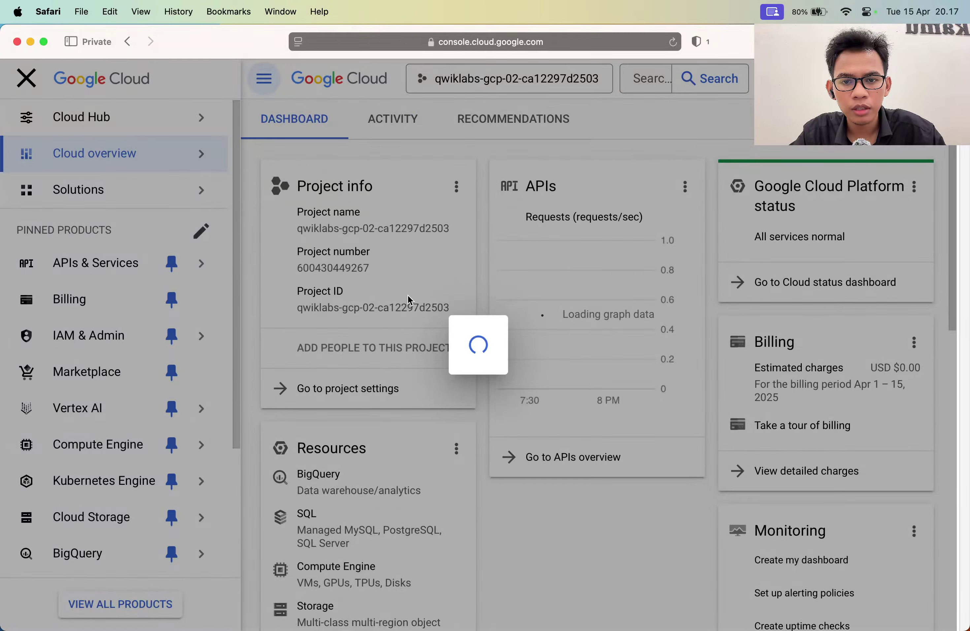
click(324, 455)
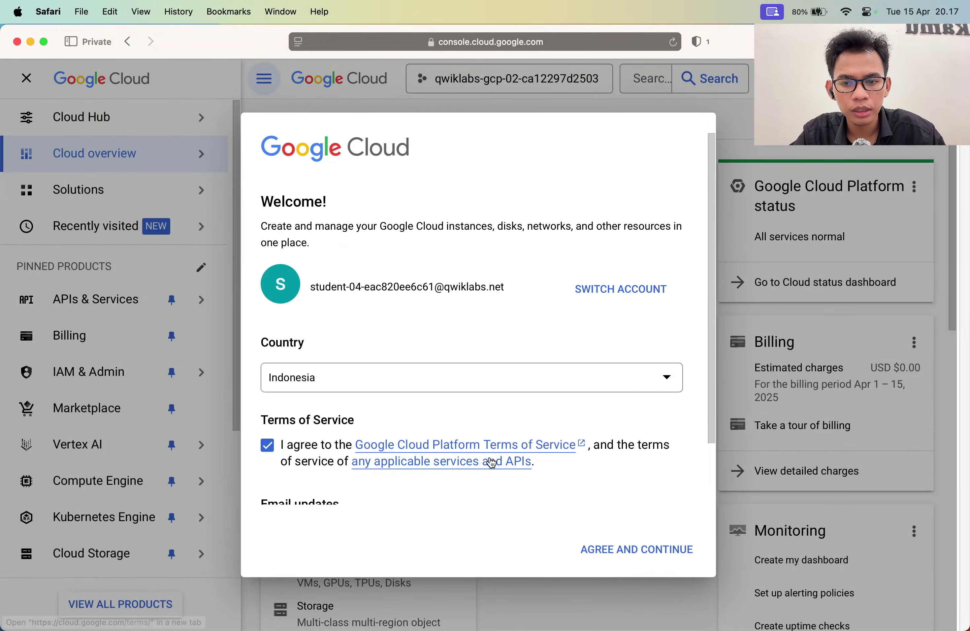
click(671, 548)
key(Escape)
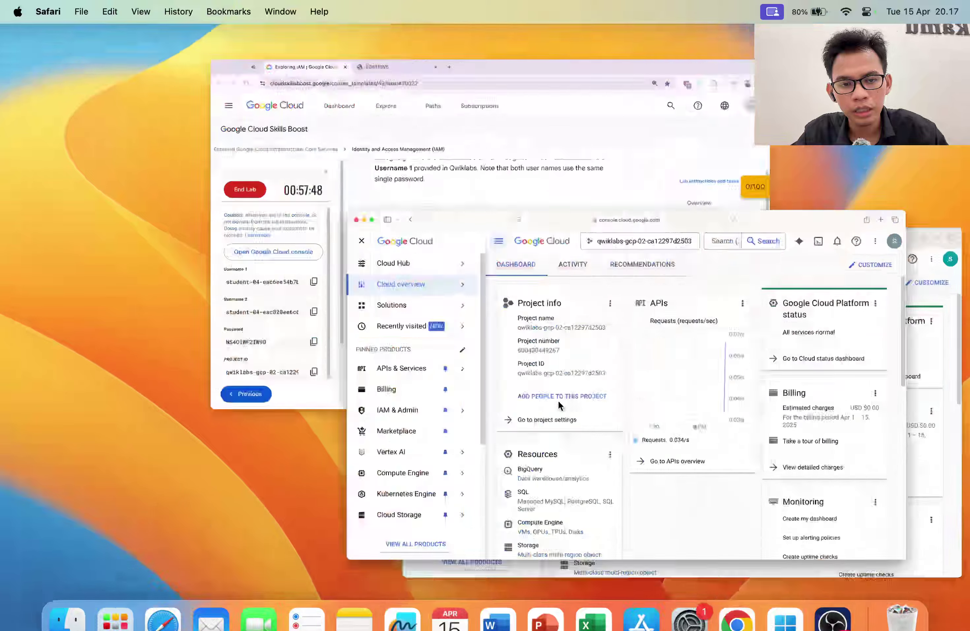
Step: Switch to Chrome and read the second-user sign-in instructions, the sign-out note and the Task 2 steps for exploring IAM roles
key(super+Tab)
scroll(559, 401, down, 10)
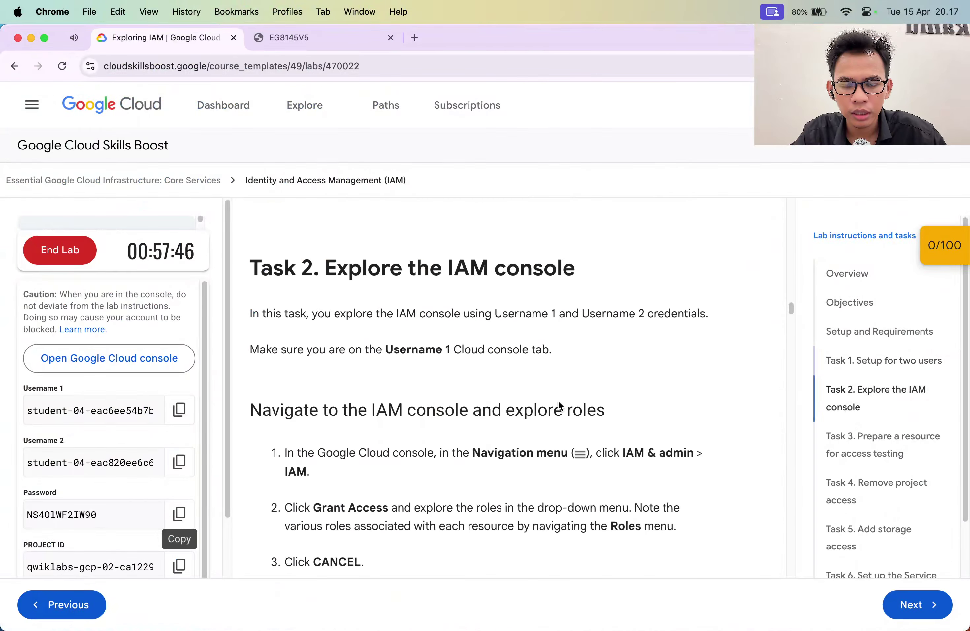
scroll(558, 402, up, 15)
scroll(558, 402, down, 4)
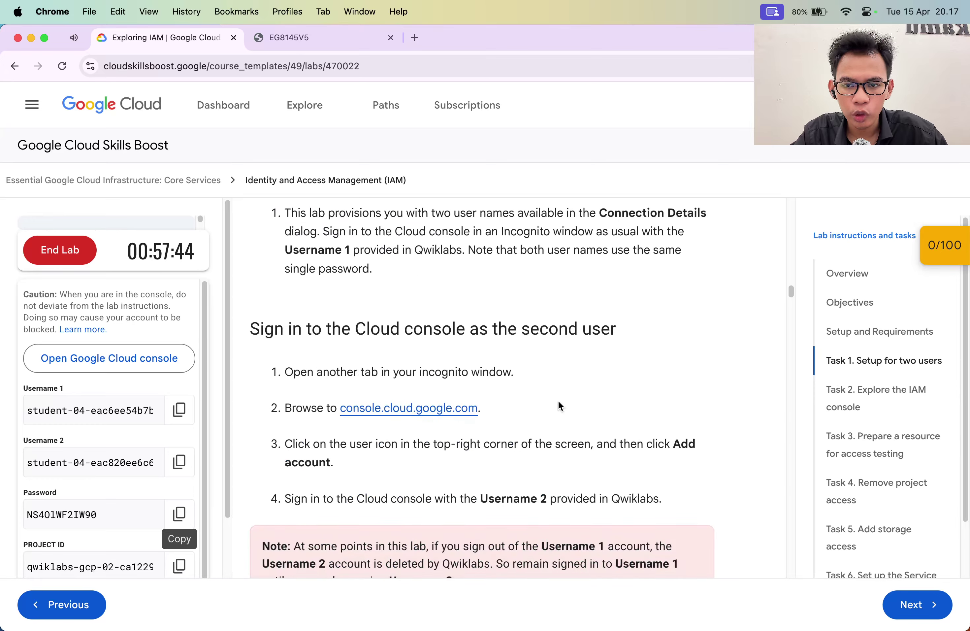
scroll(559, 402, down, 4)
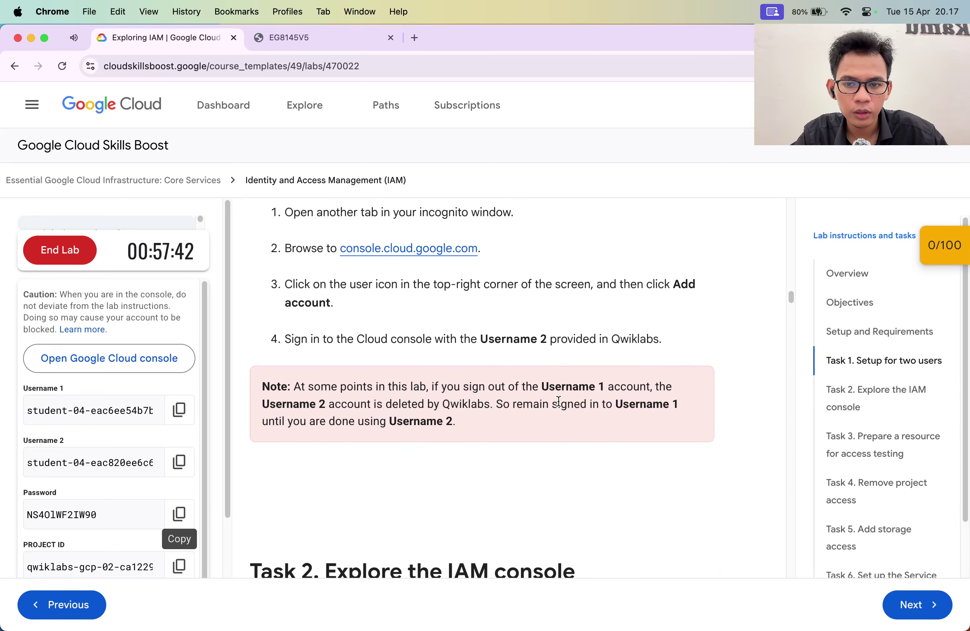
scroll(558, 402, down, 2)
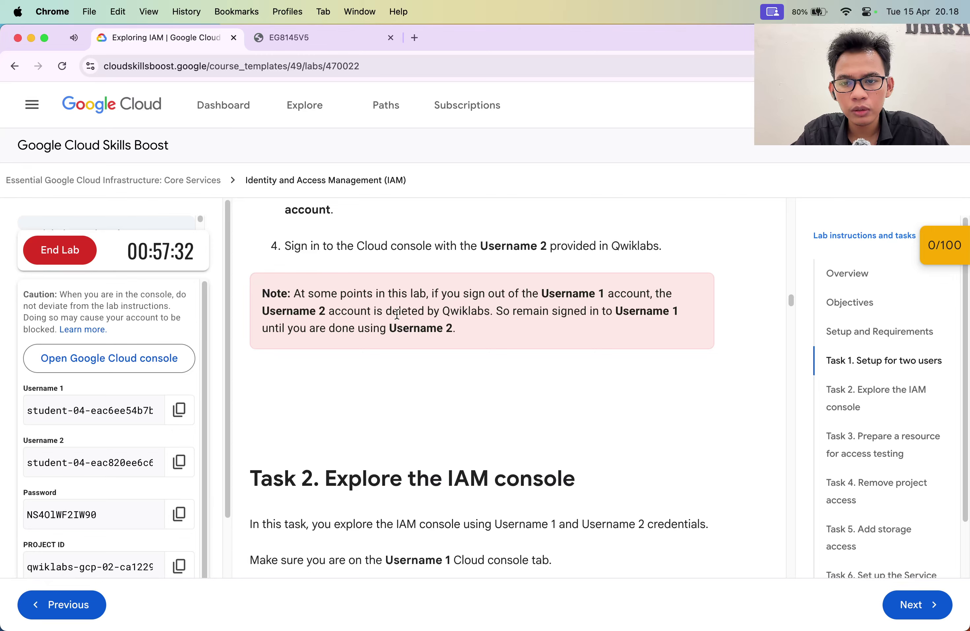
scroll(385, 351, down, 1)
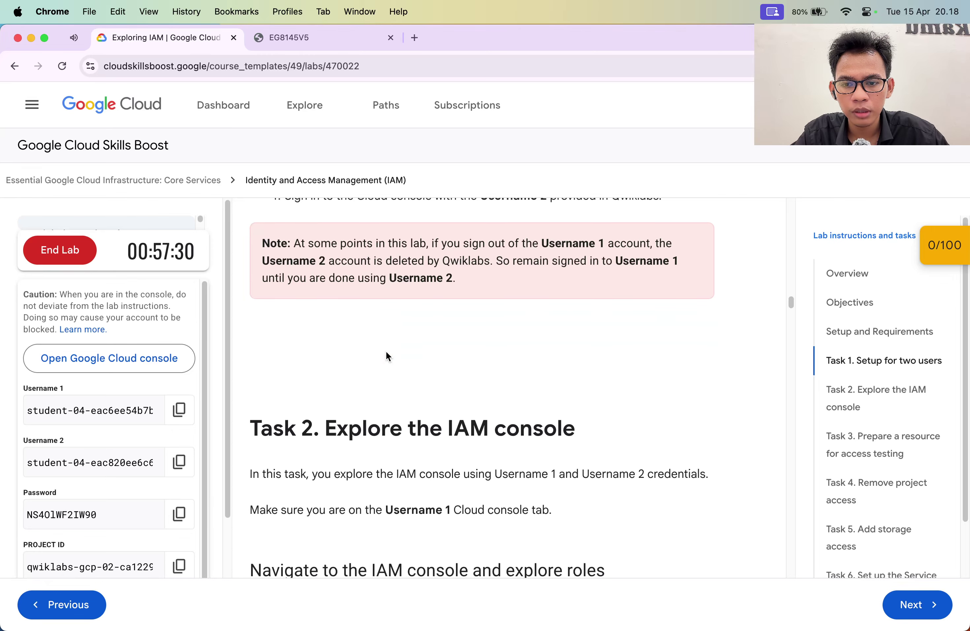
scroll(386, 351, down, 2)
scroll(386, 351, up, 5)
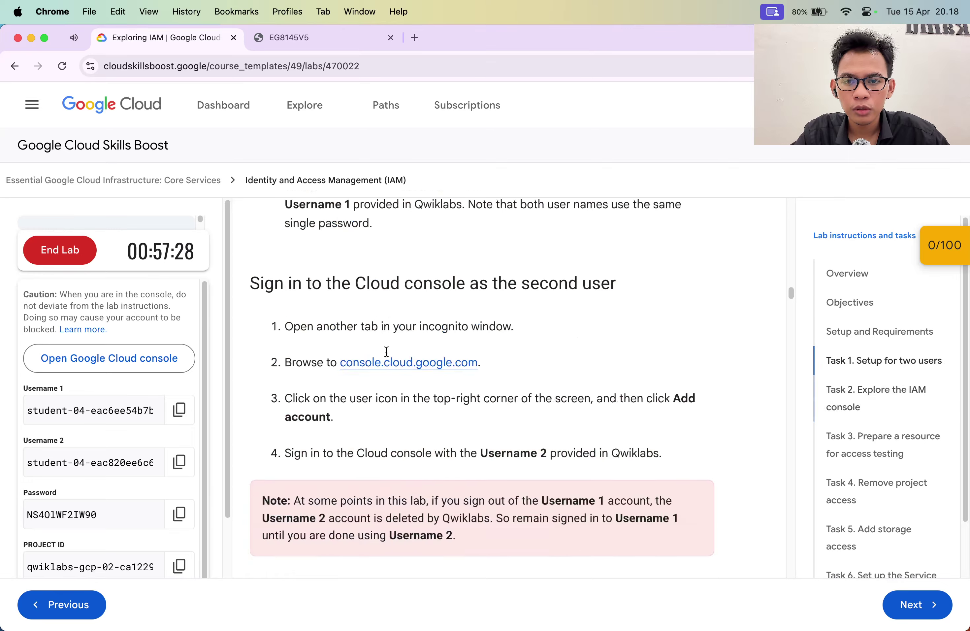
key(super+equal)
key(super+equal)
scroll(386, 351, down, 3)
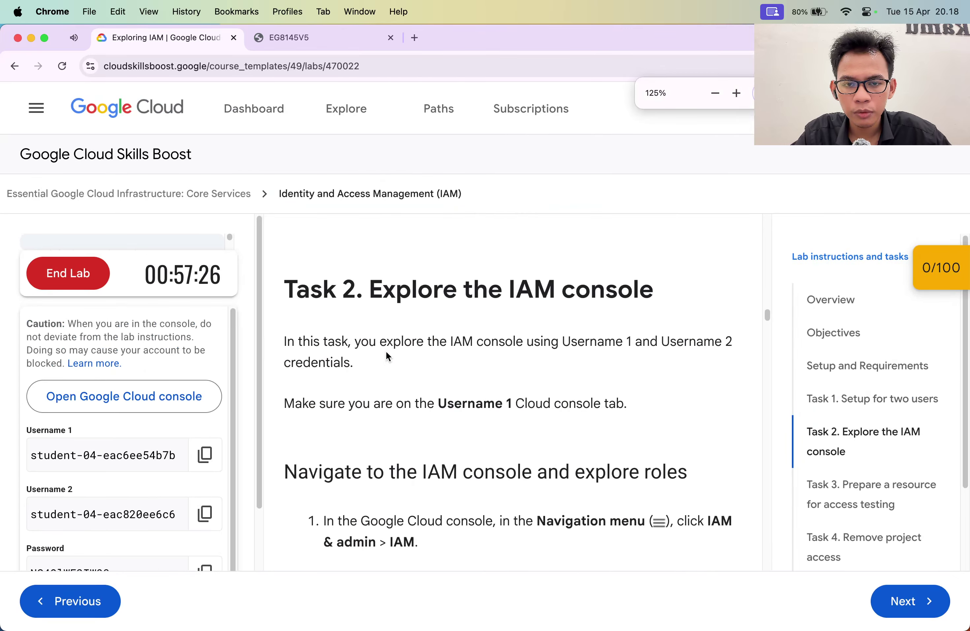
scroll(386, 351, down, 5)
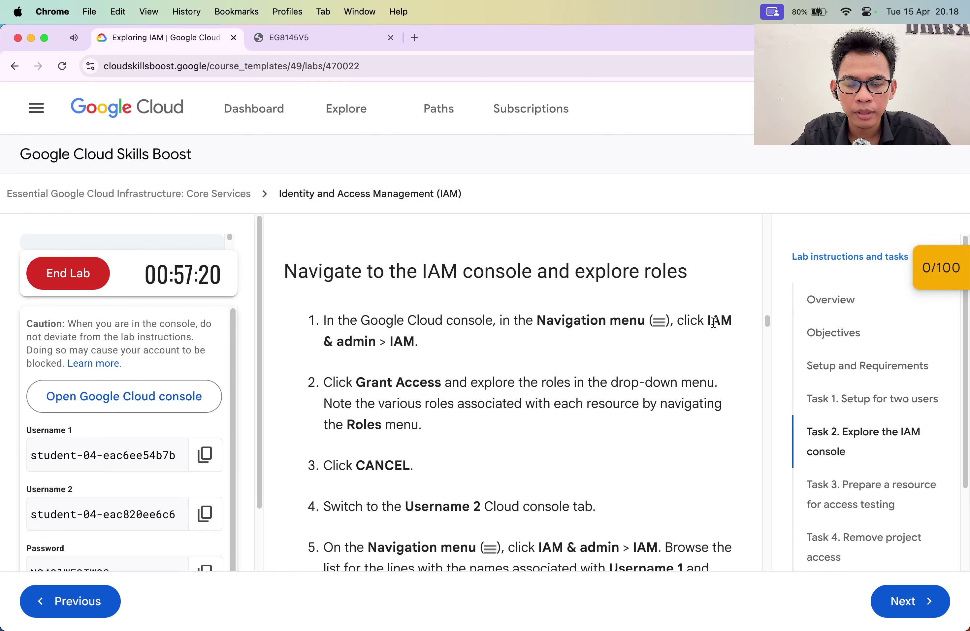
Step: Copy "IAM & admin" from the instructions into the Username 1 console's search and open the IAM page under IAM & Admin
drag(707, 320, 770, 329)
key(super+c)
double_click(405, 345)
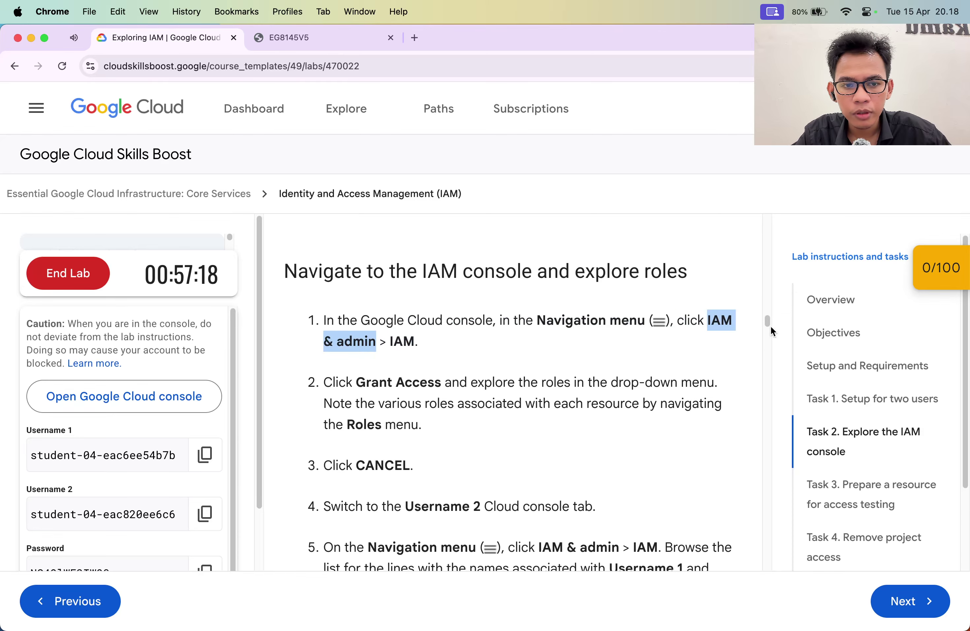
key(super+Tab)
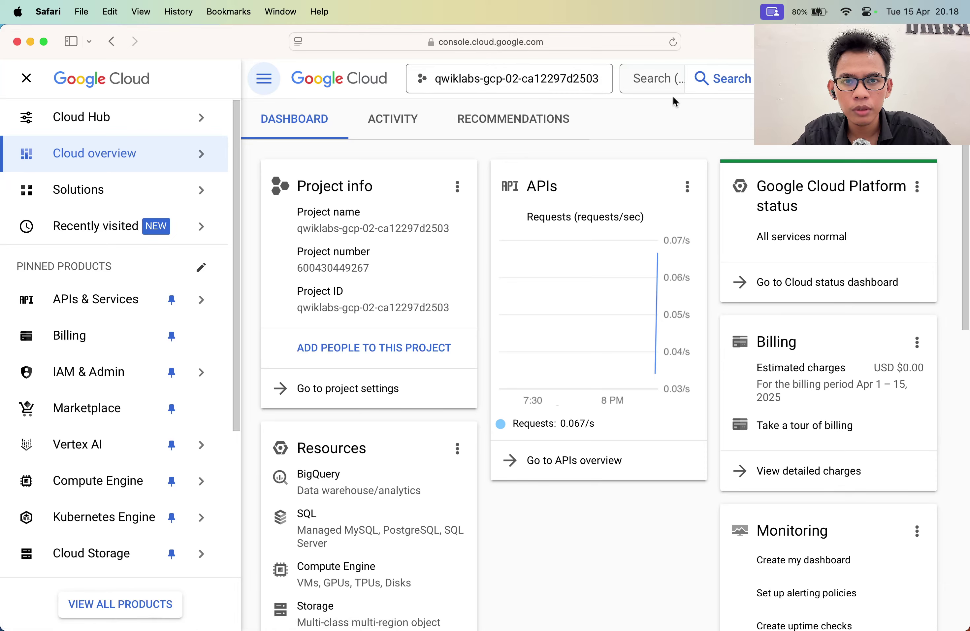
click(655, 78)
key(super+v)
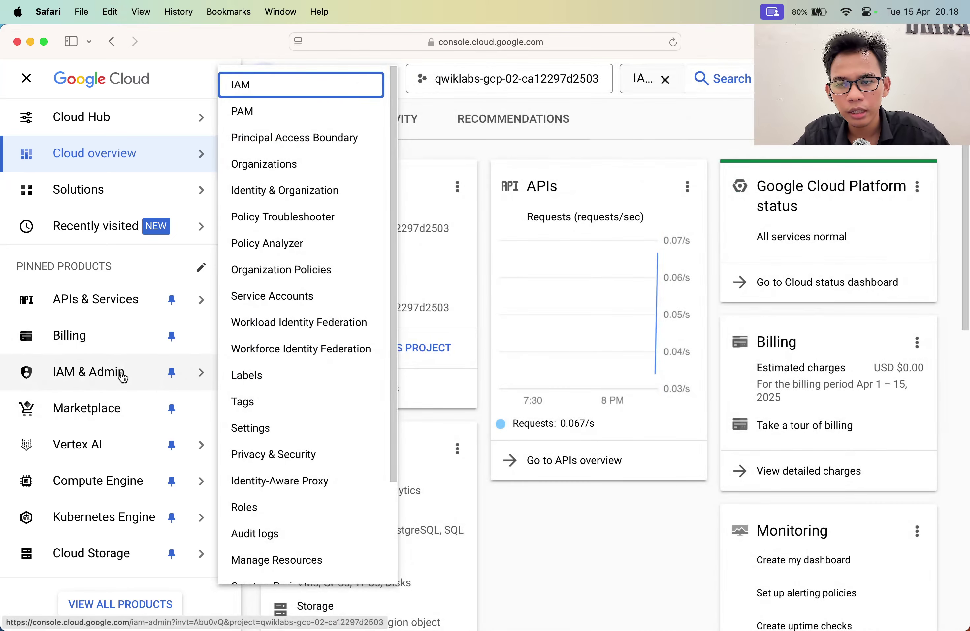
mouse_move(193, 371)
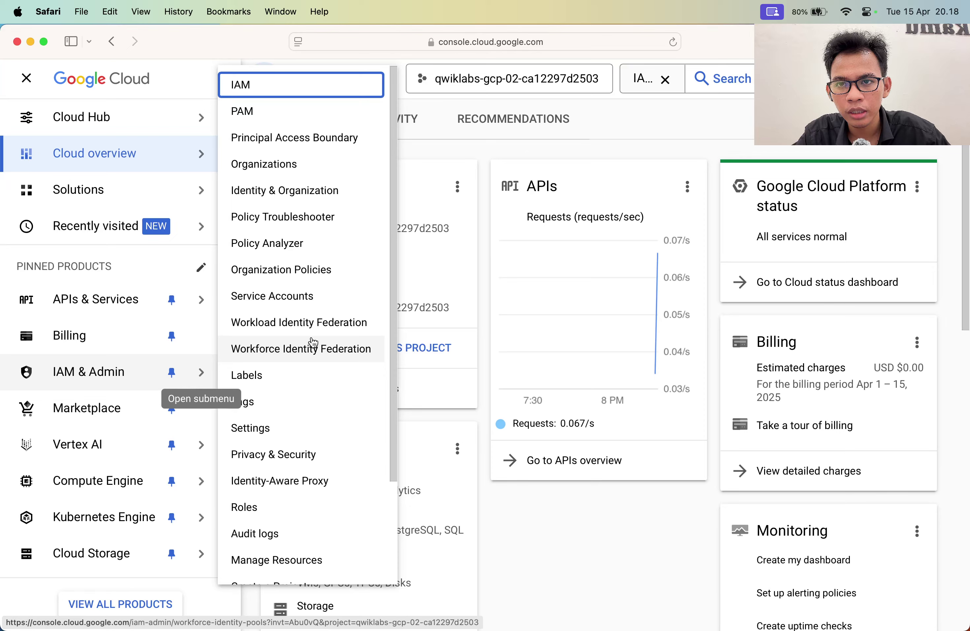
click(318, 99)
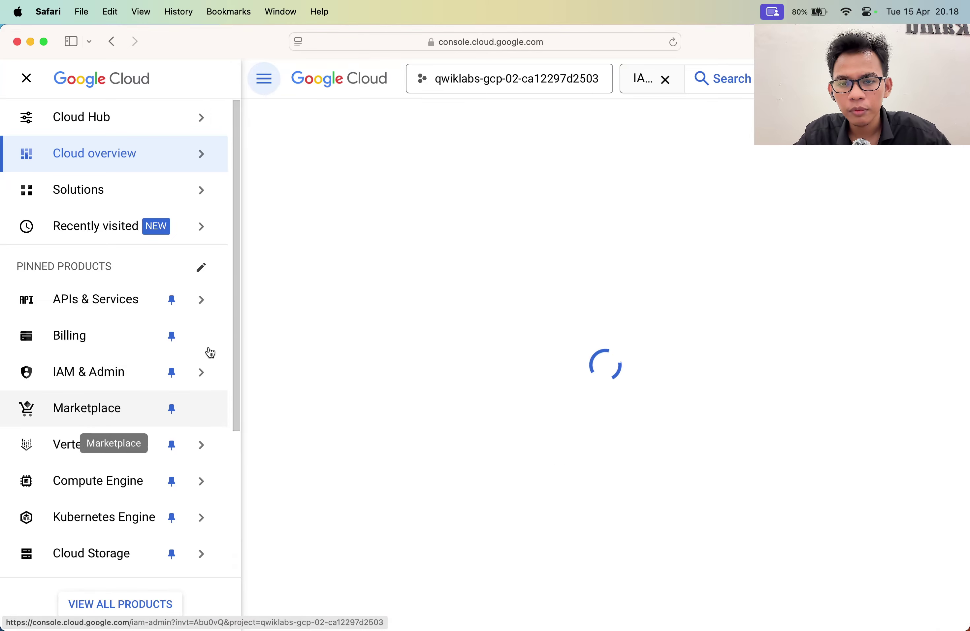
Step: Check the lab instructions in Chrome, then return to Safari's IAM page and examine the roles assigned to the Username 1 principal
key(super+Tab)
scroll(426, 361, down, 1)
key(super+Tab)
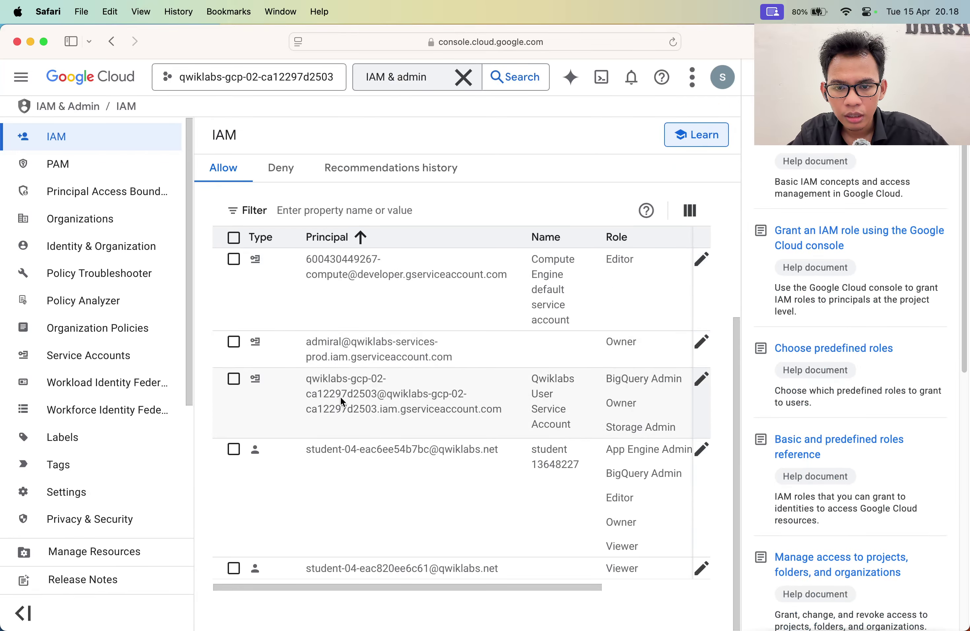
triple_click(356, 455)
click(460, 444)
triple_click(460, 445)
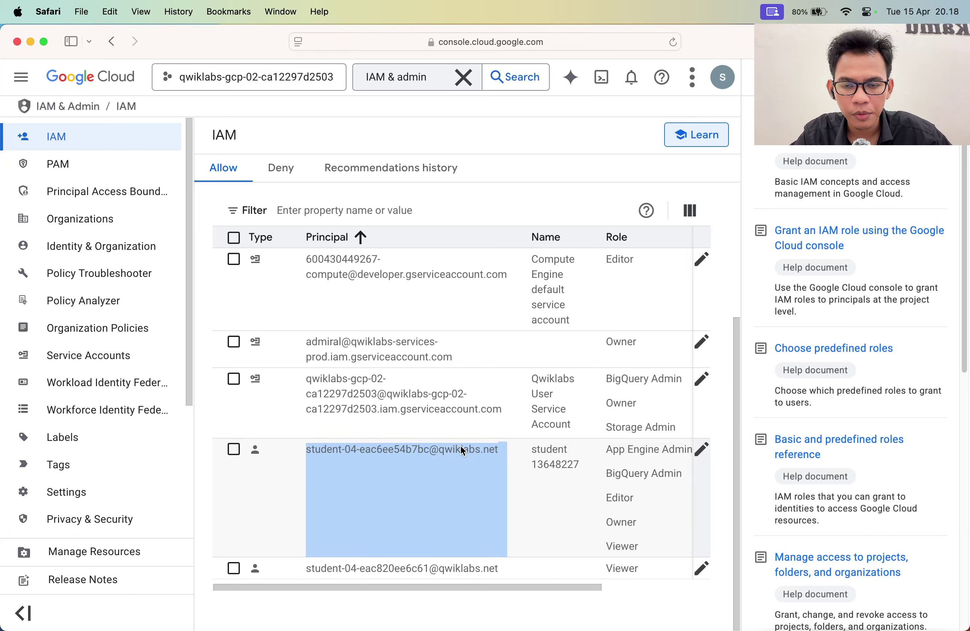
click(646, 490)
drag(646, 489, 641, 545)
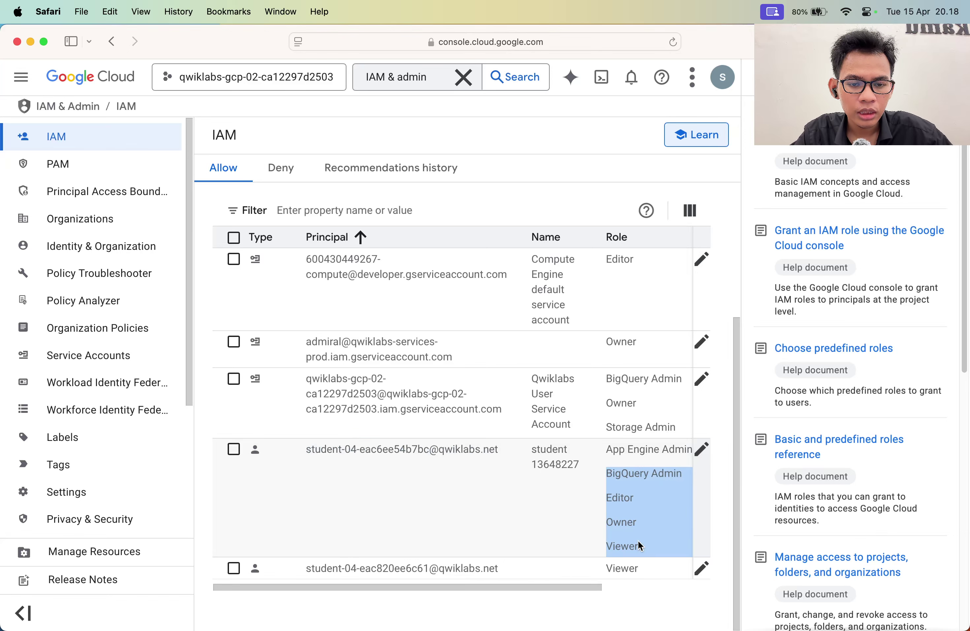
click(641, 546)
Step: Open the project's Grant access form, browse the role list by service, and choose Compute Admin as the role
scroll(638, 512, up, 2)
click(262, 215)
click(193, 463)
scroll(191, 225, down, 3)
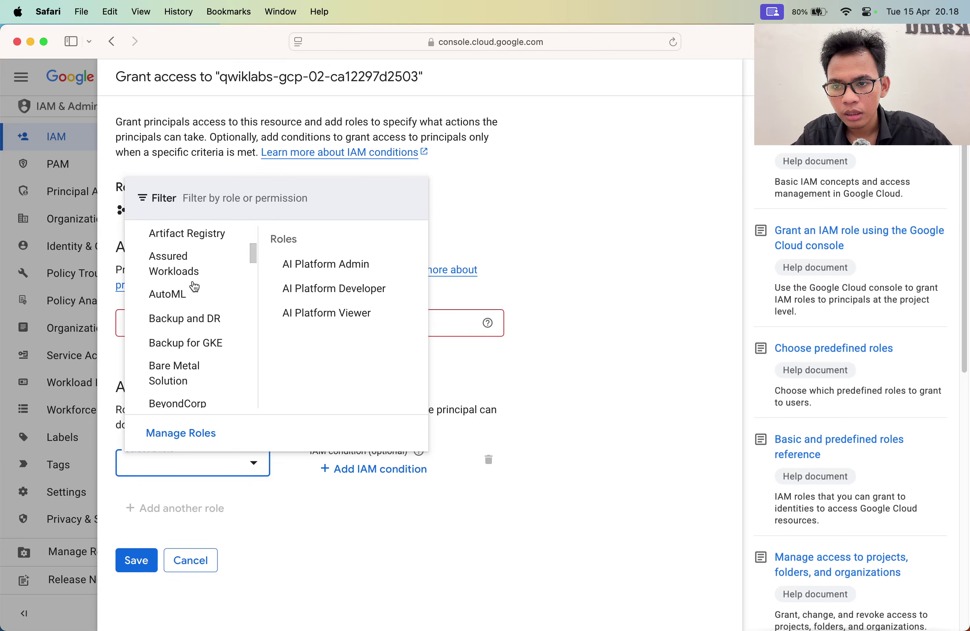
click(190, 223)
scroll(192, 254, down, 3)
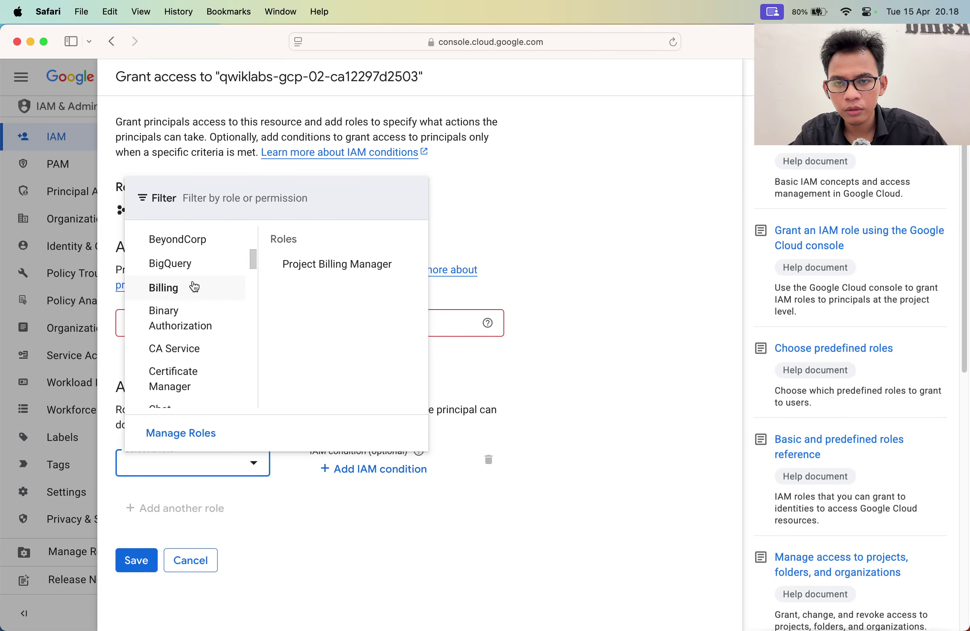
text(v)
key(BackSpace)
text(co)
key(BackSpace)
key(BackSpace)
Step: Examine the roles offered for Cloud Run, Cloud SQL and Cloud Storage in the role list, and close it without changing the selection
scroll(205, 320, down, 10)
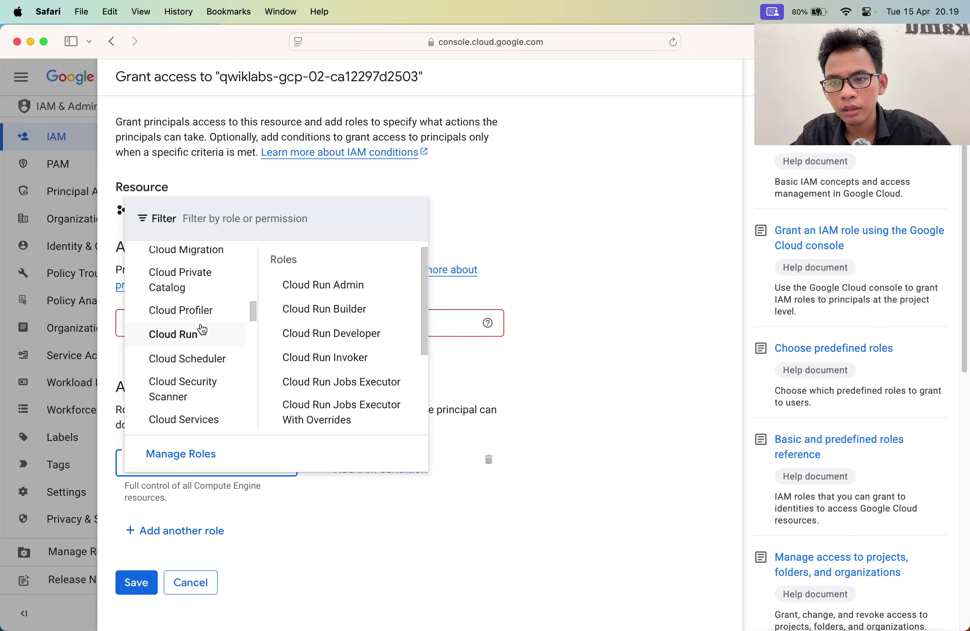
scroll(202, 328, down, 4)
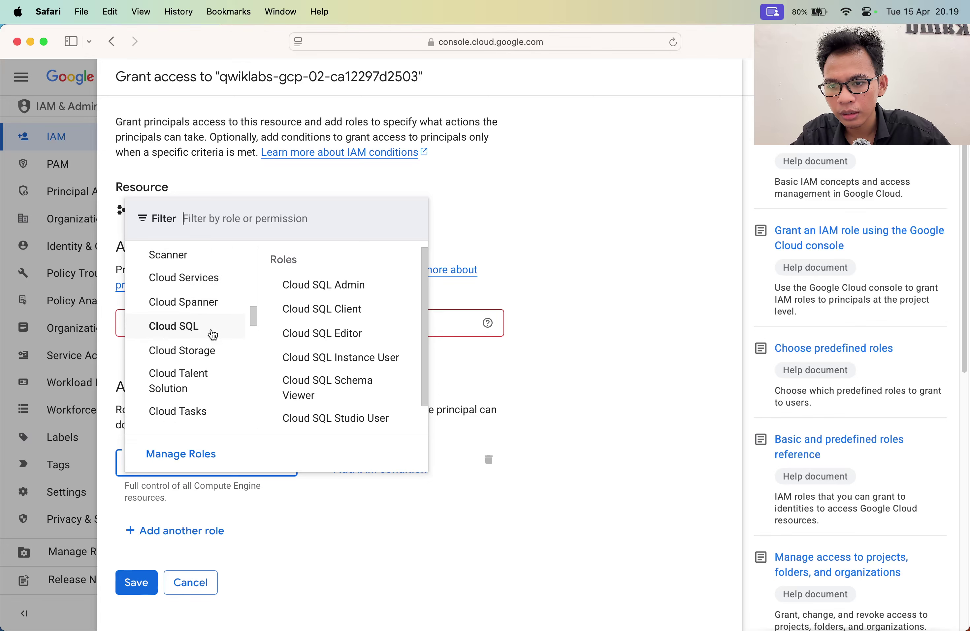
mouse_move(208, 351)
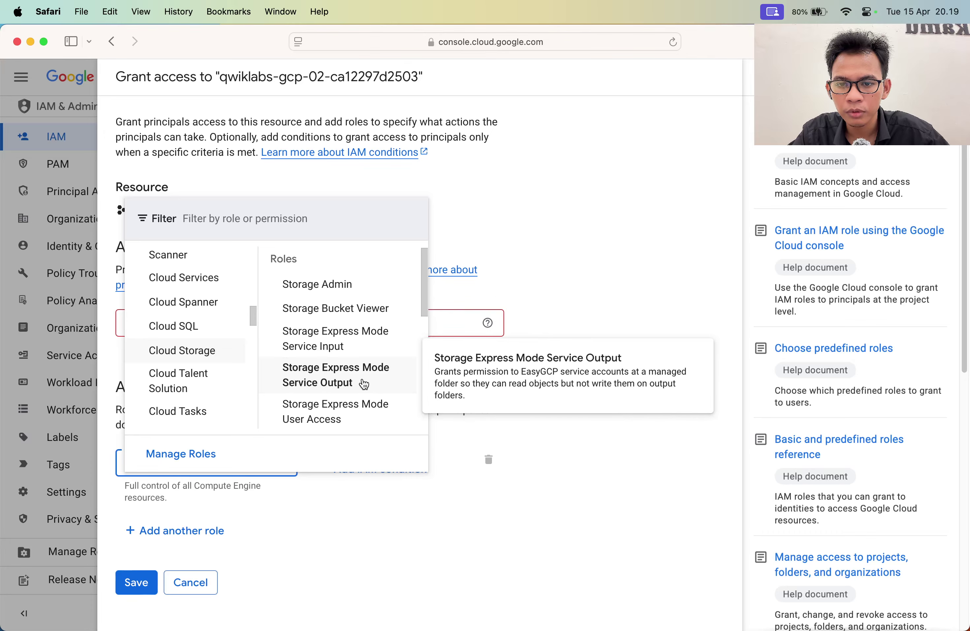
scroll(362, 383, down, 3)
scroll(364, 359, down, 5)
click(362, 567)
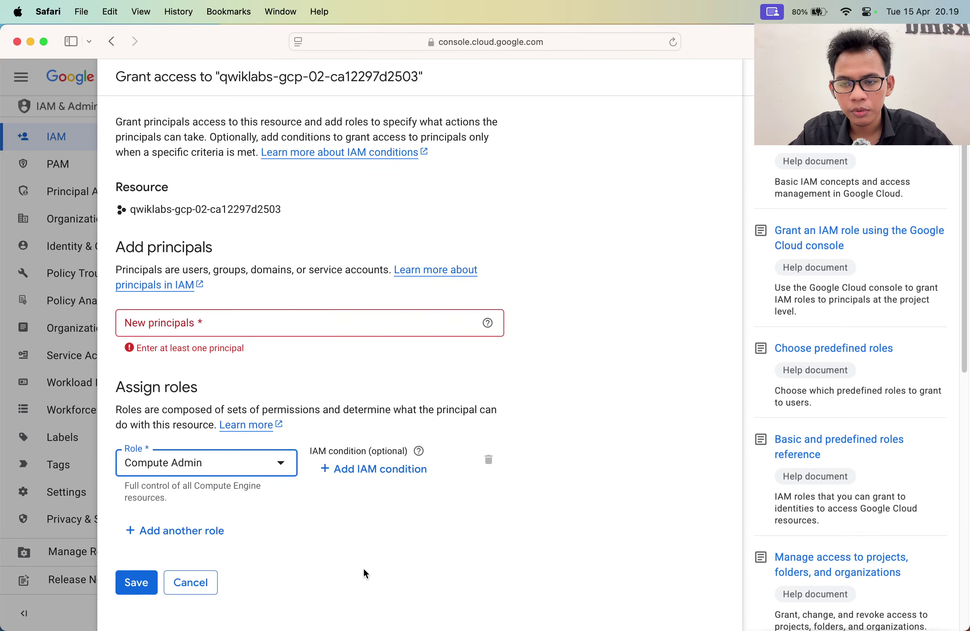
key(super+Tab)
key(super+Tab)
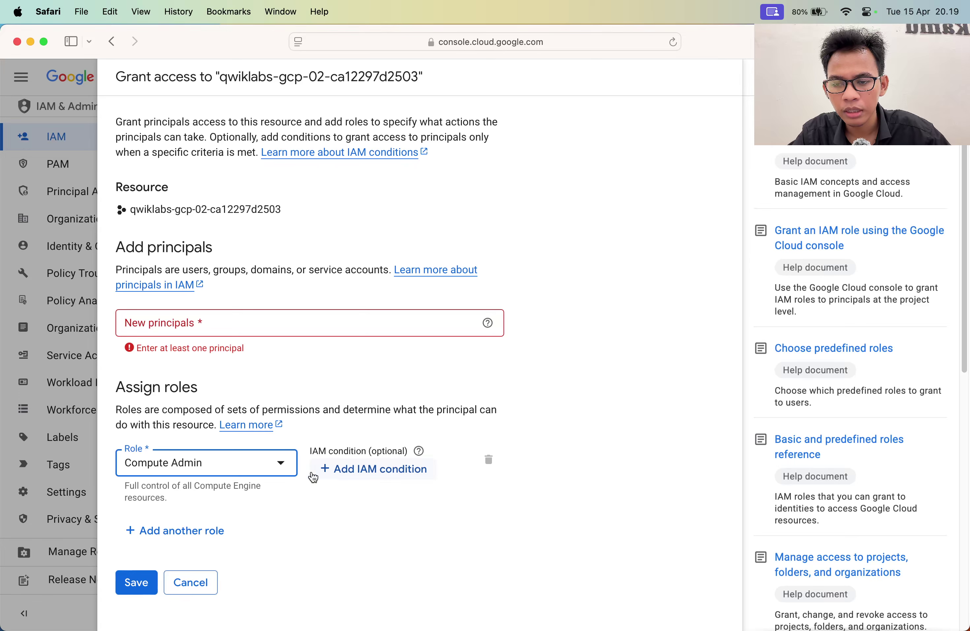
click(283, 475)
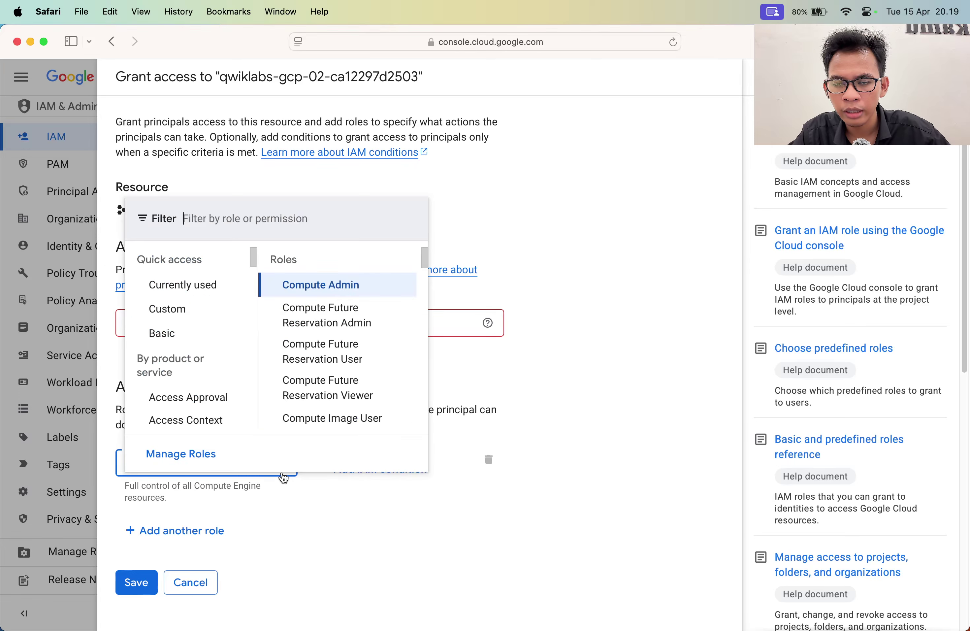
click(326, 500)
Step: Open the Add IAM condition form, look through the available condition types, and cancel the form
click(373, 469)
click(152, 321)
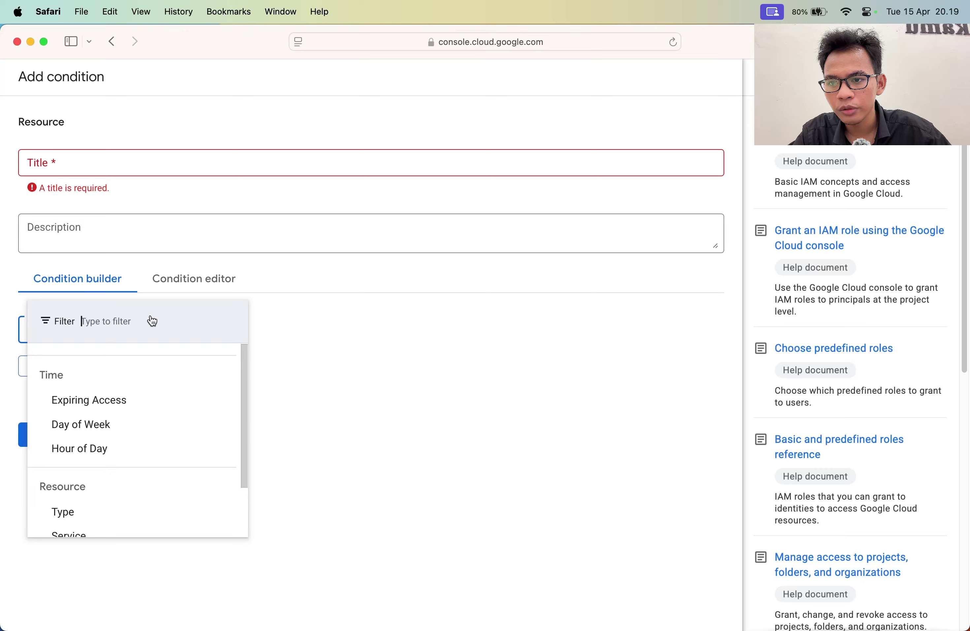
click(426, 342)
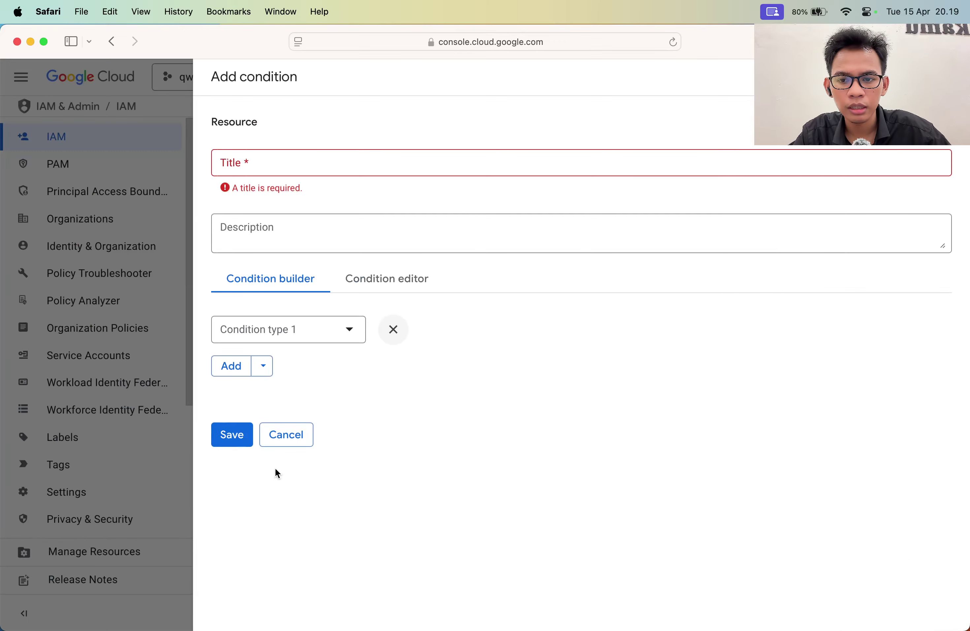
click(287, 434)
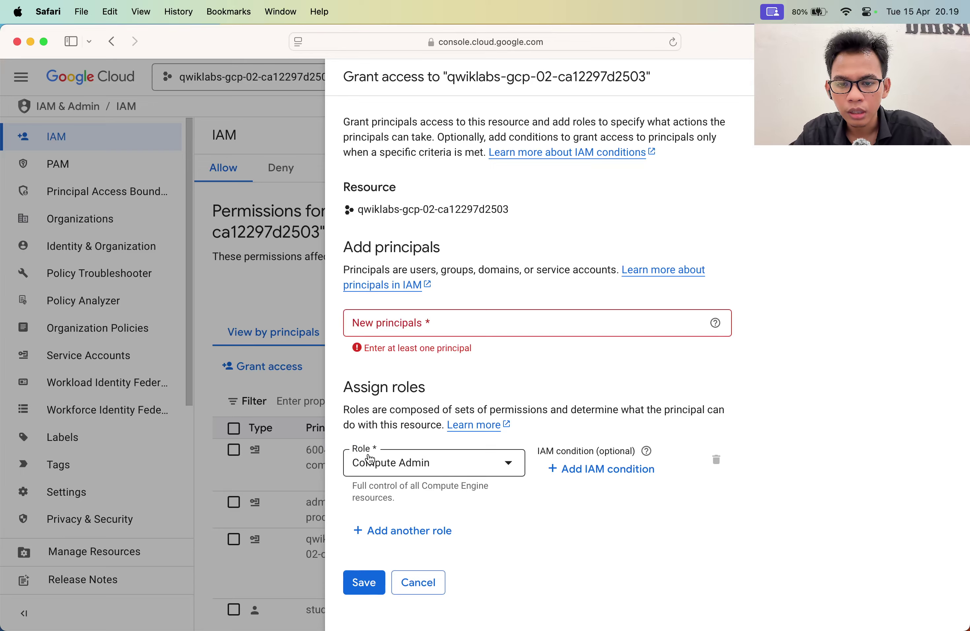
Step: Read the remaining Task 2 steps in Chrome, return to Safari and cancel the Grant access form
key(super+Tab)
scroll(418, 457, down, 5)
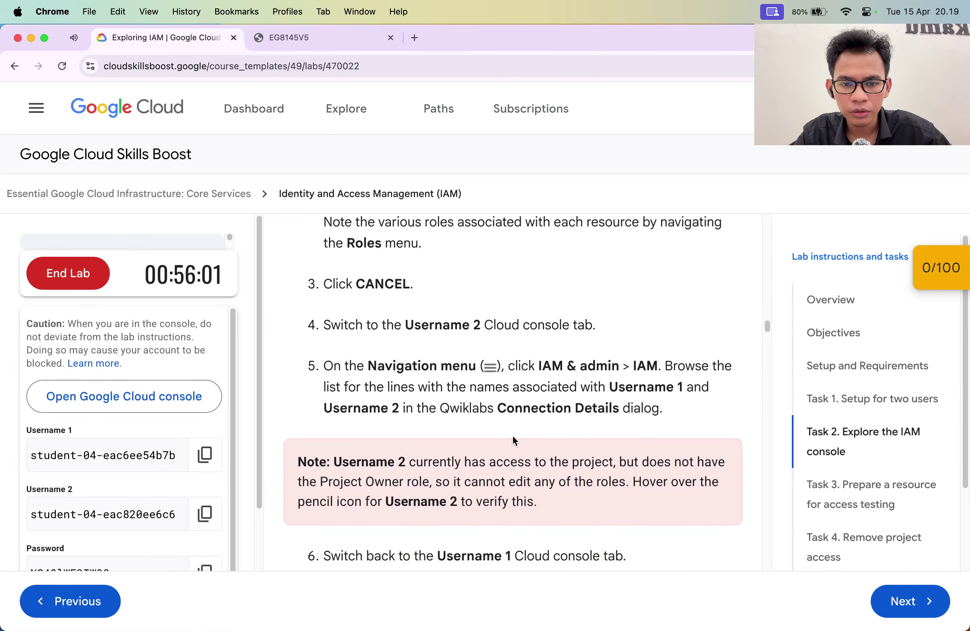
scroll(512, 435, down, 4)
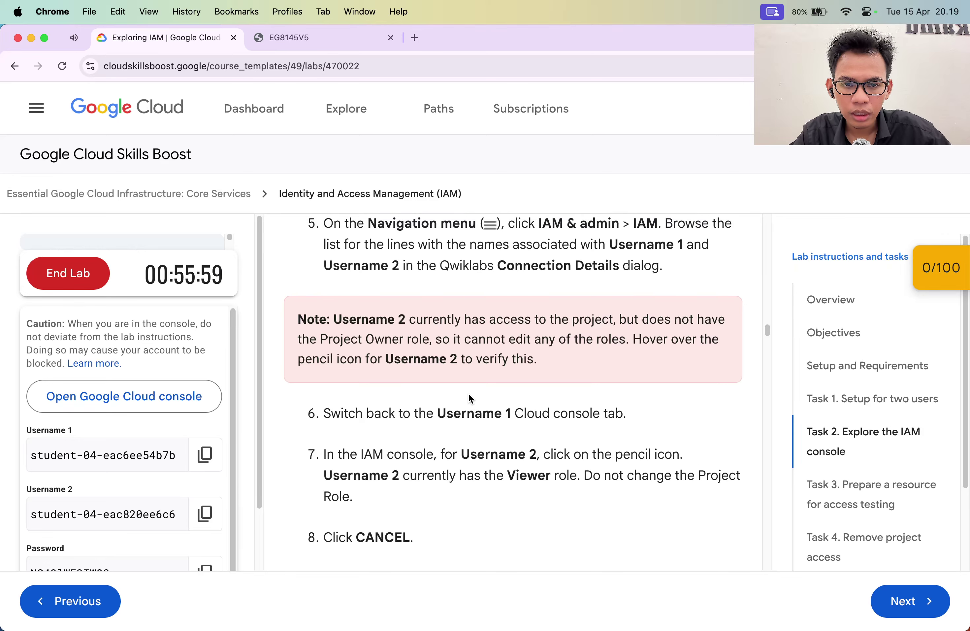
scroll(468, 393, down, 1)
key(super+Tab)
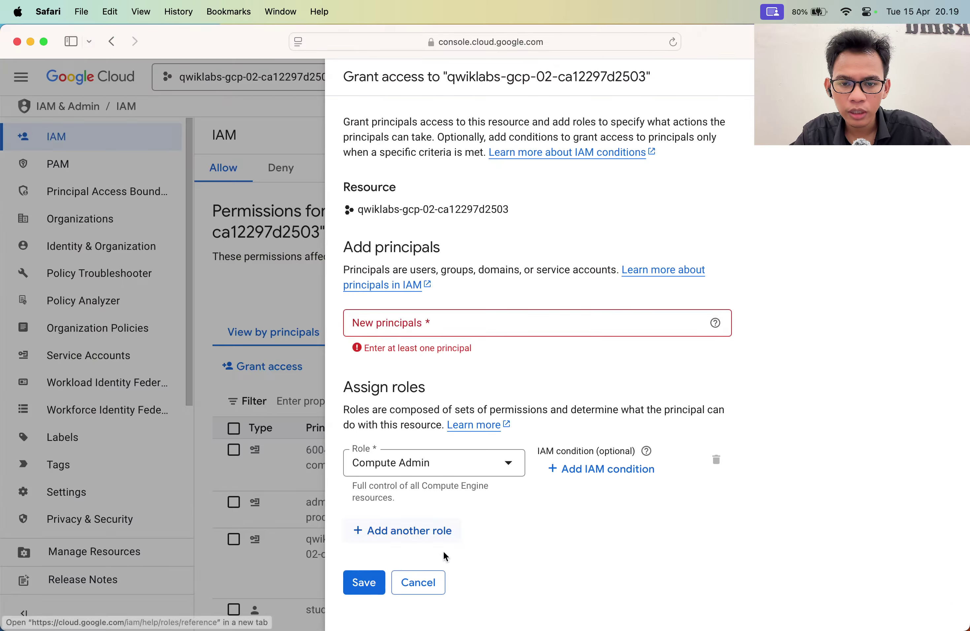
click(426, 579)
Step: Switch to the Username 2 console window and examine the IAM roles of both student accounts, checking the instructions in Chrome
key(super+grave)
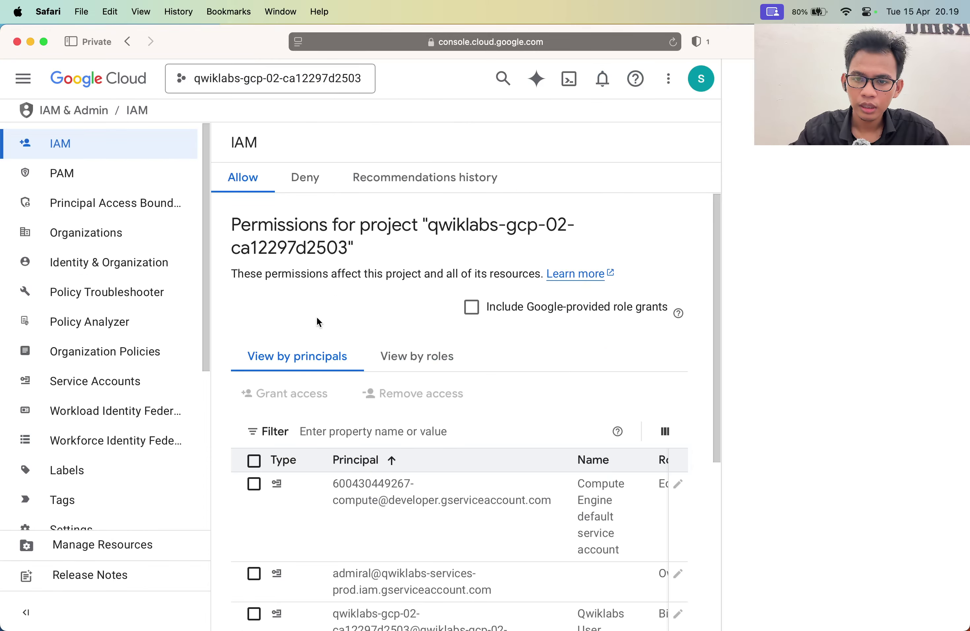
mouse_move(264, 403)
scroll(425, 536, down, 2)
key(super+Tab)
scroll(426, 536, down, 8)
key(super+Tab)
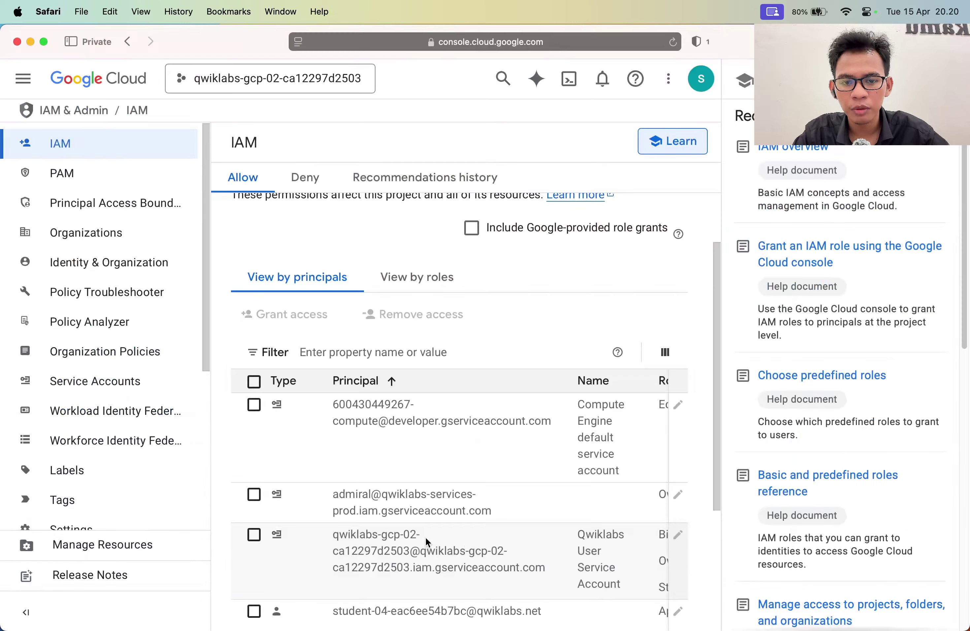
scroll(507, 552, down, 5)
scroll(507, 551, right, 3)
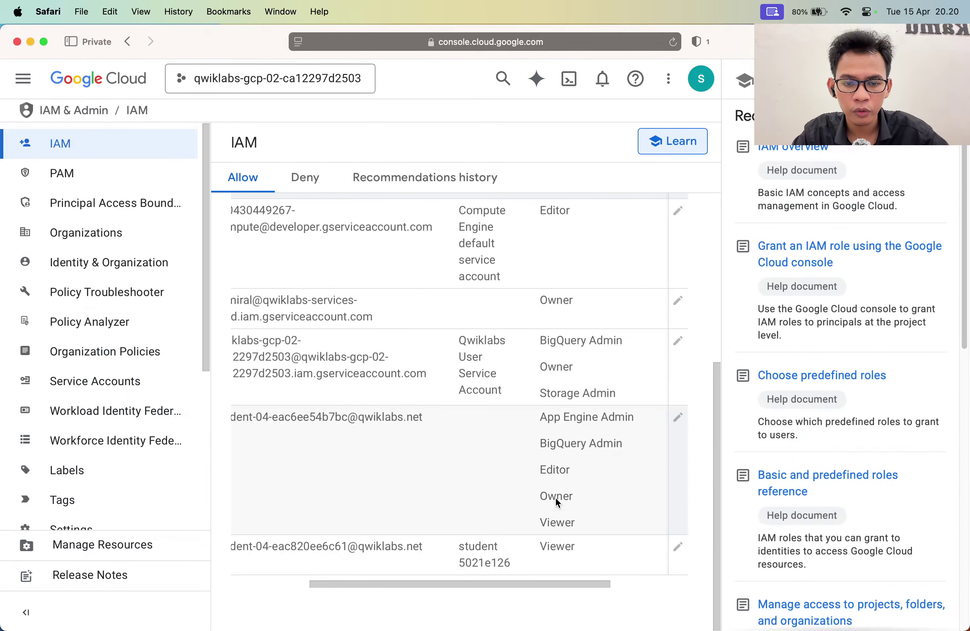
Step: Switch to Chrome and review the Task 2 instructions from their heading through to the start of Task 3
key(super+Tab)
scroll(559, 496, down, 7)
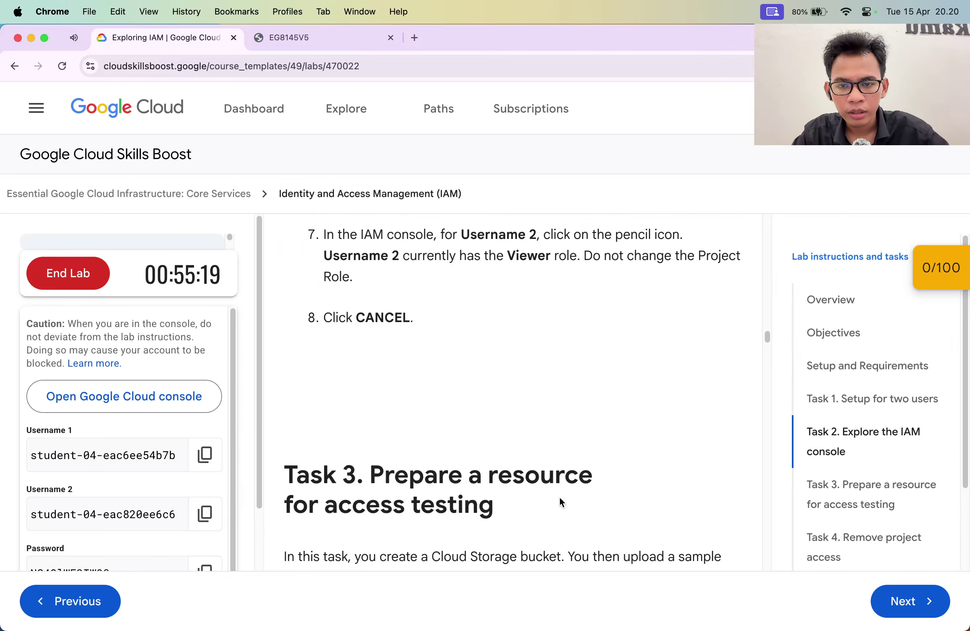
scroll(559, 496, up, 12)
scroll(559, 496, down, 8)
scroll(559, 496, up, 15)
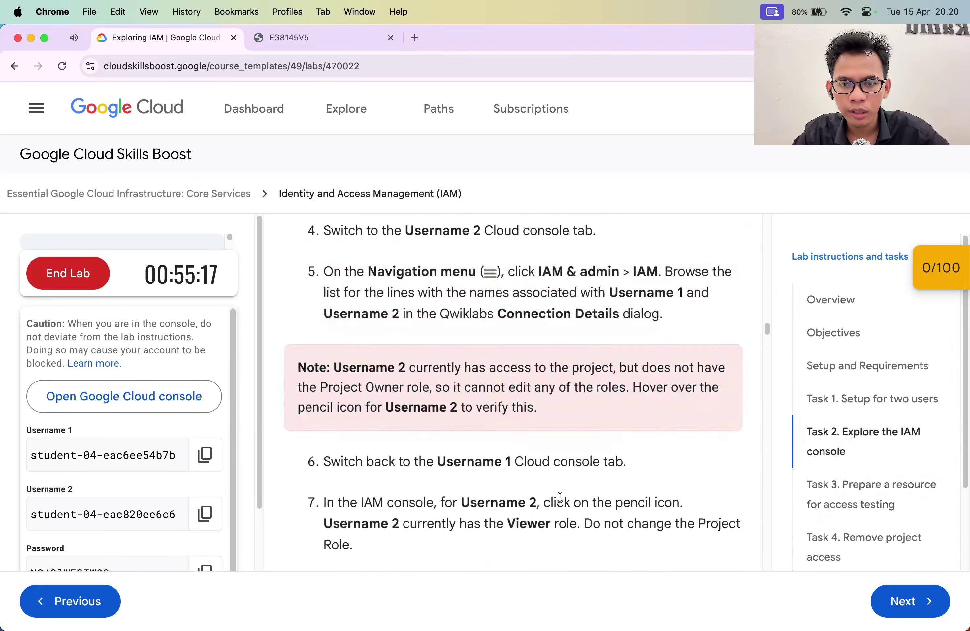
double_click(310, 345)
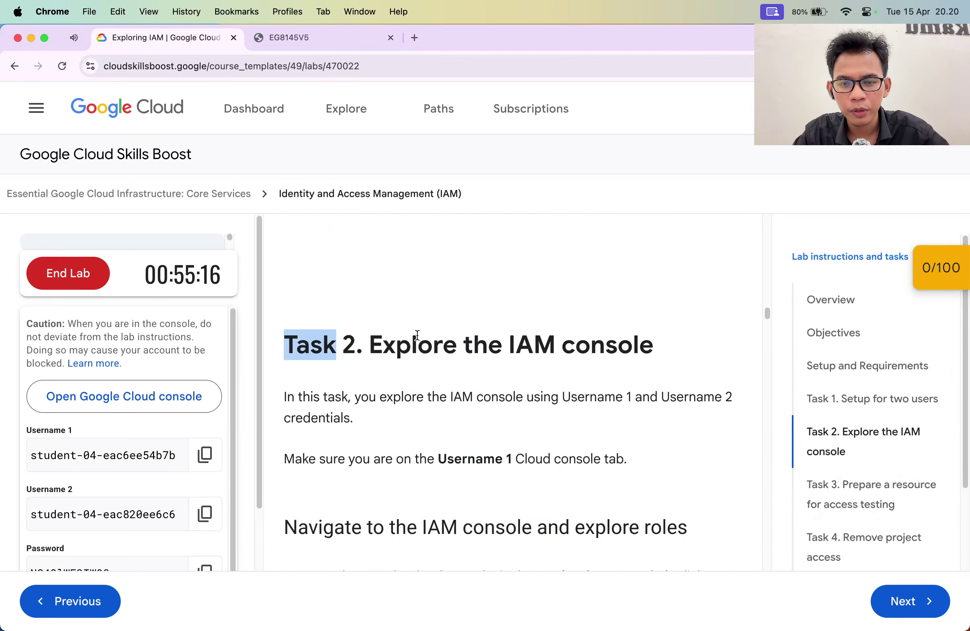
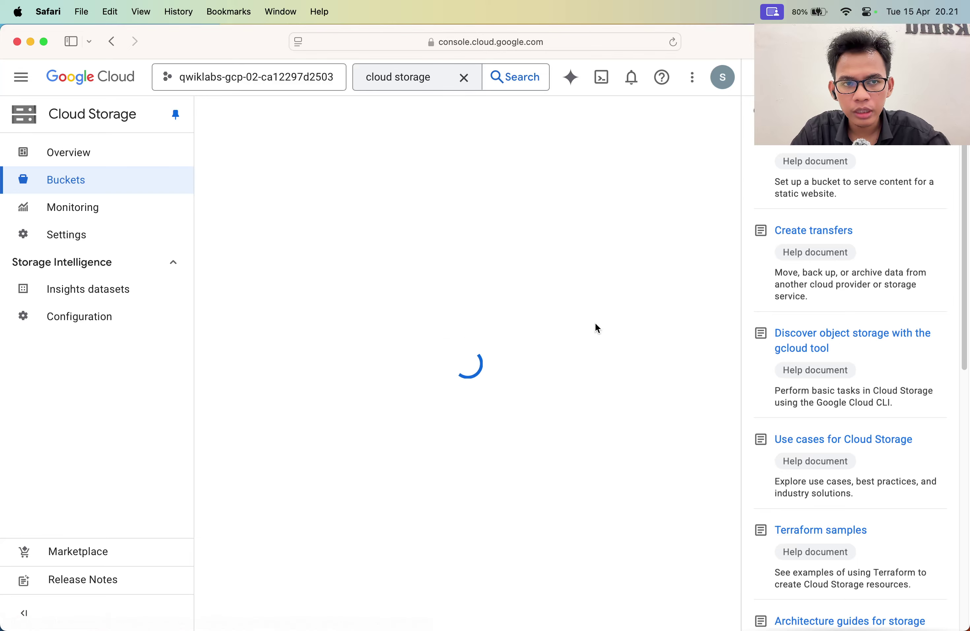
Step: Check the Task 3 bucket settings in Chrome, name the Safari bucket qwiklabs-gcp-02-ca12297d2503 and verify its Multi-region location type
key(super+Tab)
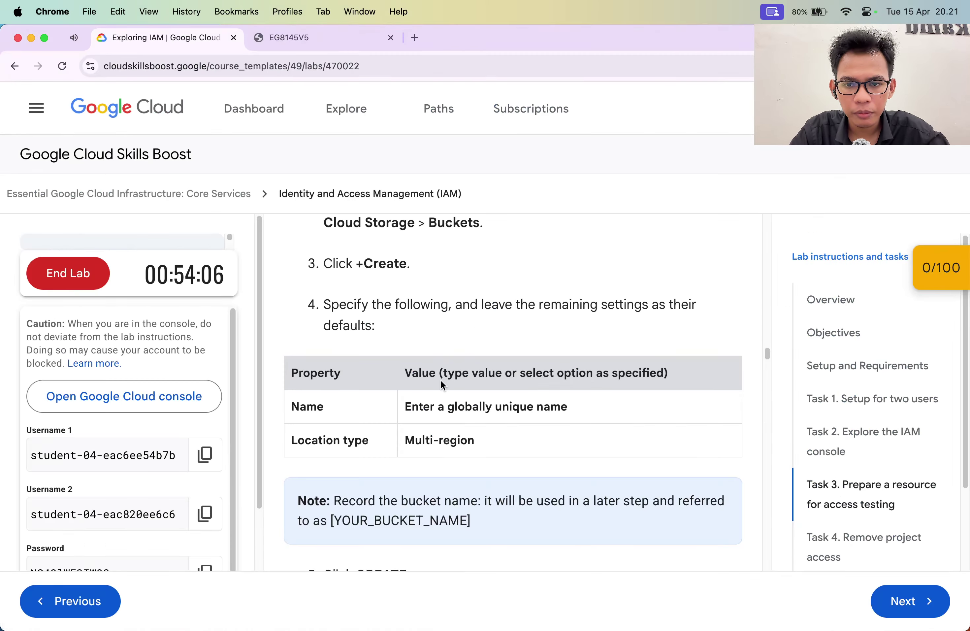
scroll(273, 475, up, 1)
scroll(155, 466, down, 2)
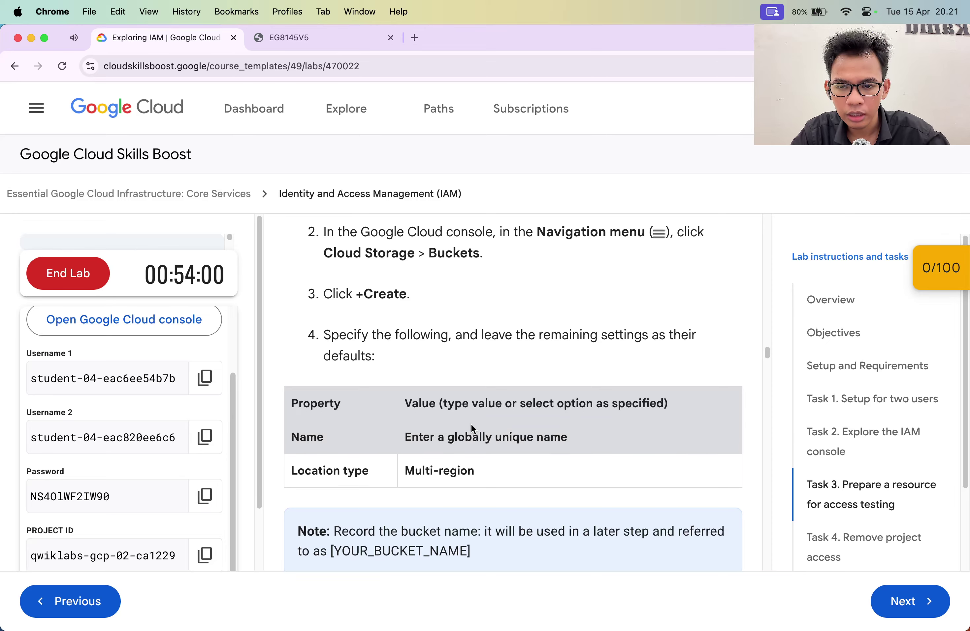
key(super+Tab)
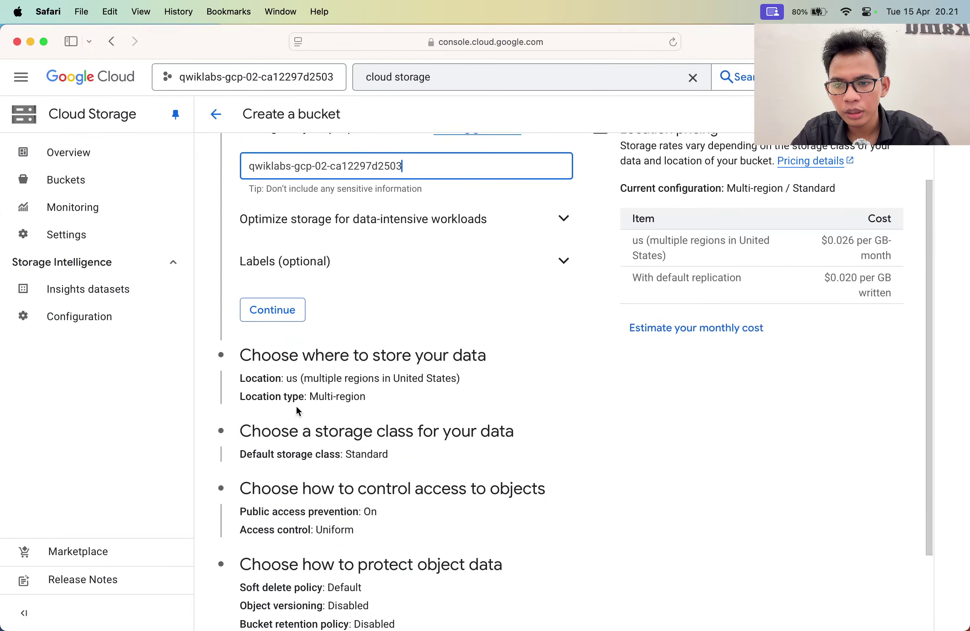
drag(315, 397, 359, 396)
Step: Check the creation notes in Chrome, return to Safari, create the bucket and confirm enforcing public access prevention
key(super+Tab)
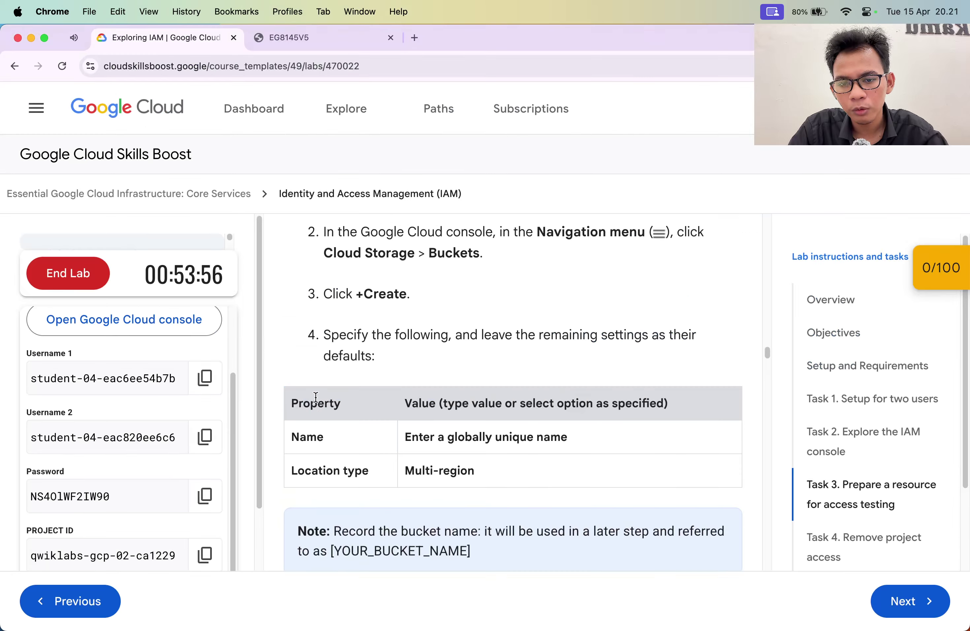
scroll(315, 397, down, 5)
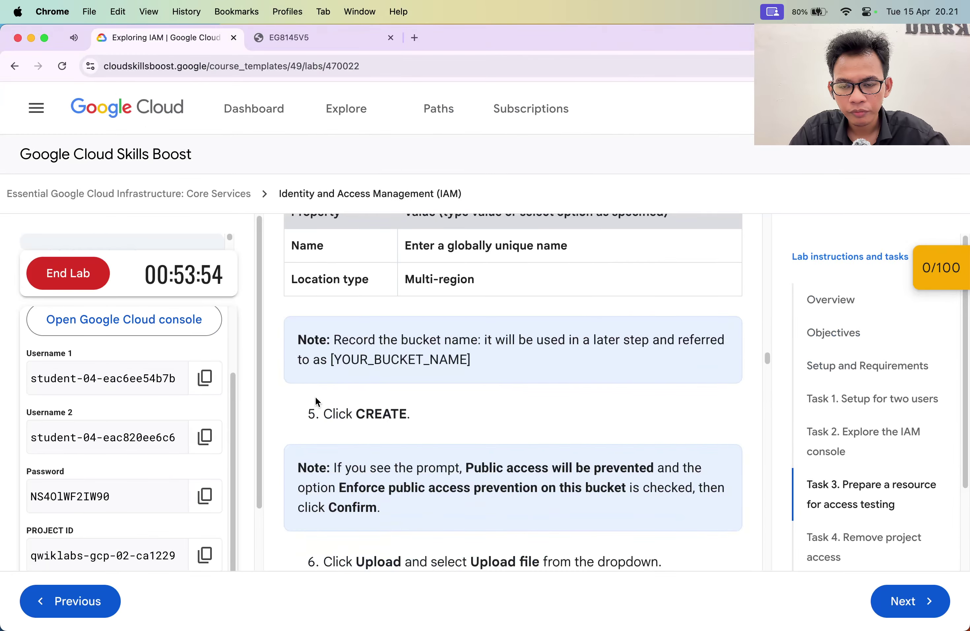
key(super+Tab)
click(237, 600)
click(623, 449)
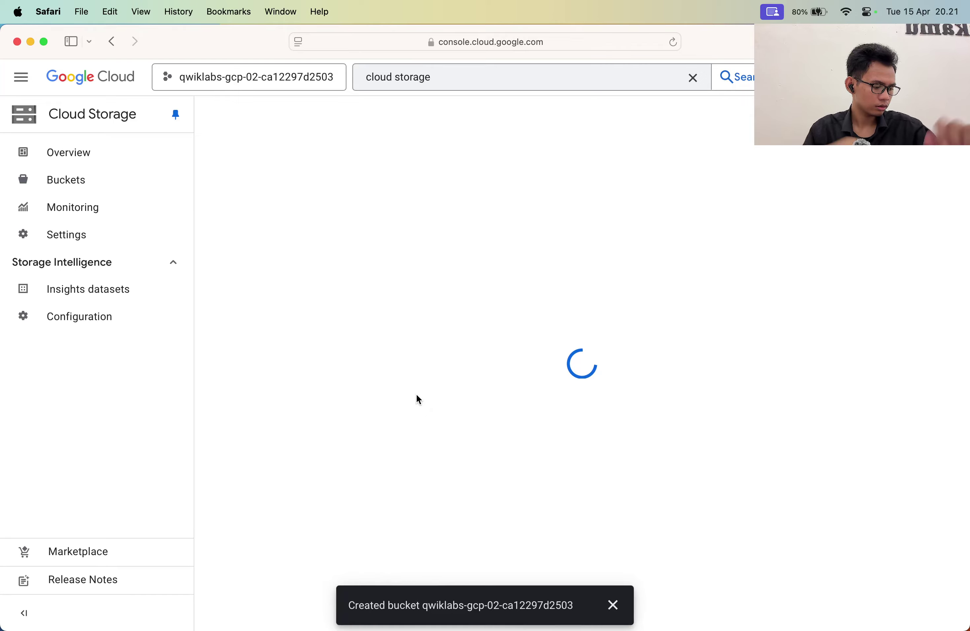
Step: Switch to Chrome, read the Task 3 steps for uploading and renaming a file, and select the file name sample.txt
key(super+Tab)
scroll(429, 433, down, 5)
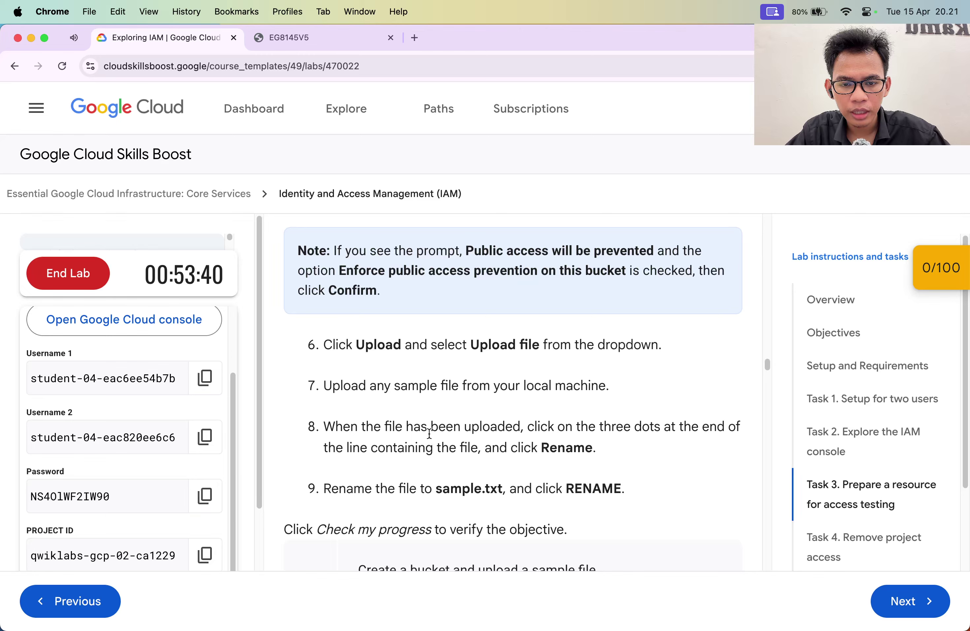
scroll(451, 405, down, 3)
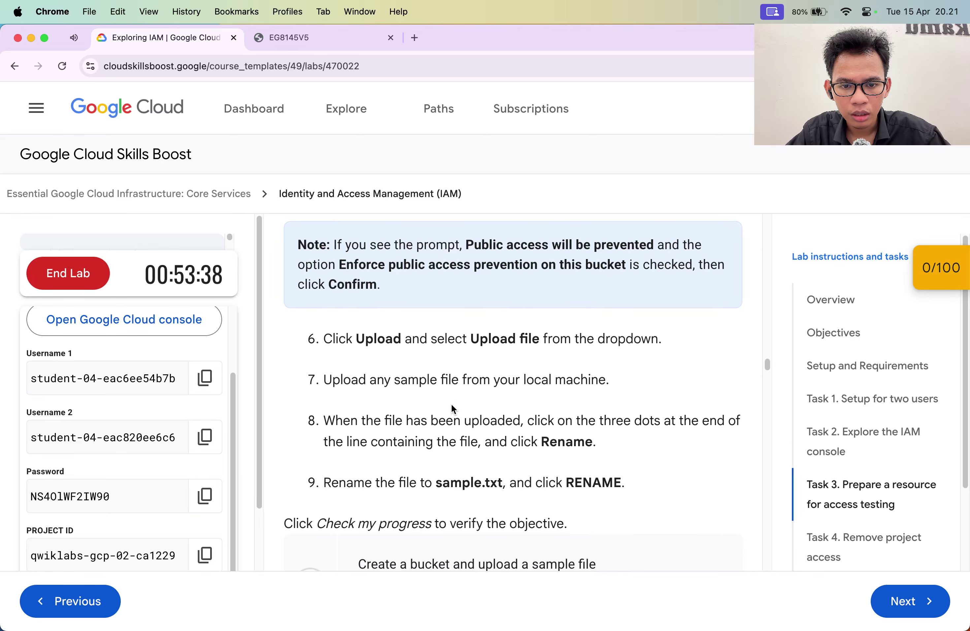
drag(435, 377, 503, 377)
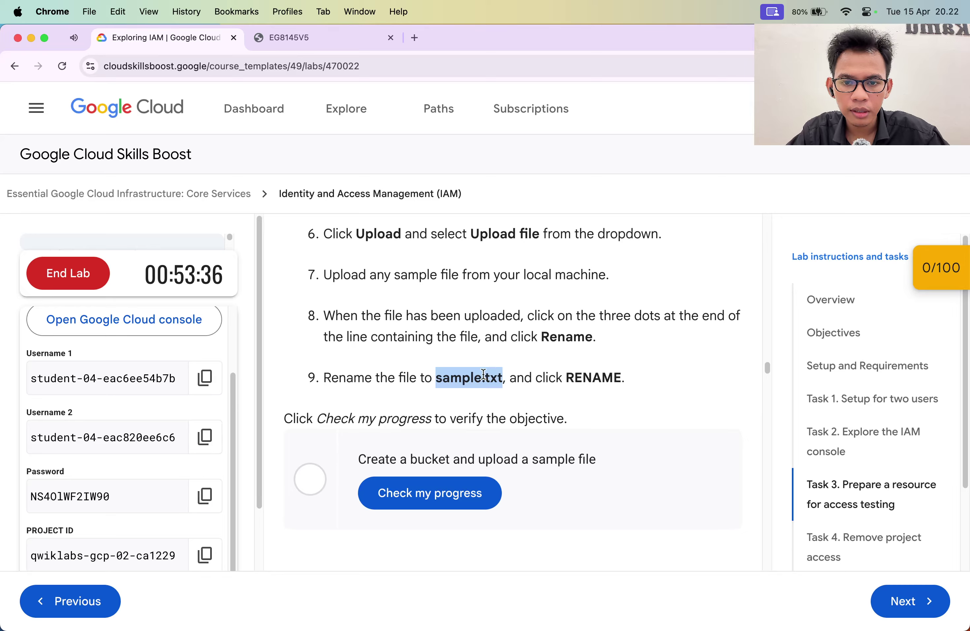
Step: Switch to Safari, start a file upload to the new bucket and browse the Downloads folder for a sample file
key(super+Tab)
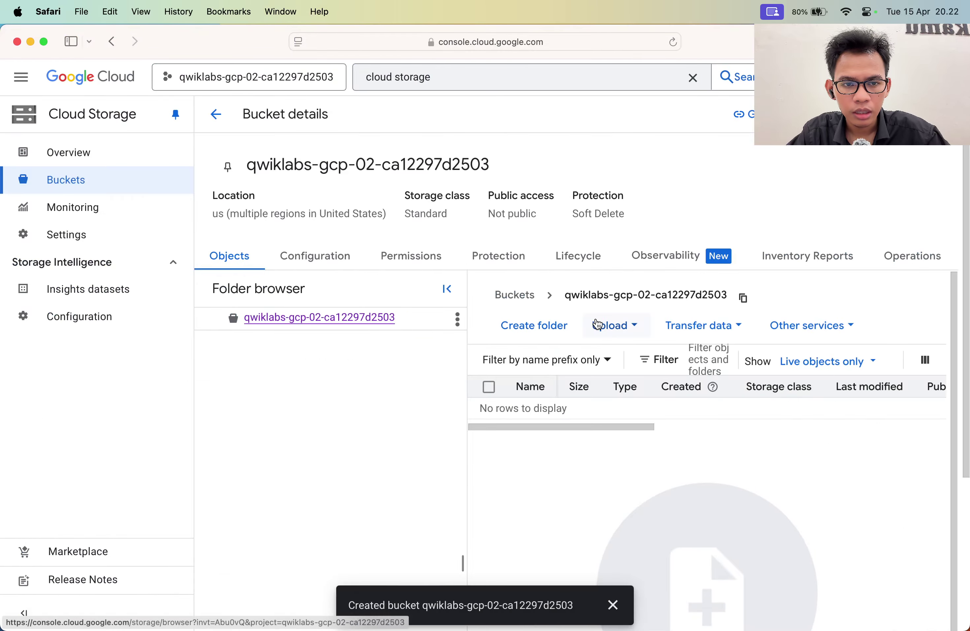
click(629, 327)
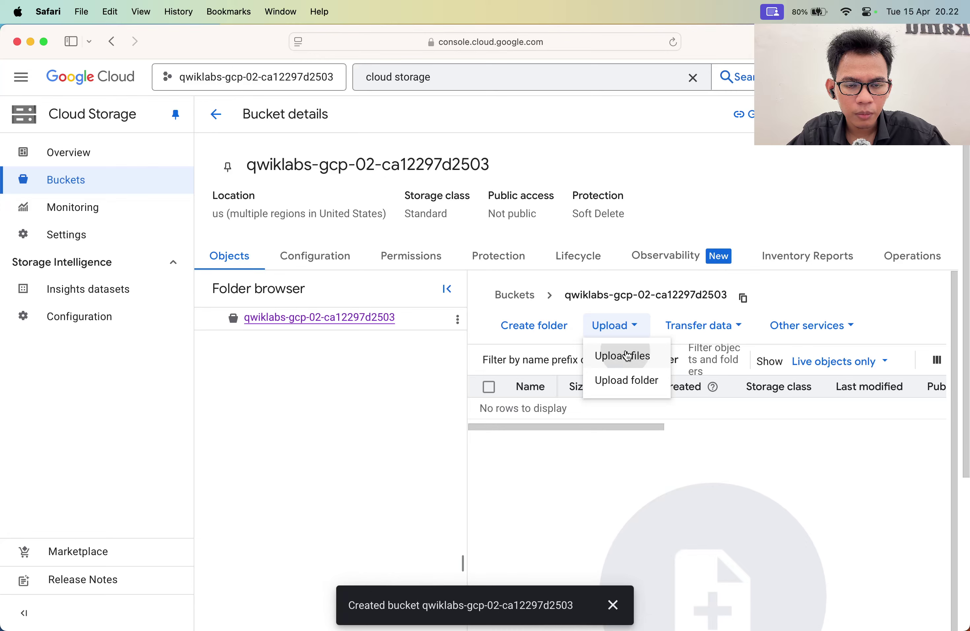
click(626, 356)
scroll(373, 332, down, 3)
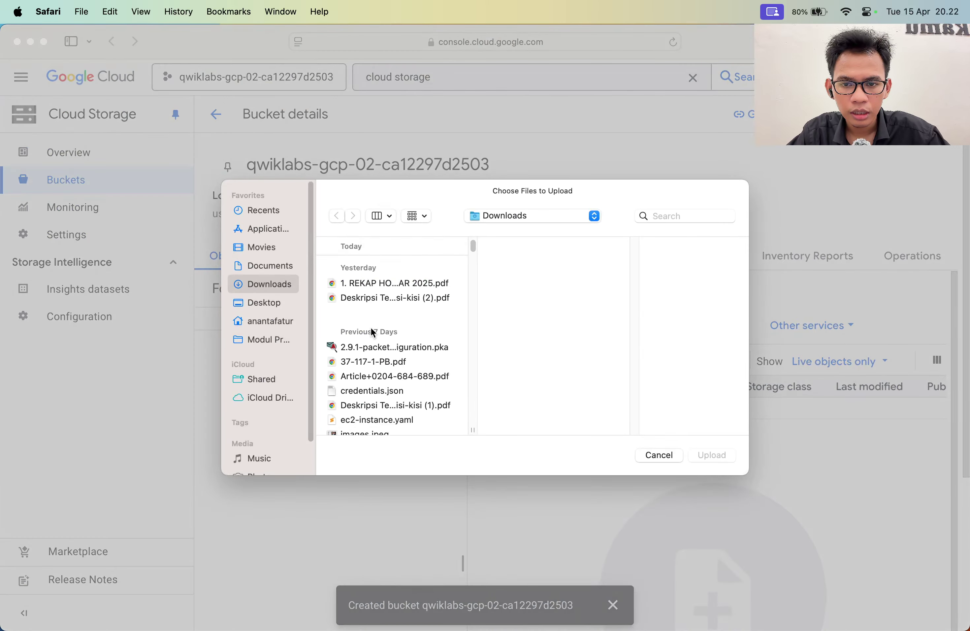
click(381, 326)
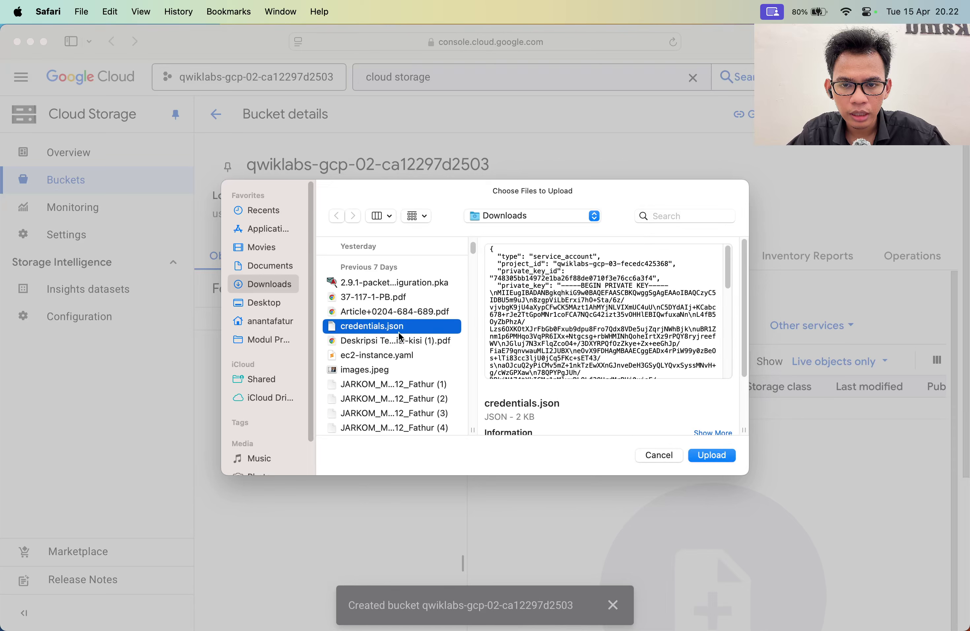
scroll(438, 336, down, 5)
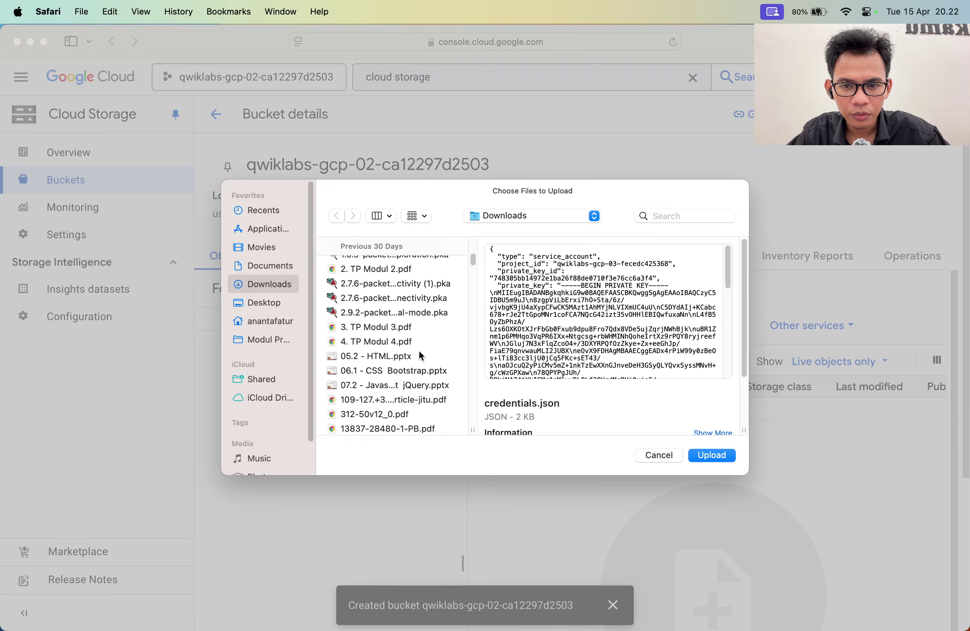
scroll(425, 344, up, 5)
Step: Search Downloads for txt, upload subnetting kelas B.txt to the bucket and dismiss the upload notification
click(655, 216)
text(txt)
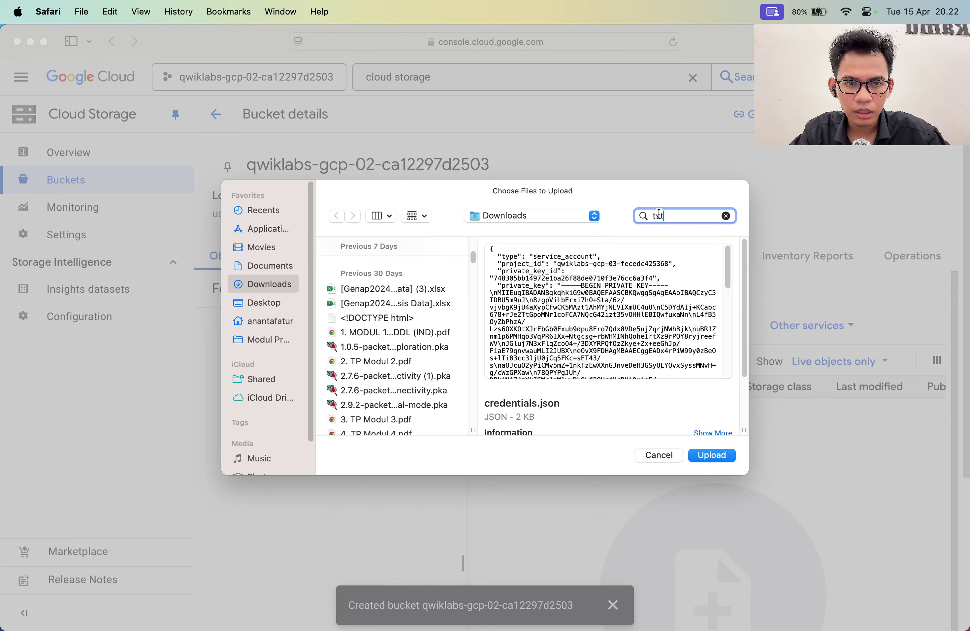
click(436, 249)
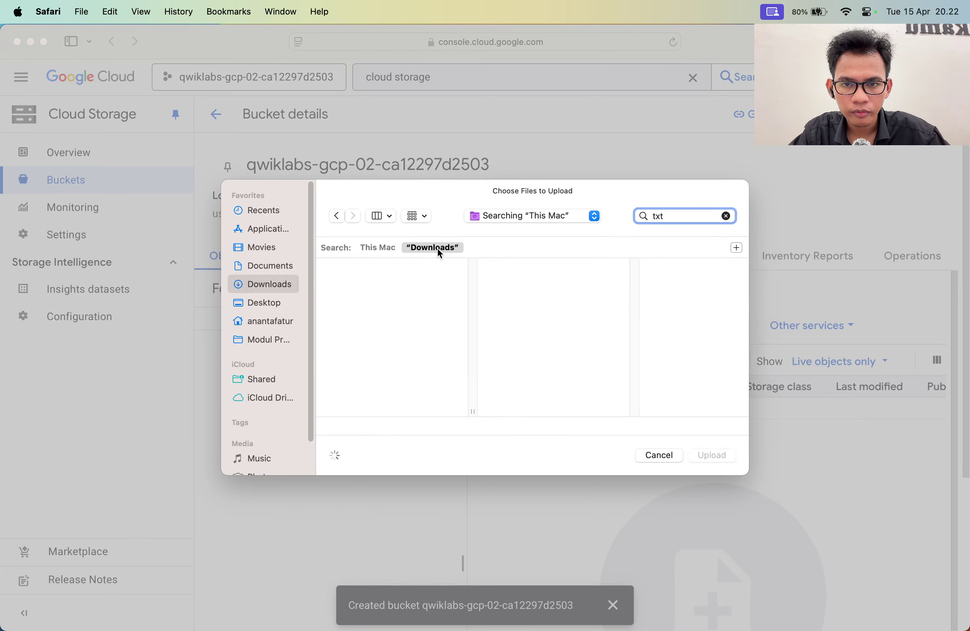
scroll(405, 336, down, 5)
click(384, 336)
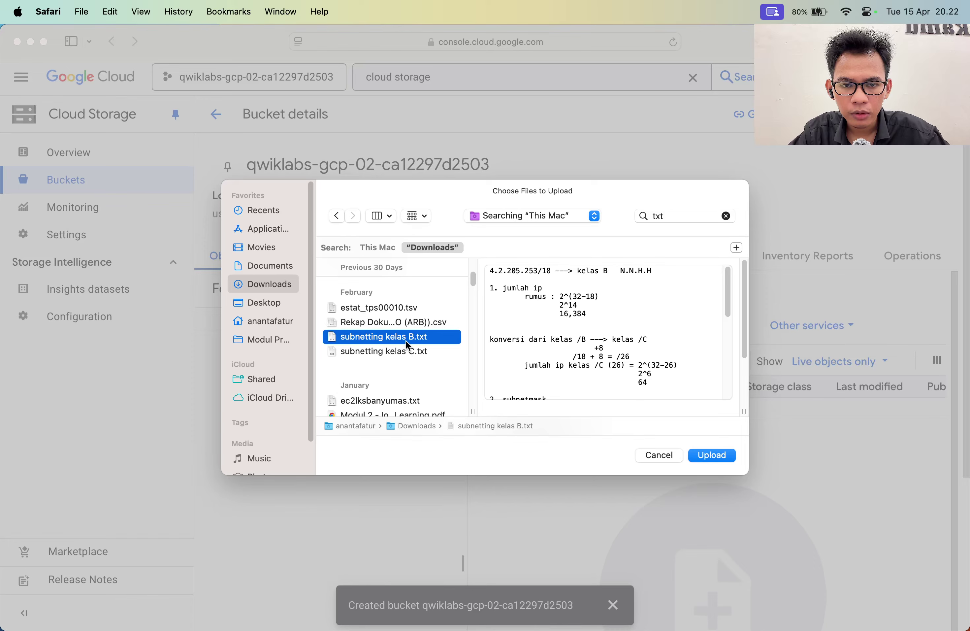
double_click(407, 337)
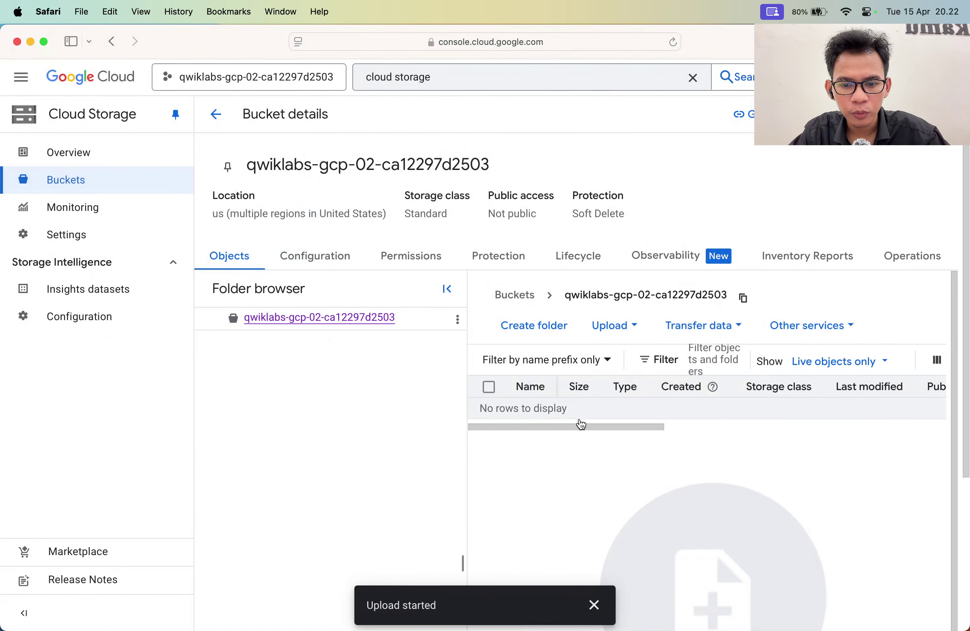
scroll(597, 481, down, 1)
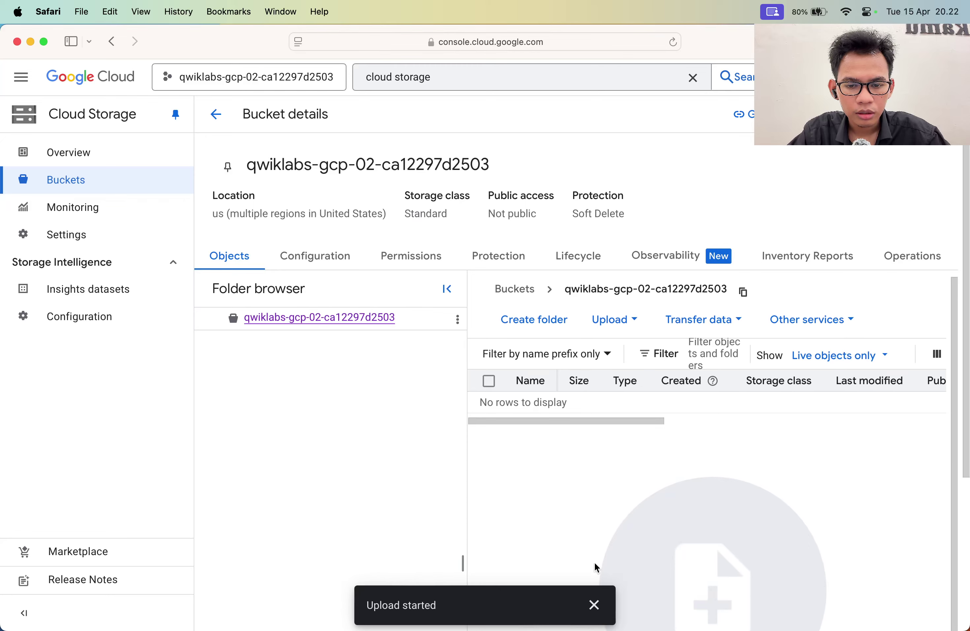
click(595, 601)
Step: Copy the word sample from the rename instruction in Chrome and return to the bucket in Safari
key(super+Tab)
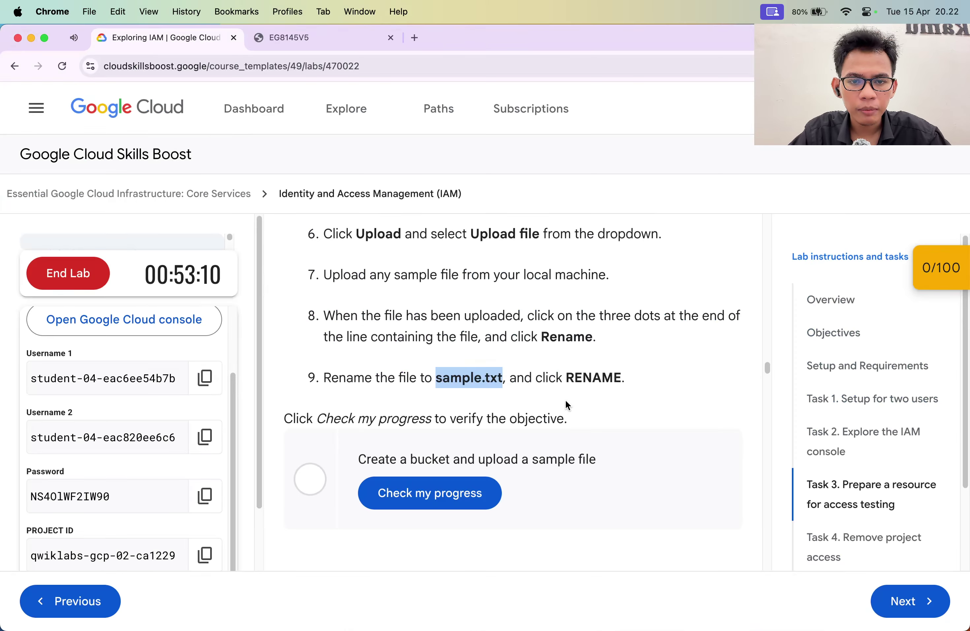
drag(503, 377, 476, 378)
key(super+c)
key(super+Tab)
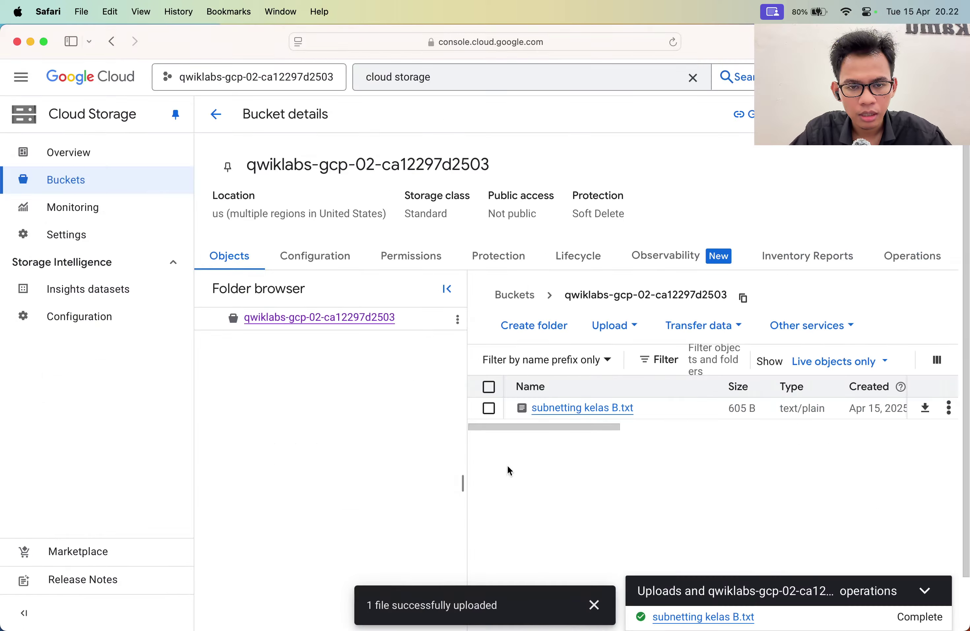
Step: Rename the uploaded object subnetting kelas B.txt to sample.txt
click(948, 408)
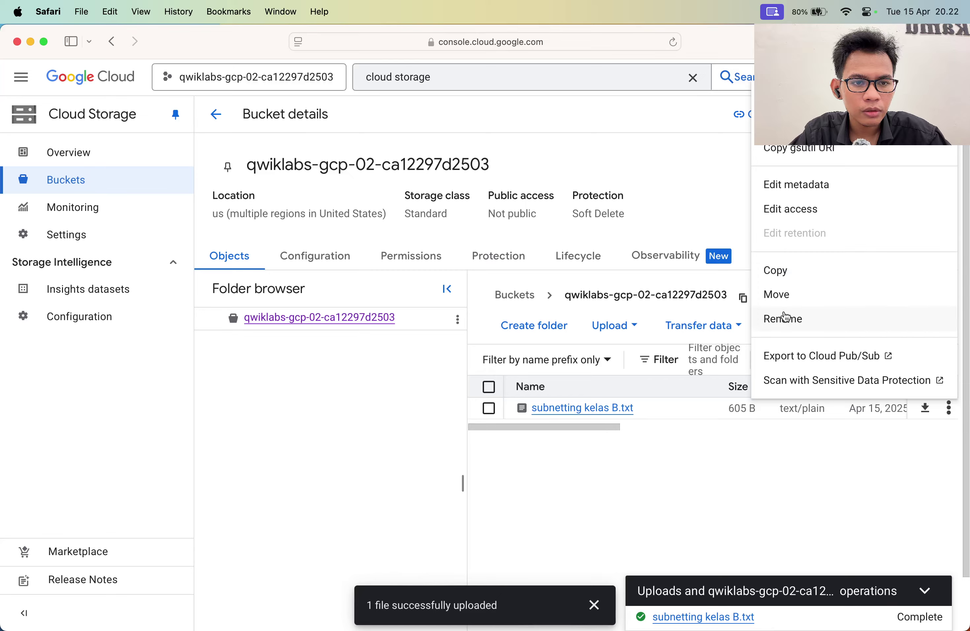
click(783, 318)
key(super+v)
text(.txt)
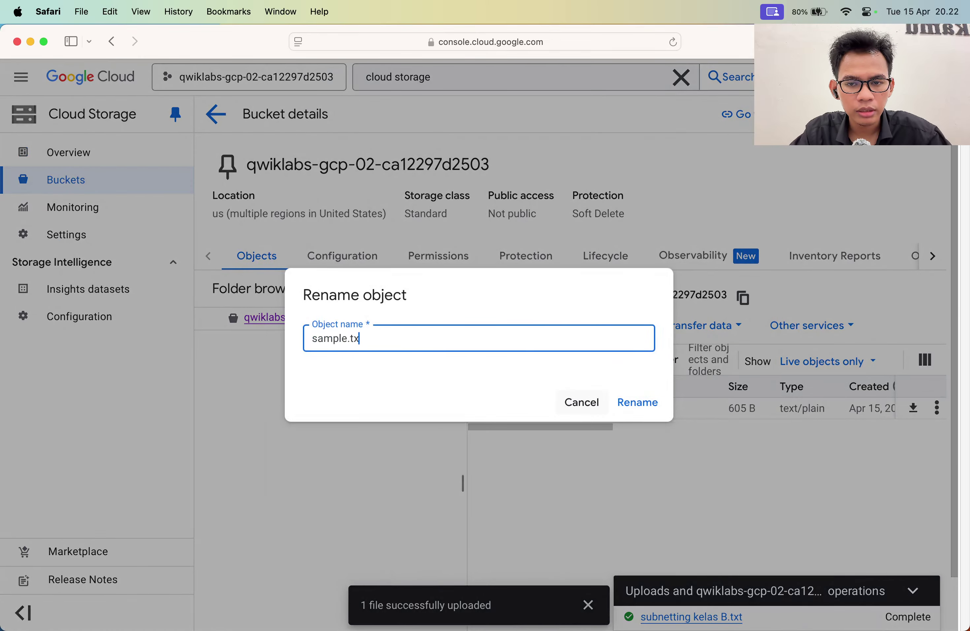
click(639, 399)
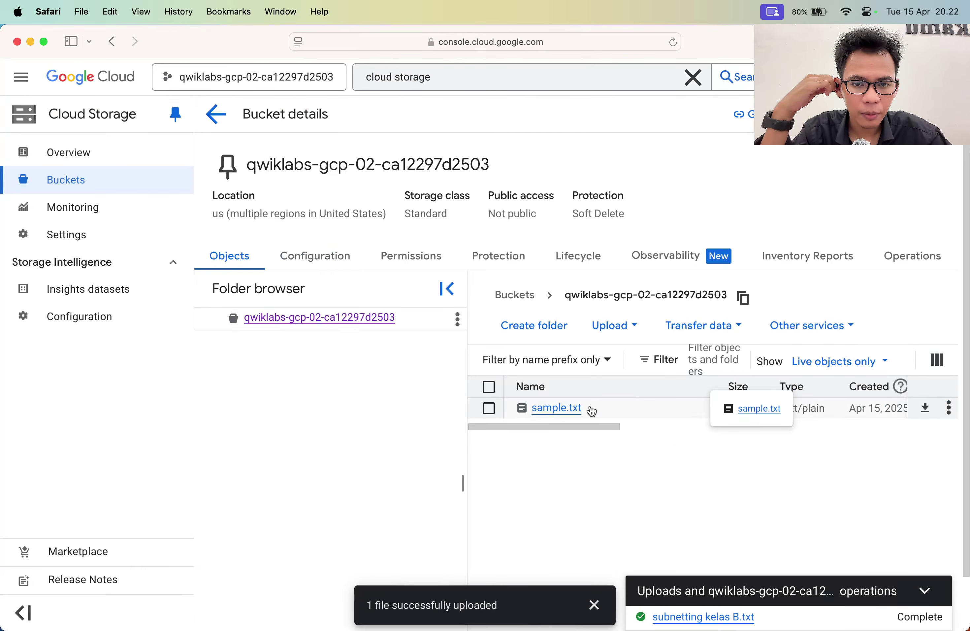
Step: Switch to Chrome, check progress on creating a bucket and uploading a sample file, and read the project viewer verification steps
key(super+Tab)
scroll(567, 399, down, 3)
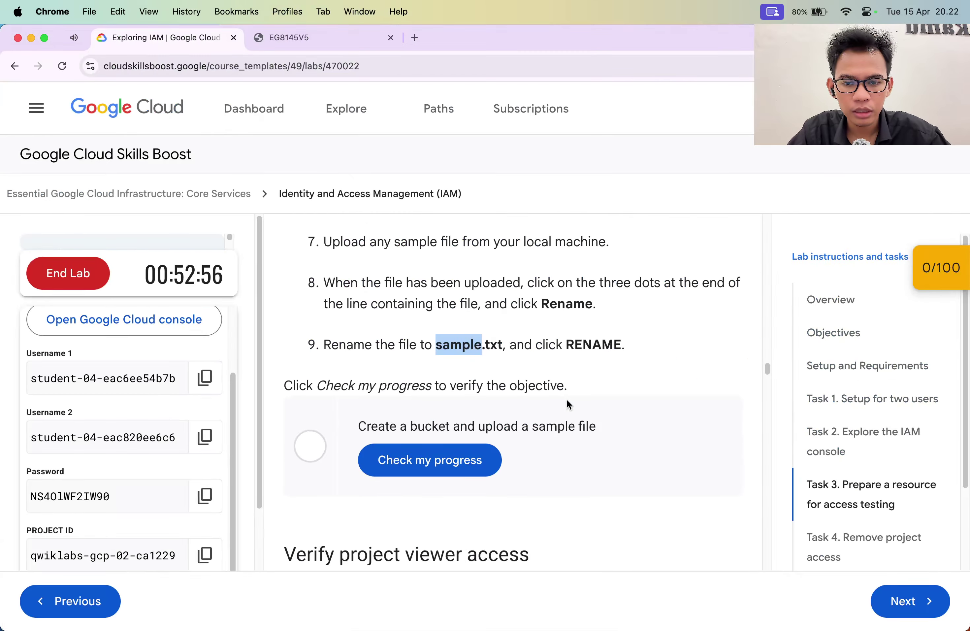
click(468, 401)
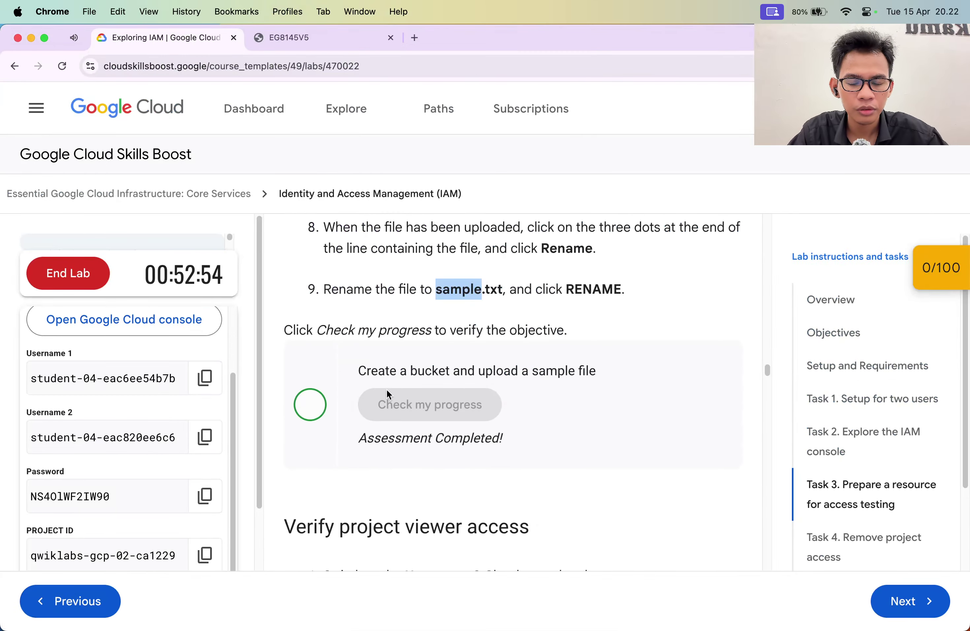
scroll(387, 389, down, 4)
Step: Switch to Username 2's private Safari window, find Cloud Storage and open the bucket qwiklabs-gcp-02-ca12297d2503
key(ctrl+Up)
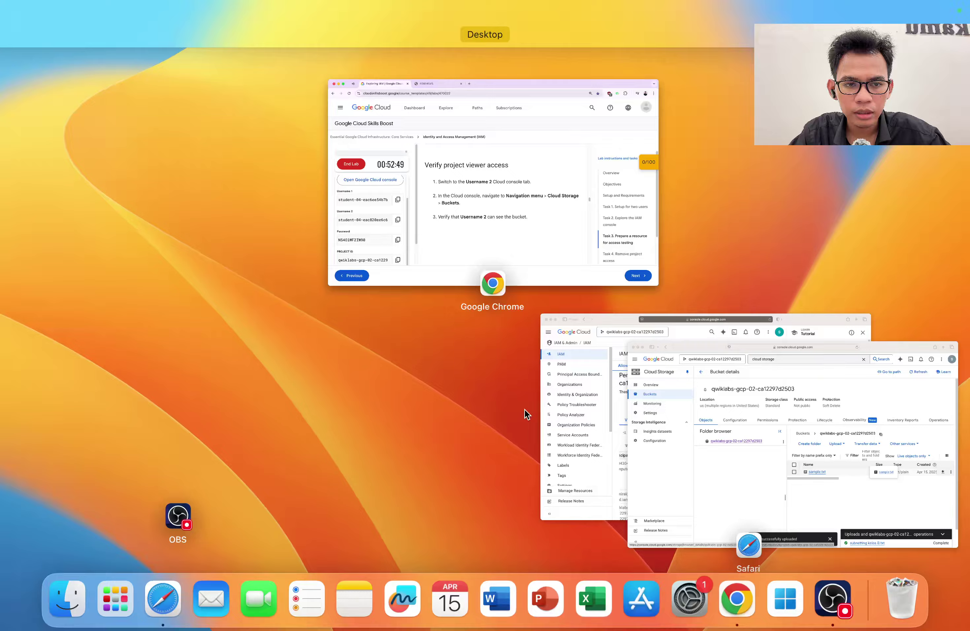
click(558, 392)
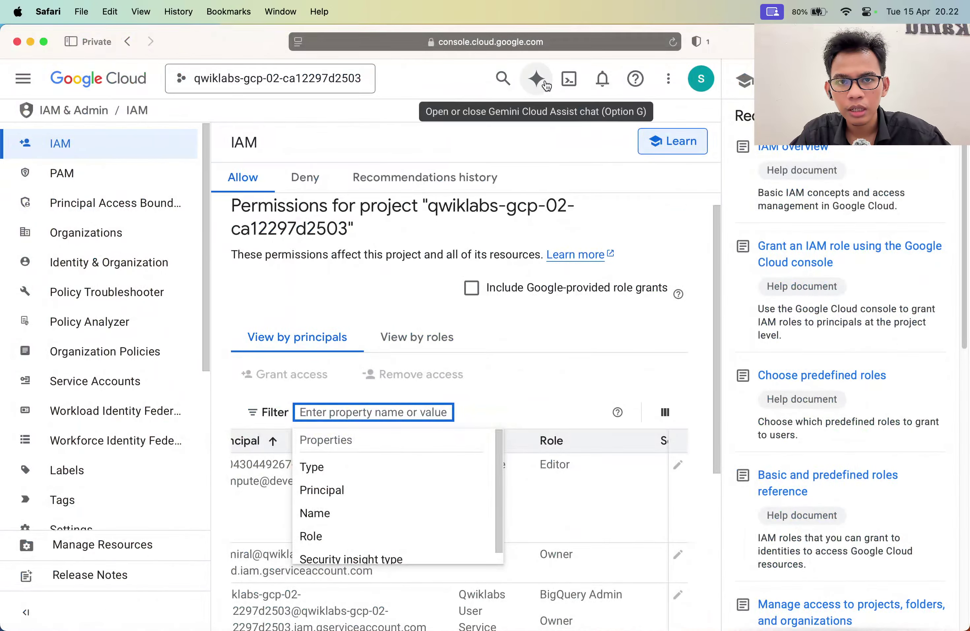
click(501, 78)
text(cloud storage)
click(361, 180)
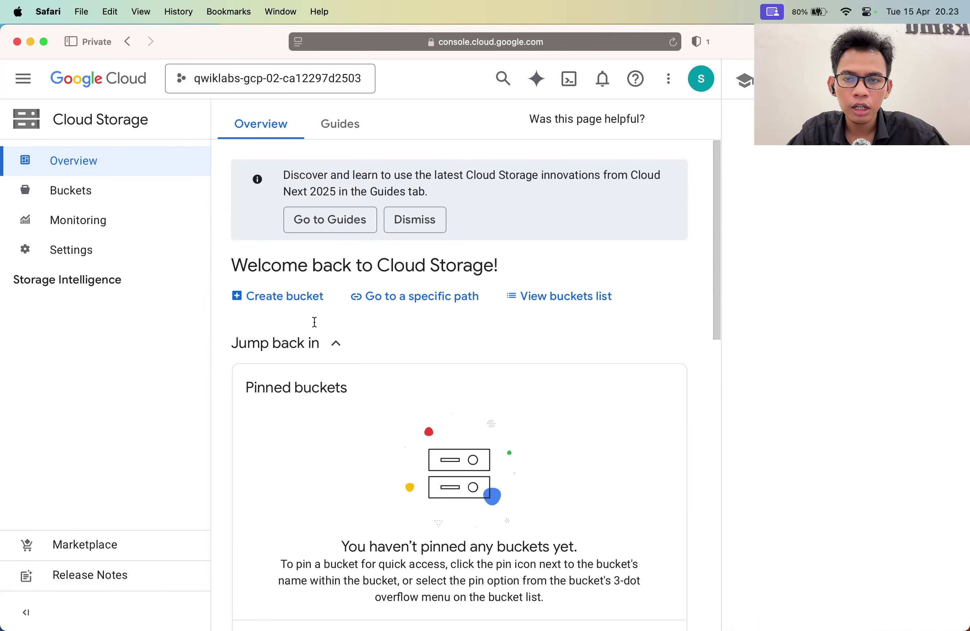
click(112, 192)
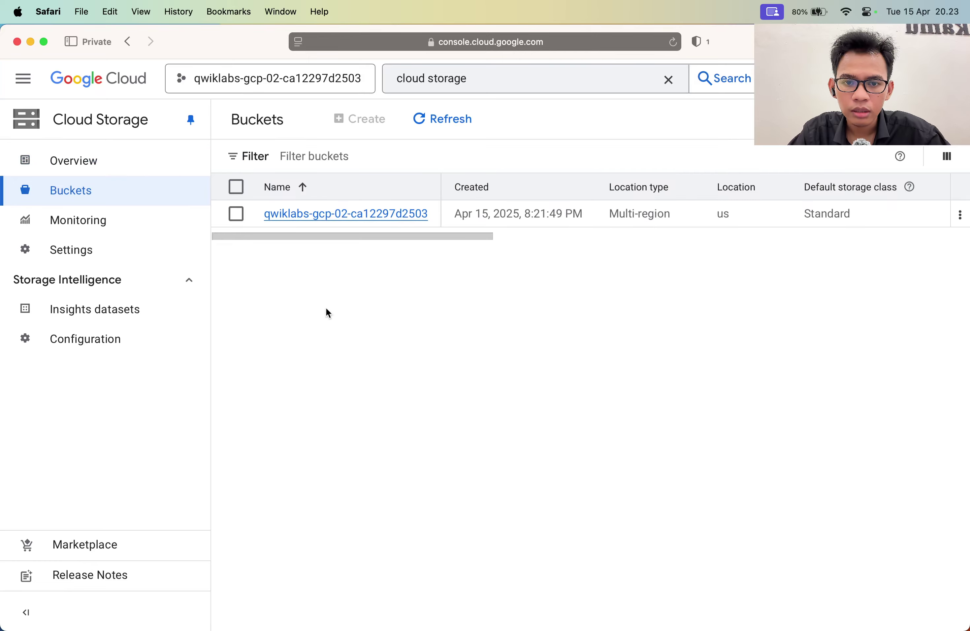
click(341, 213)
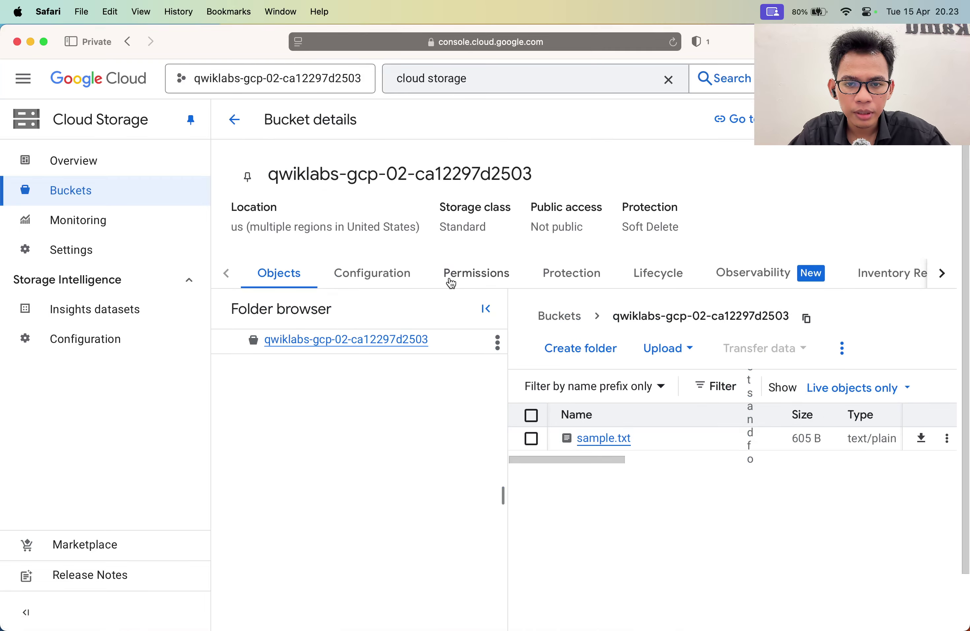
Step: Try to rename sample.txt to sample.txtaaaa as Username 2, read the response and cancel the rename
scroll(708, 454, right, 3)
click(947, 439)
click(881, 528)
text(aaaa)
click(637, 416)
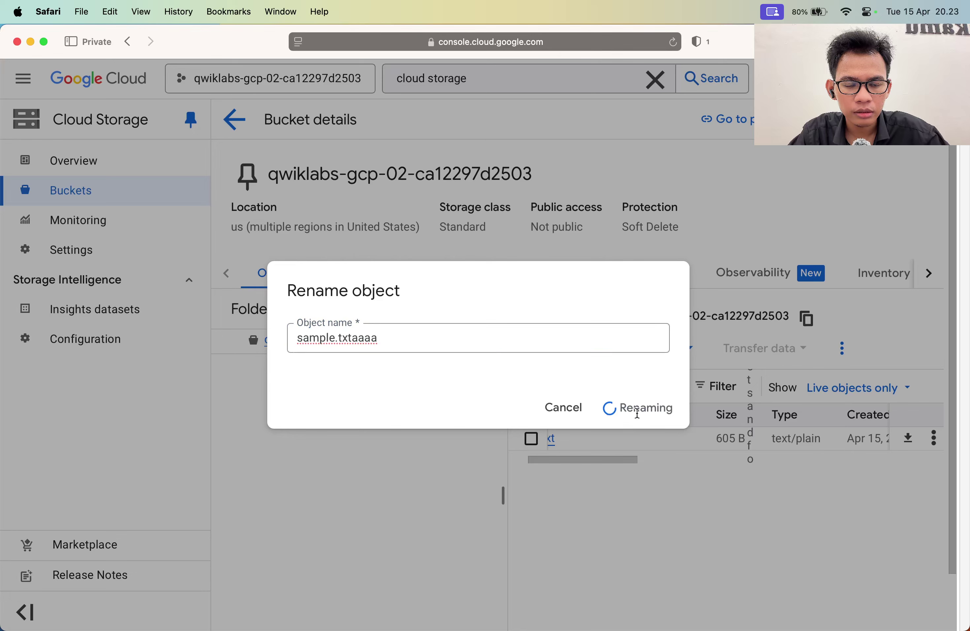
drag(320, 378, 523, 370)
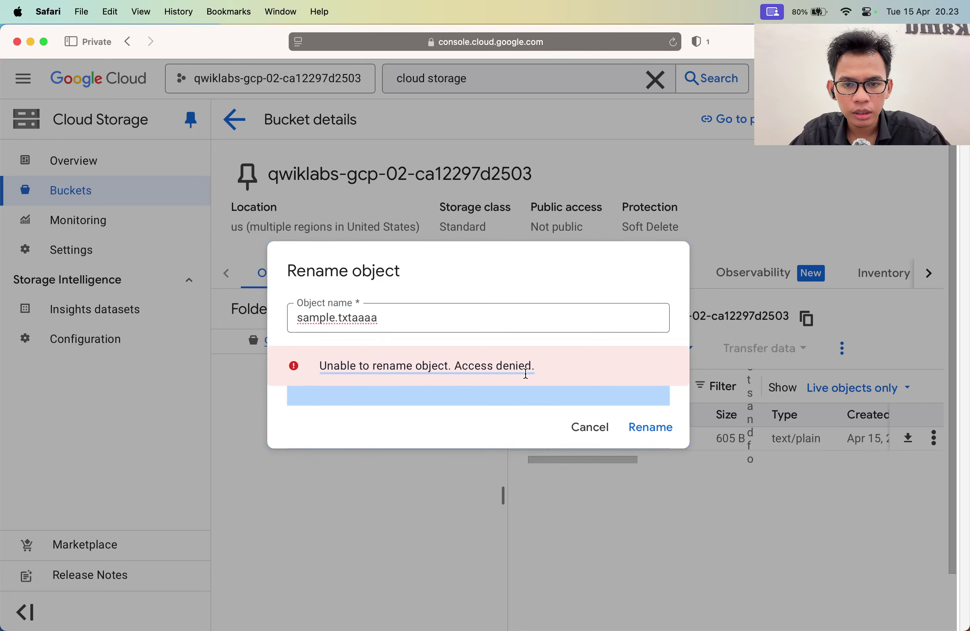
click(526, 364)
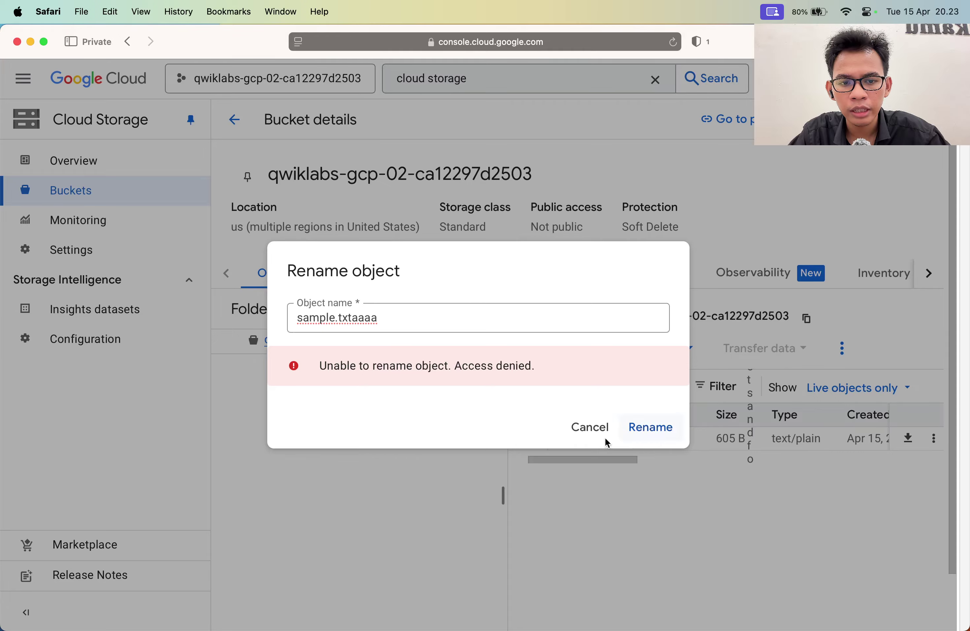
click(591, 428)
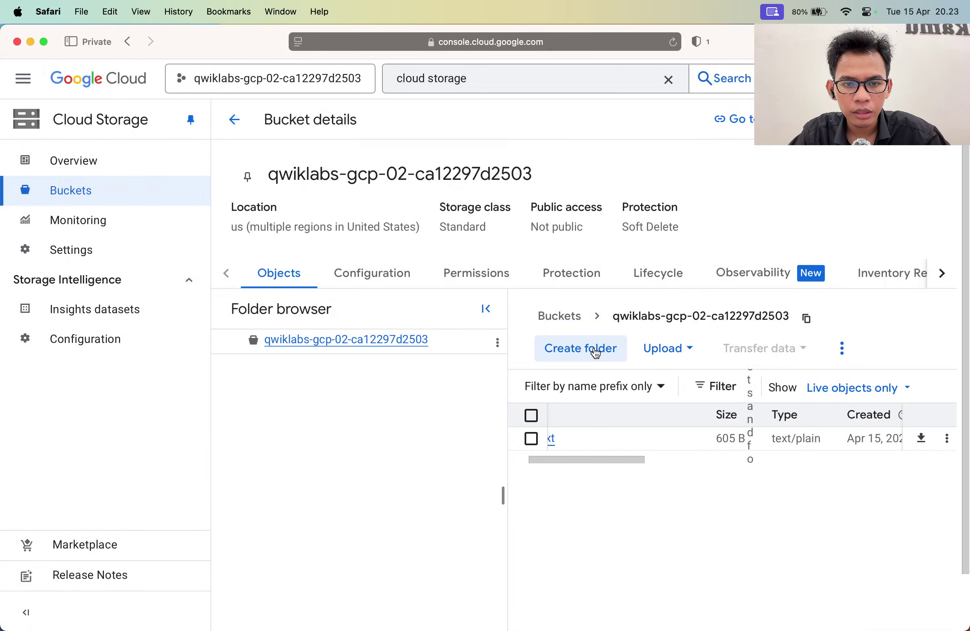
Step: Try to create a folder named fsdfsdf in the bucket as Username 2, read the response and cancel
click(594, 348)
text(fsdfsdf)
click(646, 420)
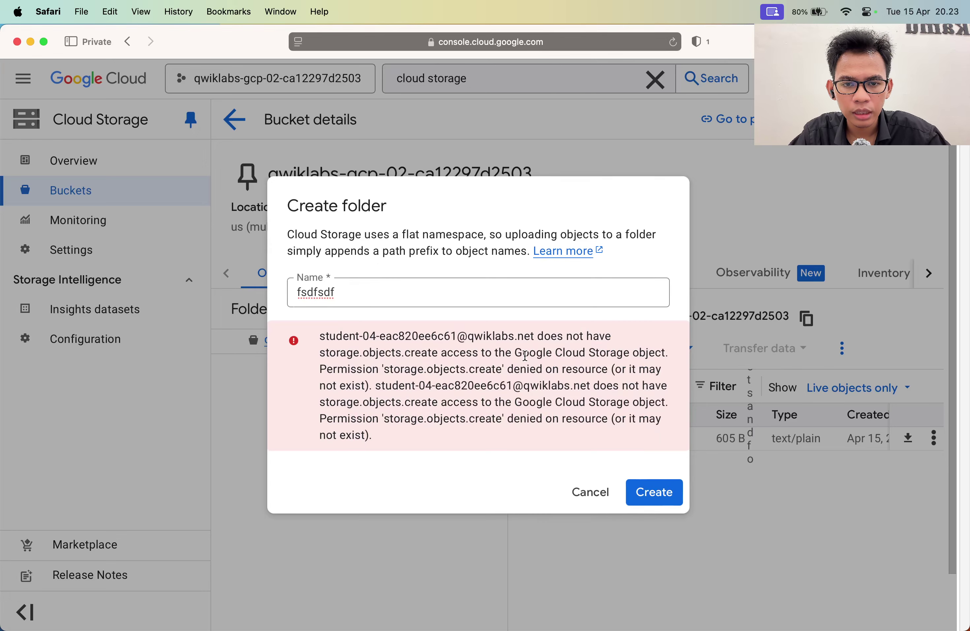
double_click(394, 372)
click(590, 492)
Step: Try to upload TP Modul 8 - Web Server.pdf to the bucket as Username 2 and dismiss its upload entry
click(668, 348)
click(676, 375)
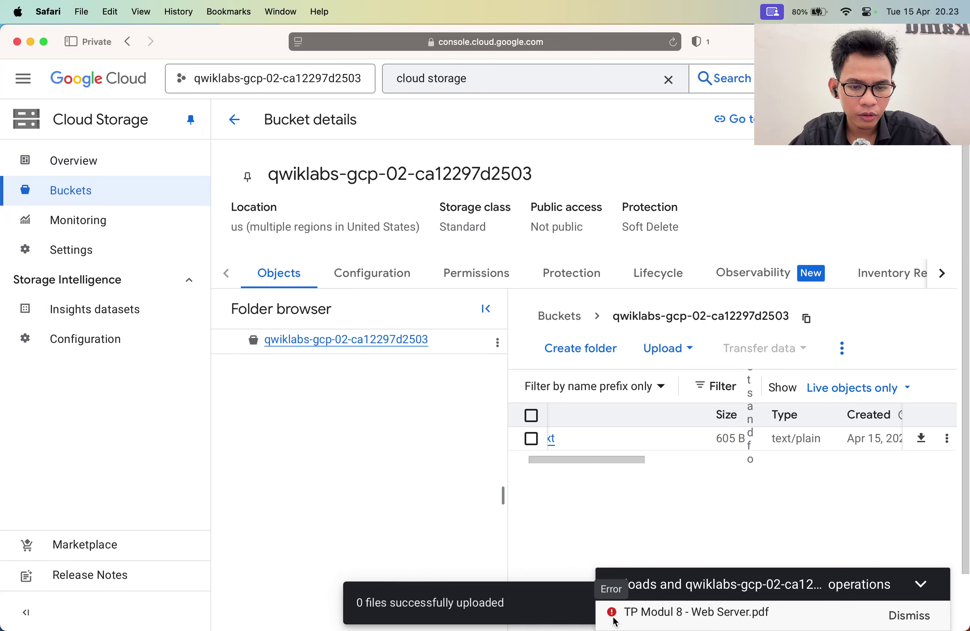
click(740, 594)
click(890, 607)
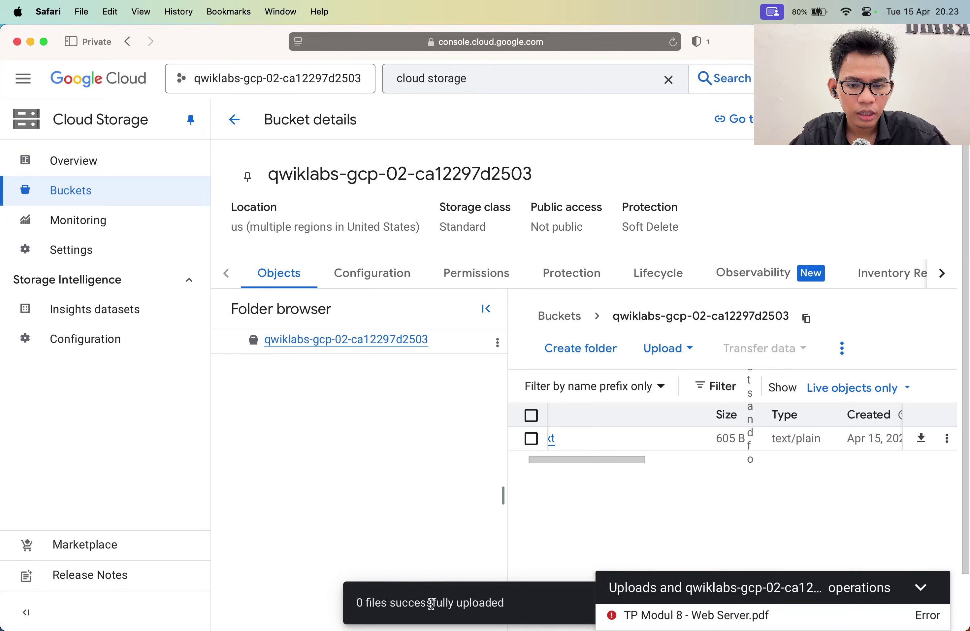
click(928, 615)
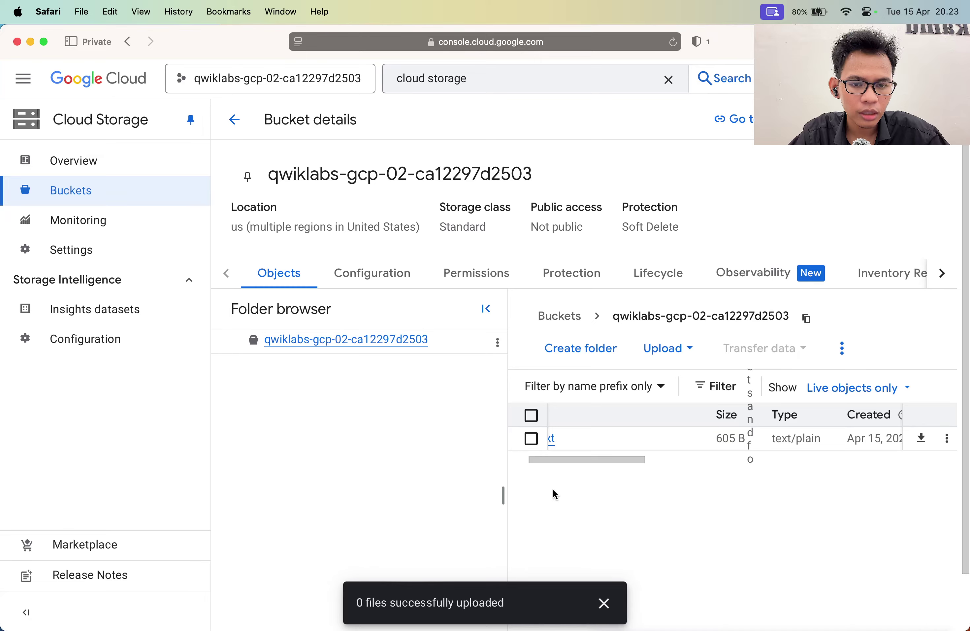
Step: Switch to Chrome and read the Task 4 instructions for removing Username 2's Project Viewer role
key(super+Tab)
scroll(547, 488, down, 5)
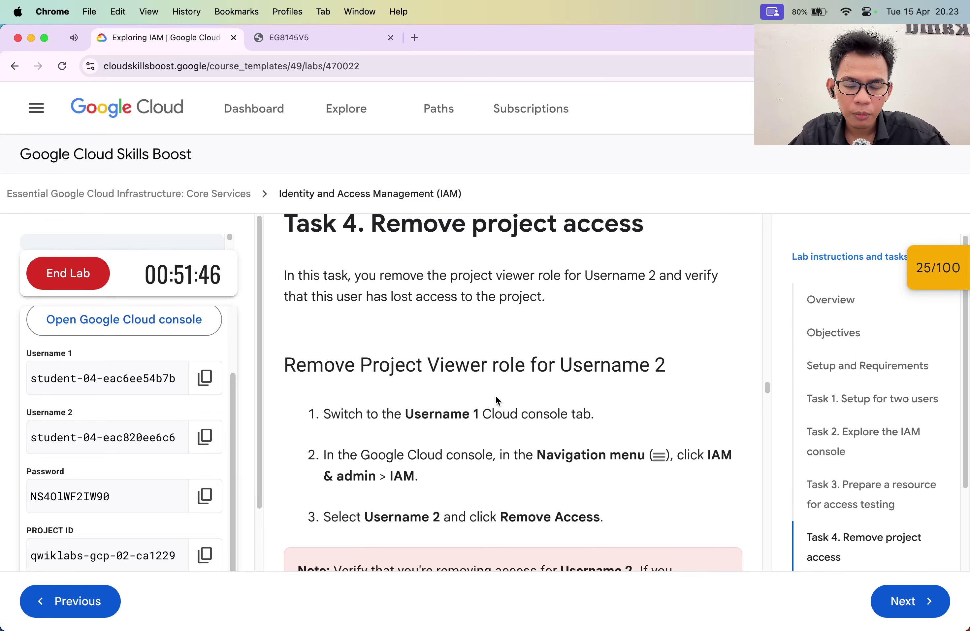
scroll(495, 396, down, 10)
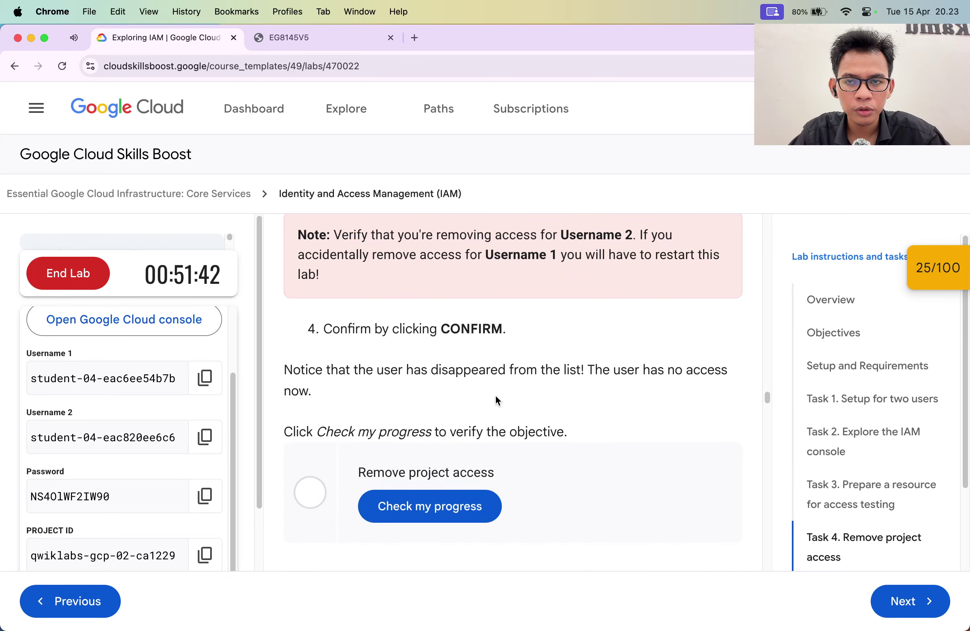
Step: Switch to Username 1's Safari window, open the project's IAM principals list and dismiss the upload notifications
key(super+1)
key(super+Tab)
click(563, 80)
text(iam)
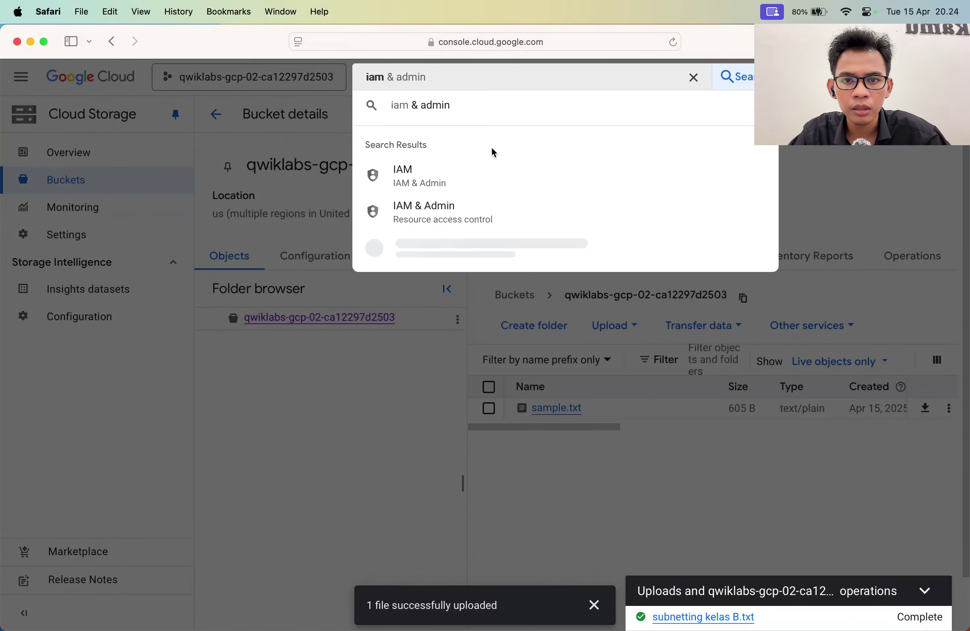
click(485, 179)
scroll(359, 388, down, 4)
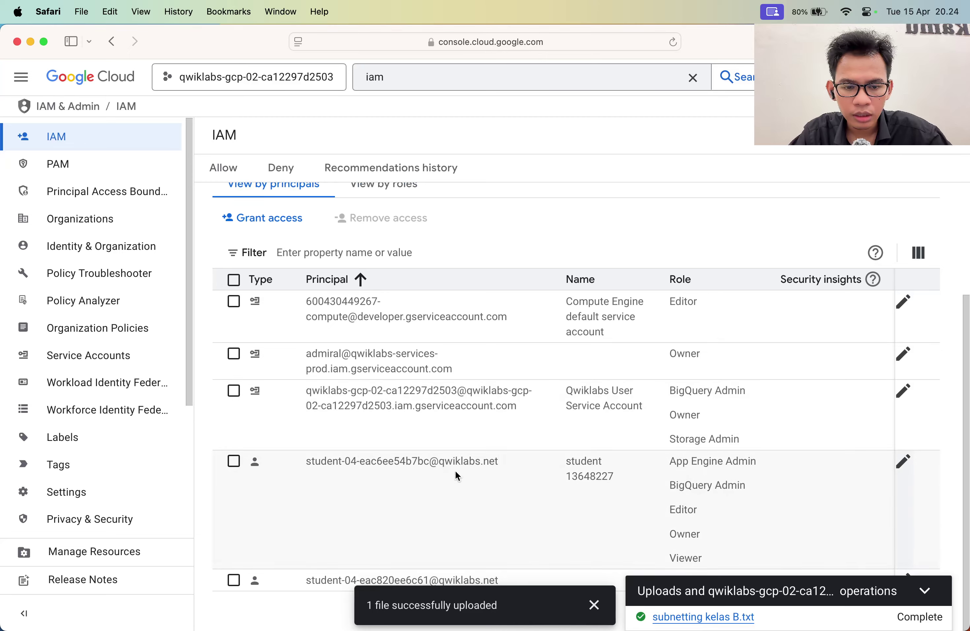
click(929, 598)
click(593, 605)
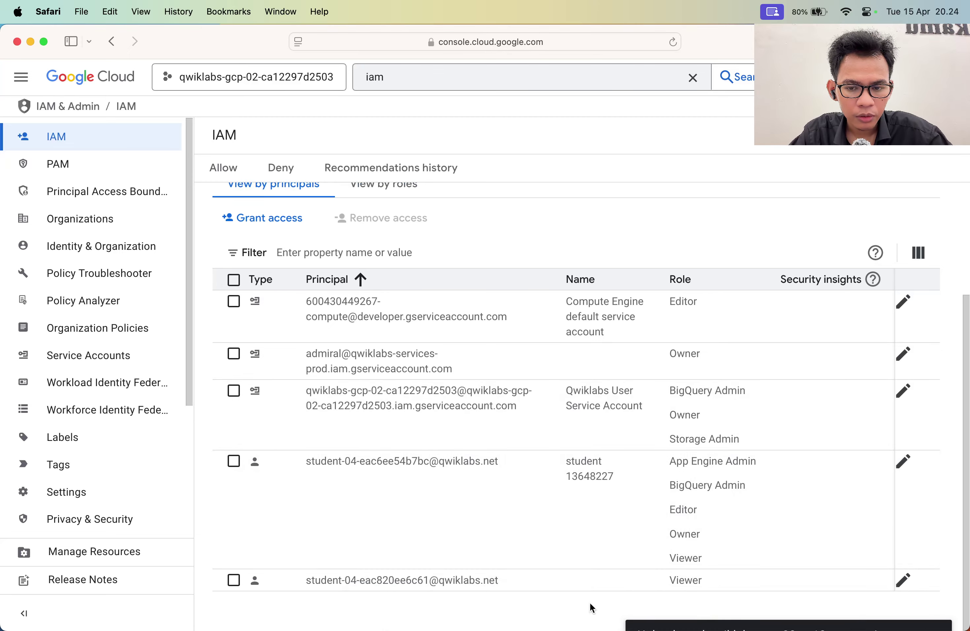
Step: Remove the Viewer role from Username 2's access to the project and save the change
click(903, 580)
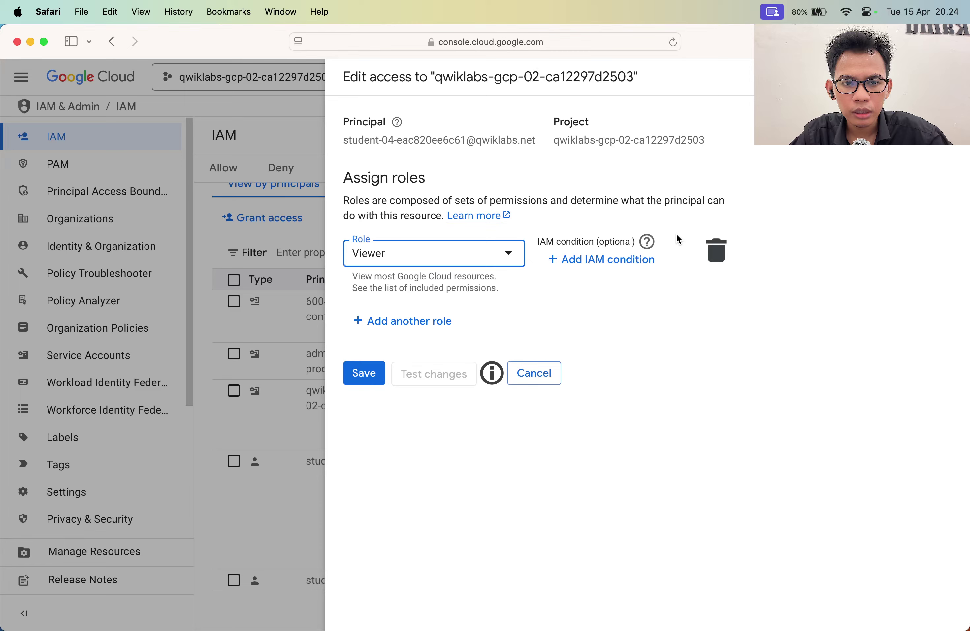
click(715, 248)
click(373, 309)
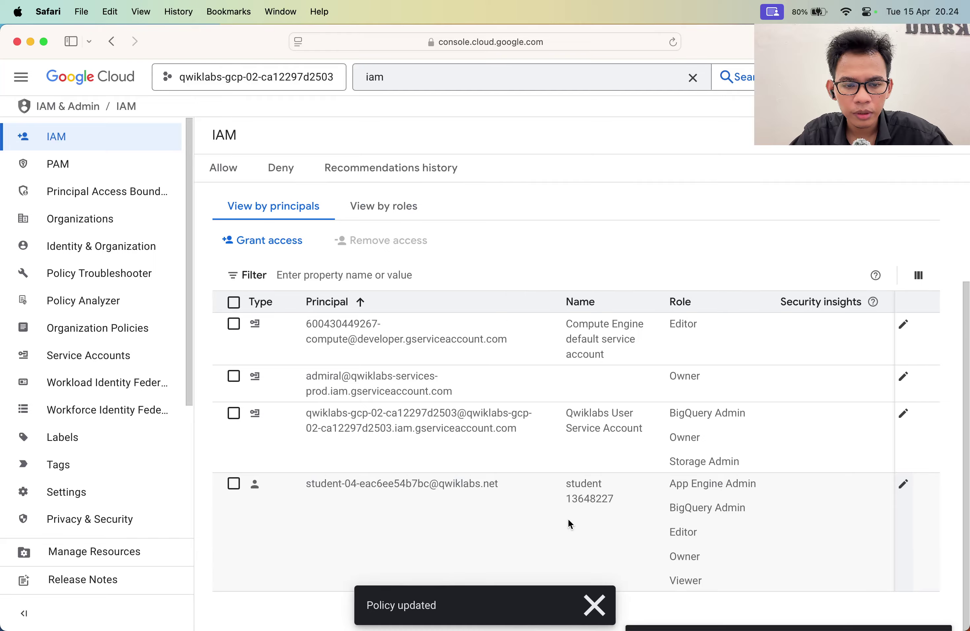
Step: Switch to Username 2's private Safari window, reload the bucket page and return to the buckets list
key(ctrl+Up)
click(567, 517)
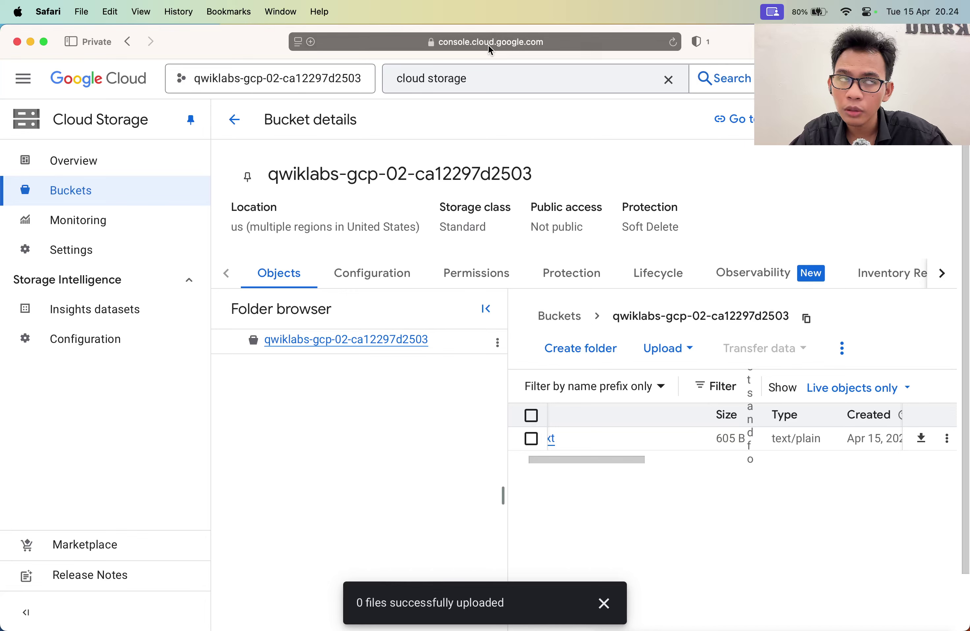
key(super+r)
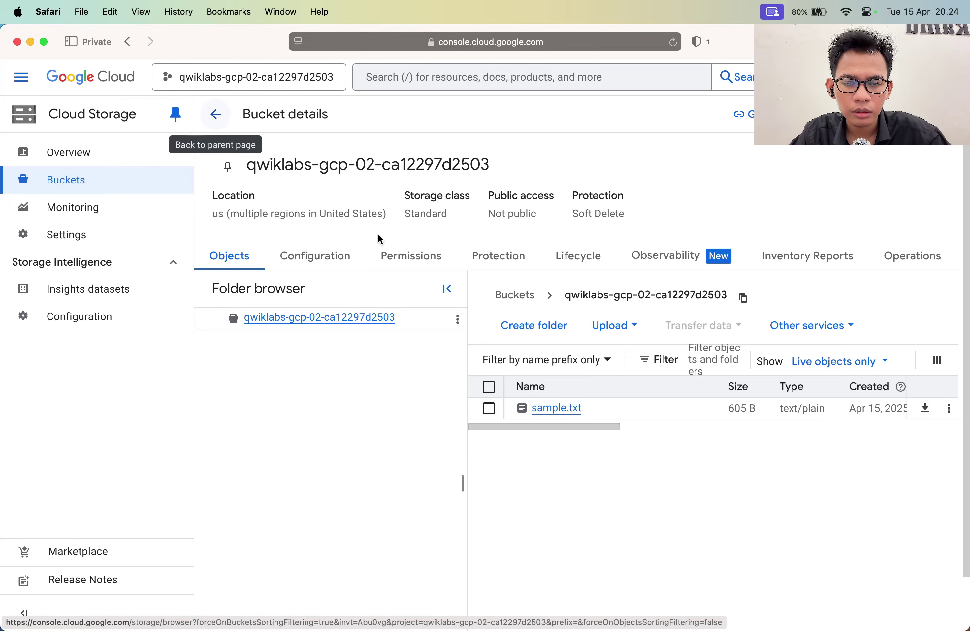
click(216, 114)
click(39, 205)
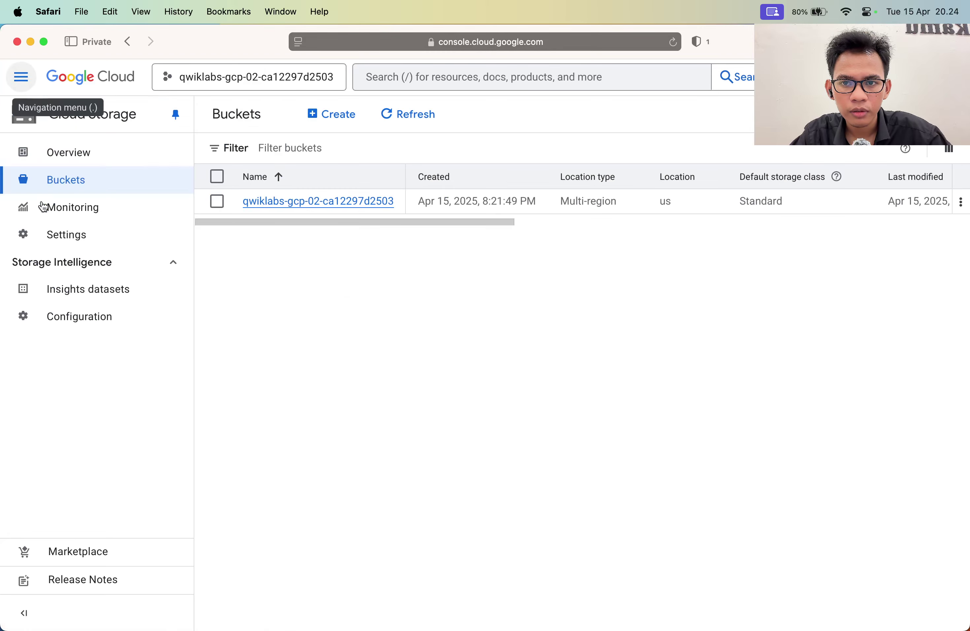
Step: Switch to Chrome and read the end of the lab's instructions for removing Username 2's project access
key(ctrl+Up)
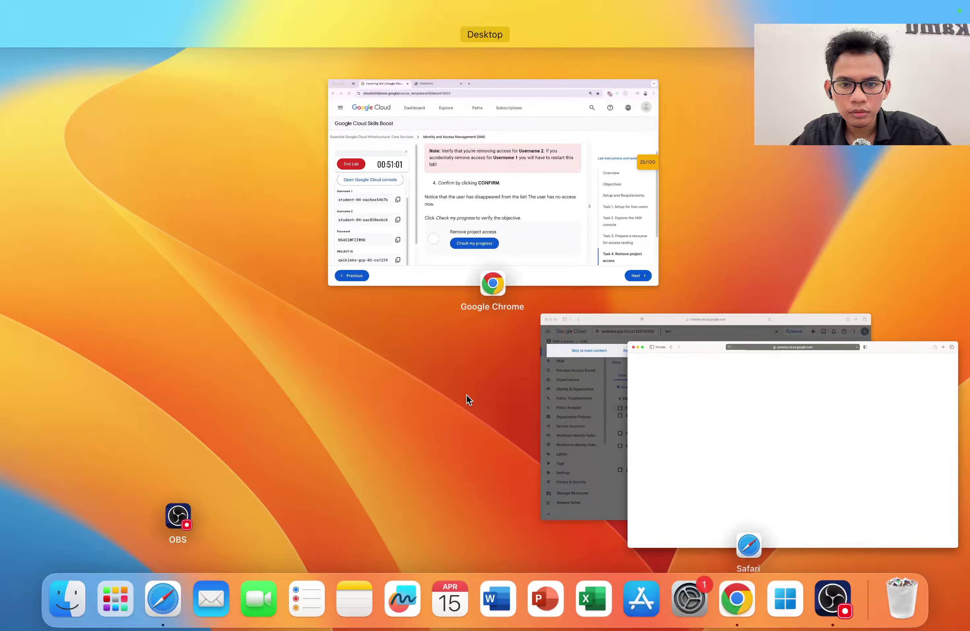
click(488, 185)
scroll(446, 358, up, 1)
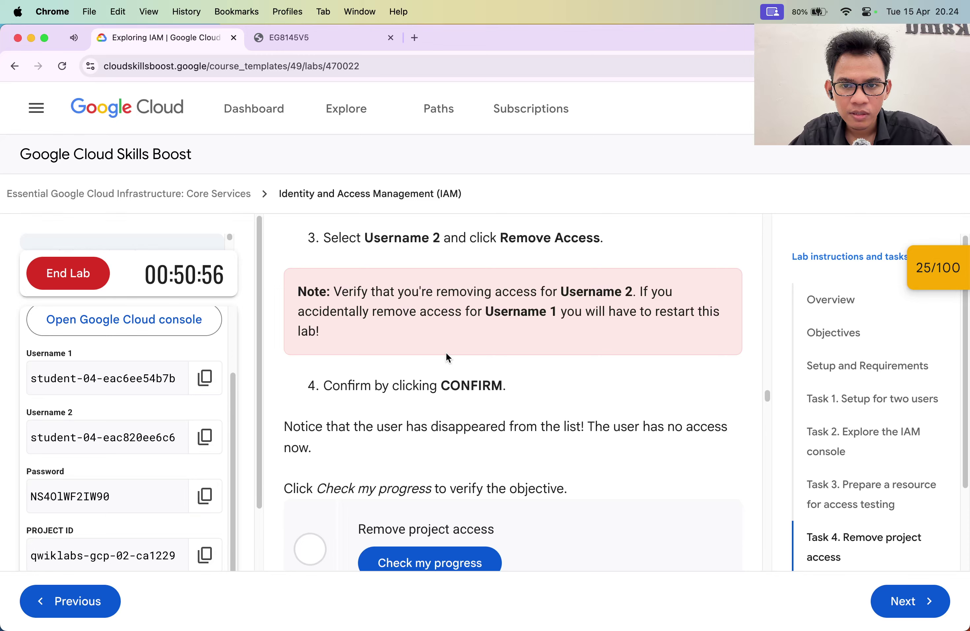
scroll(434, 380, down, 2)
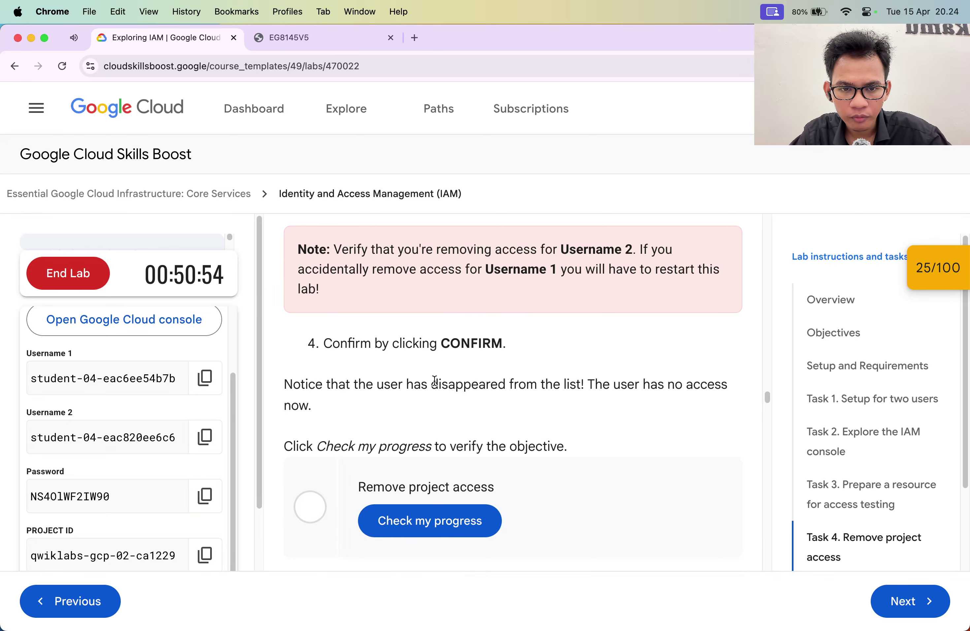
key(super+grave)
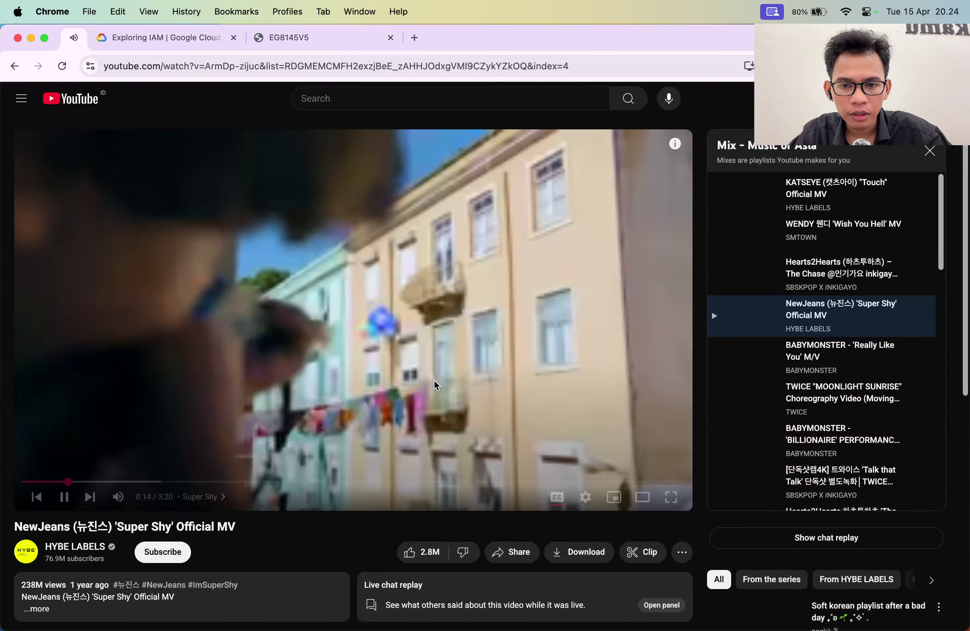
Step: Switch to Username 1's Safari window with the IAM principals list and dismiss the policy notification
key(ctrl+Up)
click(605, 424)
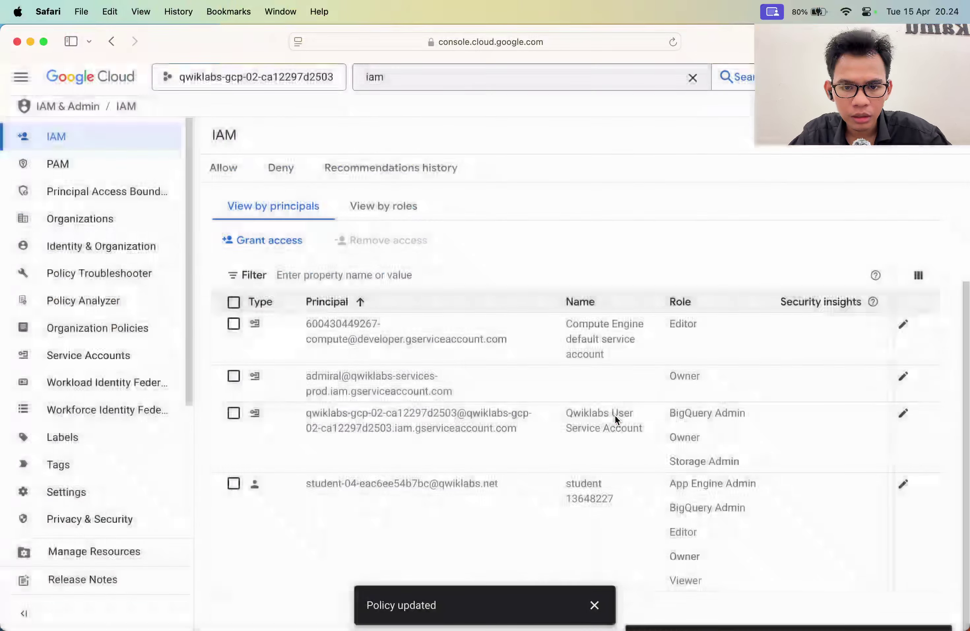
click(594, 607)
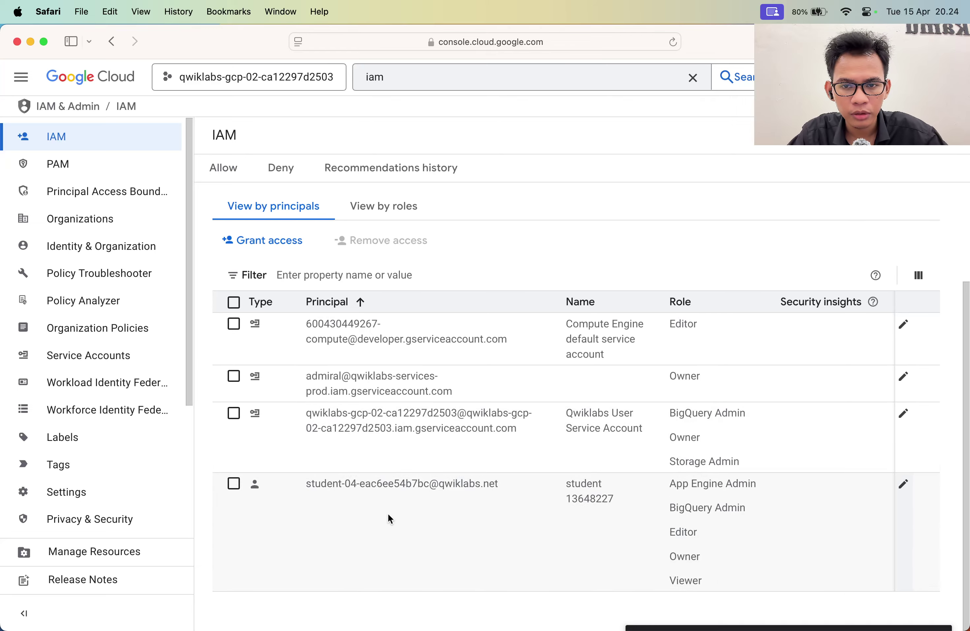
Step: Switch to Username 2's Safari window, reload the buckets list and close the network egress savings callout
key(ctrl+Up)
click(576, 429)
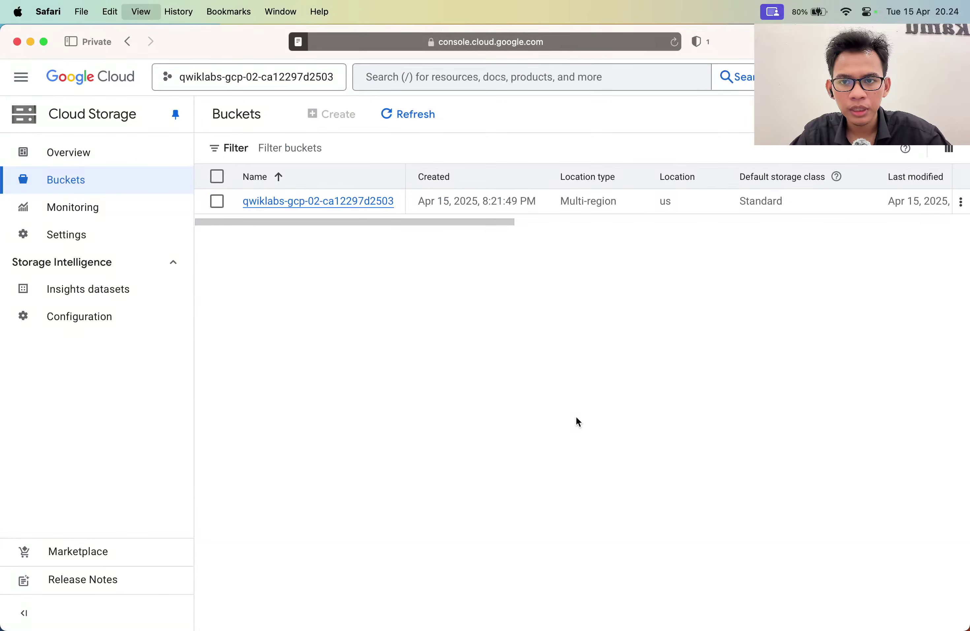
key(super+shift+r)
key(super+shift+r)
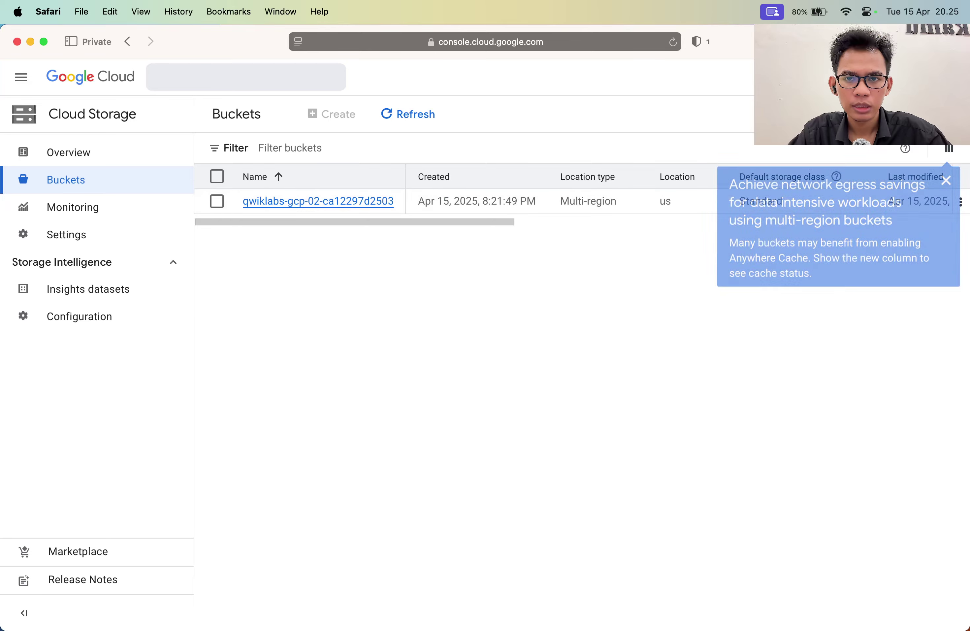
click(424, 114)
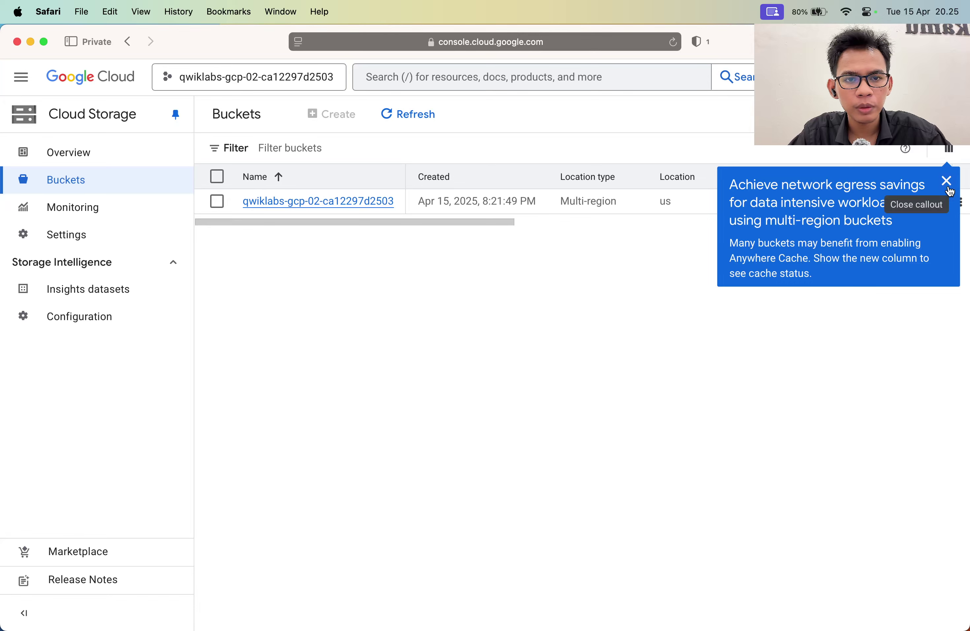
click(947, 181)
click(435, 116)
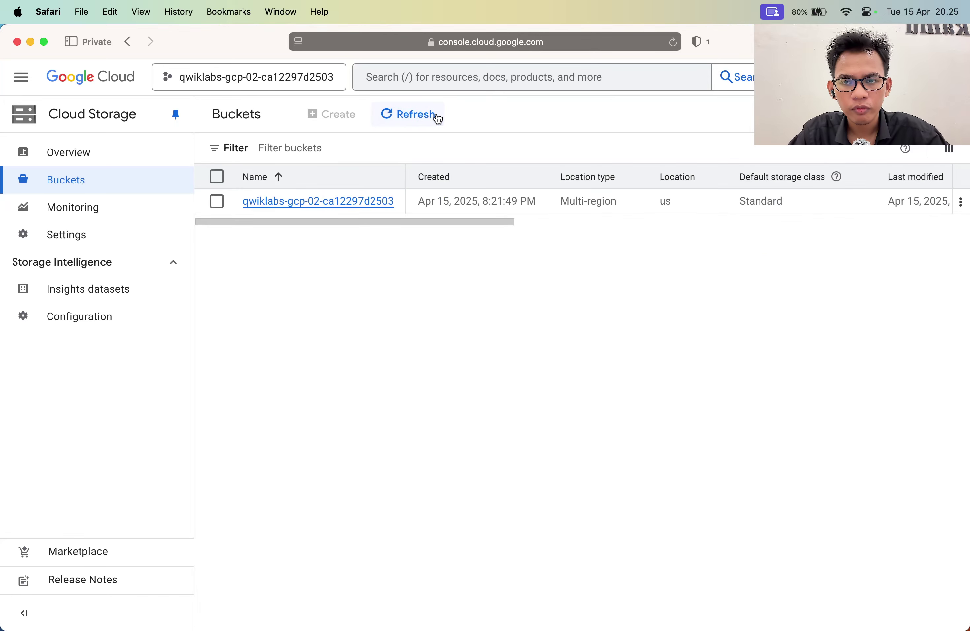
Step: Switch to the Exploring IAM lab page in Chrome and close the EG8145V5 tab
key(ctrl+Up)
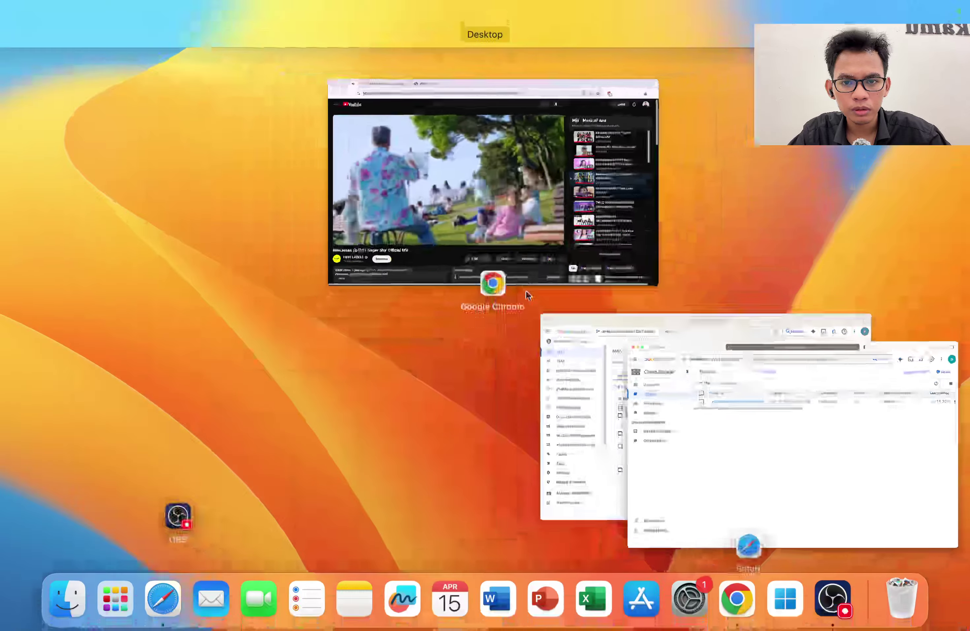
click(550, 365)
key(ctrl+Up)
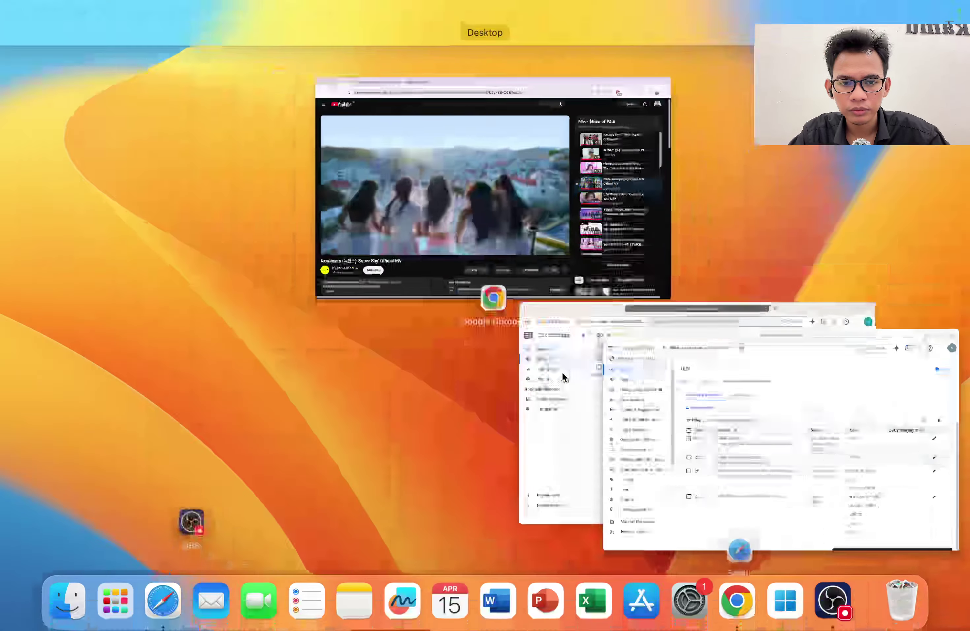
click(438, 136)
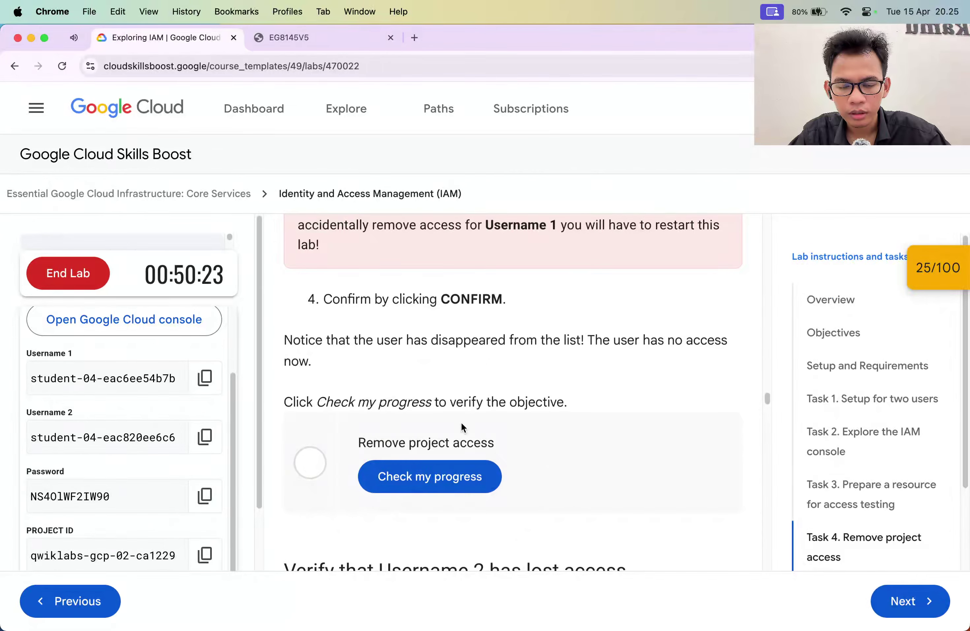
key(ctrl+Tab)
key(ctrl+Tab)
key(ctrl+Tab)
key(super+w)
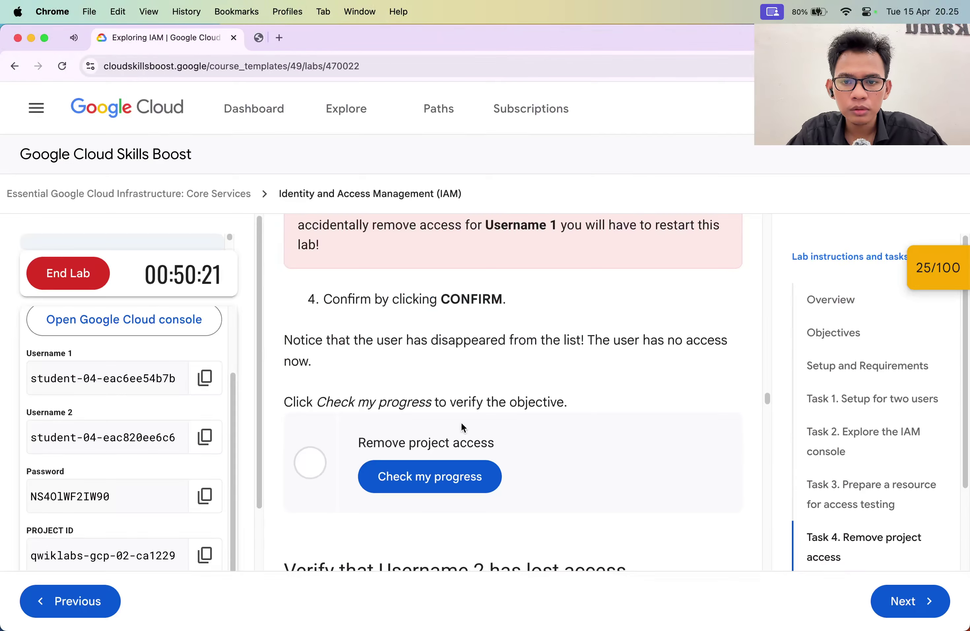
Step: Check progress on the Remove project access objective and look over the lab's section on verifying Username 2's lost access
click(456, 463)
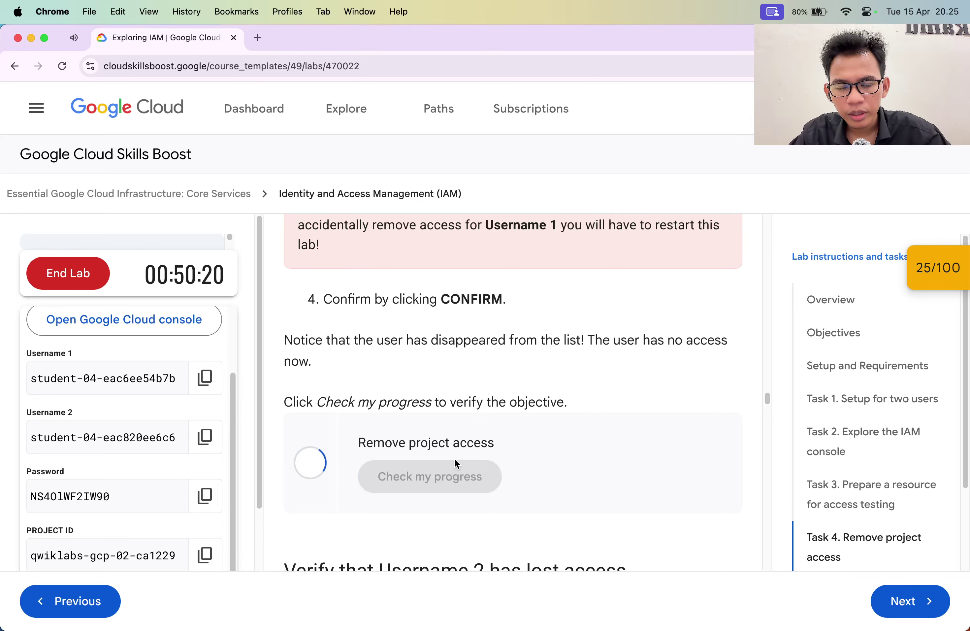
scroll(456, 463, up, 2)
scroll(456, 463, down, 4)
scroll(456, 463, up, 3)
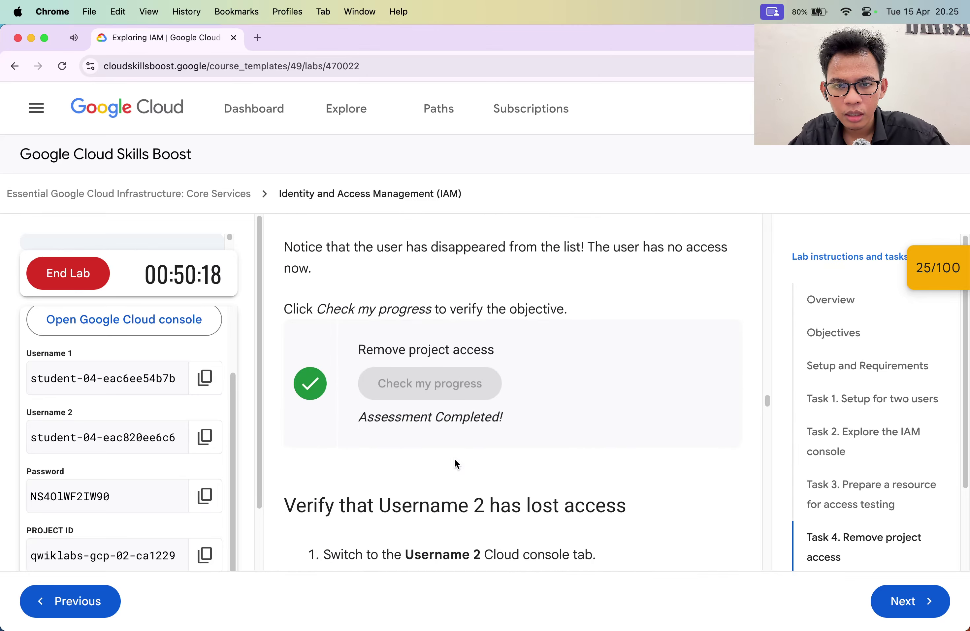
Step: Switch to Username 2's Safari window and examine the troubleshooting details for the principal, resource and missing permissions
key(ctrl+Up)
click(693, 434)
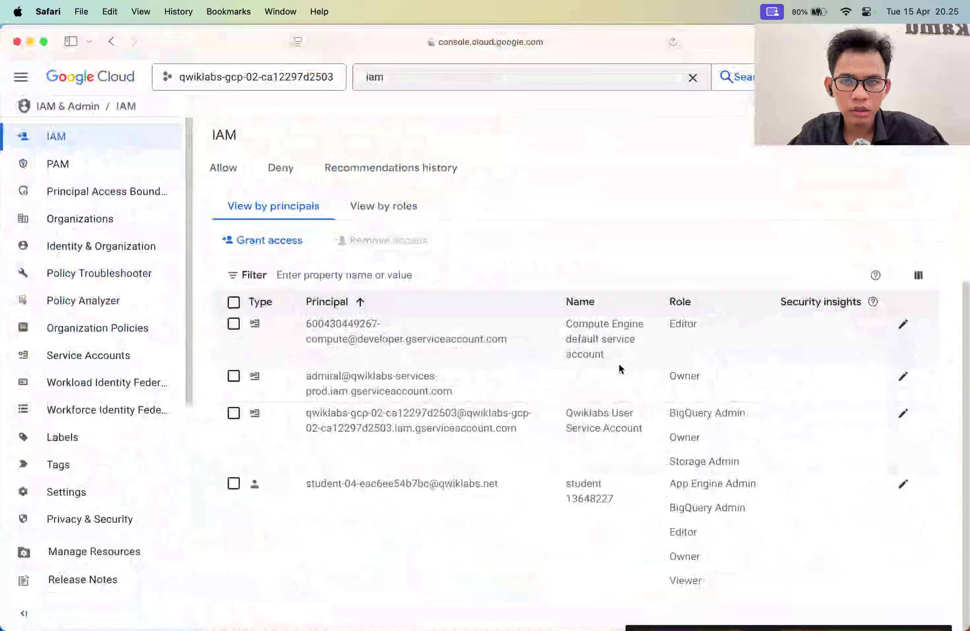
key(ctrl+Up)
click(619, 388)
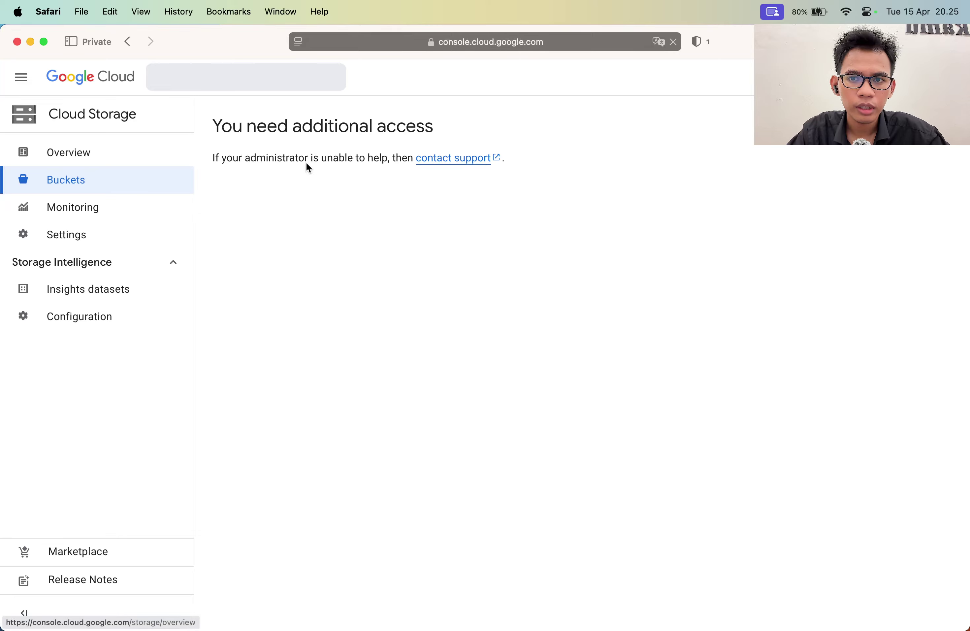
double_click(303, 132)
triple_click(367, 323)
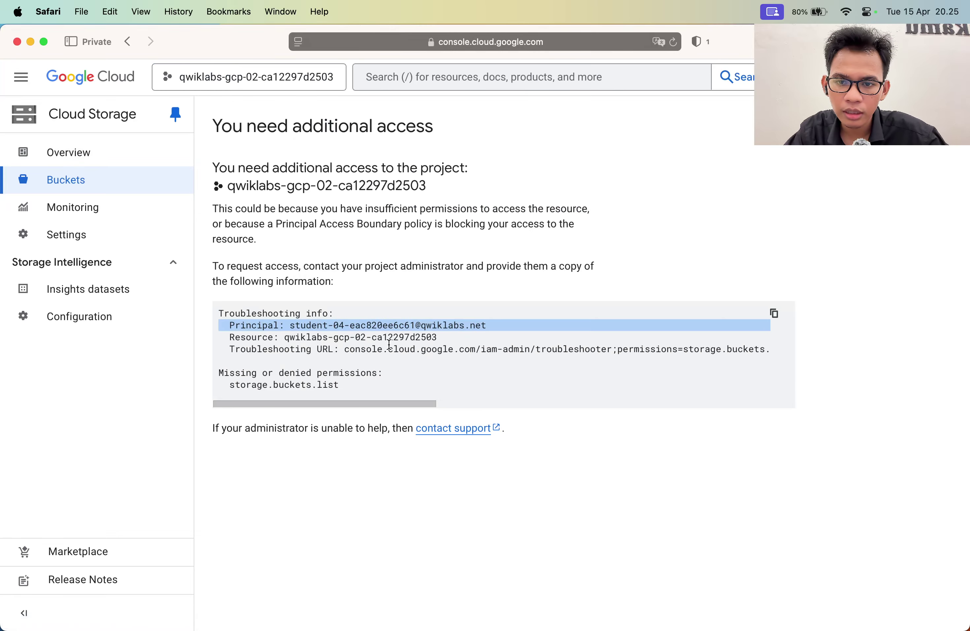
double_click(389, 348)
double_click(246, 387)
double_click(325, 387)
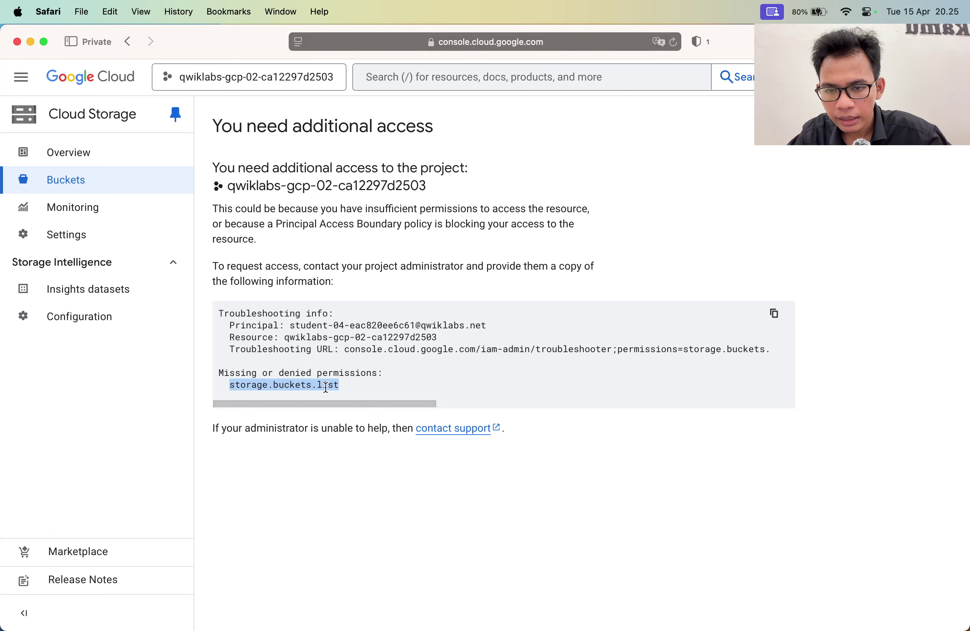
double_click(325, 387)
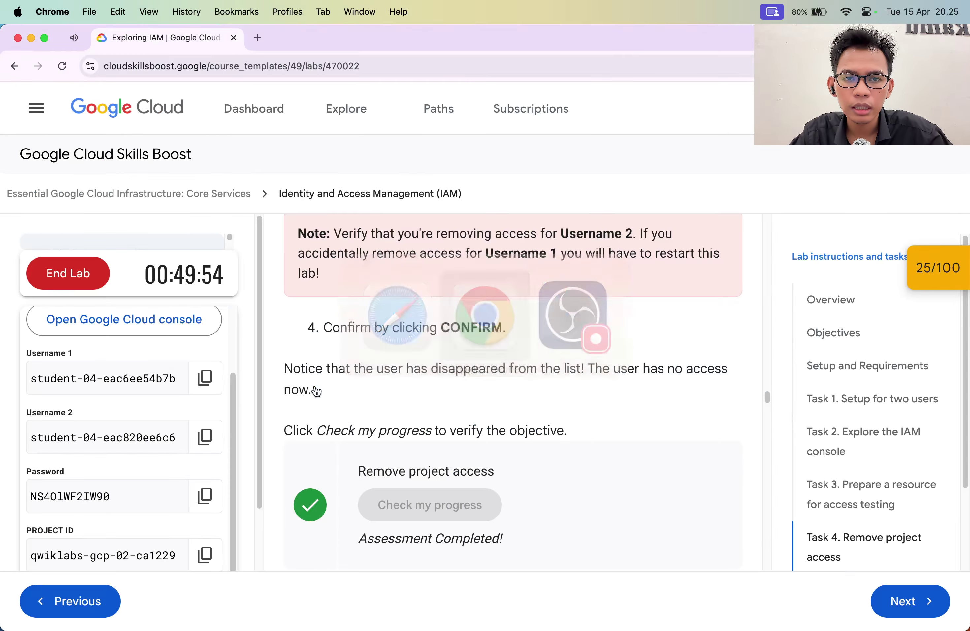
Step: Consult the lab's verification instructions in Chrome and return to Username 2's buckets page in Safari
key(super+Tab)
scroll(394, 361, down, 5)
key(super+Tab)
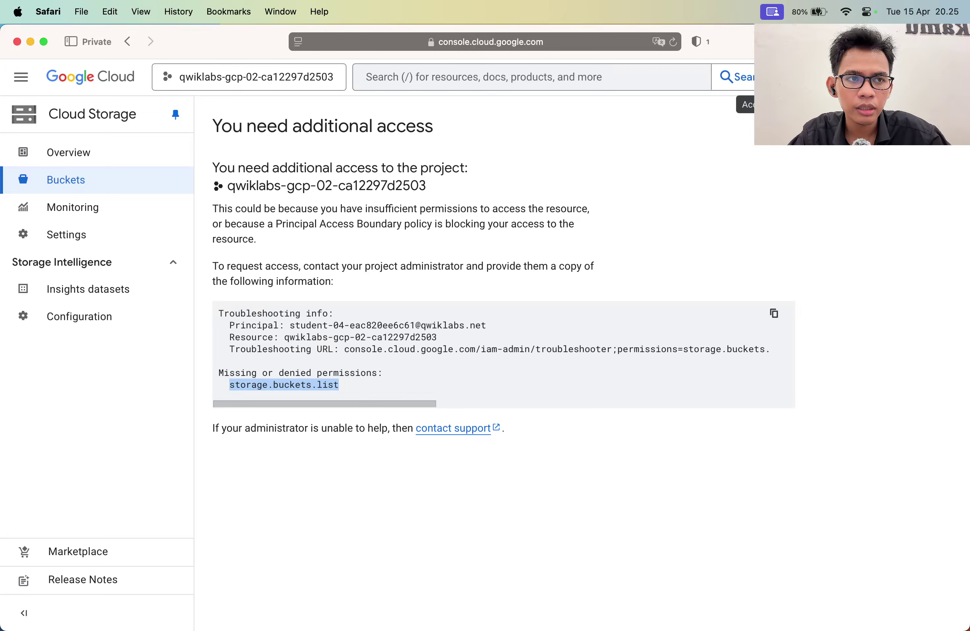
click(524, 383)
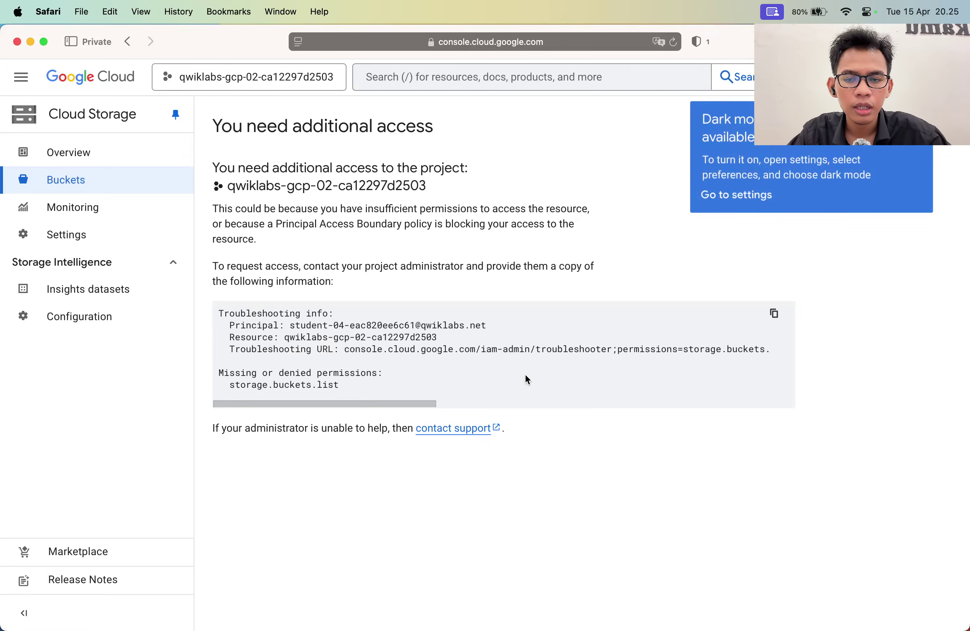
Step: Switch to Chrome and read the lab instructions for granting Username 2 the Storage Object Viewer role
key(super+Tab)
scroll(526, 380, down, 8)
scroll(526, 375, down, 10)
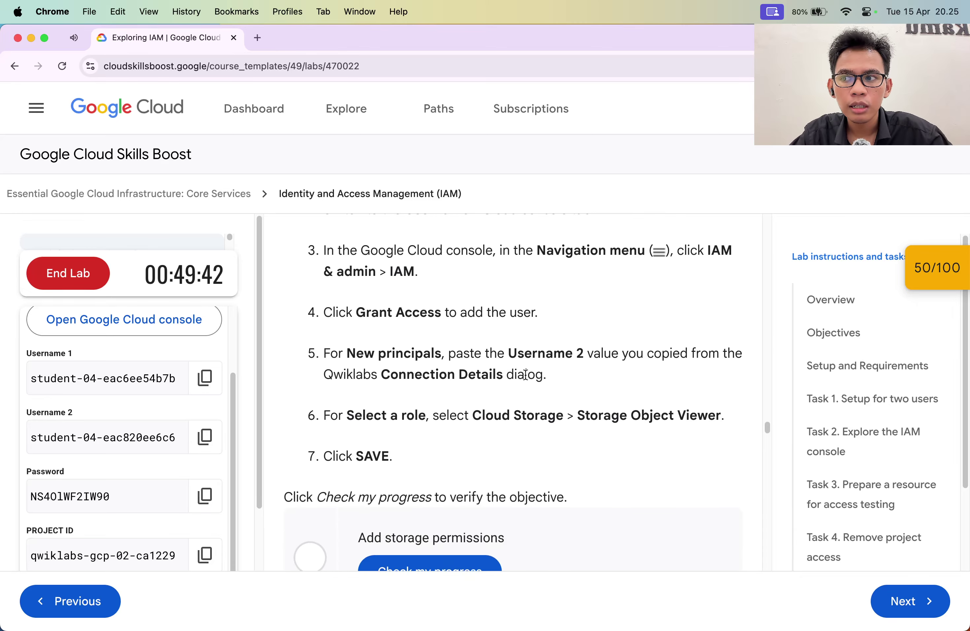
drag(595, 413, 650, 413)
scroll(686, 408, down, 5)
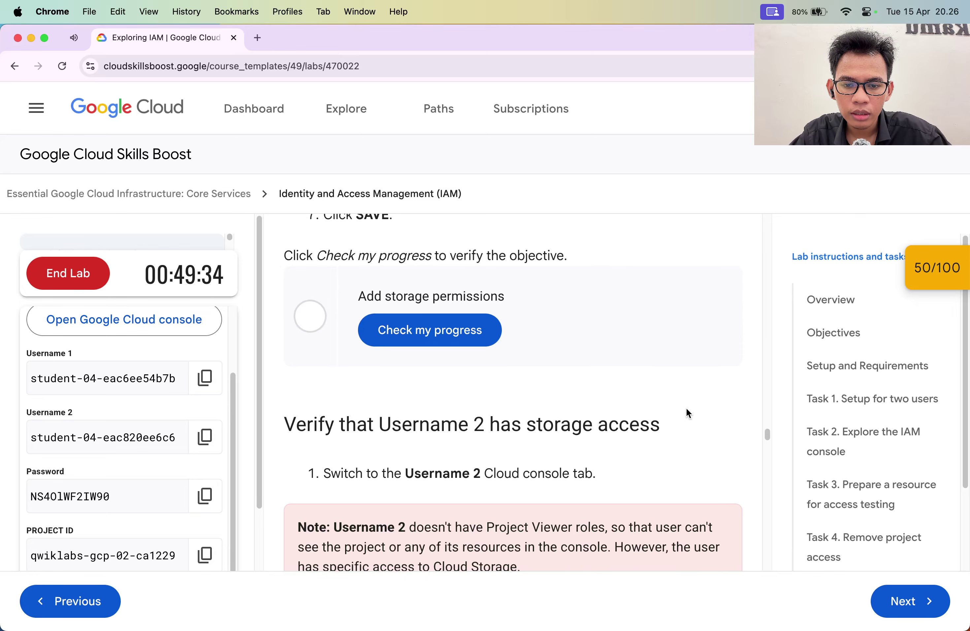
scroll(686, 410, up, 3)
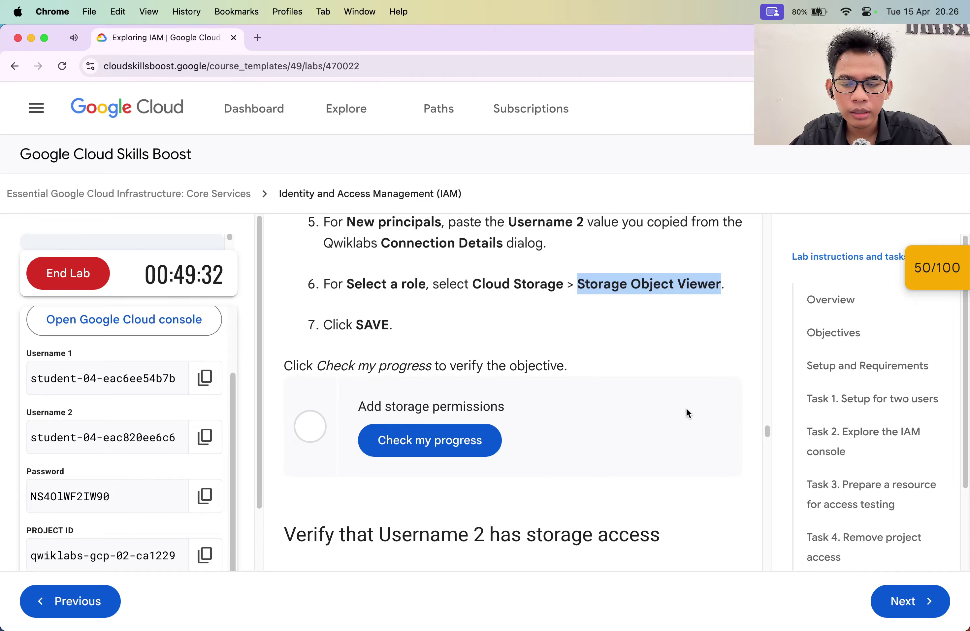
scroll(581, 403, up, 4)
Step: Switch to Username 1's Safari window and open the form for granting access to the project
key(ctrl+Up)
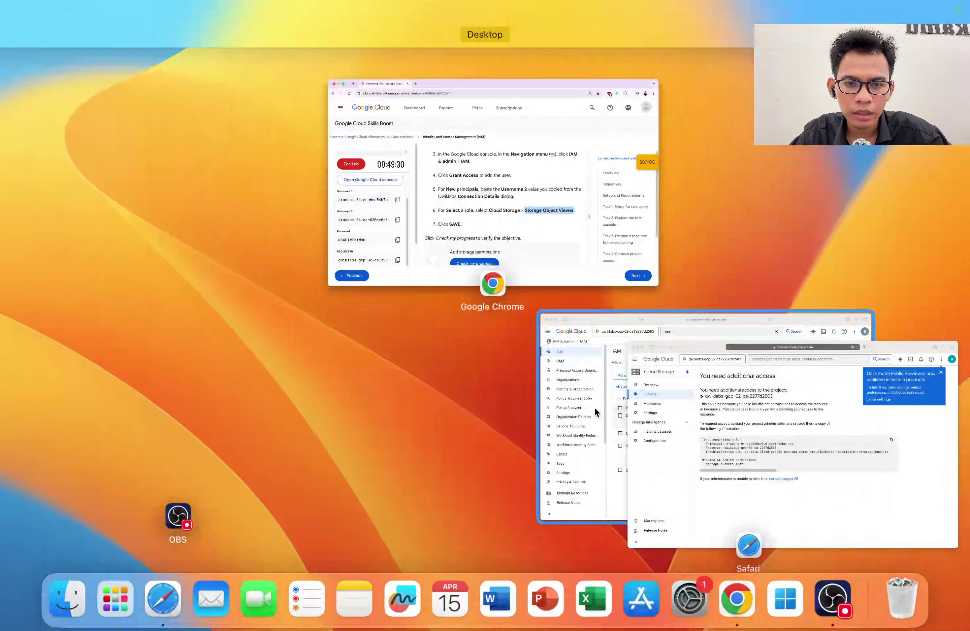
click(531, 251)
key(ctrl+Up)
click(681, 511)
click(260, 241)
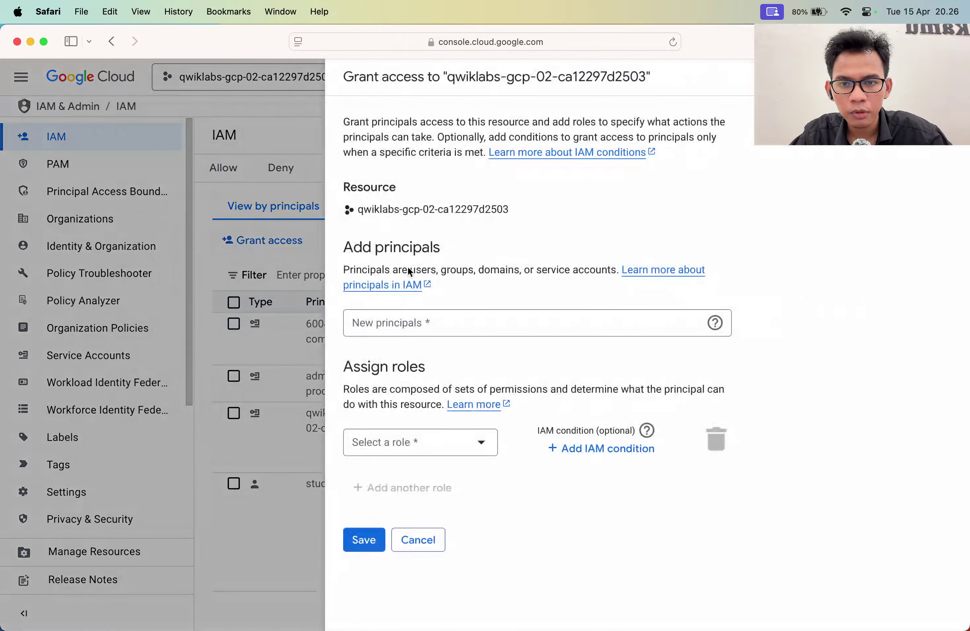
Step: Paste Username 2's e-mail as the new principal in Username 1's grant access form
key(ctrl+Up)
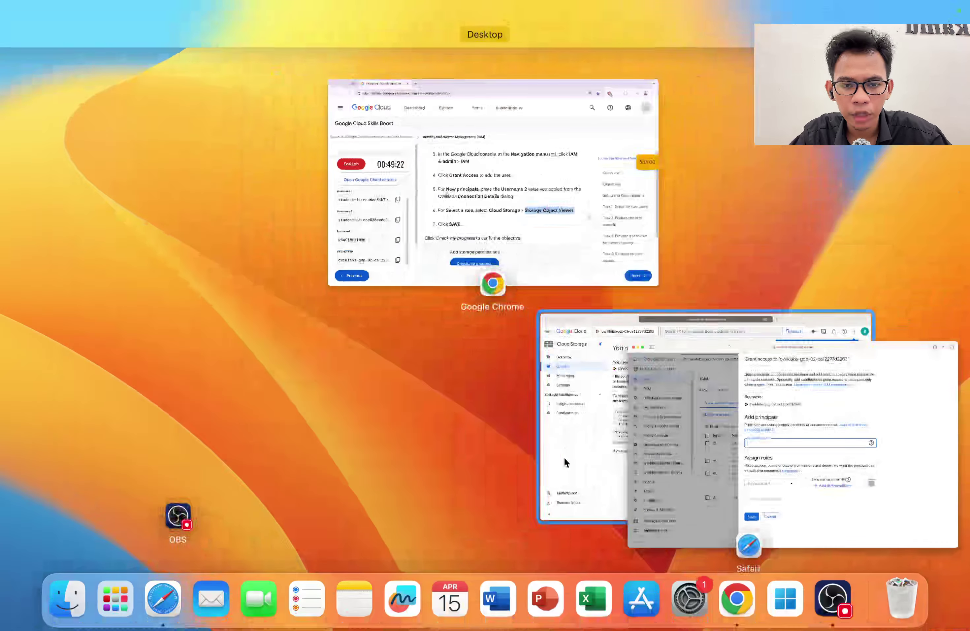
click(563, 457)
key(ctrl+Up)
click(682, 511)
key(super+v)
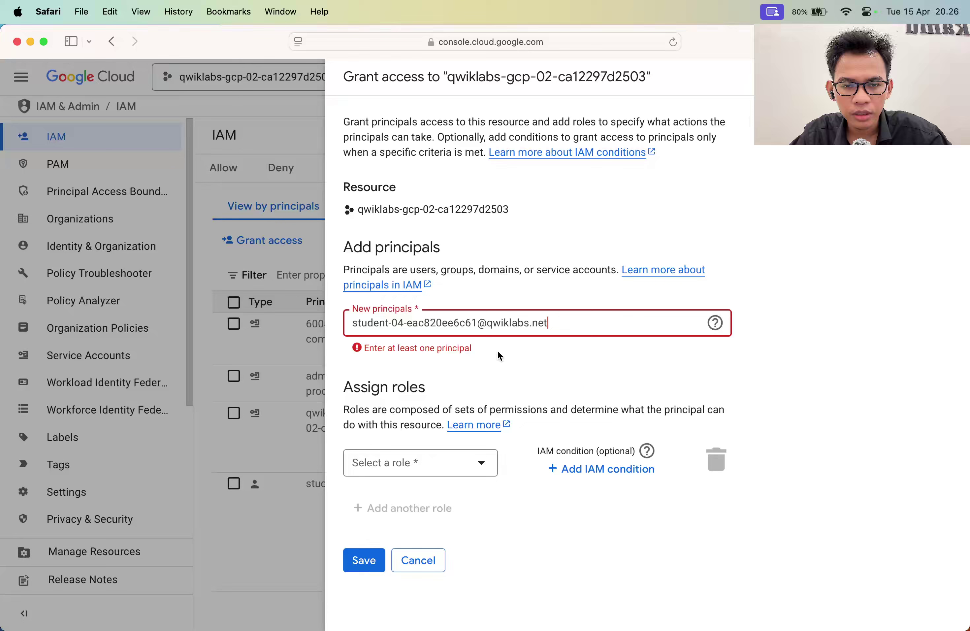
Step: Confirm Username 2 as the new principal and assign the Cloud Storage role Storage Bucket Viewer
click(417, 354)
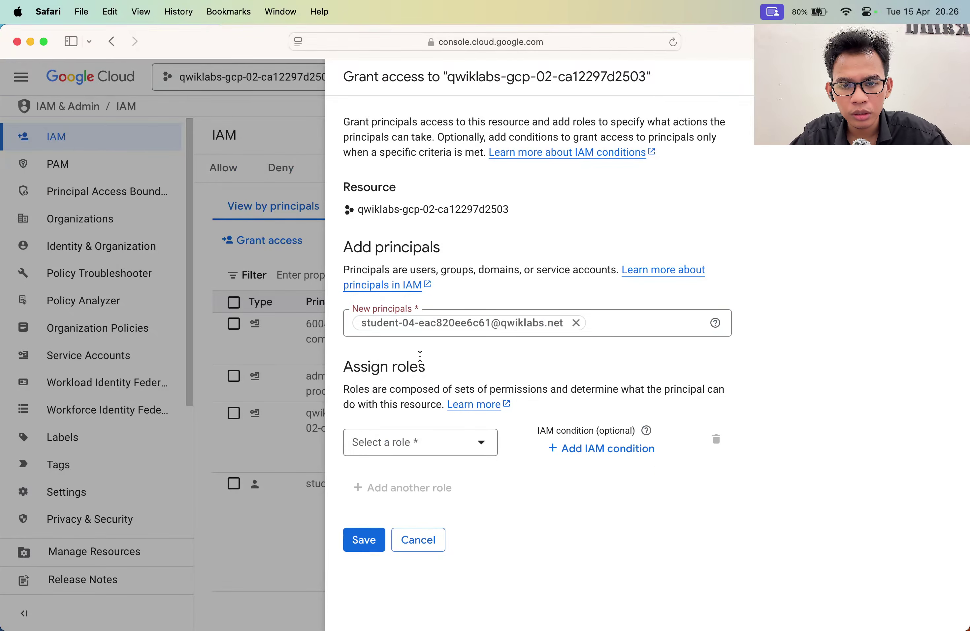
click(415, 442)
scroll(413, 348, down, 10)
scroll(413, 348, up, 3)
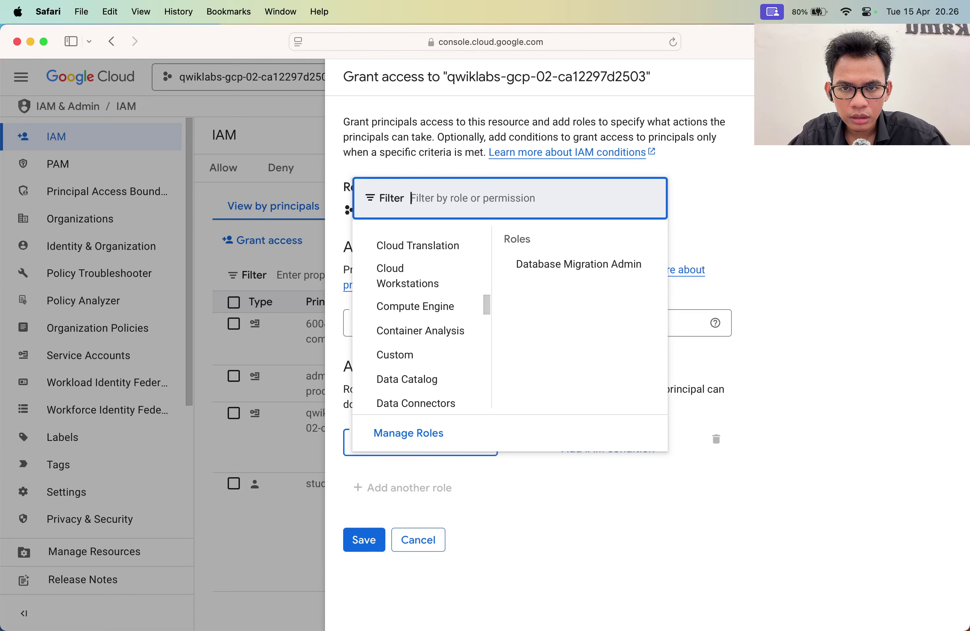
scroll(413, 348, up, 3)
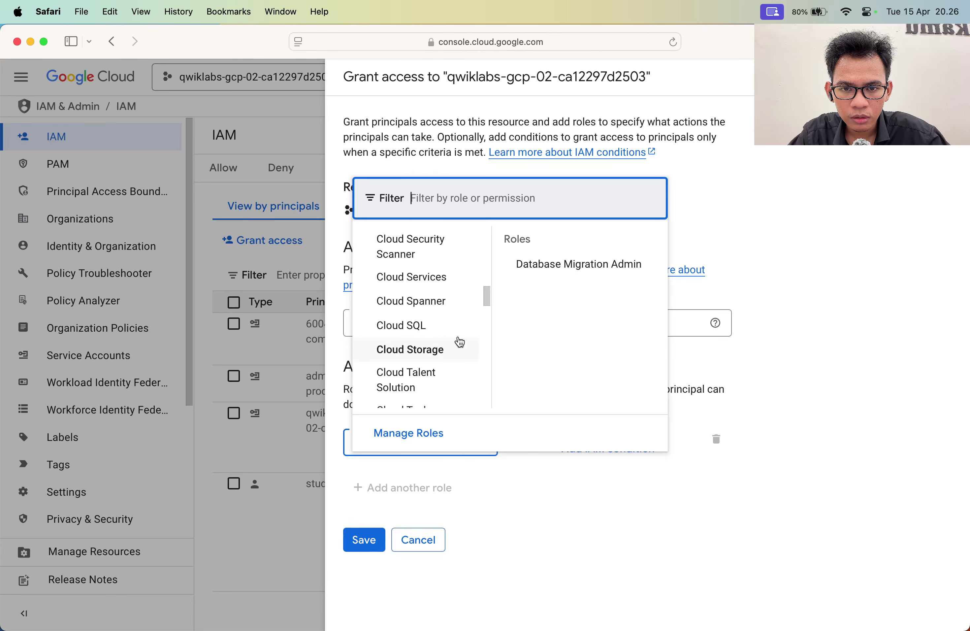
click(457, 348)
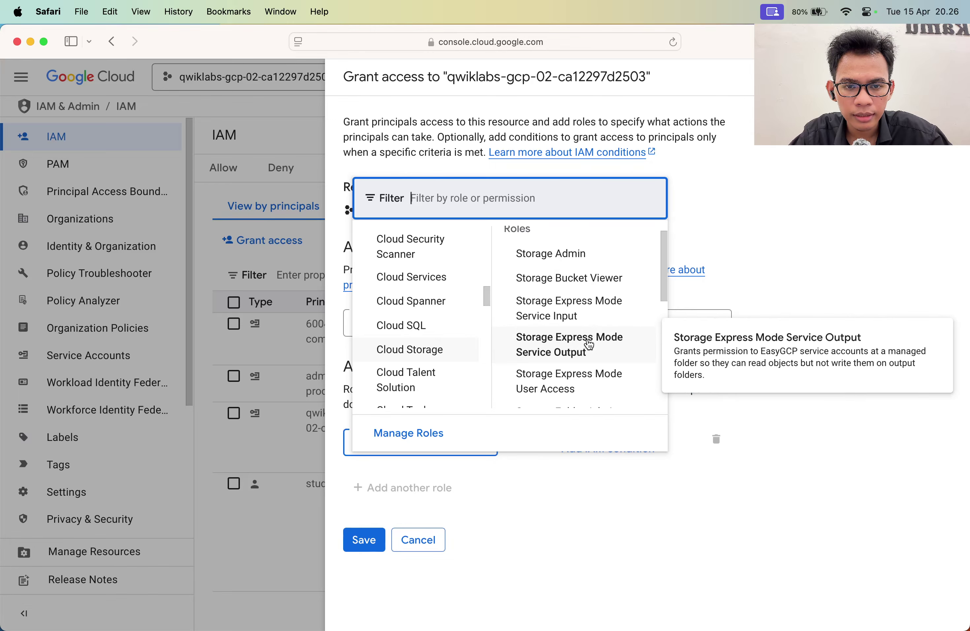
click(575, 291)
Step: Switch to Chrome to check the role name in the lab instructions and return to Username 1's grant access form in Safari
key(ctrl+Up)
click(533, 204)
key(ctrl+Up)
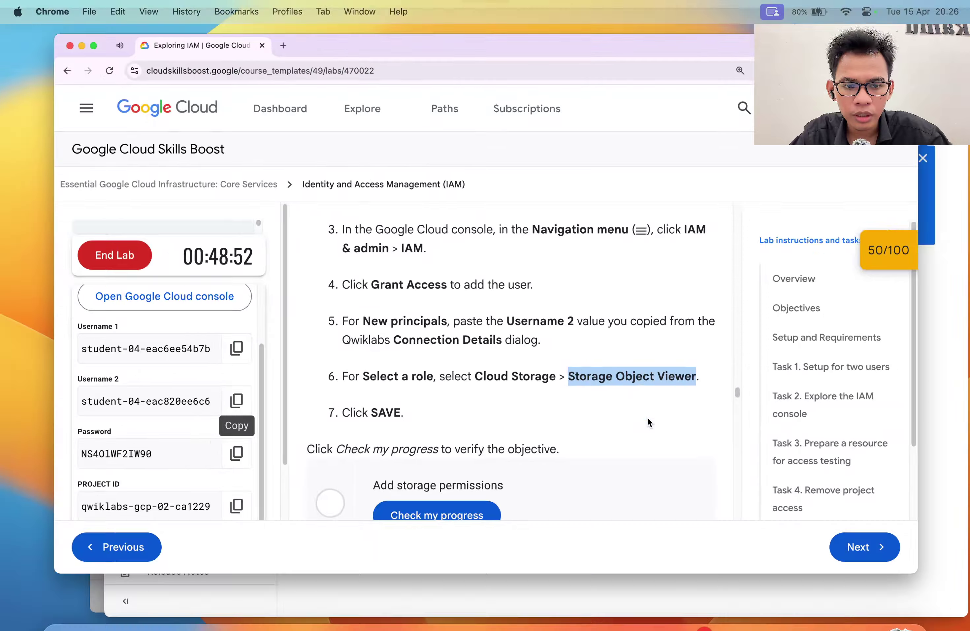
click(530, 216)
key(ctrl+Up)
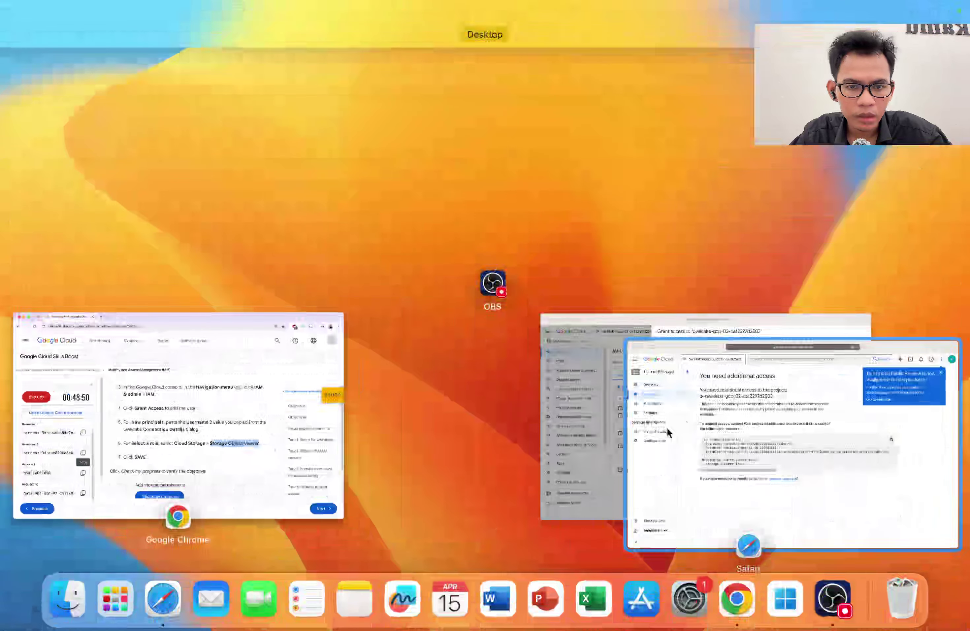
click(649, 427)
Step: Change the new principal's role to Storage Object Viewer and save the access grant
click(492, 442)
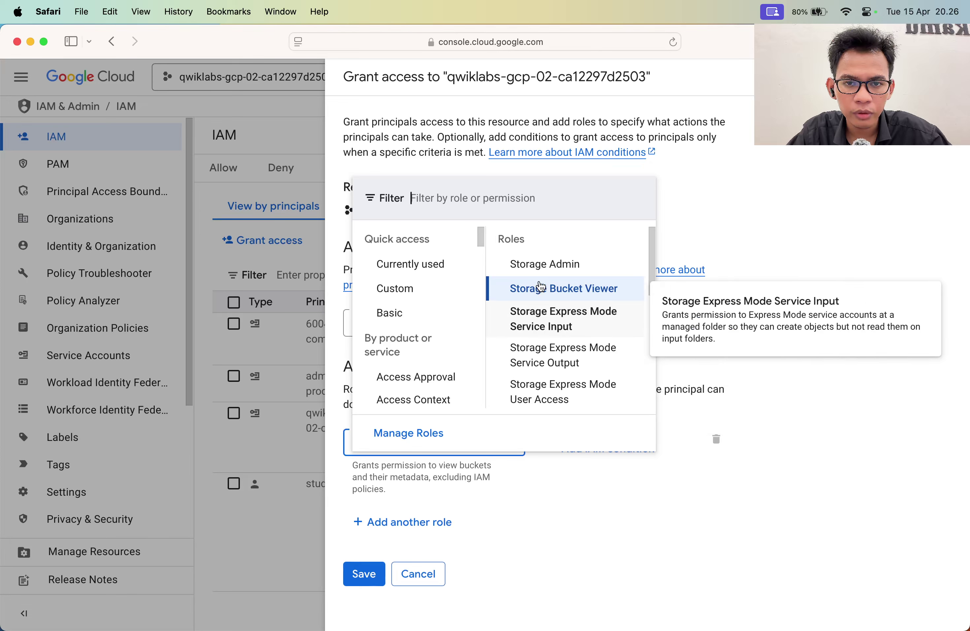
text(Storage Object Viewer)
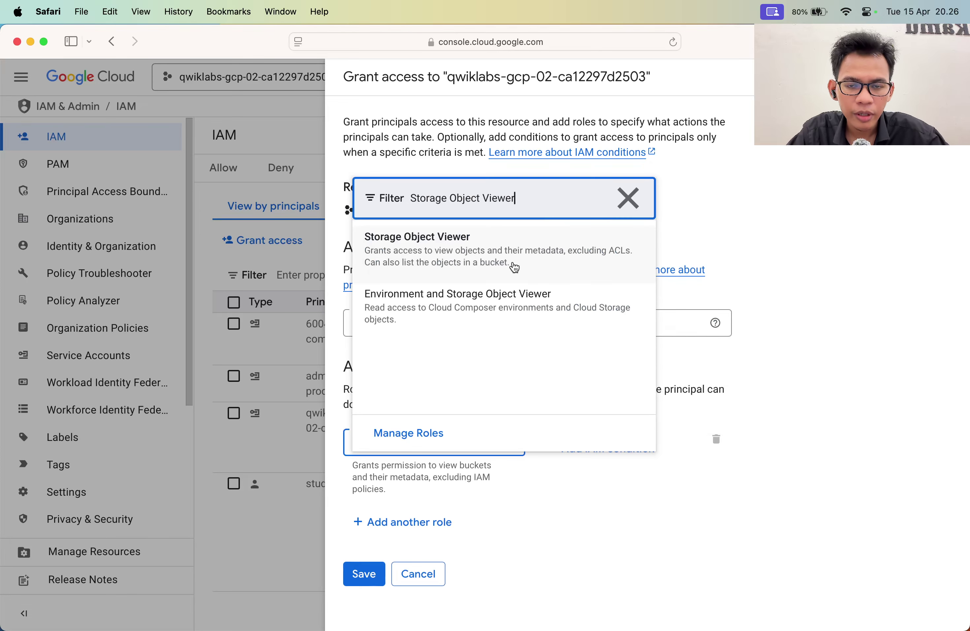
click(514, 266)
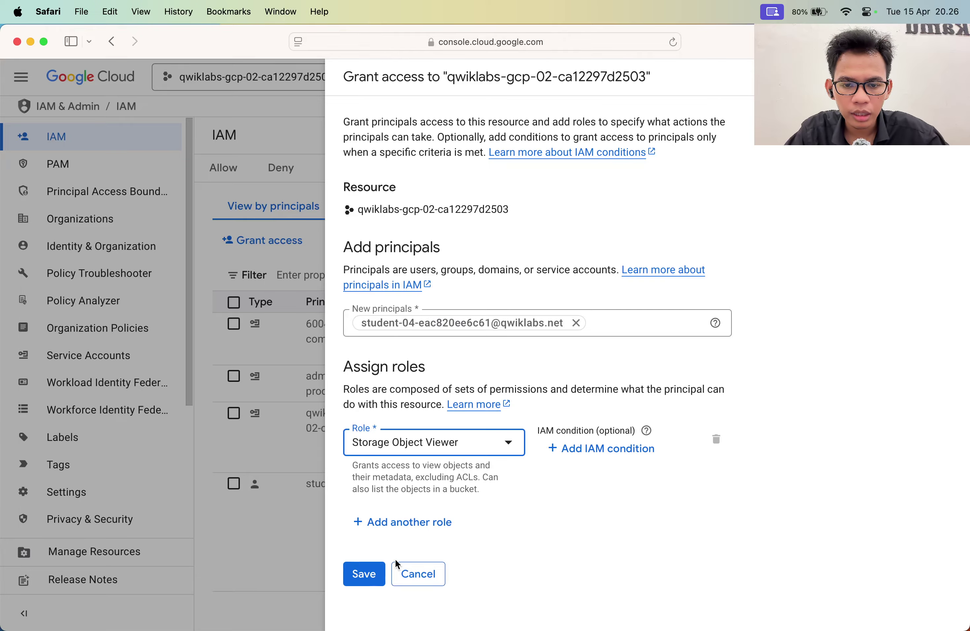
click(363, 574)
Step: Switch to the lab page in Chrome and check the progress of the Add storage permissions objective
key(ctrl+Up)
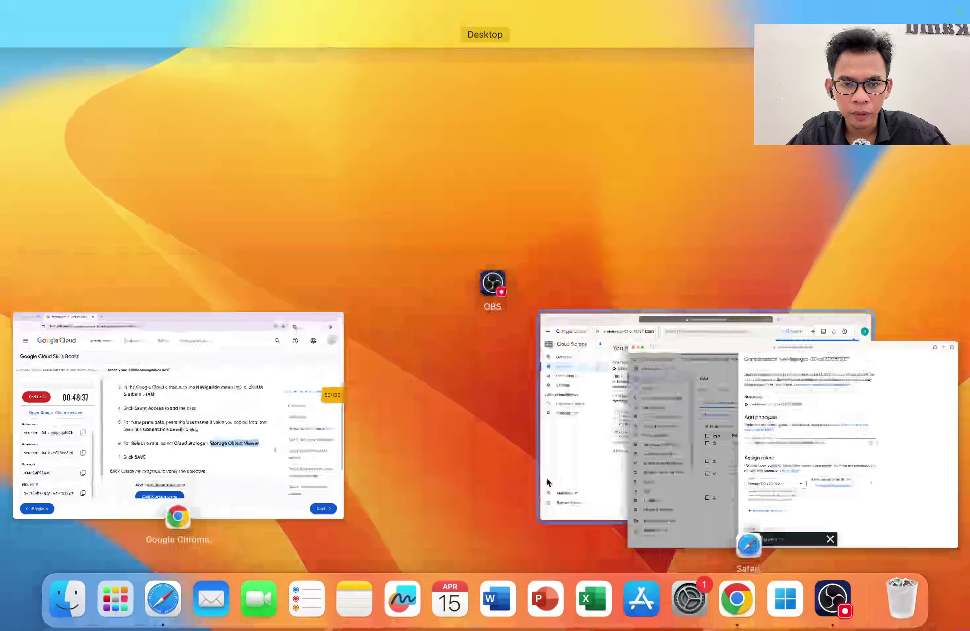
click(570, 453)
key(ctrl+Up)
click(450, 254)
scroll(455, 410, down, 3)
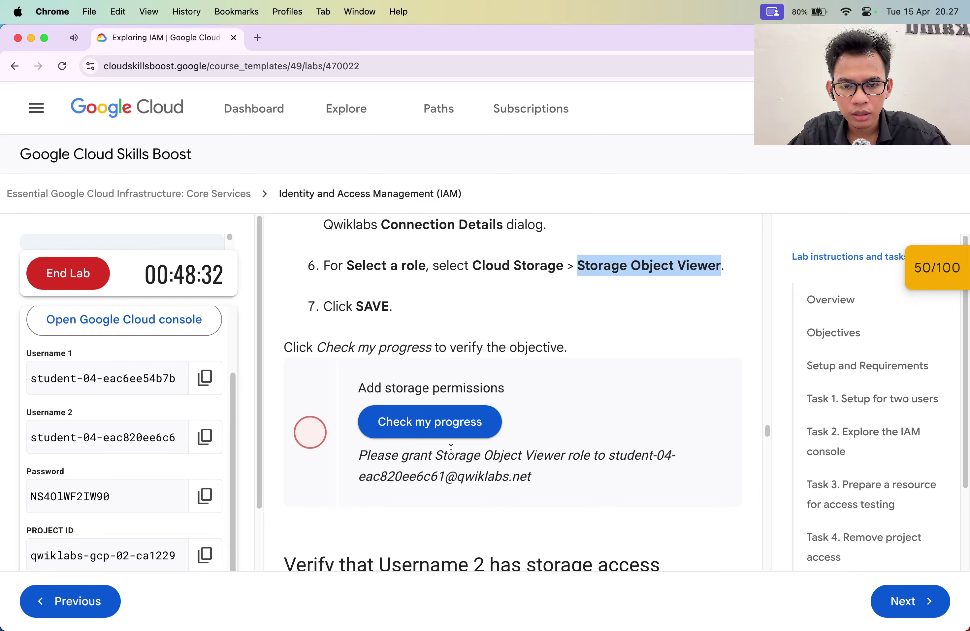
click(455, 429)
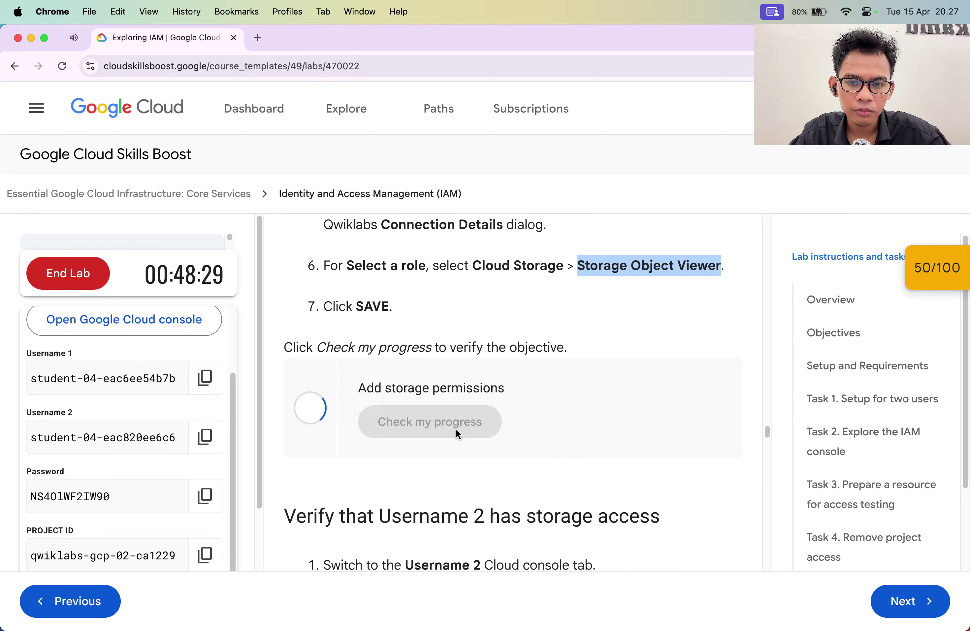
Step: Read the lab instructions for verifying that Username 2 has storage access
scroll(456, 429, down, 5)
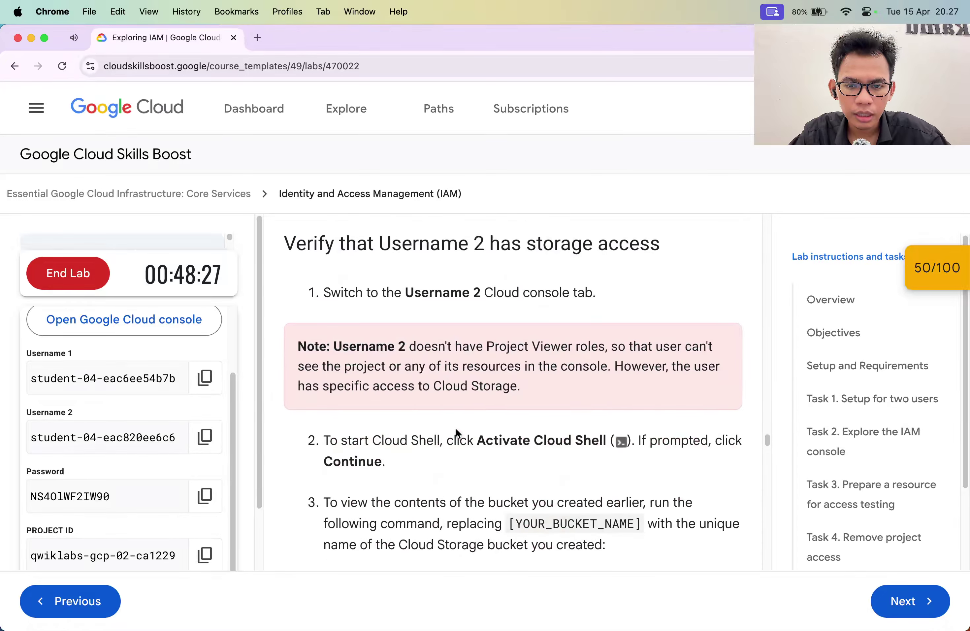
scroll(456, 429, down, 1)
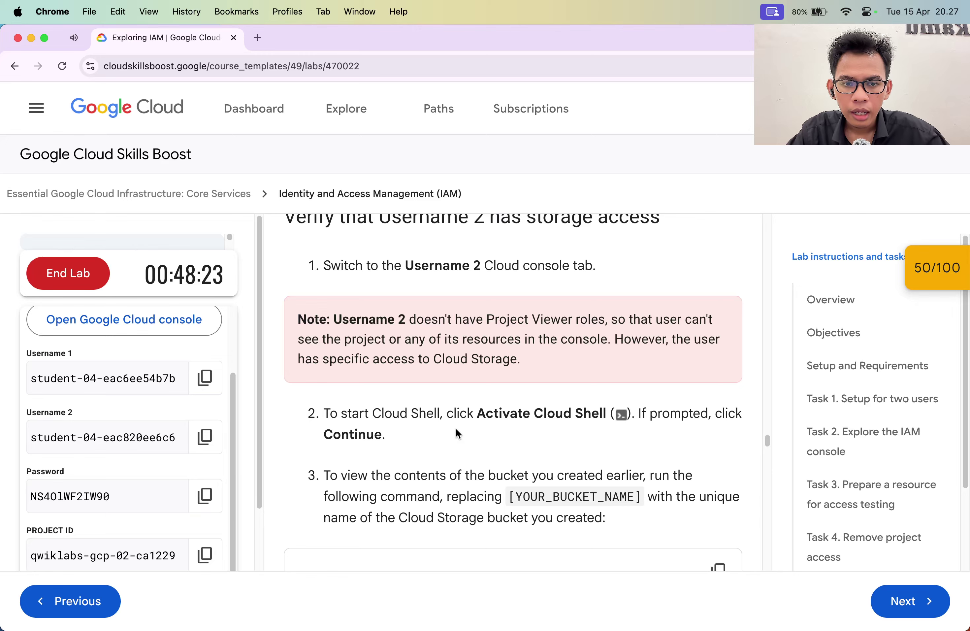
scroll(456, 428, down, 10)
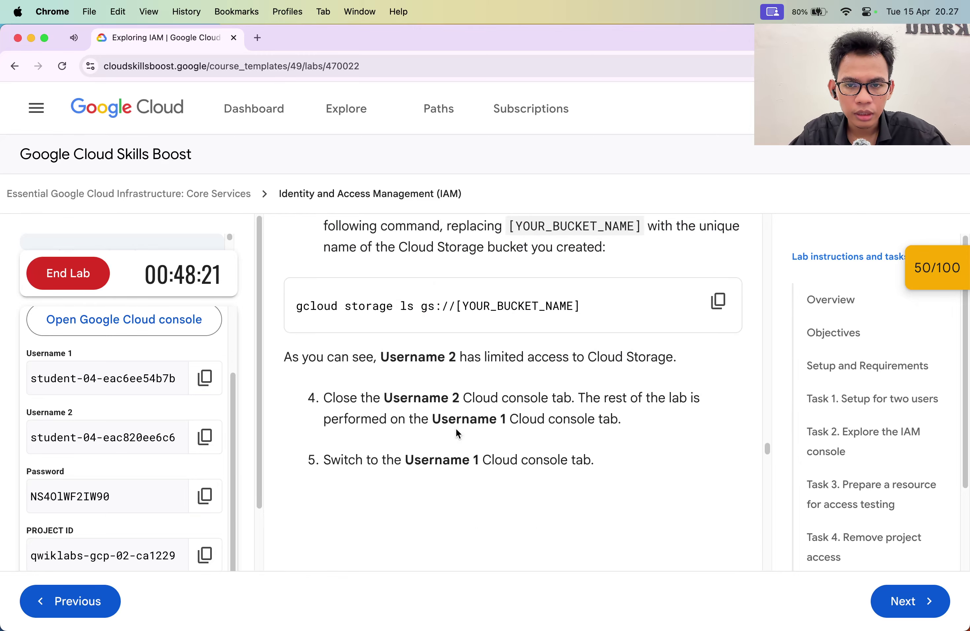
scroll(446, 446, up, 7)
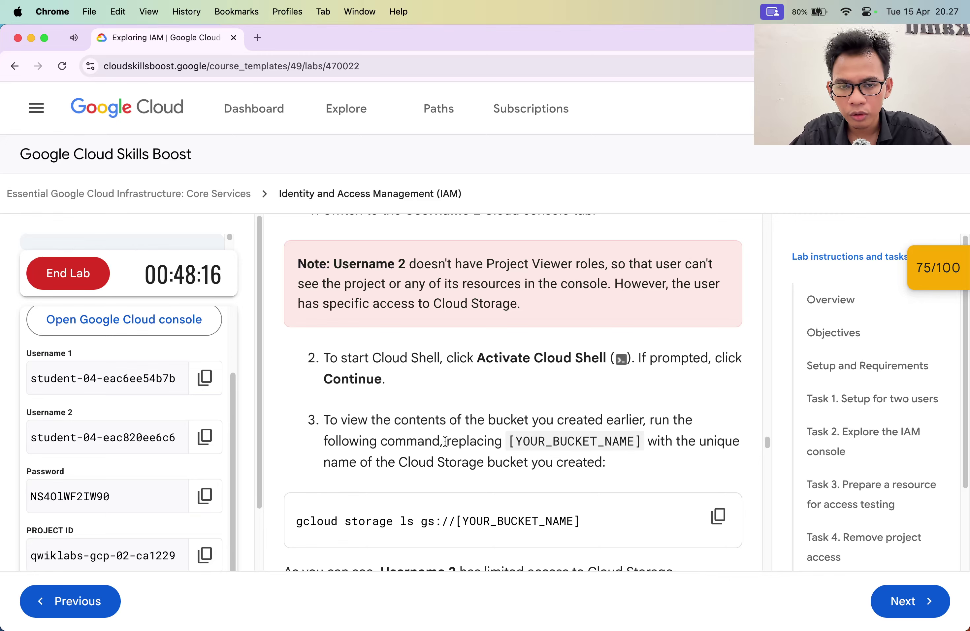
scroll(444, 442, up, 1)
scroll(445, 442, down, 1)
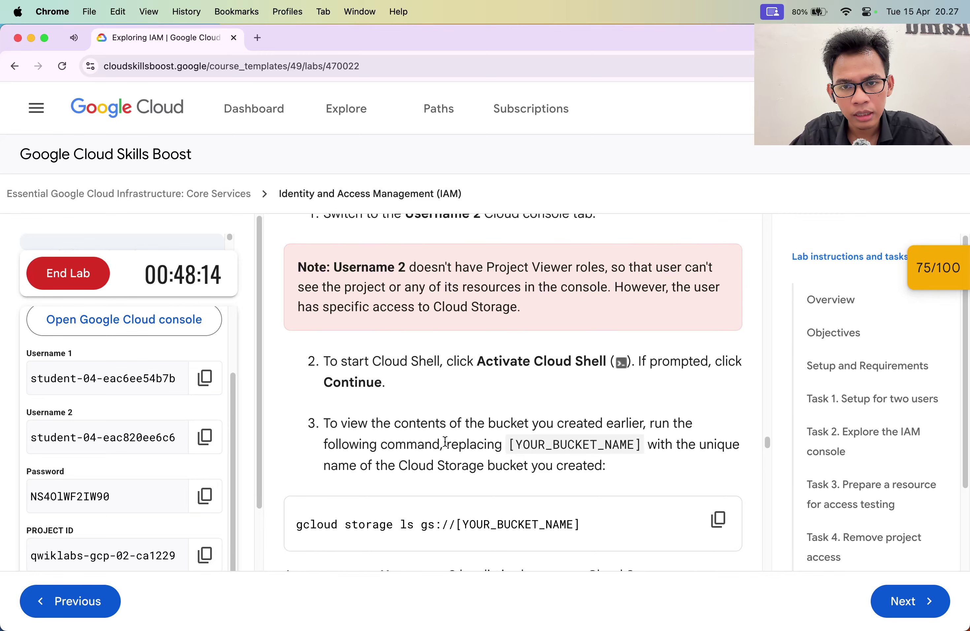
Step: Examine the note on Username 2's specific access to Cloud Storage and the Cloud Shell command below it
double_click(538, 258)
click(517, 259)
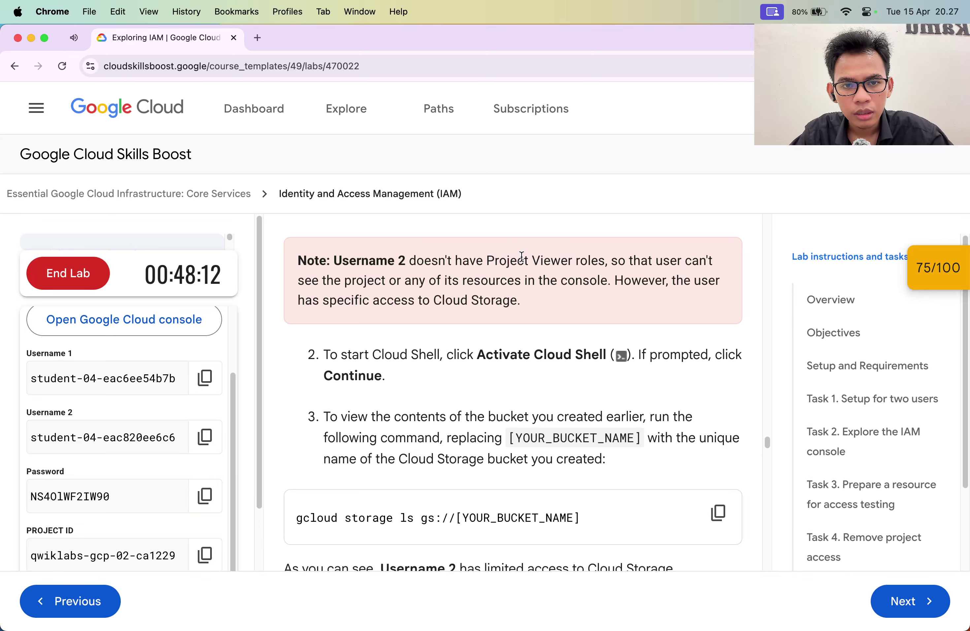
double_click(514, 261)
drag(513, 261, 520, 280)
click(426, 299)
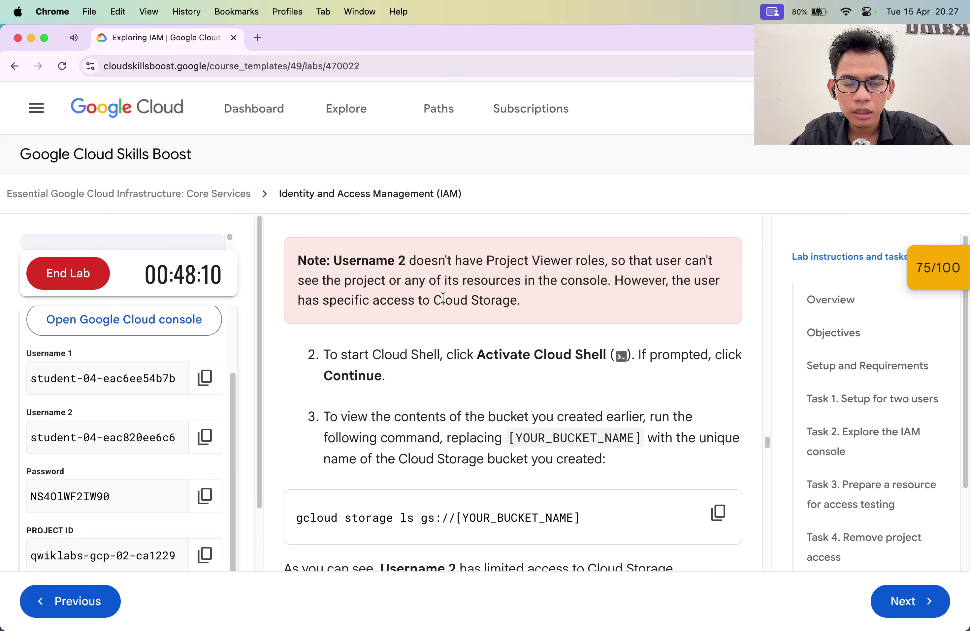
drag(430, 299, 514, 303)
double_click(495, 303)
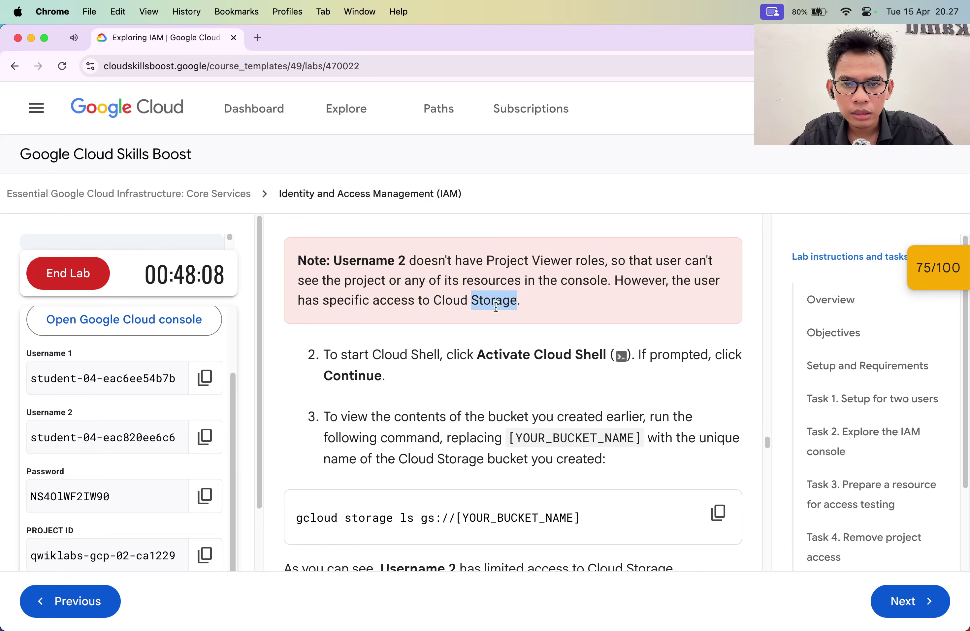
drag(434, 301, 518, 301)
click(455, 307)
click(455, 306)
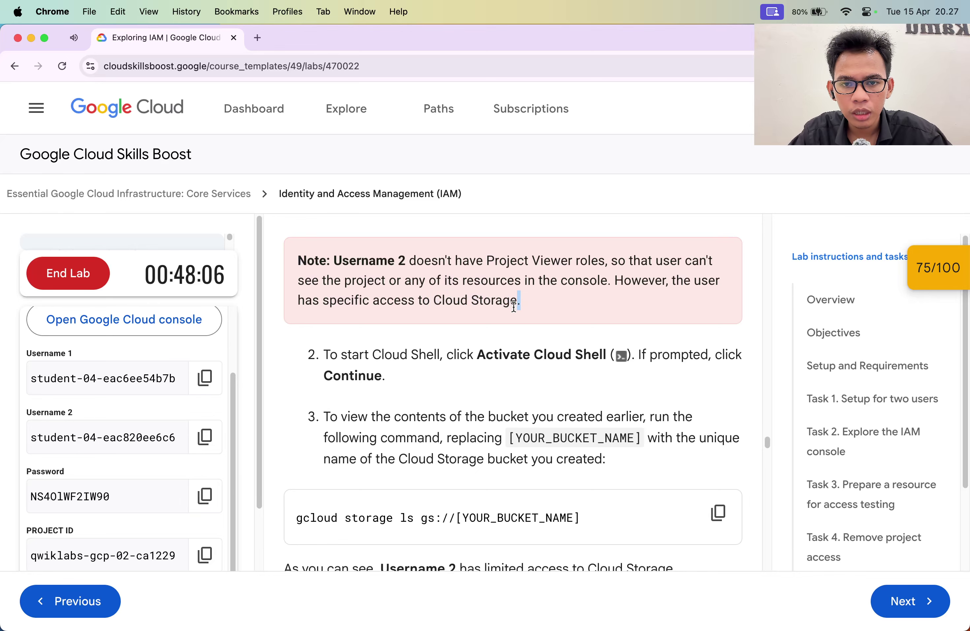
click(456, 306)
drag(434, 301, 516, 301)
double_click(482, 301)
click(493, 300)
drag(434, 301, 517, 301)
click(494, 300)
click(494, 299)
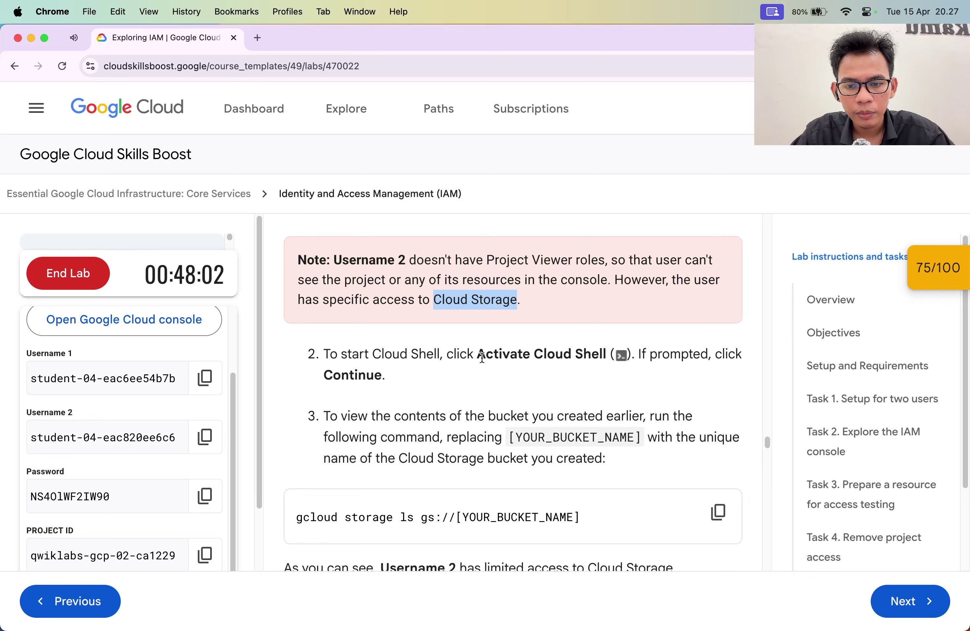
scroll(358, 427, down, 3)
scroll(387, 442, down, 3)
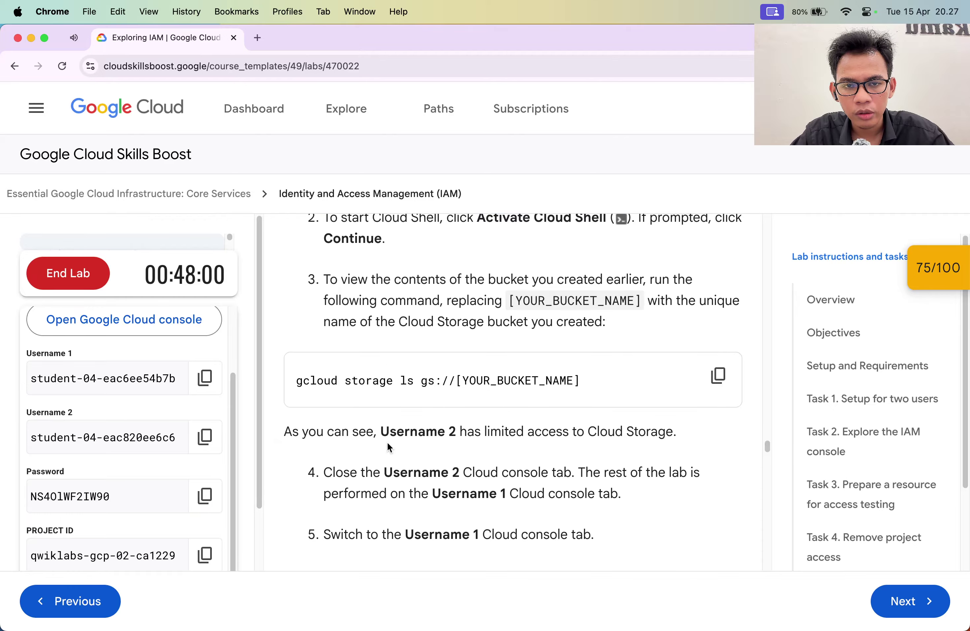
Step: Switch to Username 2's Safari window and start Cloud Shell with its terminal pane enlarged to nearly the full page height
key(ctrl+Up)
click(700, 436)
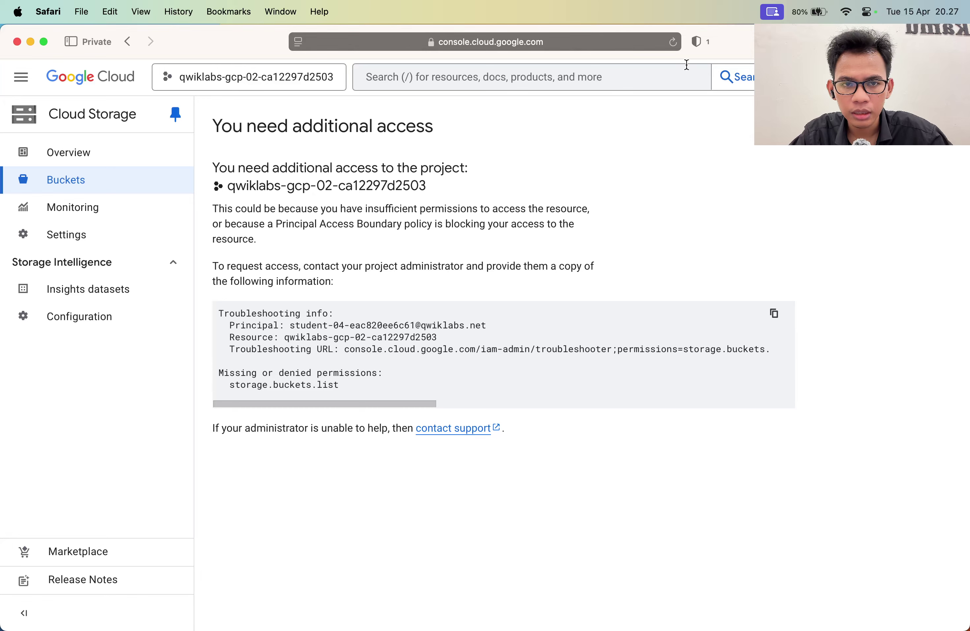
click(856, 77)
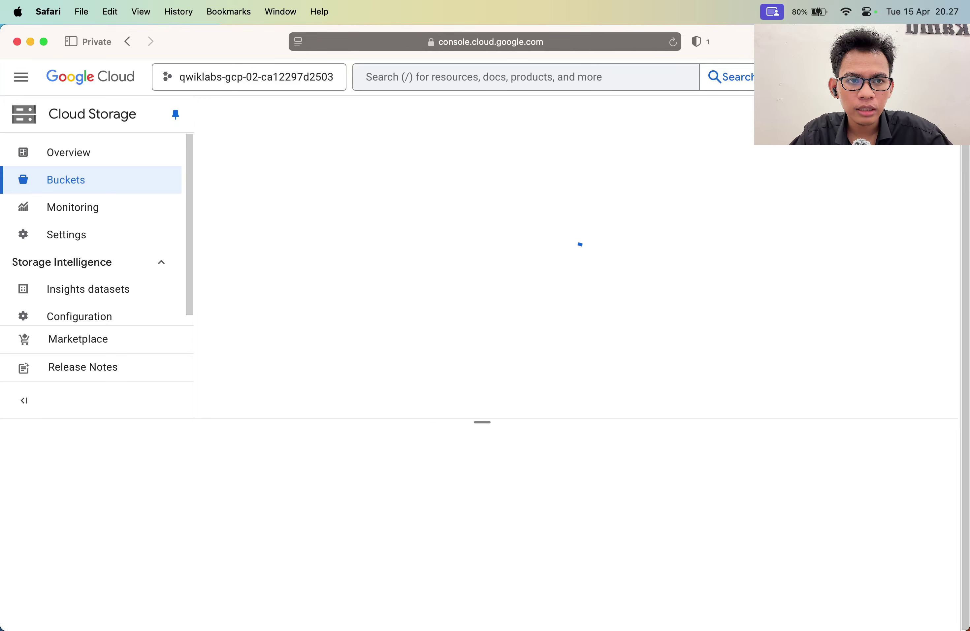
drag(486, 425, 483, 117)
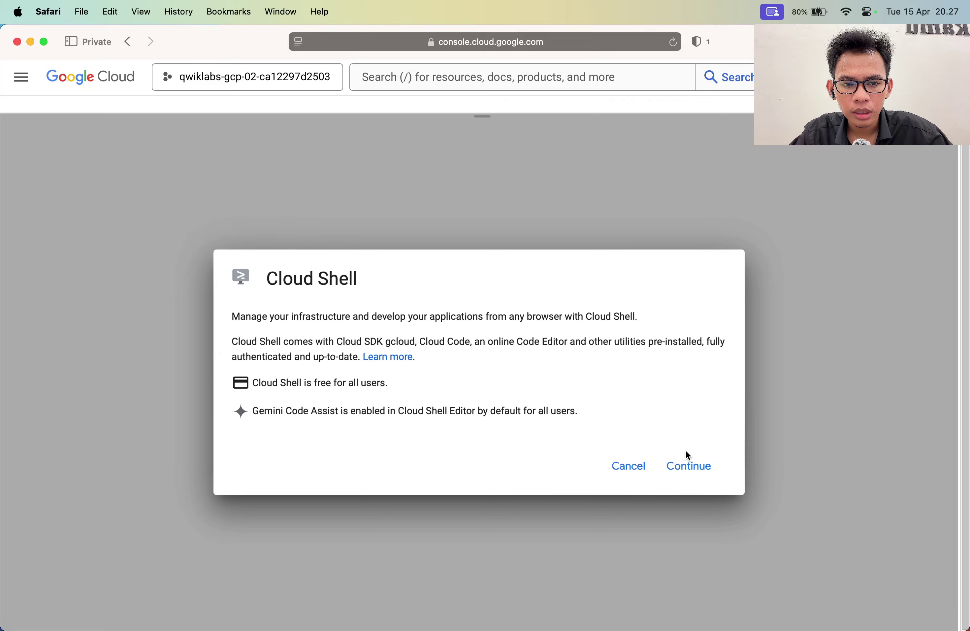
click(684, 464)
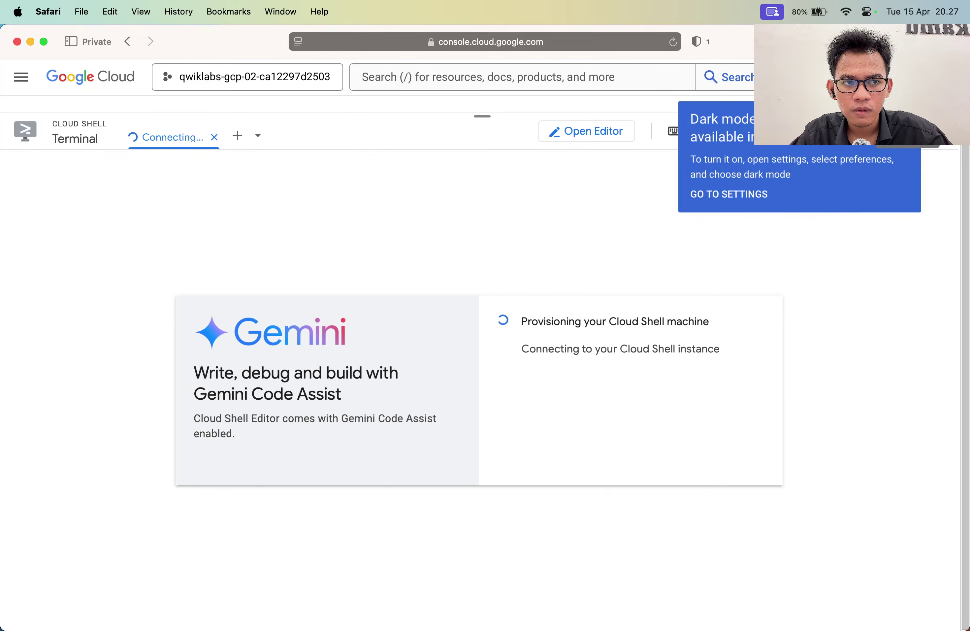
Step: Authorize Cloud Shell with Username 2's account and enlarge the terminal page
click(628, 230)
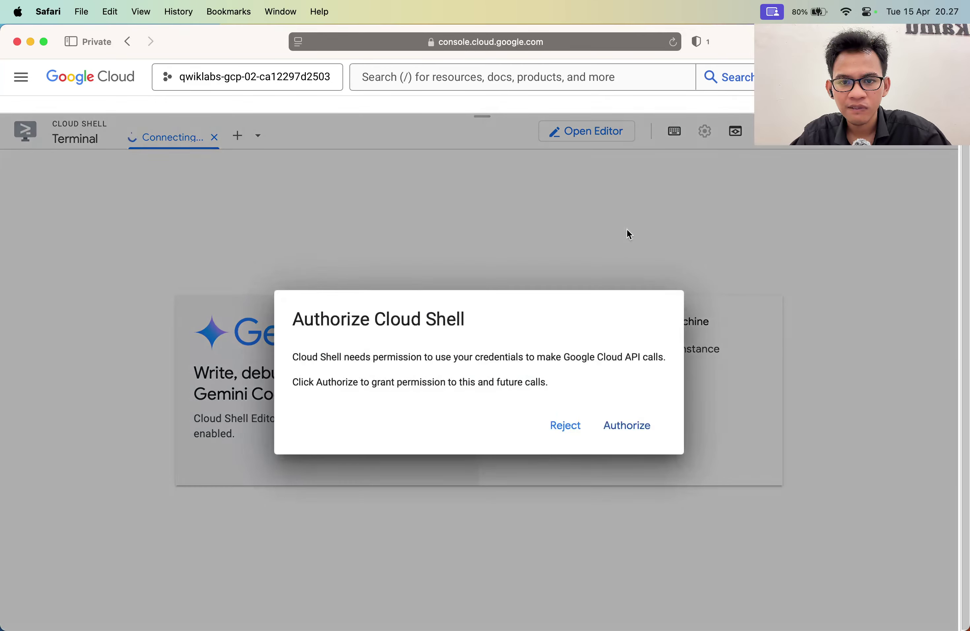
click(627, 425)
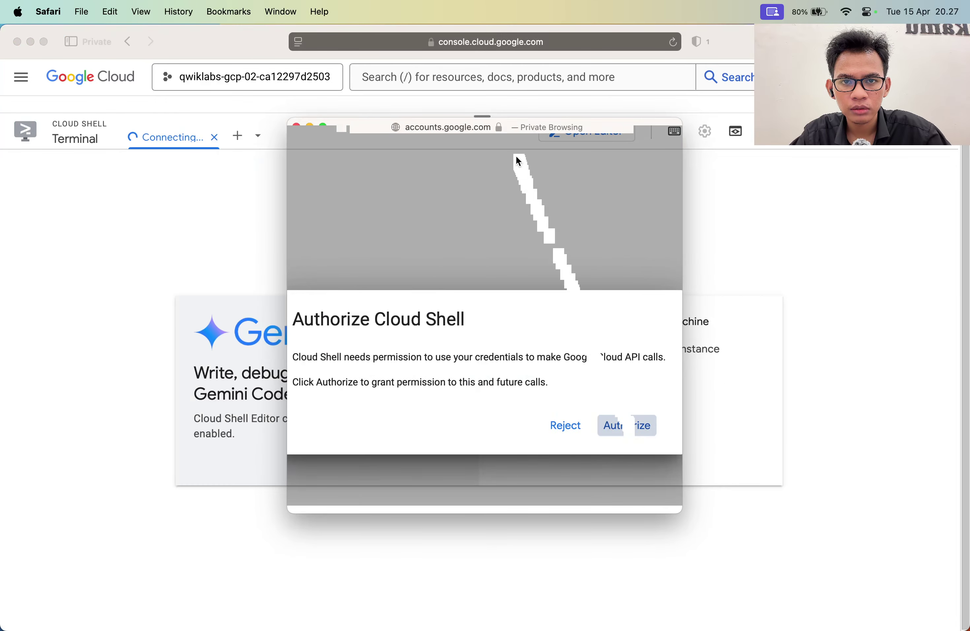
click(423, 357)
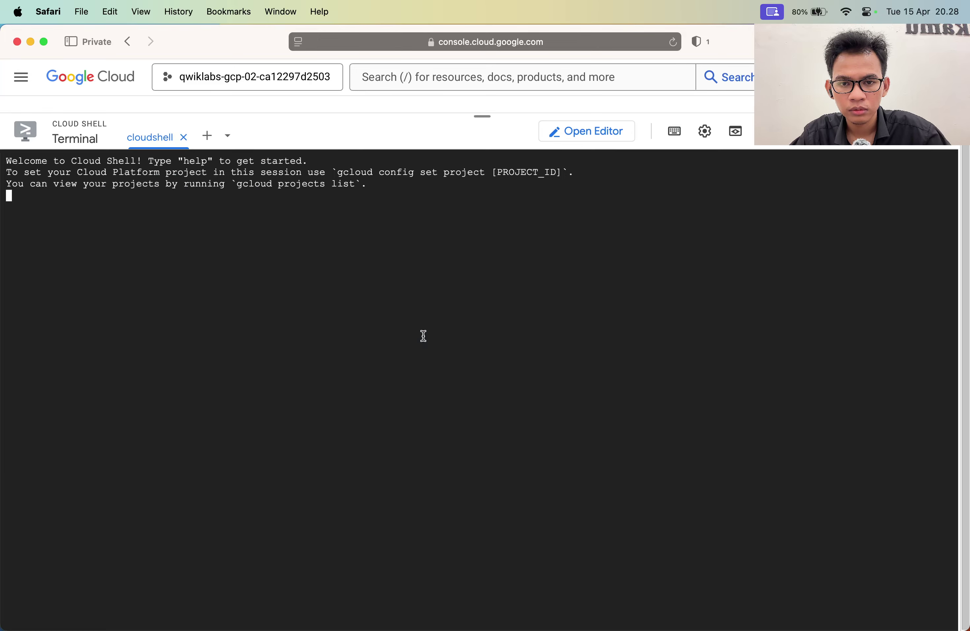
key(super+equal)
key(super+equal)
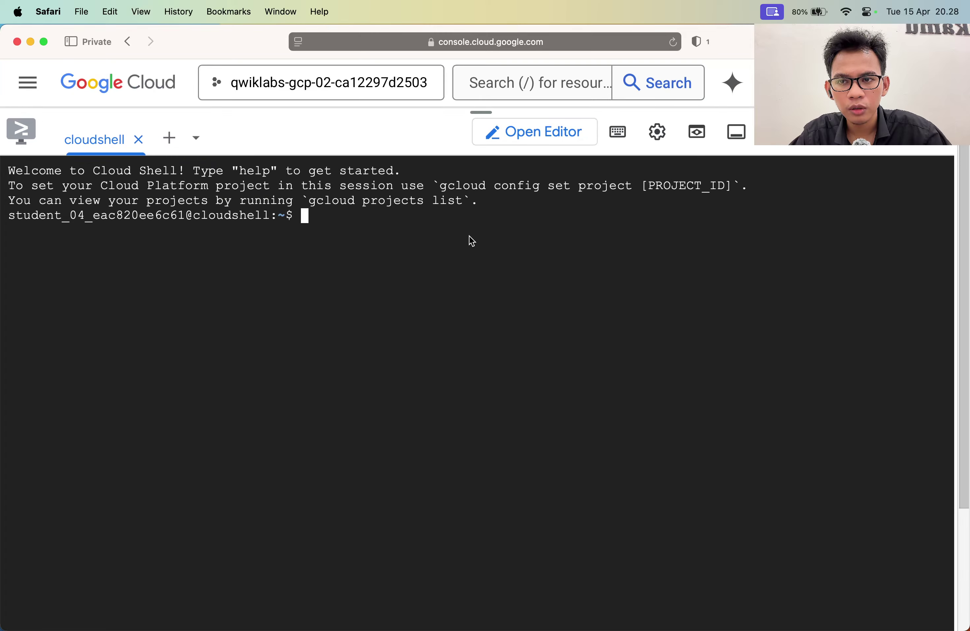
click(196, 139)
click(148, 256)
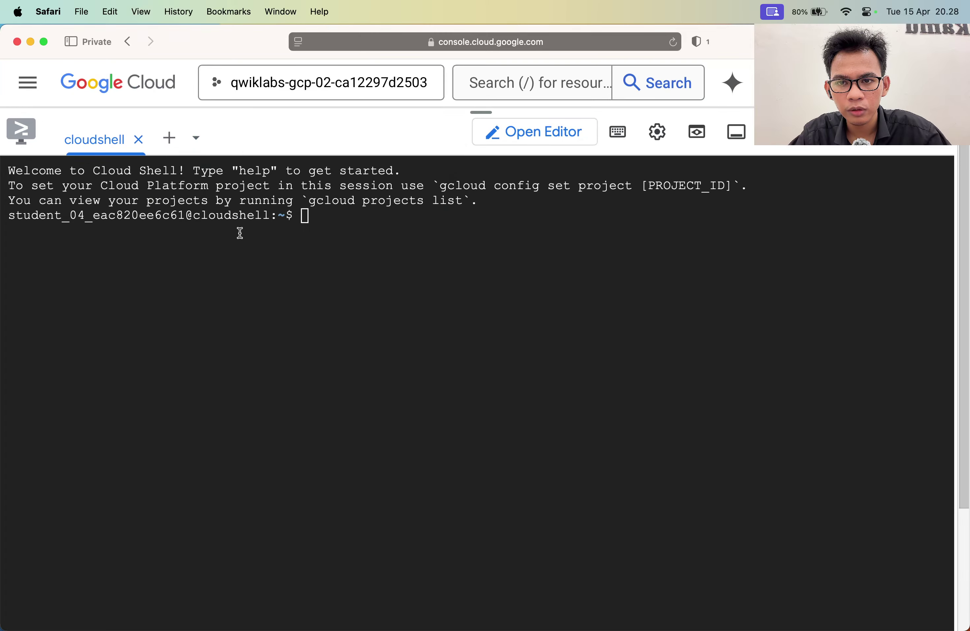
Step: Copy the lab's listing command in Chrome and prepare it in the address bar as gcloud storage ls gs://qwiklabs-gcp-02-ca12297d2503
key(super+Tab)
scroll(422, 336, up, 1)
click(718, 411)
click(396, 66)
key(super+v)
scroll(122, 467, down, 2)
key(super+a)
key(super+c)
Step: Return to Username 2's Cloud Shell in Safari and run gcloud storage ls gs://qwiklabs-gcp-02-ca12297d2503
key(super+Tab)
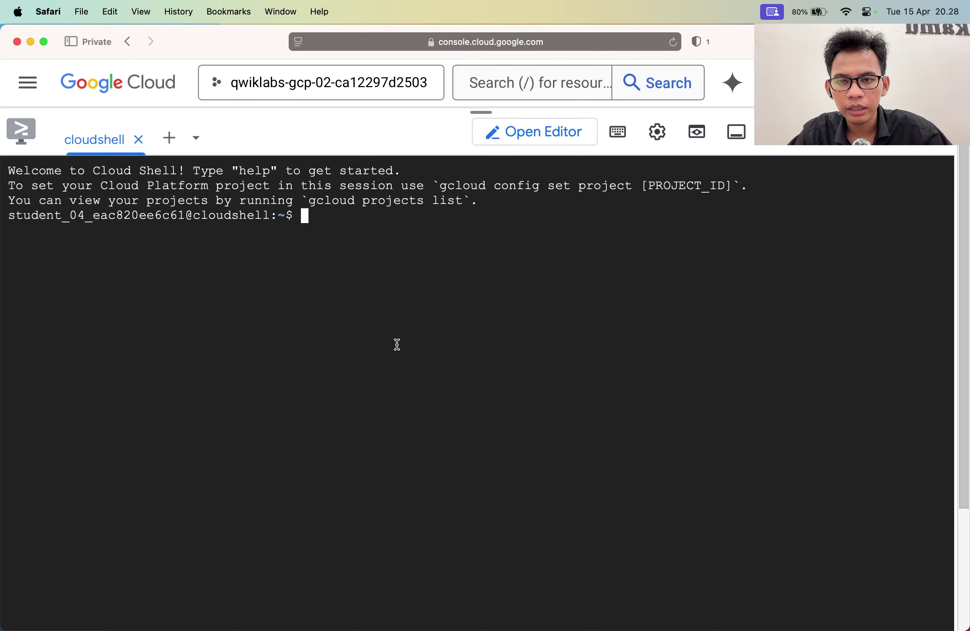
key(super+v)
key(Return)
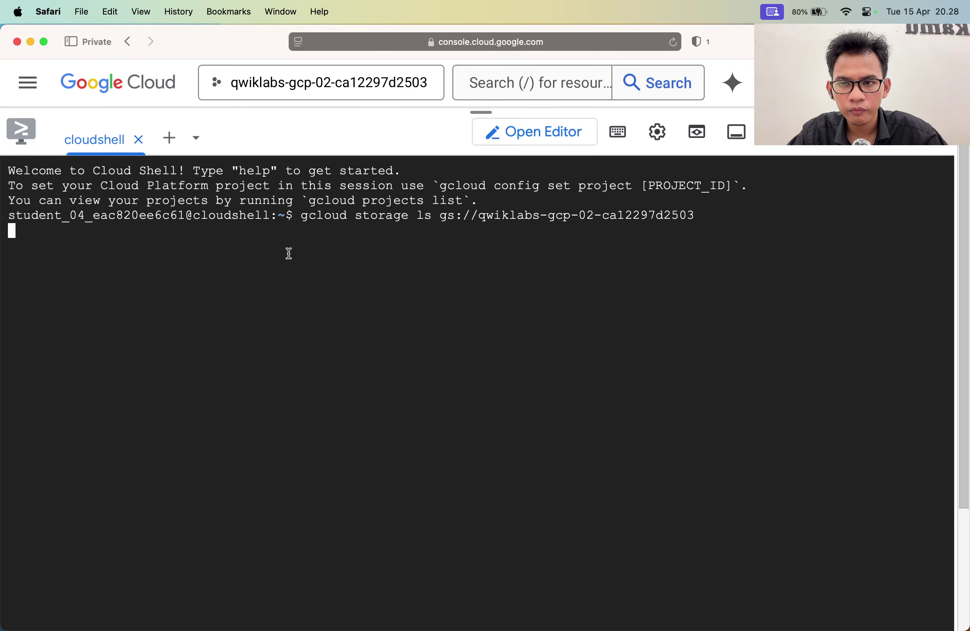
double_click(311, 235)
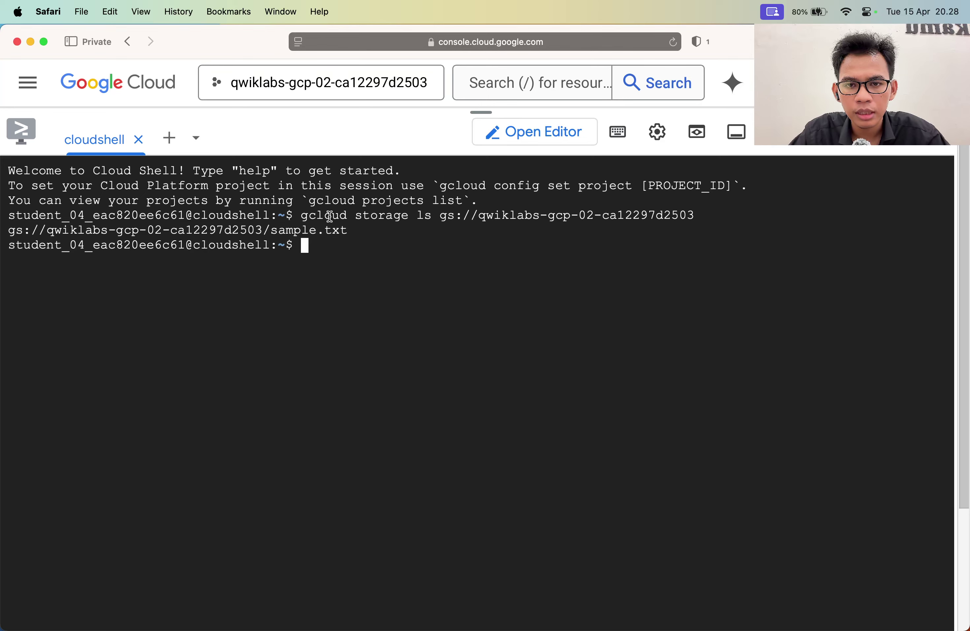
Step: Run gcloud storage ls without the bucket path in Username 2's Cloud Shell
drag(318, 215, 450, 216)
key(super+c)
double_click(450, 215)
key(super+c)
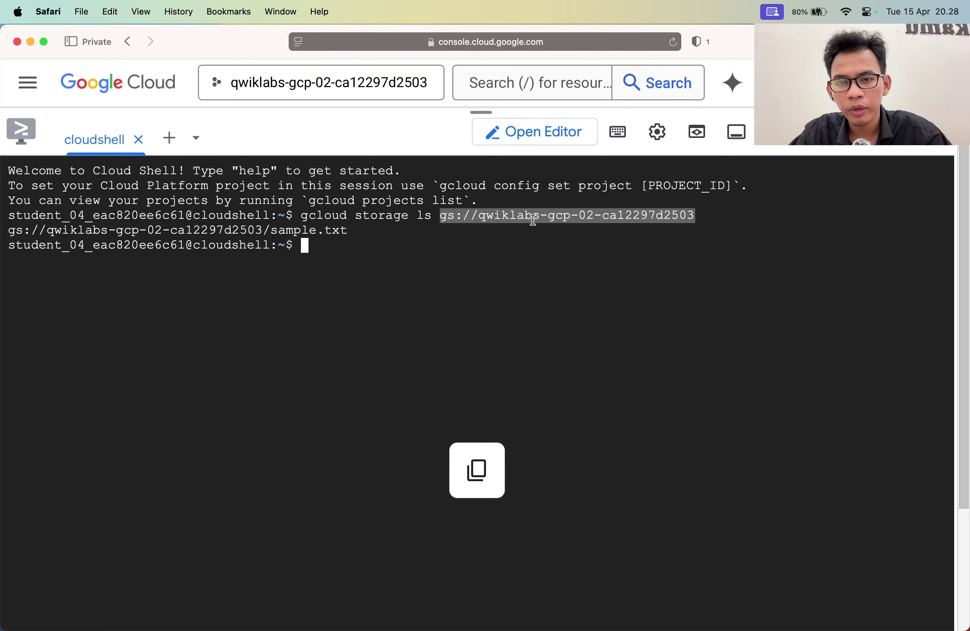
click(489, 261)
text(gcloud storage ls)
key(Return)
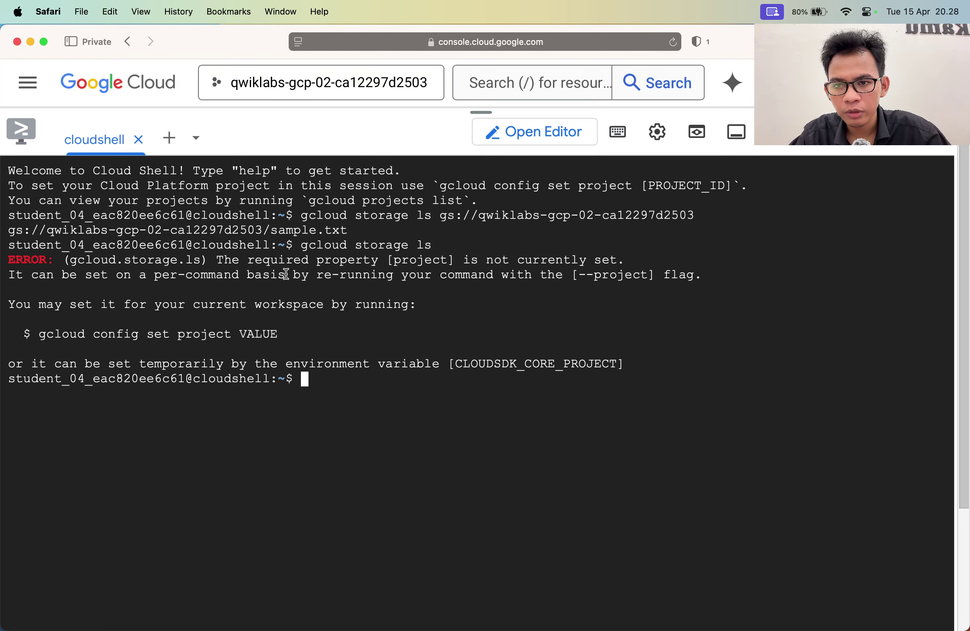
double_click(316, 274)
key(super+c)
double_click(386, 283)
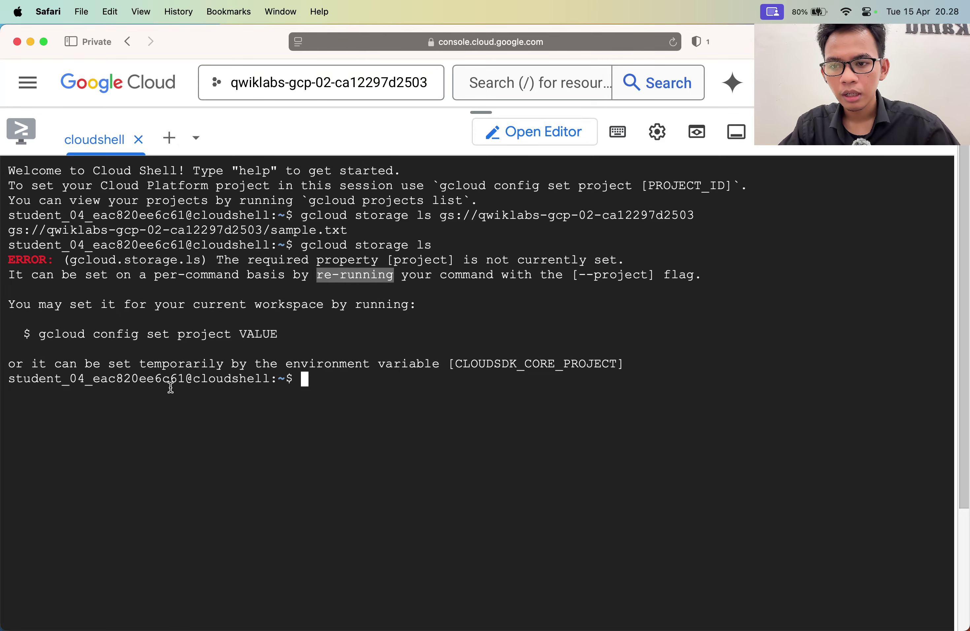
click(449, 215)
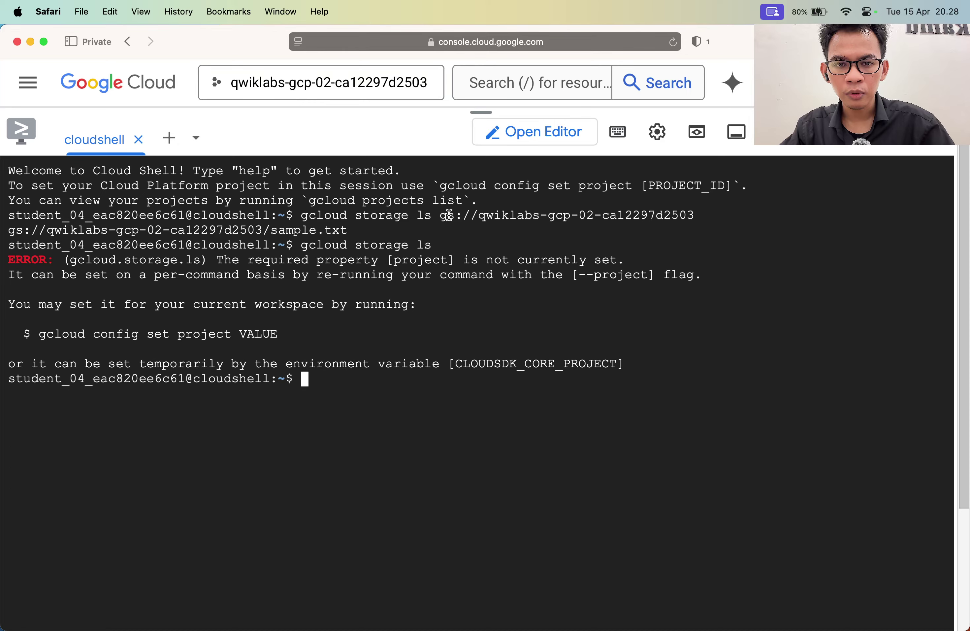
double_click(449, 215)
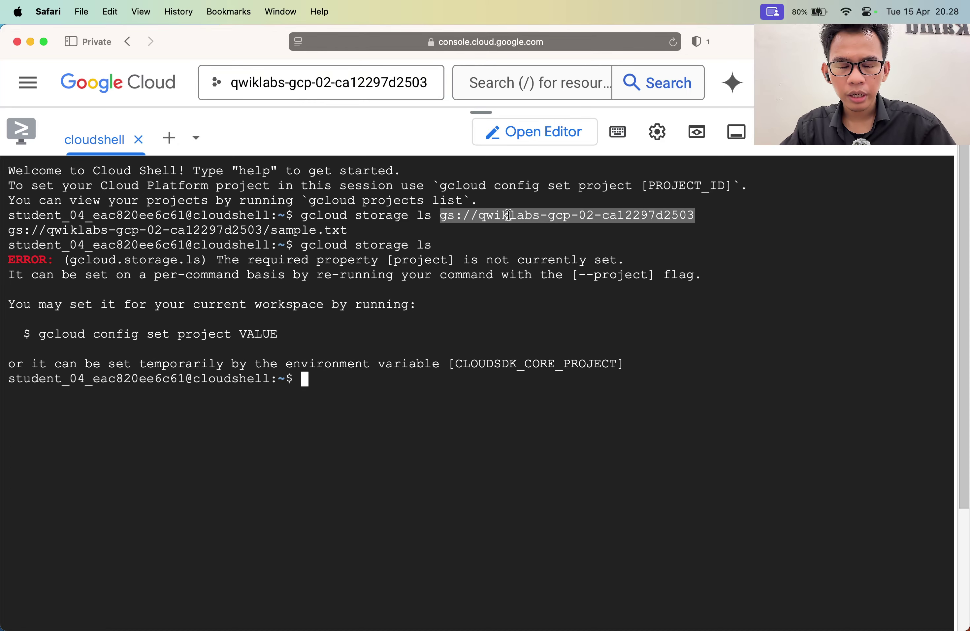
Step: Switch to the lab page in Chrome and read the Task 6 instructions for setting up the Service Account User
key(super+Tab)
scroll(384, 402, down, 6)
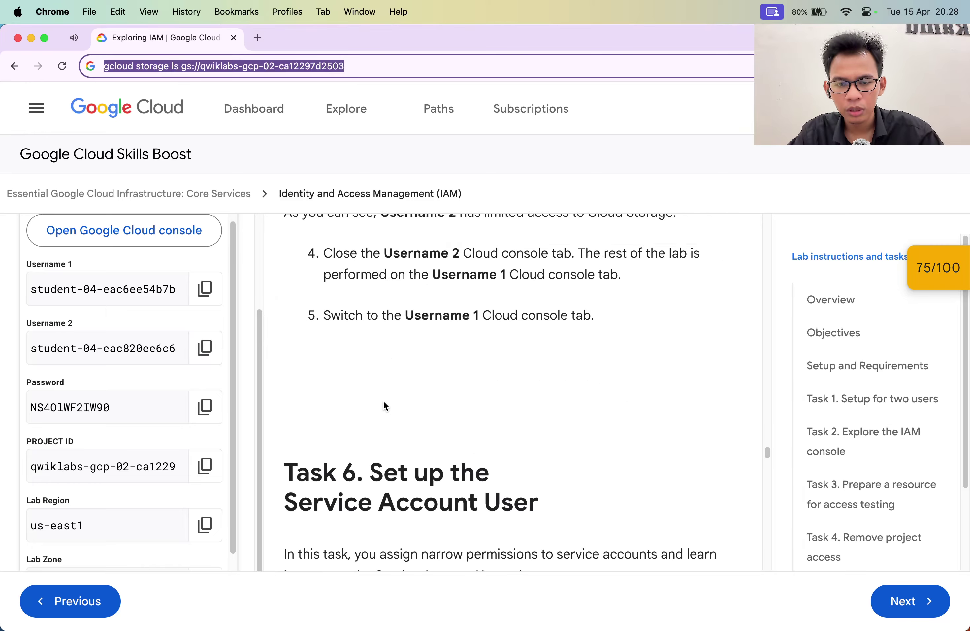
scroll(384, 401, down, 4)
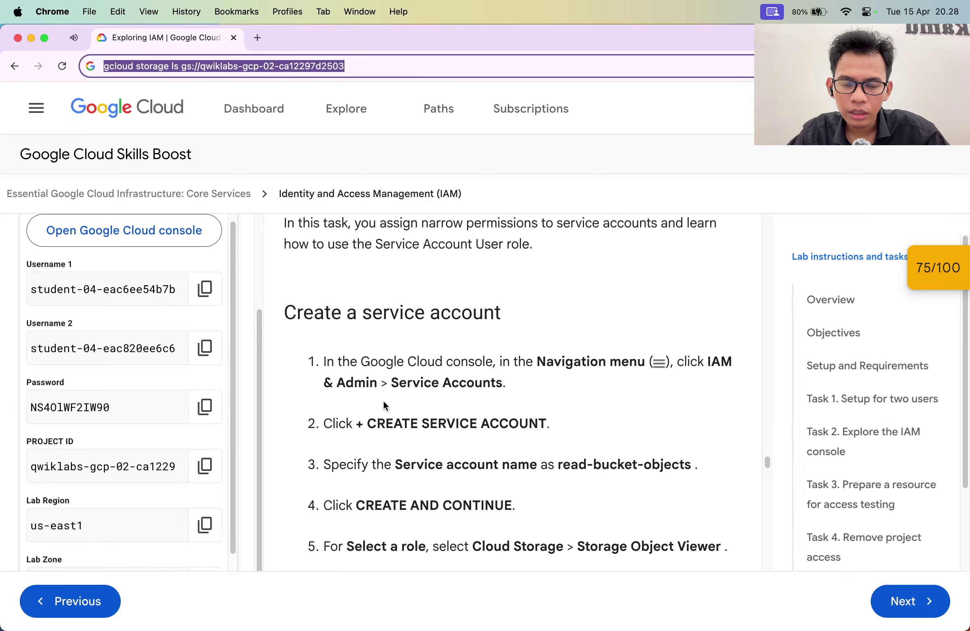
scroll(383, 402, down, 3)
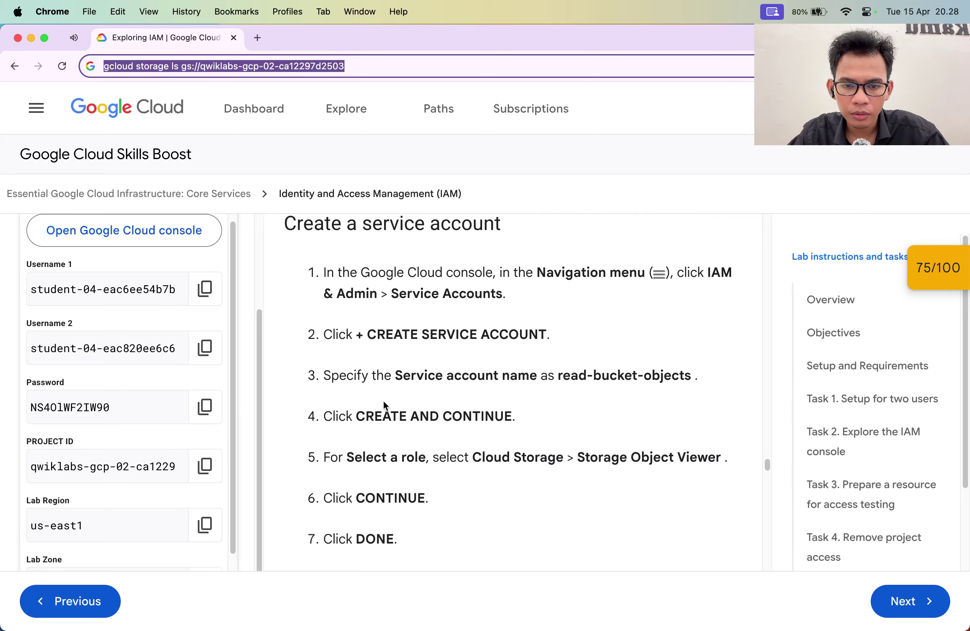
scroll(383, 400, down, 3)
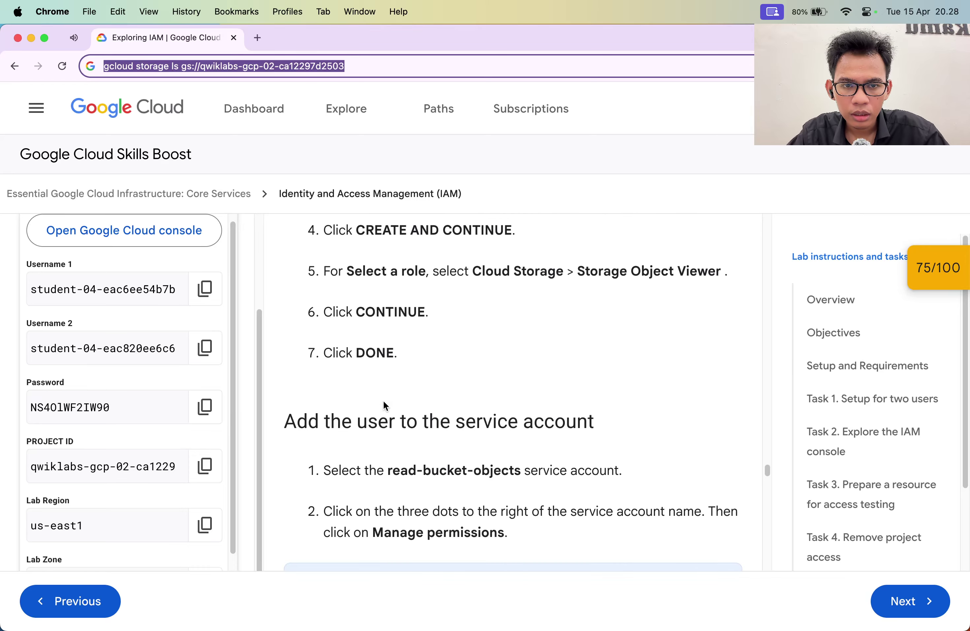
scroll(382, 400, down, 4)
scroll(382, 400, down, 20)
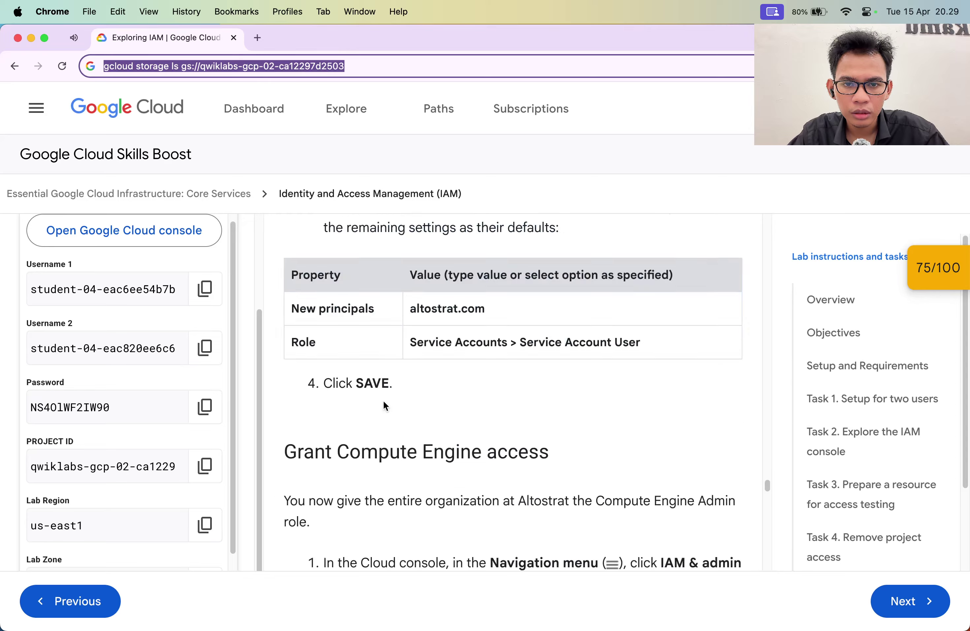
scroll(383, 401, down, 10)
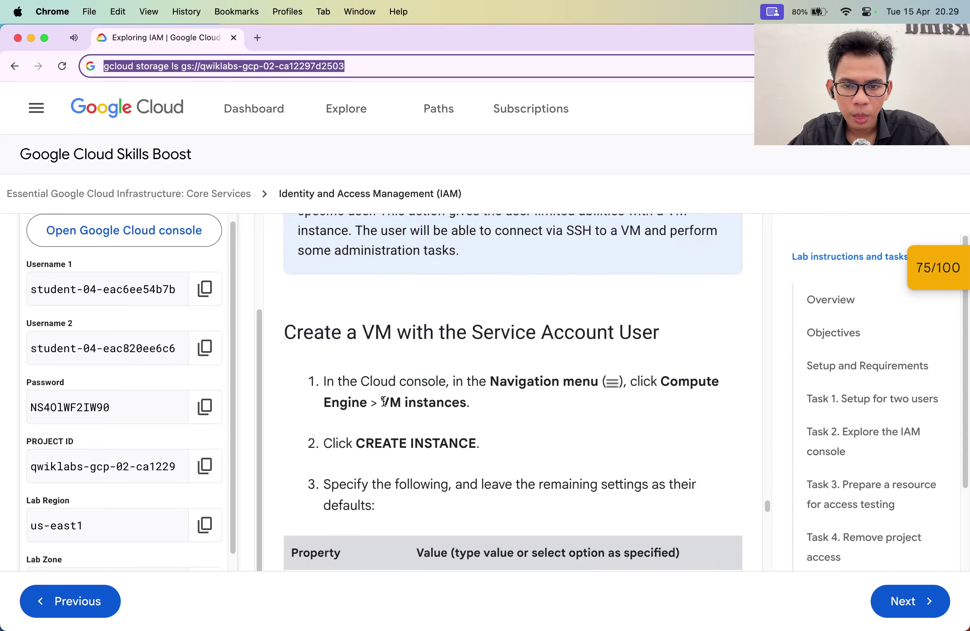
scroll(382, 400, up, 18)
scroll(383, 401, up, 20)
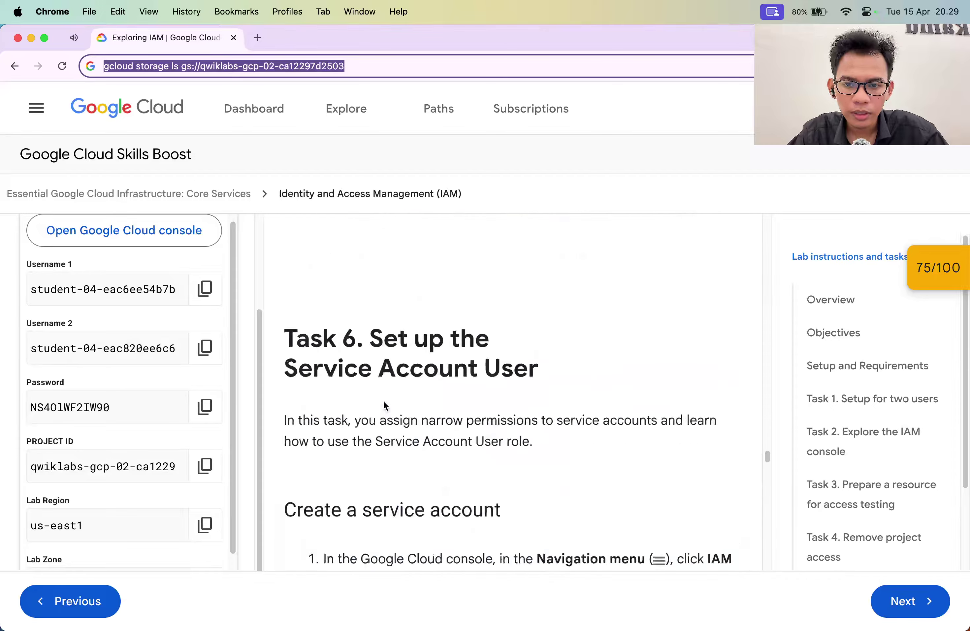
scroll(383, 401, down, 3)
scroll(383, 401, down, 20)
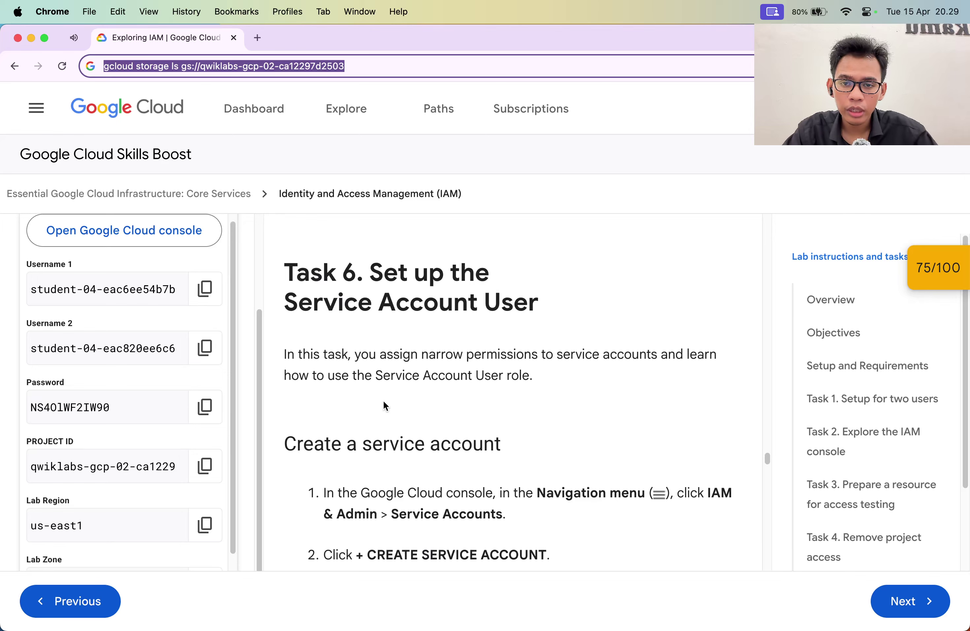
scroll(383, 400, down, 4)
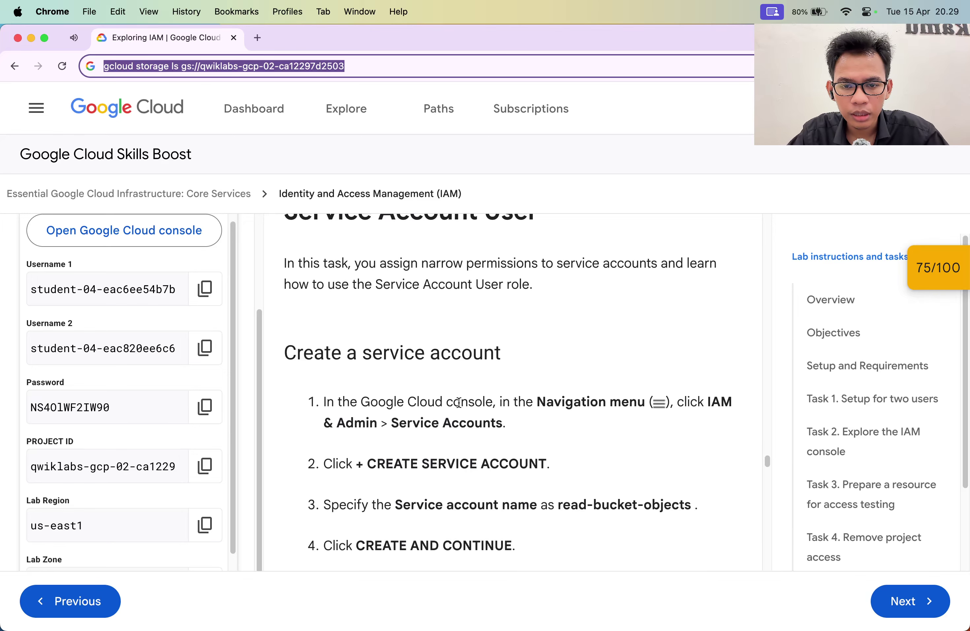
Step: Switch to Username 1's console window in Safari and open the Service Accounts page of IAM & Admin
drag(391, 424, 507, 424)
key(ctrl+Up)
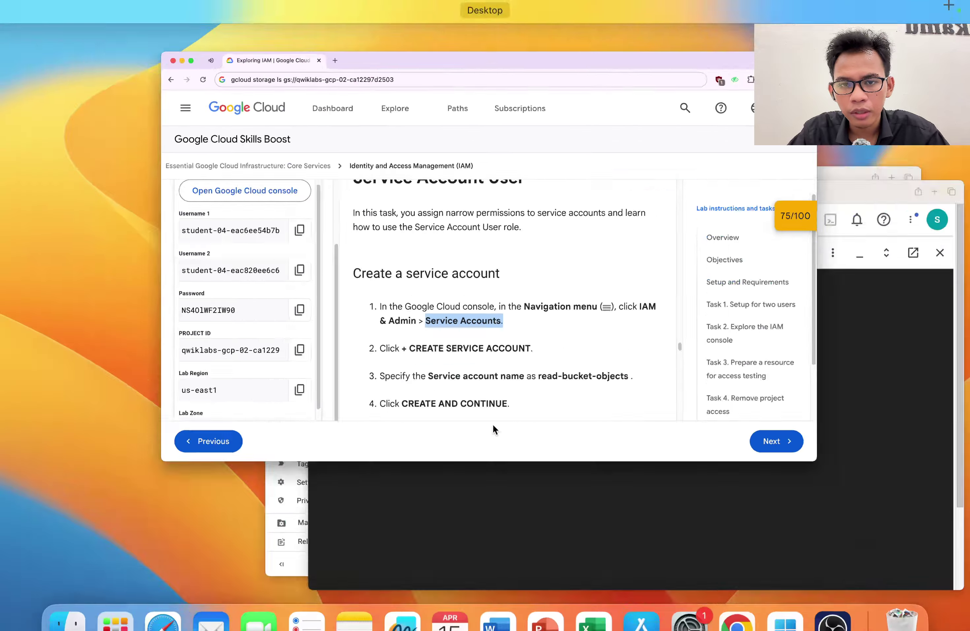
click(605, 423)
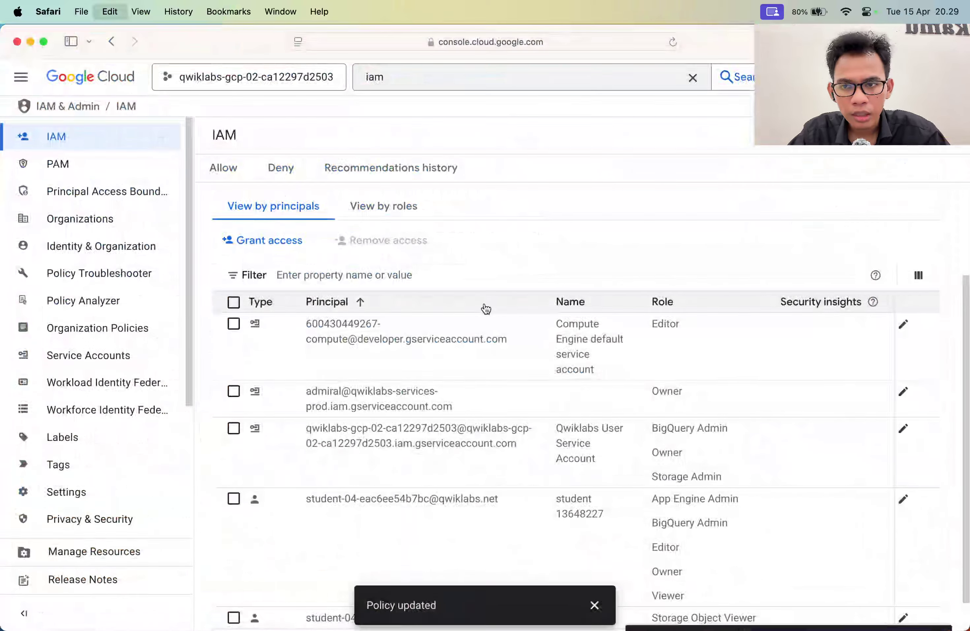
key(super+f)
text(service account)
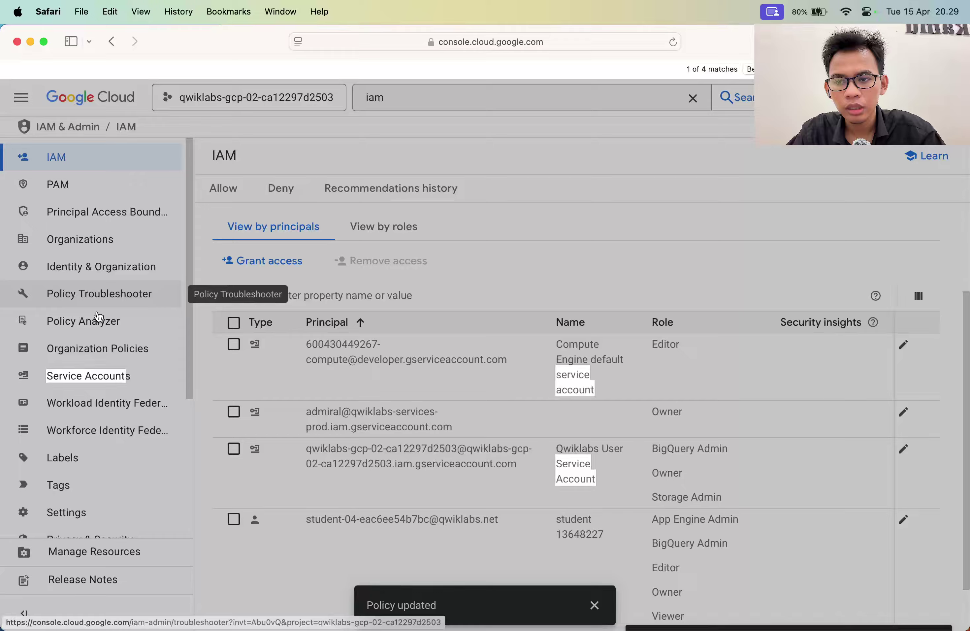
click(83, 380)
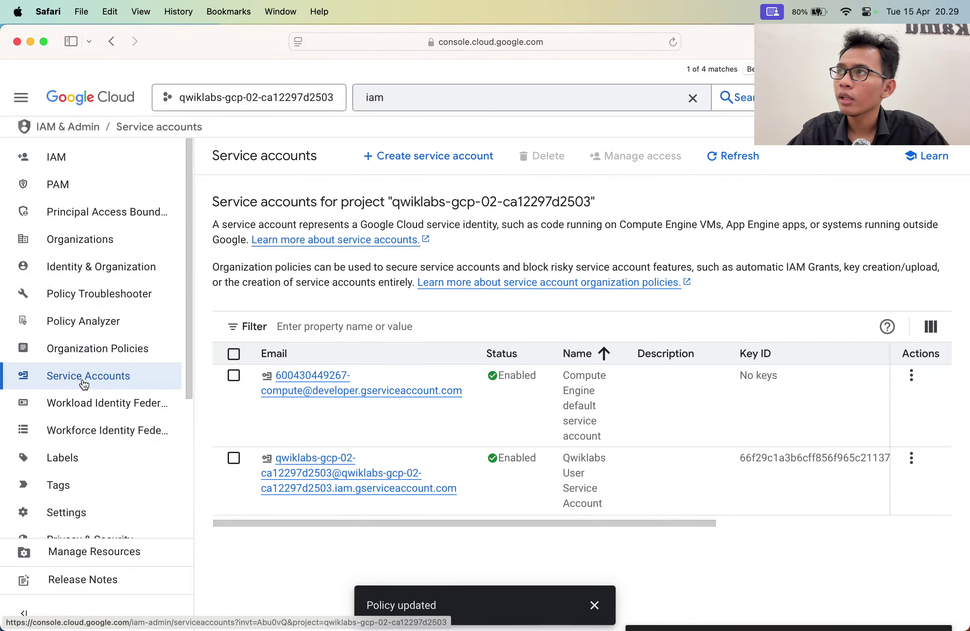
Step: Create a service account with the name and ID read-bucket-objects and continue to its project access settings
click(429, 156)
key(super+Tab)
key(super+Tab)
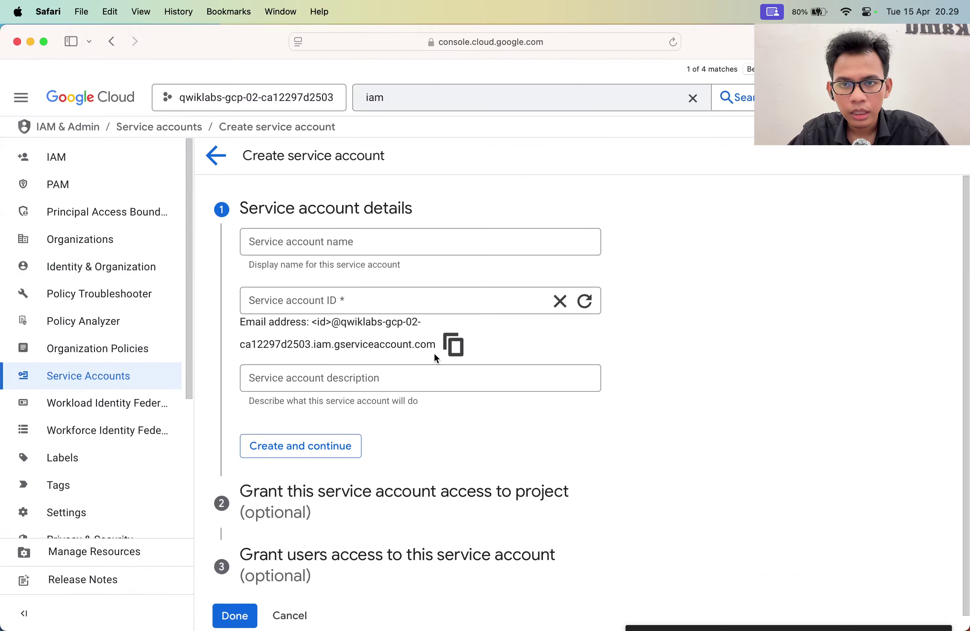
click(391, 253)
click(362, 311)
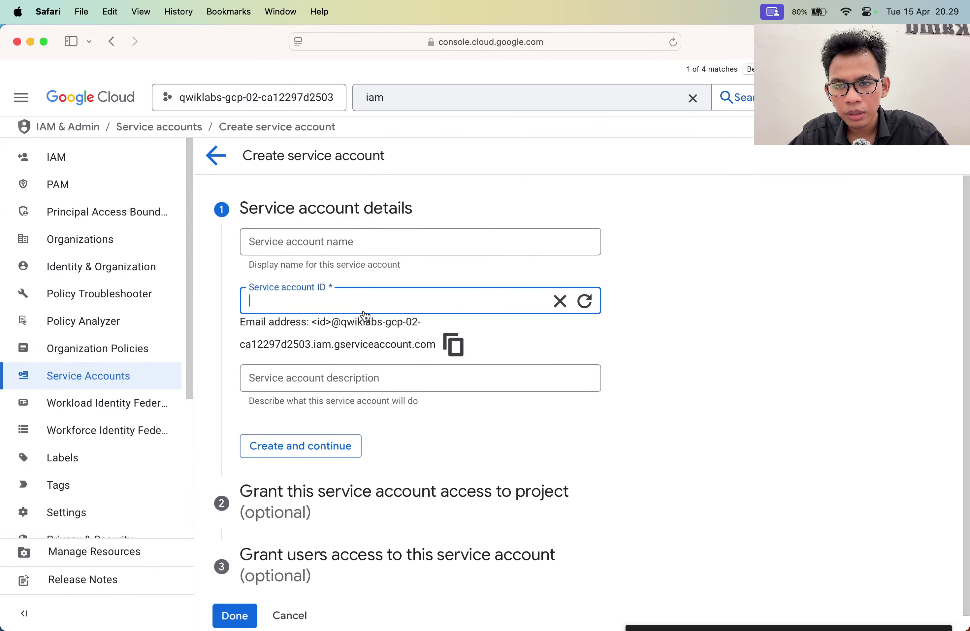
click(369, 242)
text(read-bucket-objects)
click(368, 285)
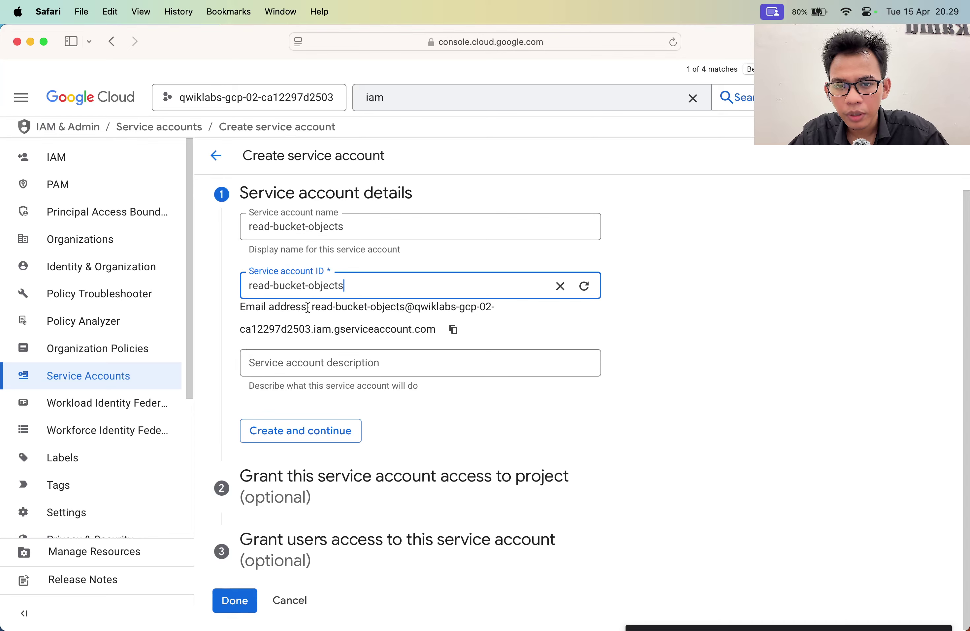
click(241, 409)
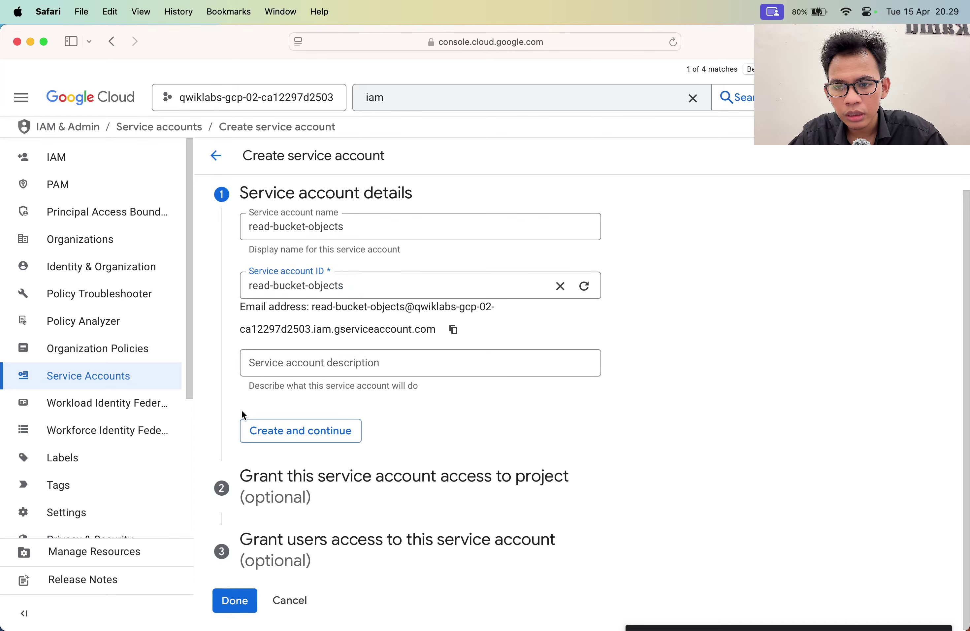
click(259, 431)
Step: Check the lab's remaining creation instructions, then finish the read-bucket-objects service account and open its details in Safari
key(super+Tab)
scroll(373, 466, down, 3)
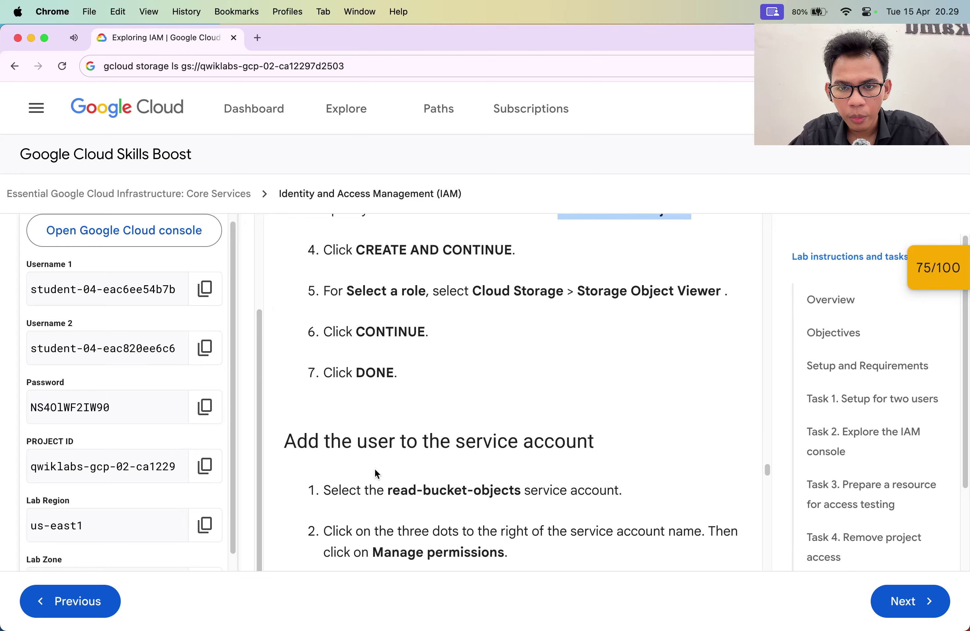
key(super+Tab)
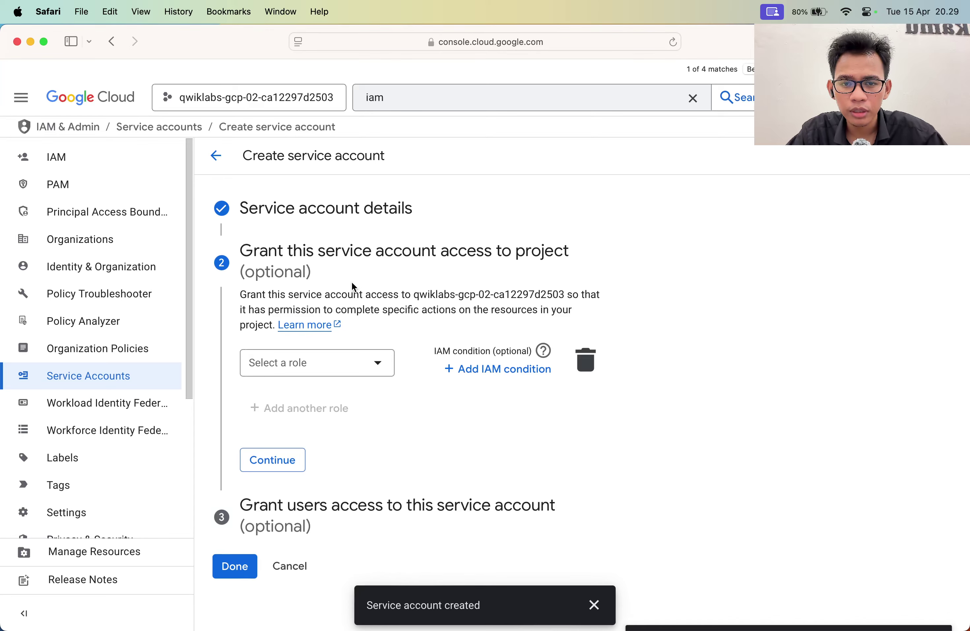
key(super+Tab)
scroll(357, 329, up, 1)
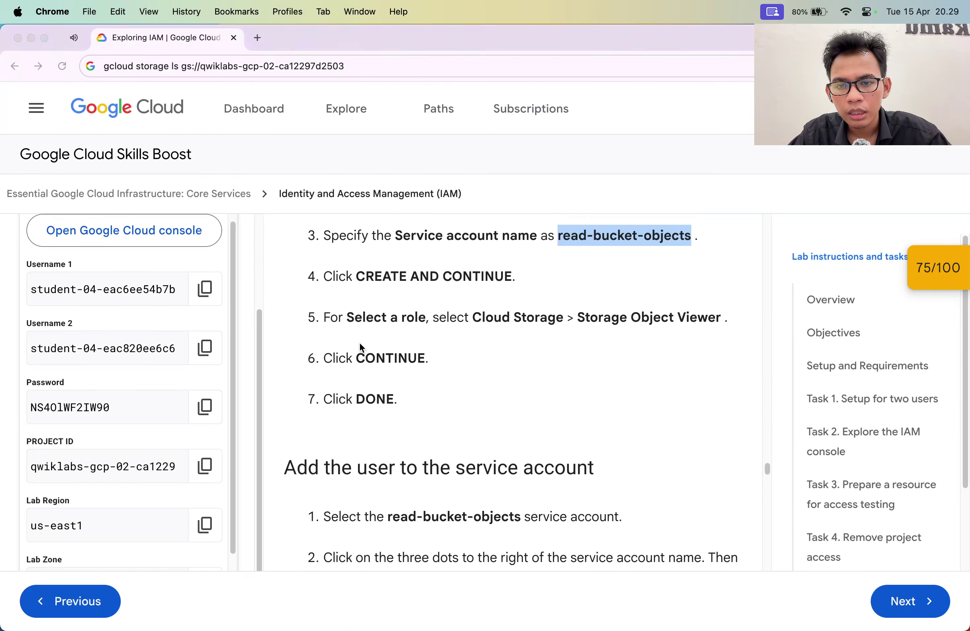
key(super+Tab)
click(226, 575)
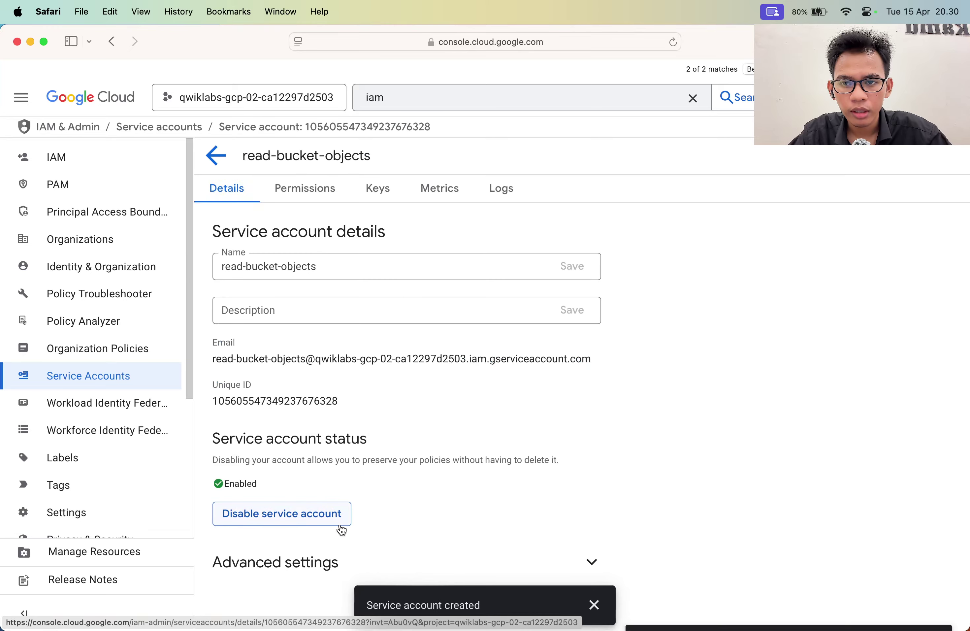
Step: Open the permissions of the read-bucket-objects service account and review the principals with access to it
key(super+Tab)
key(super+Tab)
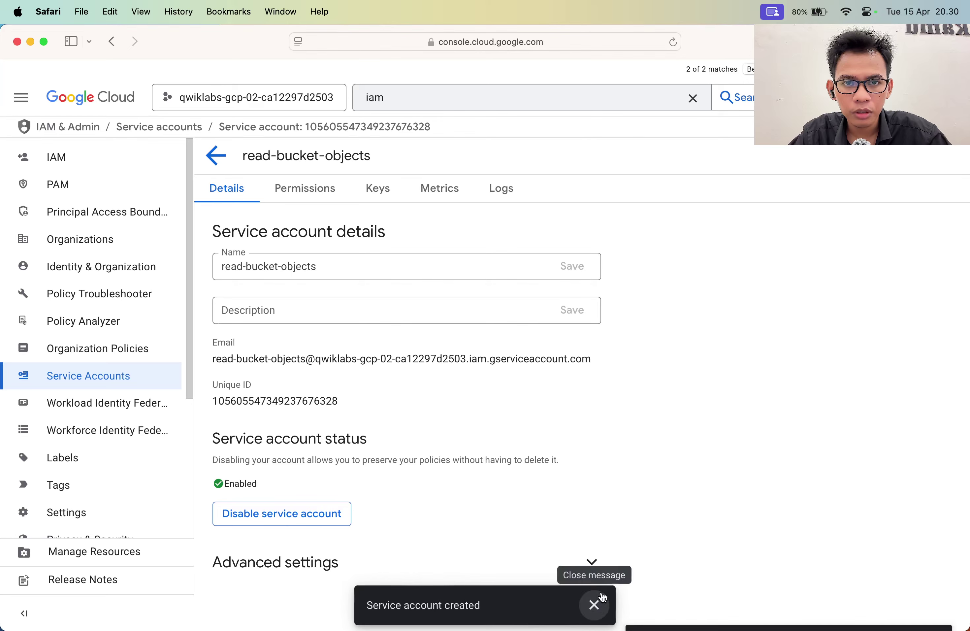
click(592, 543)
click(324, 190)
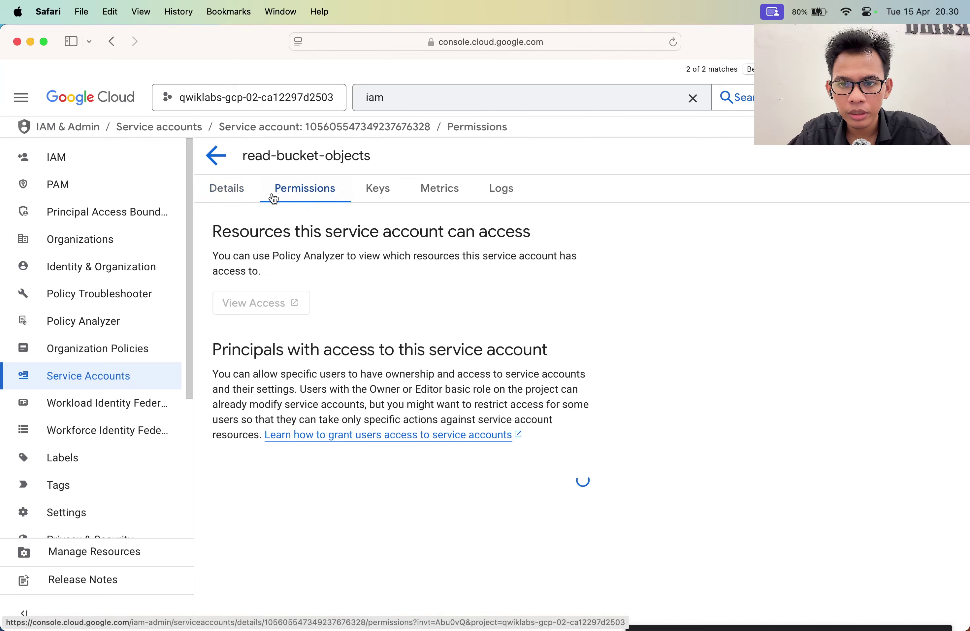
key(super+Tab)
key(super+Tab)
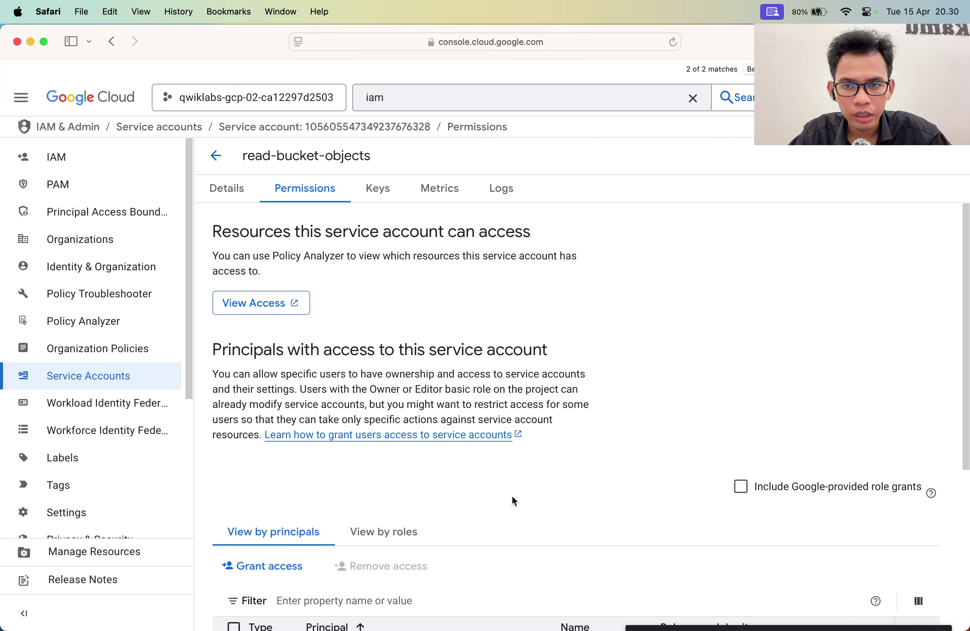
scroll(511, 494, down, 5)
scroll(478, 512, up, 5)
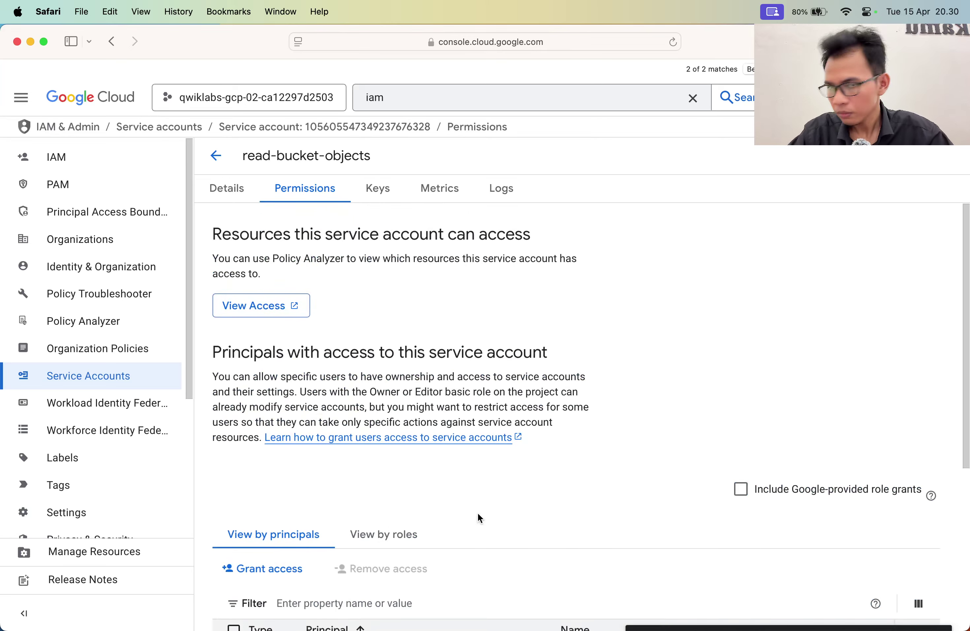
scroll(478, 512, down, 6)
key(super+Tab)
key(super+Tab)
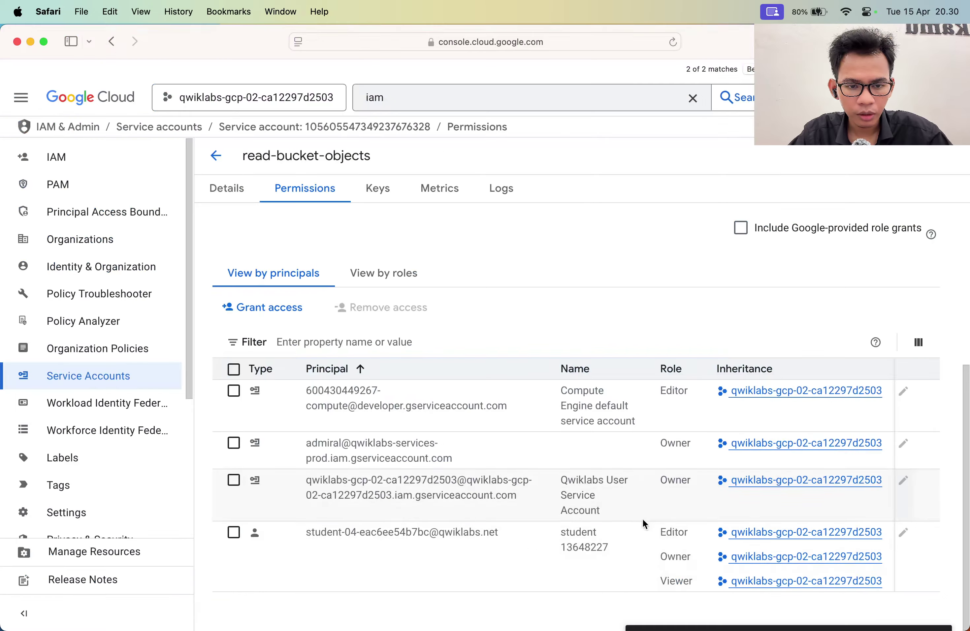
Step: Return to the lab page in Chrome and read the instructions for granting altostrat.com the Service Account User role
key(super+Tab)
scroll(642, 518, down, 5)
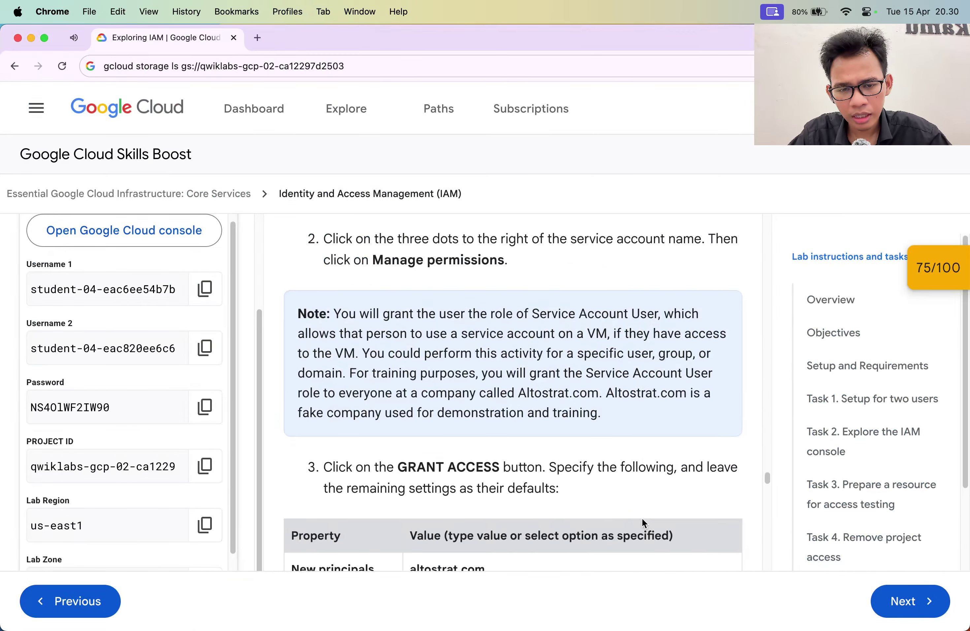
drag(410, 434, 485, 435)
scroll(484, 437, up, 2)
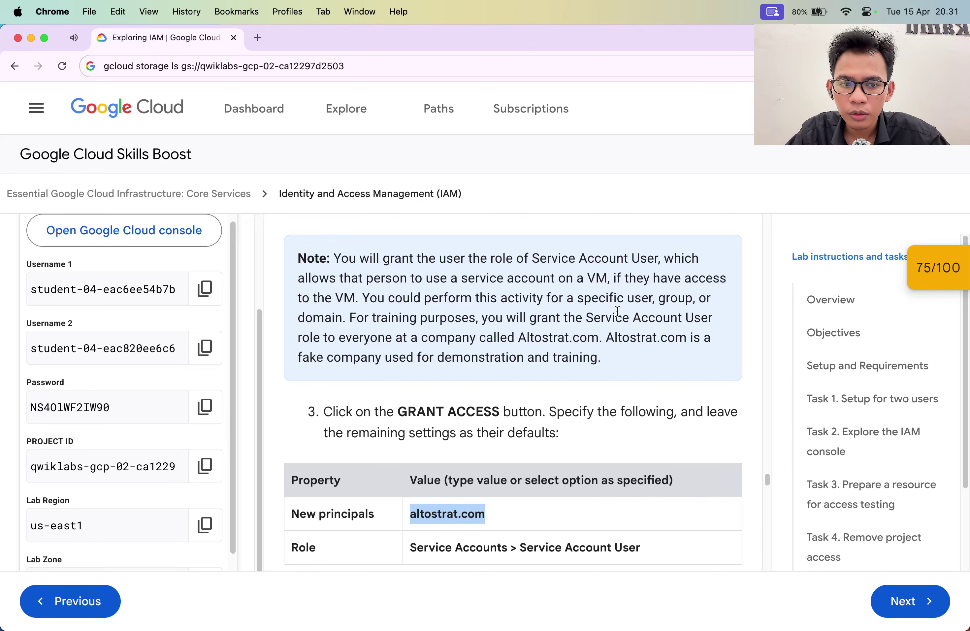
double_click(573, 337)
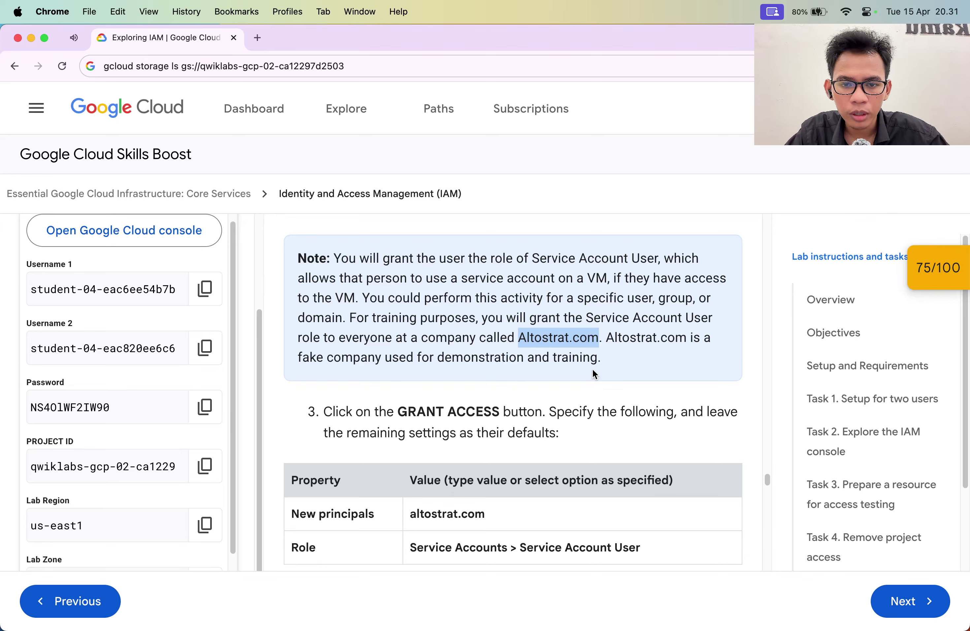
scroll(474, 375, down, 3)
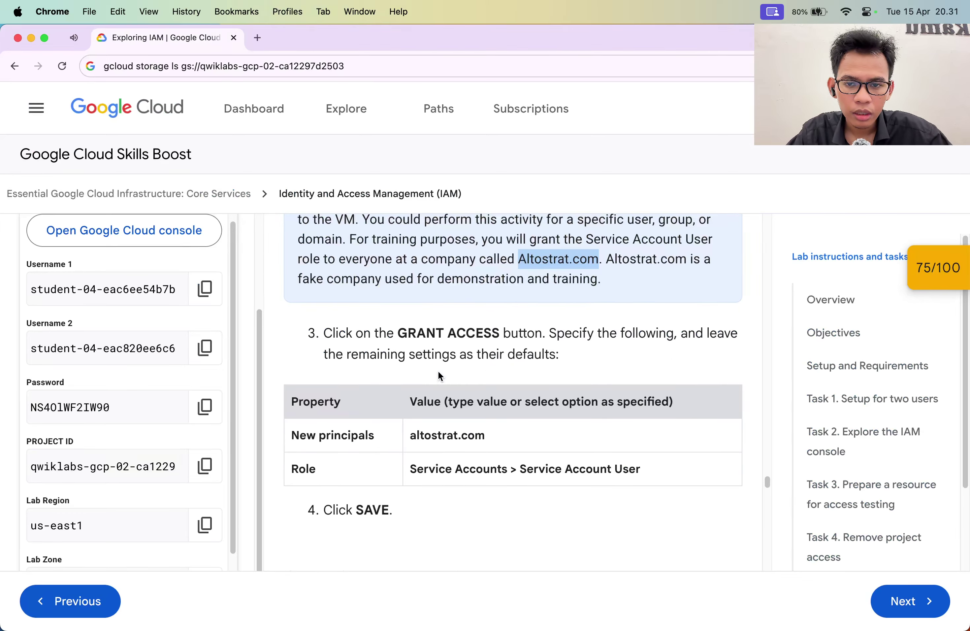
Step: Enter altostrat.com as the new principal on read-bucket-objects in Safari, and check the required role on the lab page in Chrome
key(super+Tab)
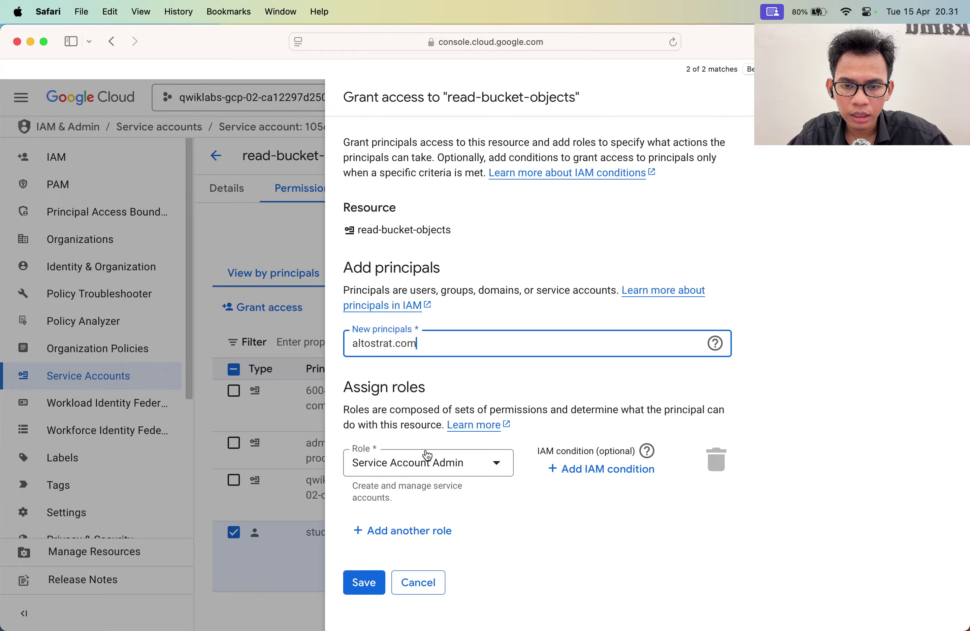
key(super+Tab)
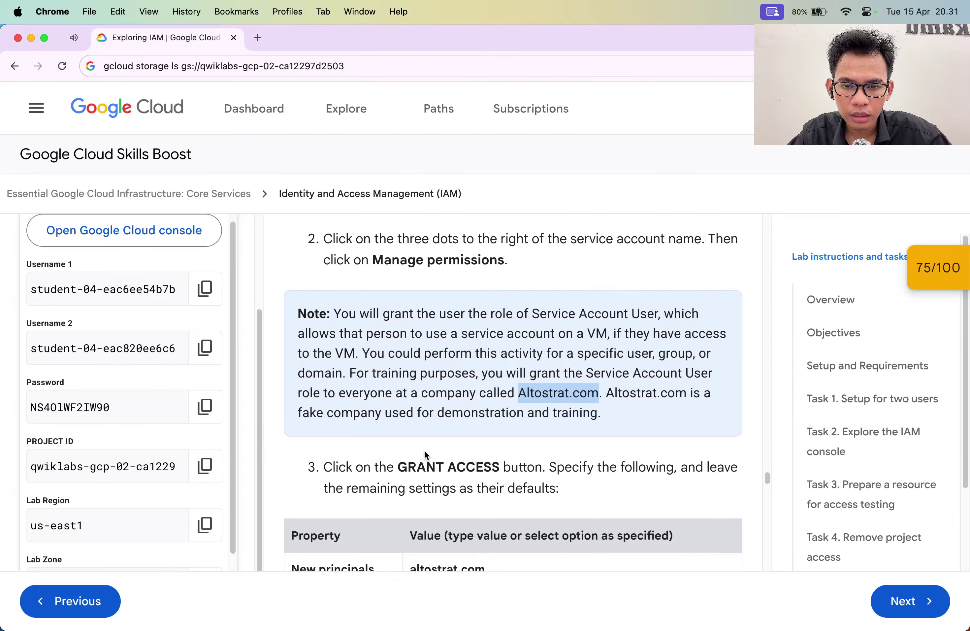
scroll(426, 454, down, 3)
scroll(424, 449, down, 1)
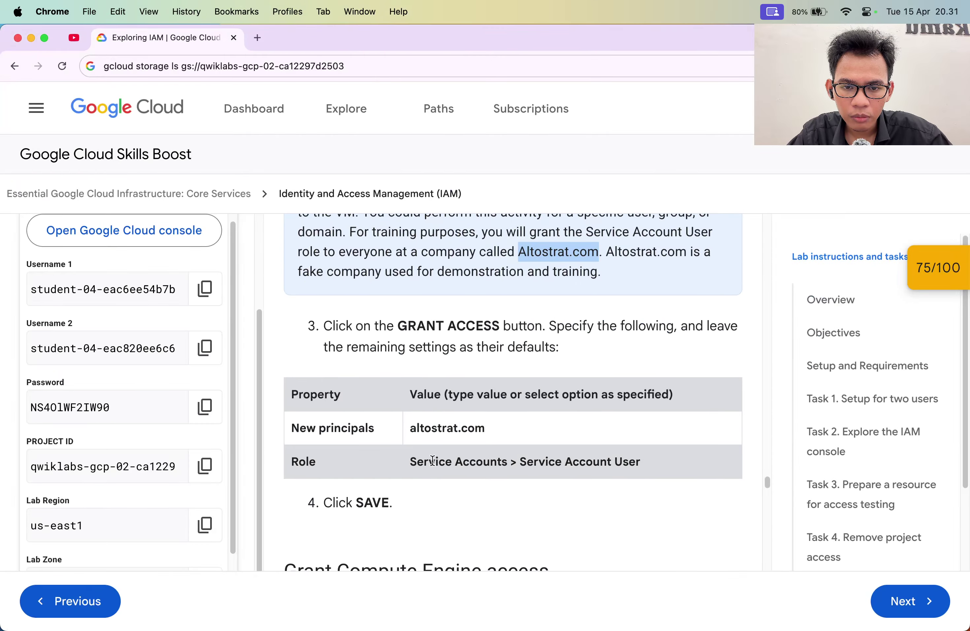
Step: Set the role for altostrat.com on read-bucket-objects to Service Account User in Safari and save the access grant
key(super+Tab)
click(391, 466)
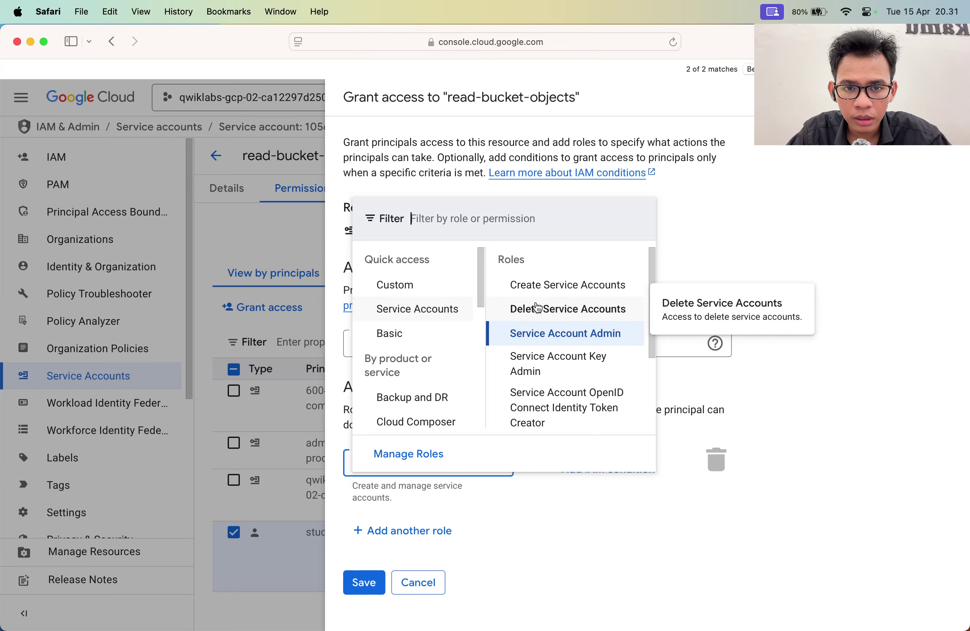
key(super+Tab)
key(super+Tab)
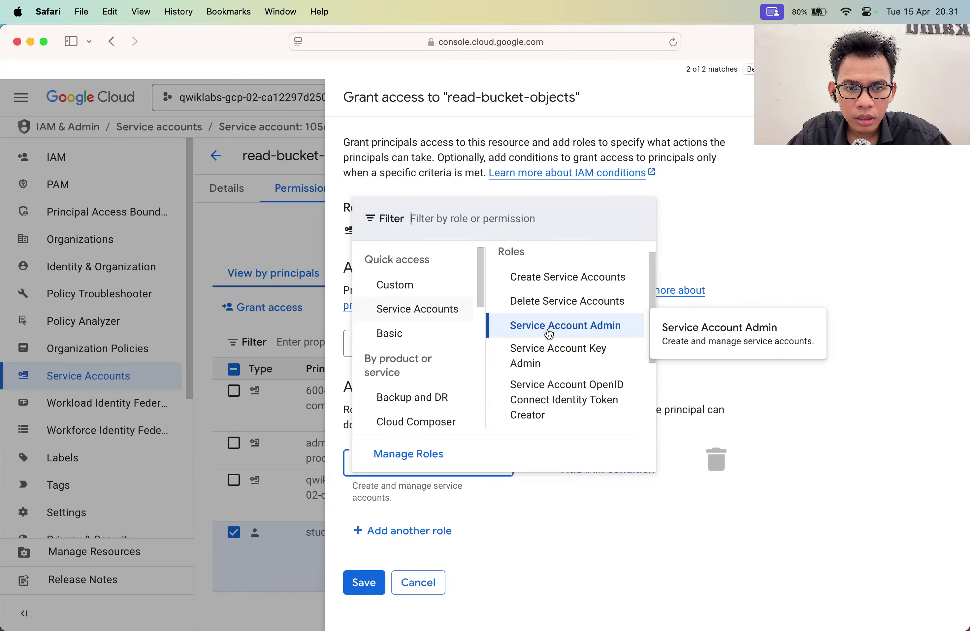
scroll(549, 334, down, 3)
click(551, 368)
click(363, 582)
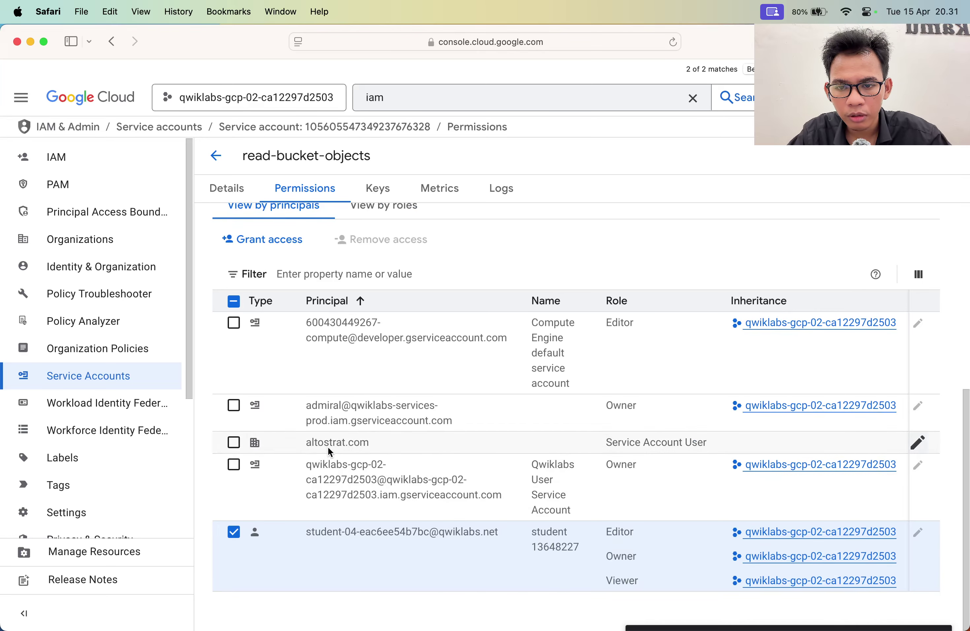
Step: Read the lab's Grant Compute Engine access instructions in Chrome, including the principal and role to use
key(super+Tab)
scroll(506, 439, down, 2)
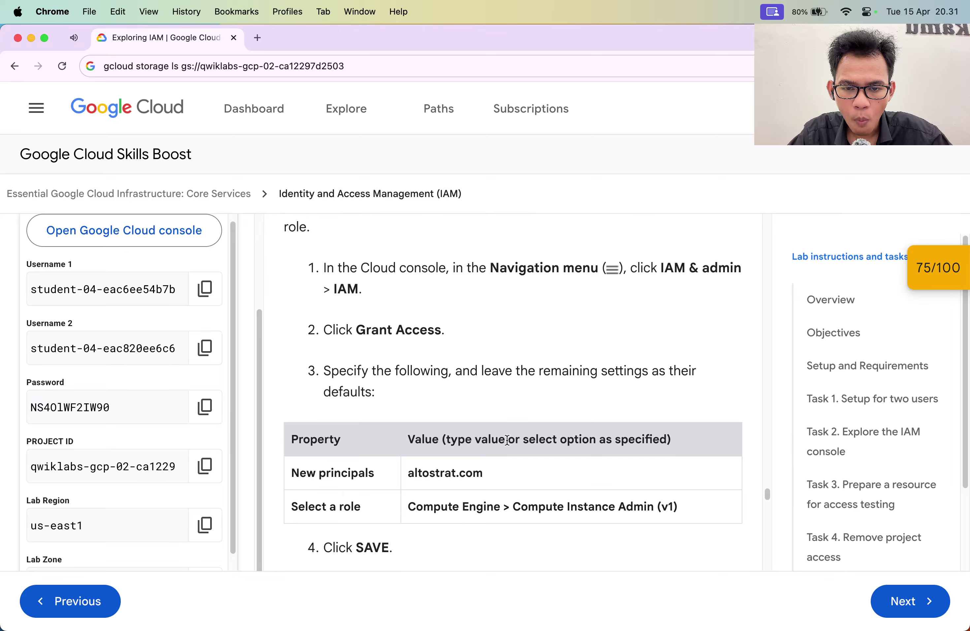
key(super+Tab)
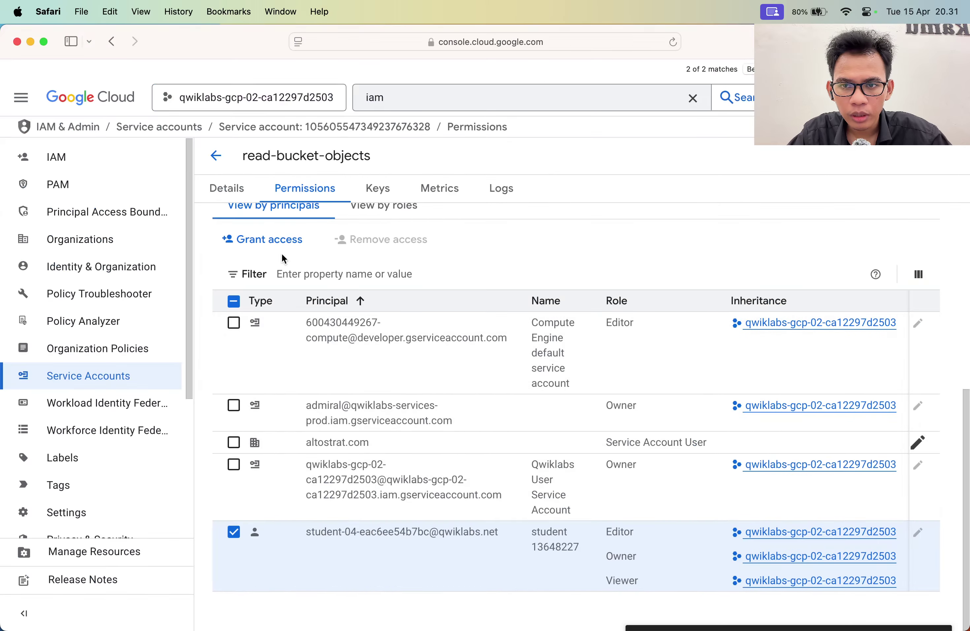
click(281, 243)
key(super+Tab)
drag(513, 477, 613, 476)
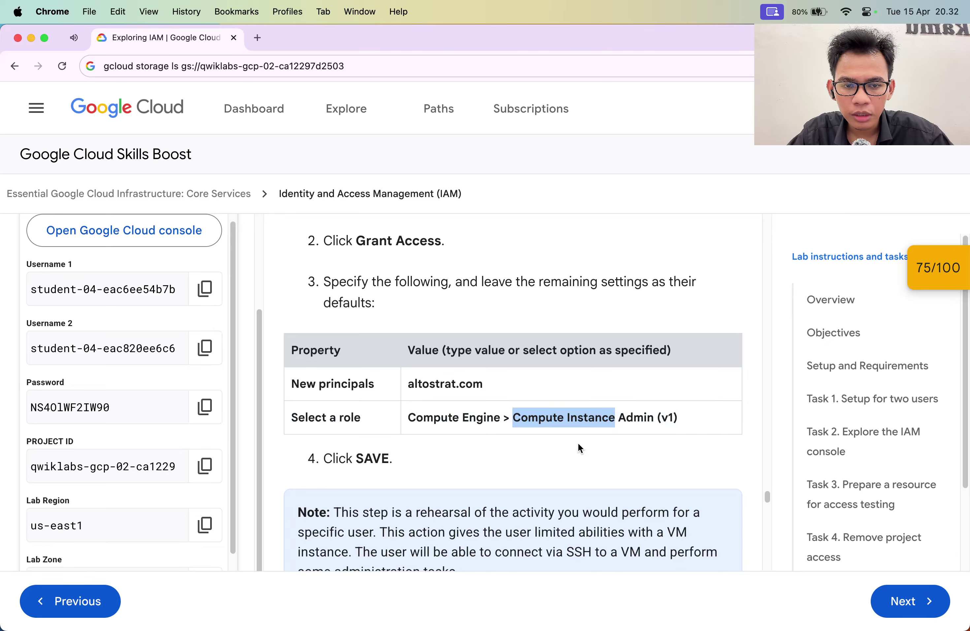
scroll(559, 457, down, 4)
key(super+Tab)
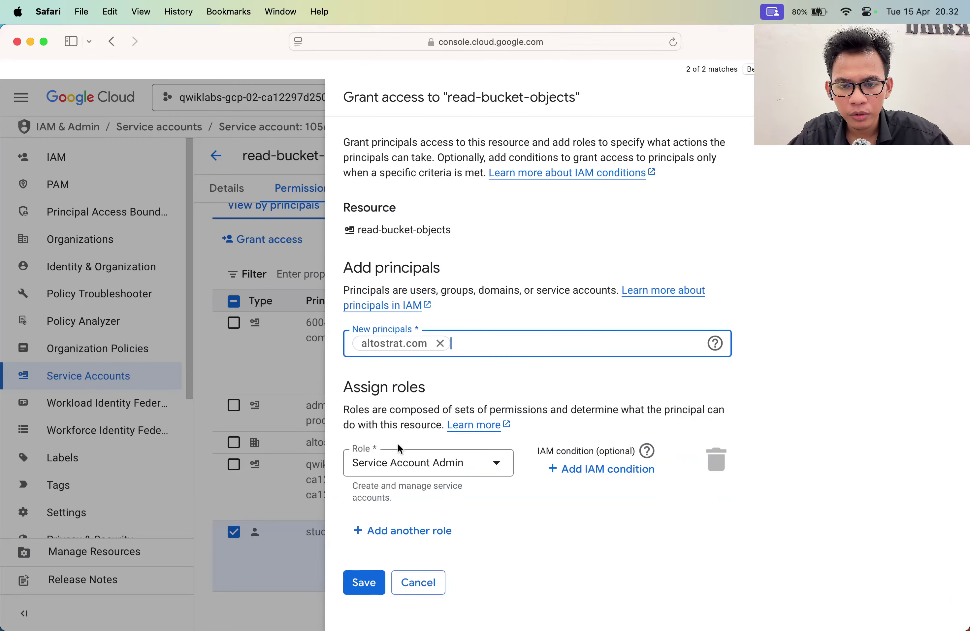
click(433, 464)
text(compute)
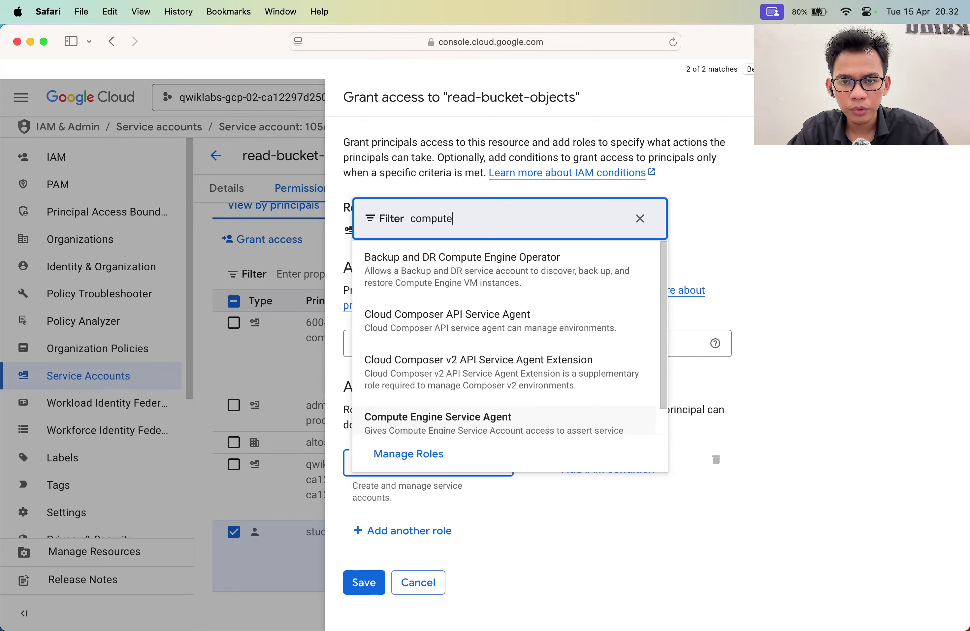
key(super+BackSpace)
key(super+Tab)
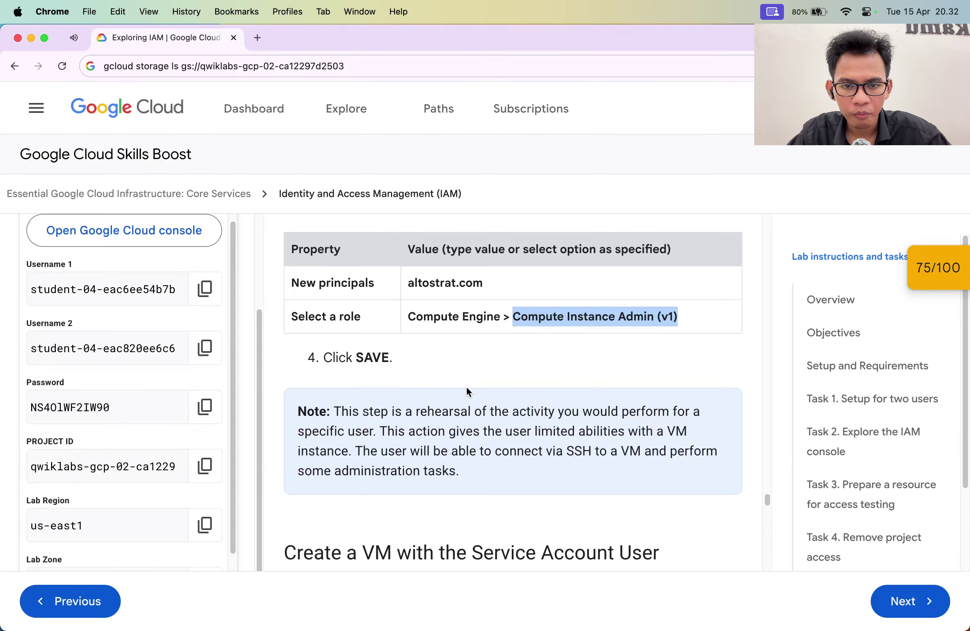
key(super+Tab)
scroll(467, 386, up, 10)
scroll(466, 387, down, 5)
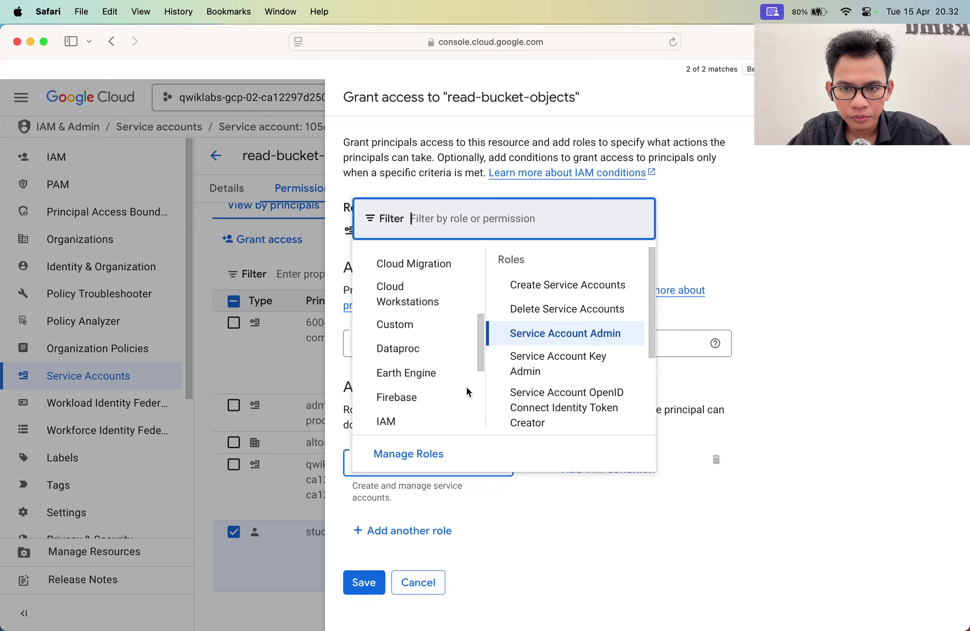
scroll(466, 332, up, 2)
scroll(459, 298, up, 3)
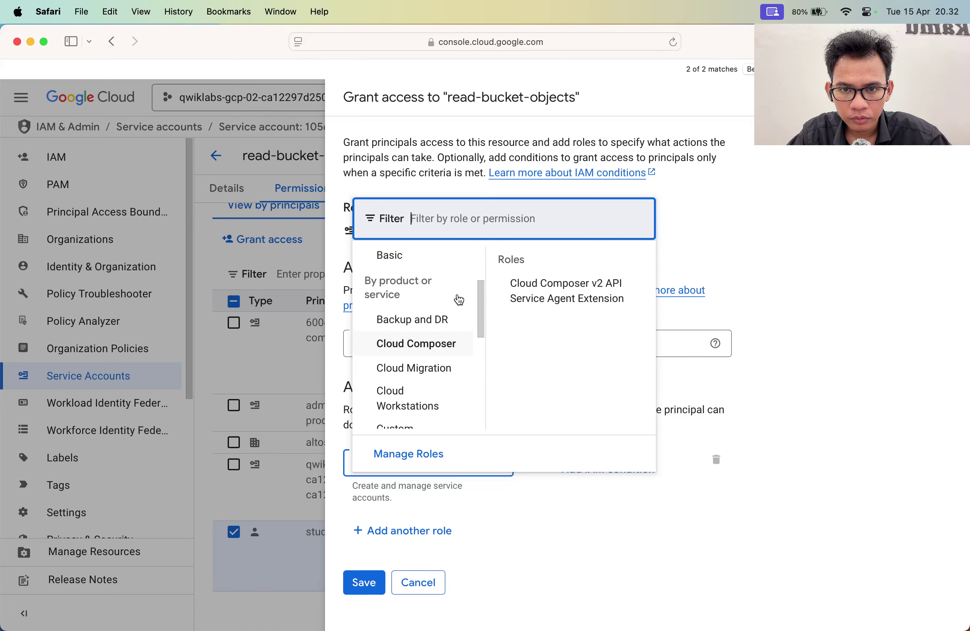
scroll(459, 298, down, 8)
scroll(459, 300, down, 1)
scroll(459, 300, up, 10)
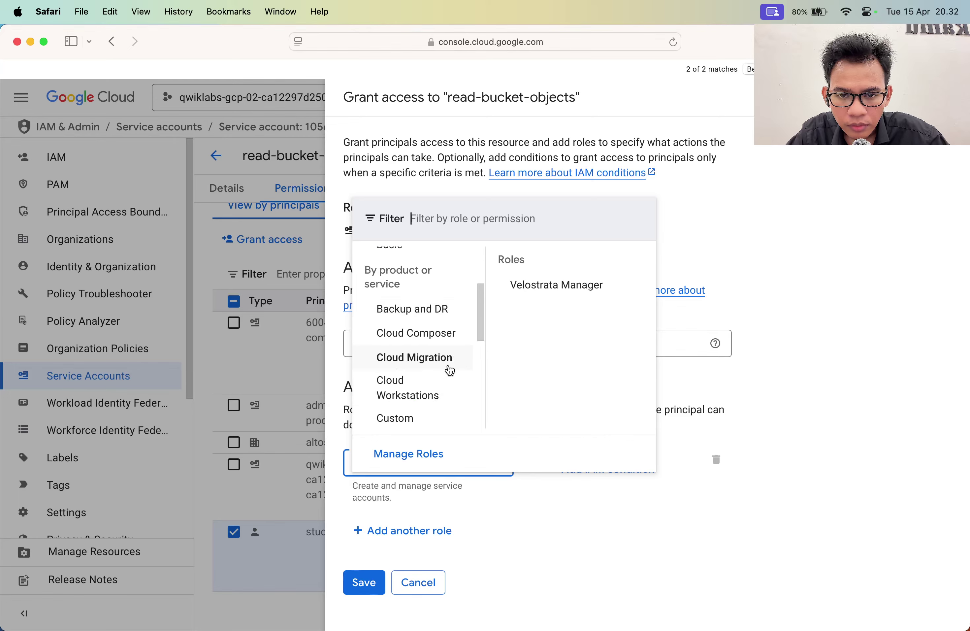
scroll(450, 373, down, 2)
scroll(438, 340, down, 5)
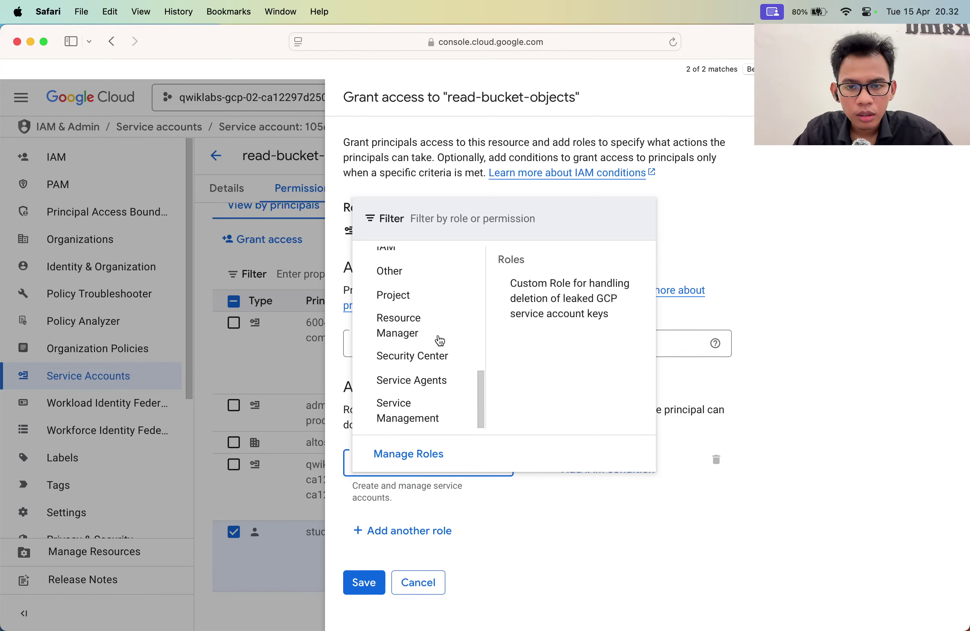
click(424, 538)
click(422, 584)
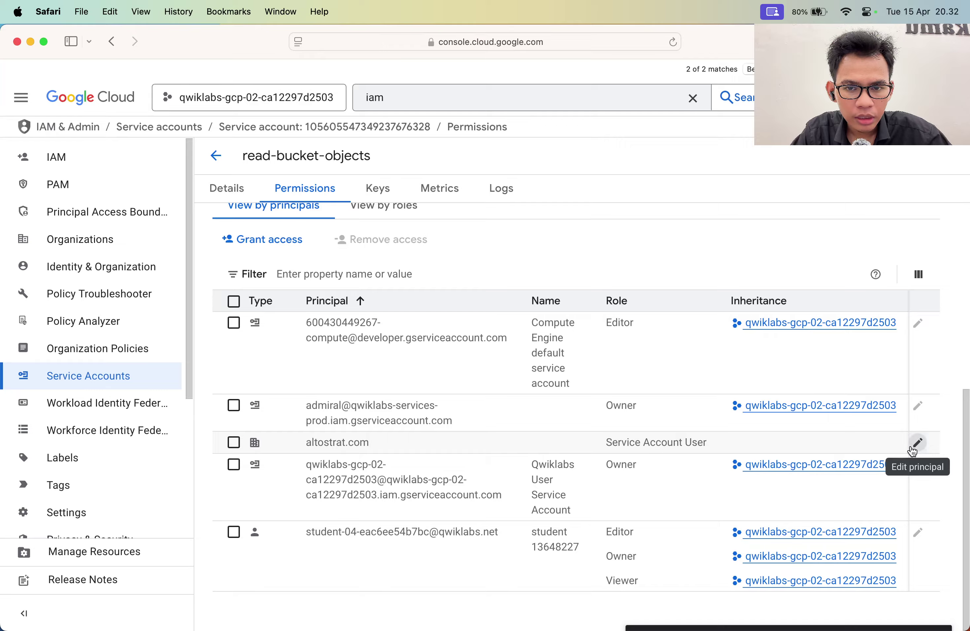
Step: Recheck the lab page in Chrome for where the Compute Engine access has to be granted
key(super+Tab)
scroll(505, 351, down, 2)
scroll(505, 351, up, 6)
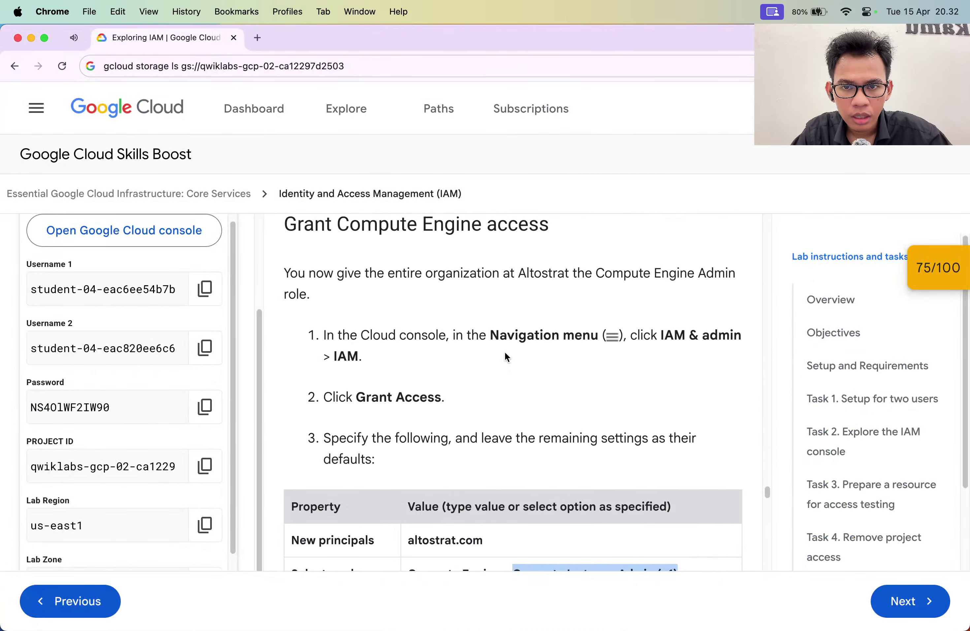
scroll(505, 357, up, 2)
key(super+Tab)
scroll(444, 456, down, 5)
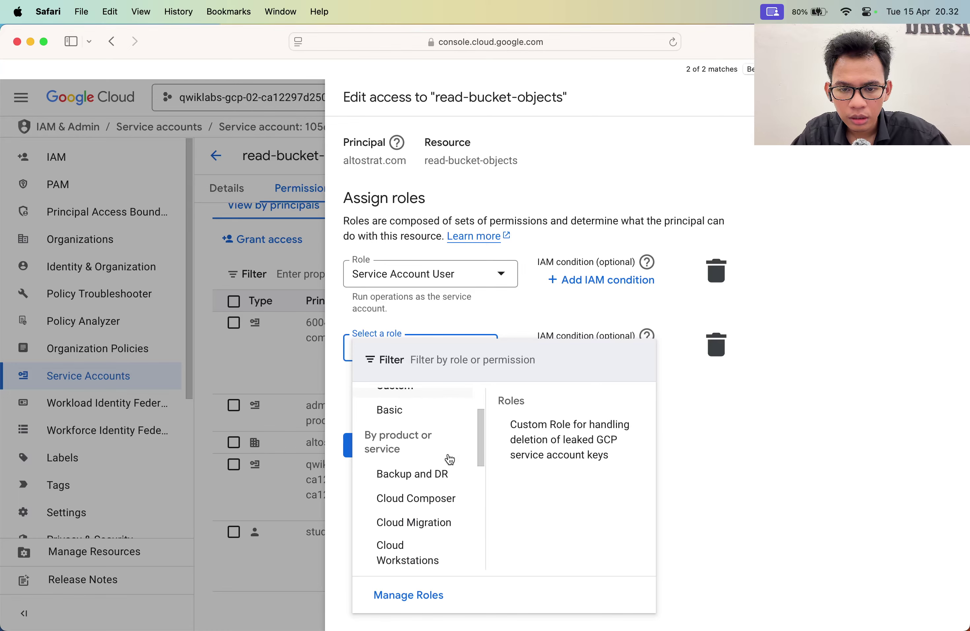
scroll(450, 458, down, 5)
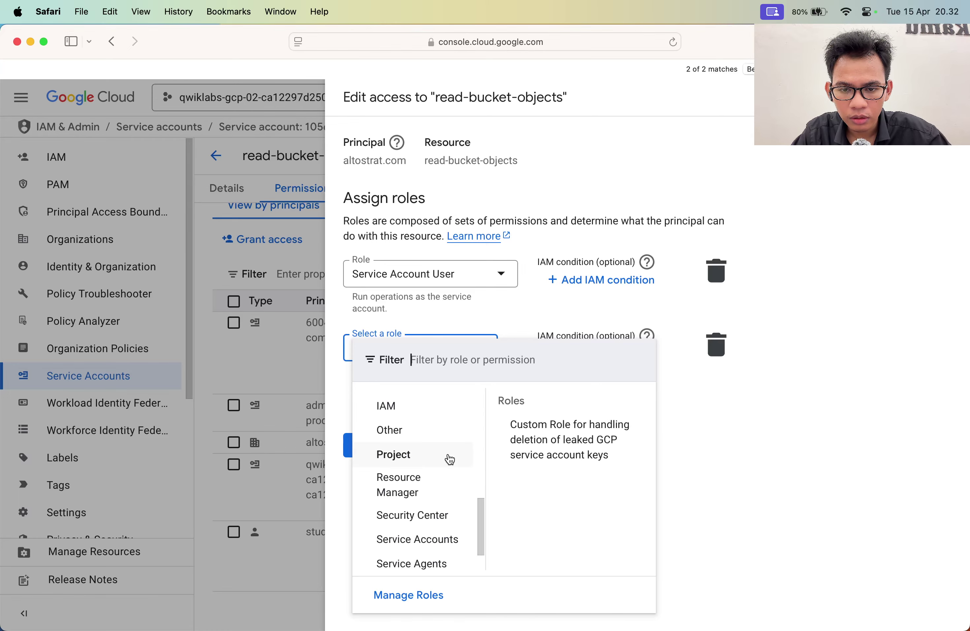
key(Escape)
click(410, 445)
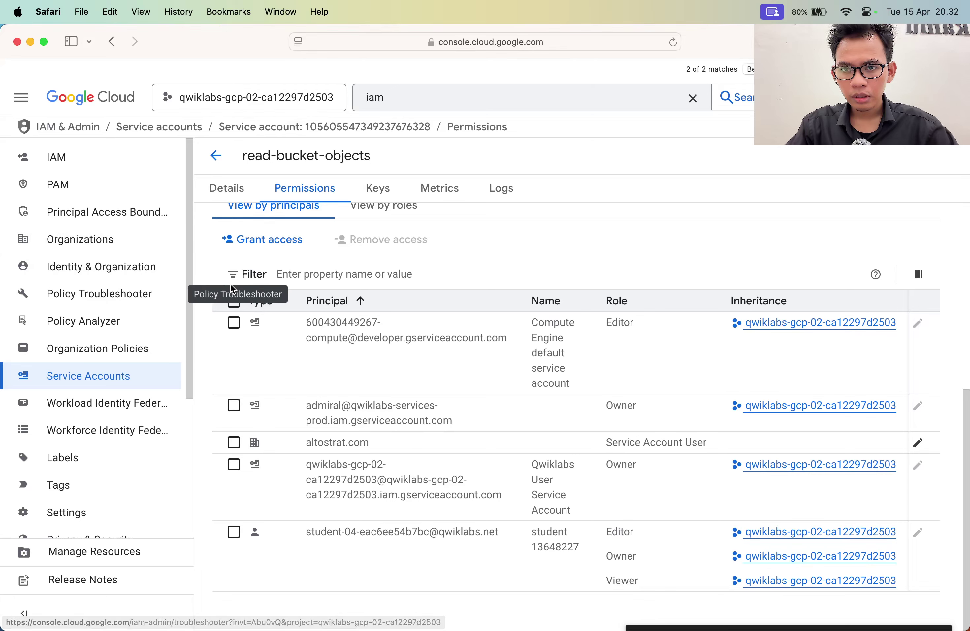
Step: On the project's IAM page, start an access grant for altostrat.com and find the Compute Instance Admin (v1) role under Compute Engine
click(103, 156)
click(262, 387)
click(420, 463)
scroll(453, 411, down, 10)
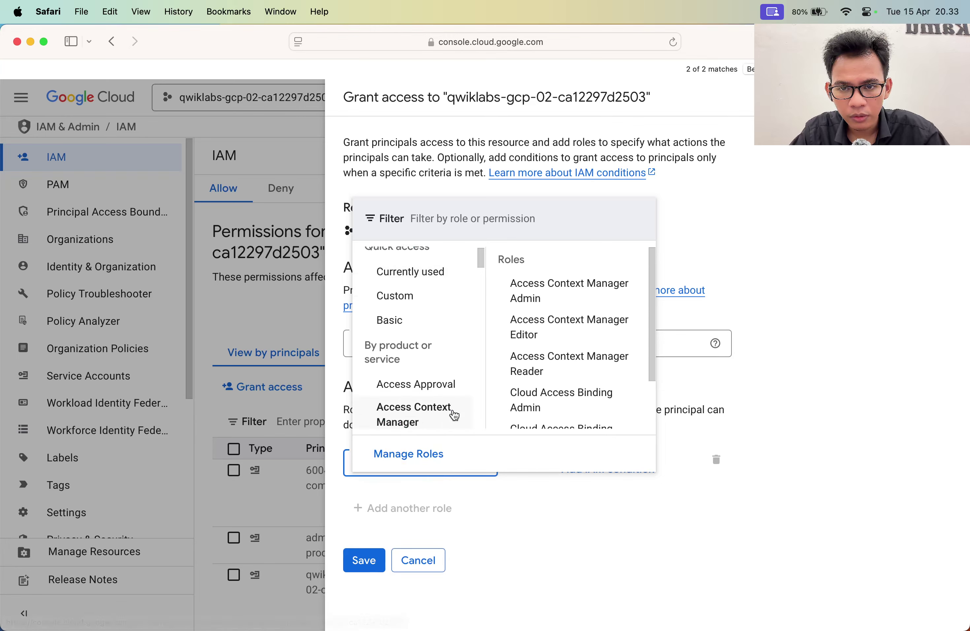
scroll(454, 415, down, 10)
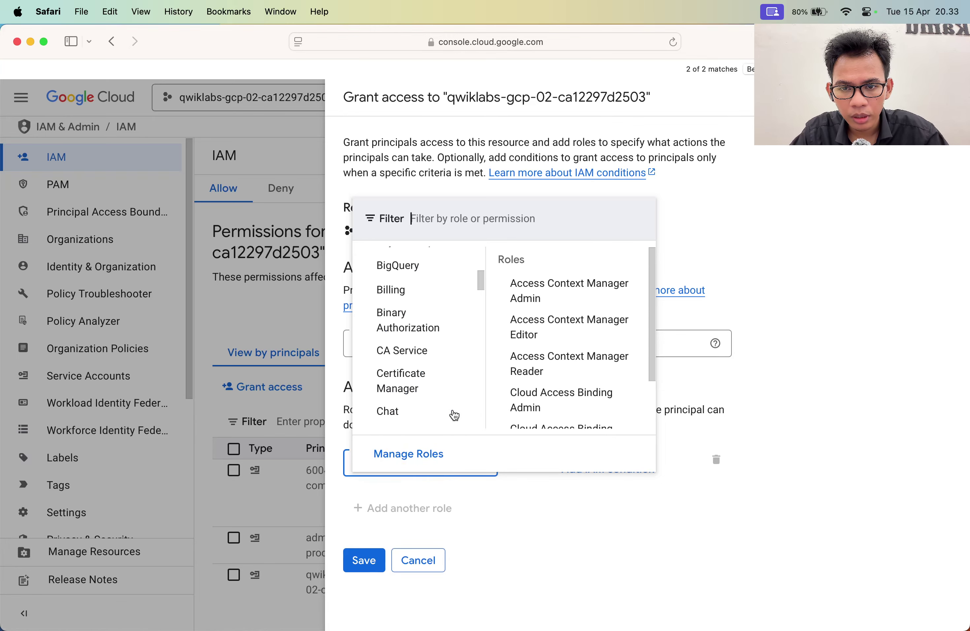
scroll(454, 415, down, 6)
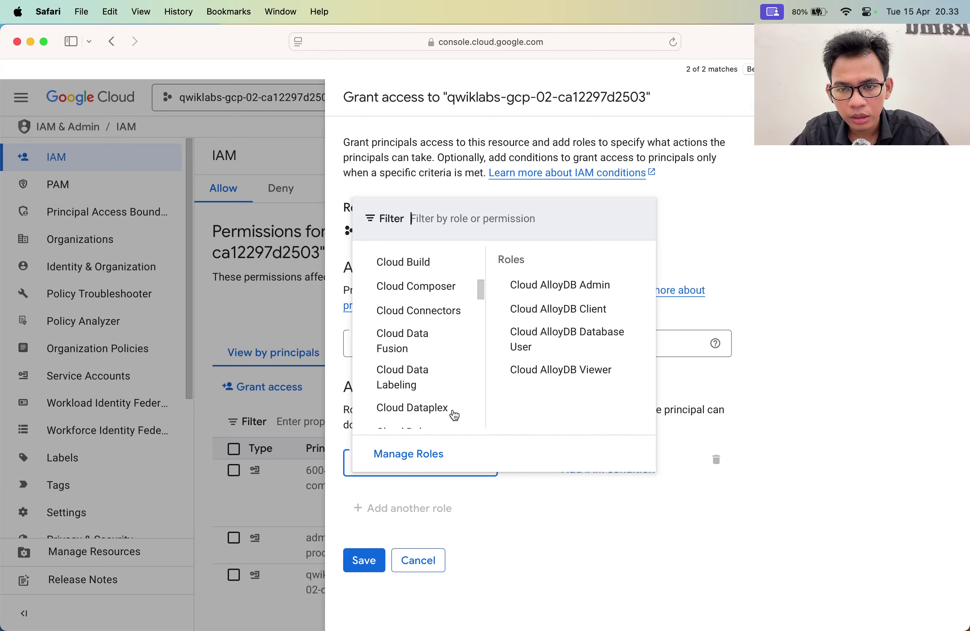
scroll(454, 415, down, 10)
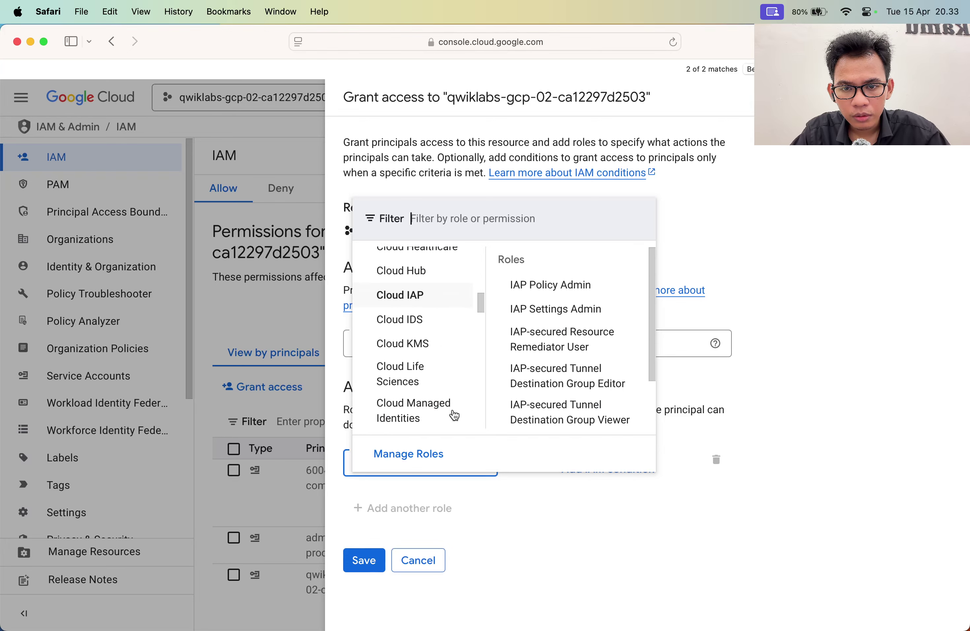
scroll(454, 415, down, 2)
scroll(453, 415, down, 5)
click(415, 314)
scroll(551, 324, down, 1)
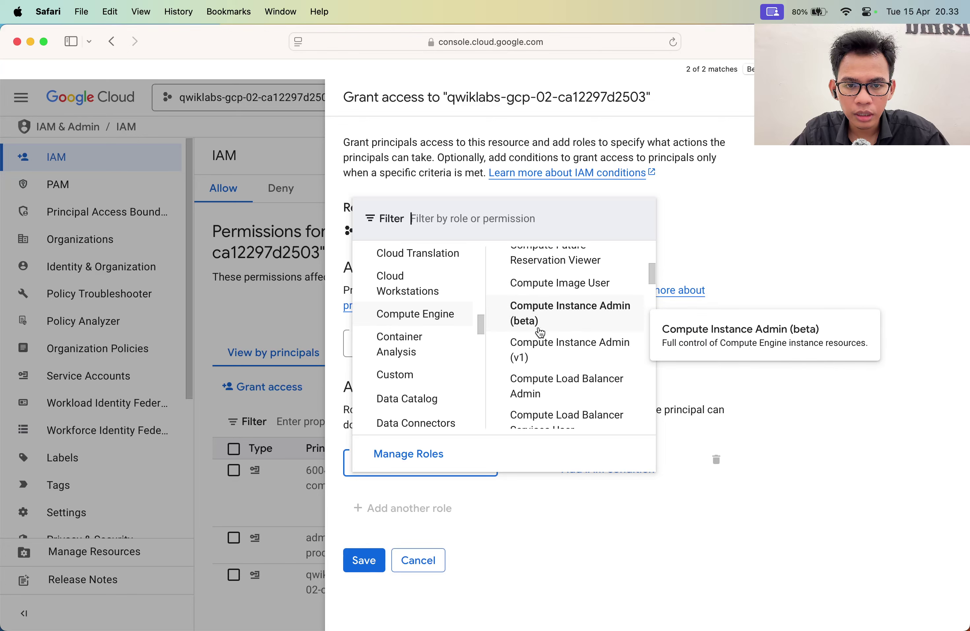
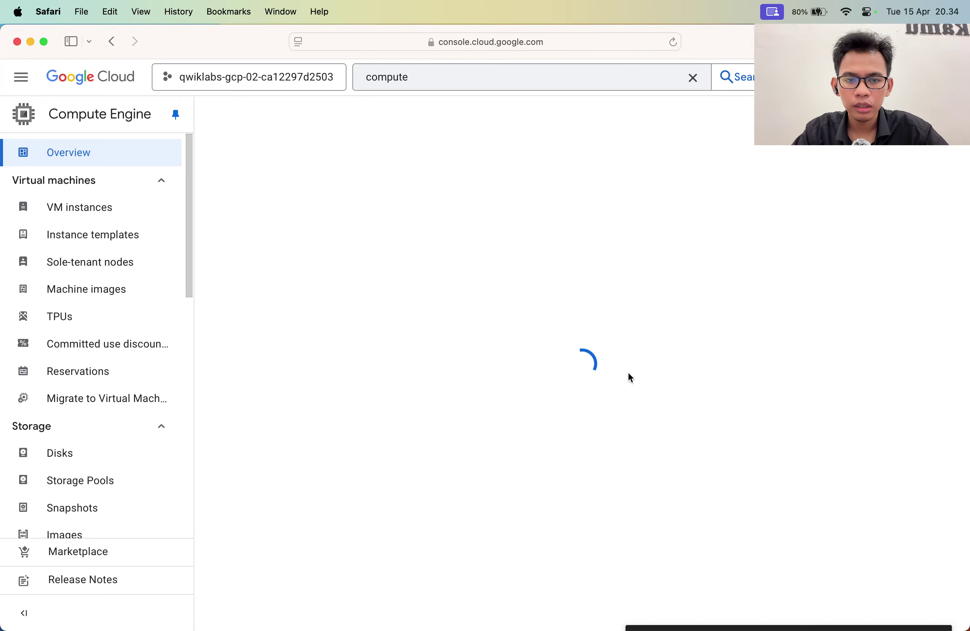
Step: Open a new browser tab in Chrome and dismiss the feature tour on the Create an instance page in Safari
key(super+Tab)
key(super+t)
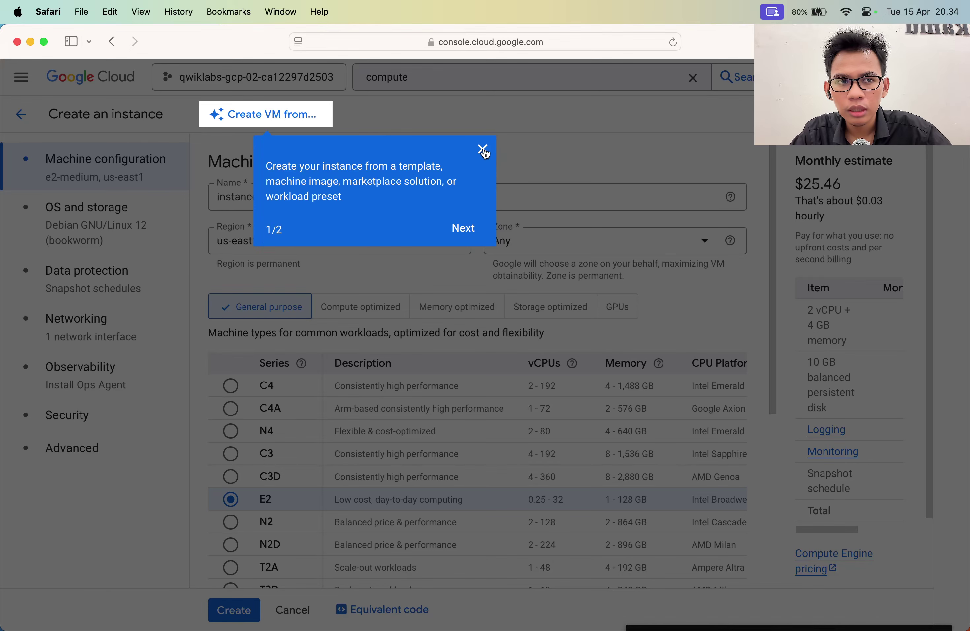
click(811, 12)
click(461, 228)
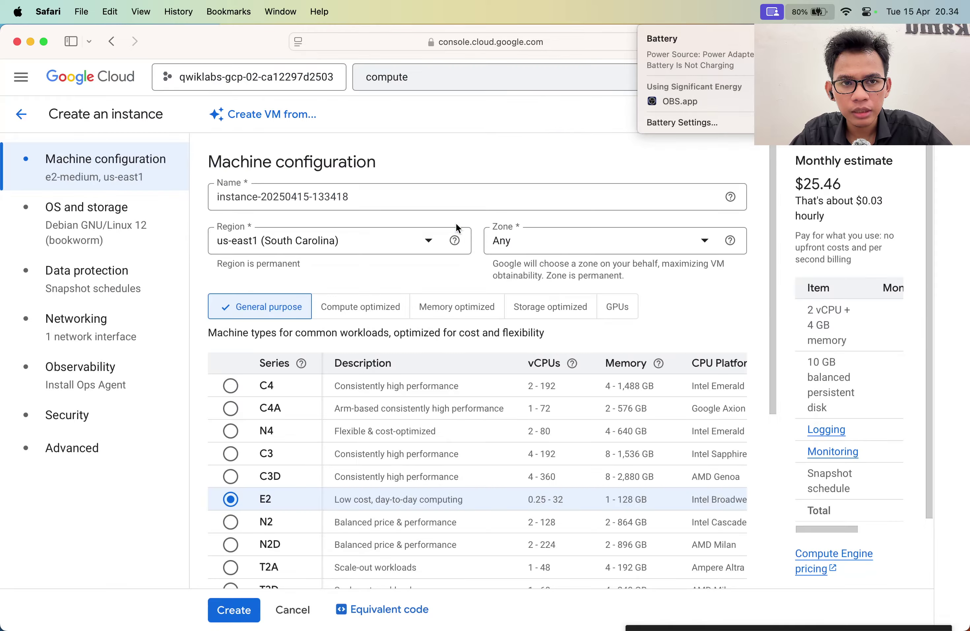
key(super+Tab)
key(Tab)
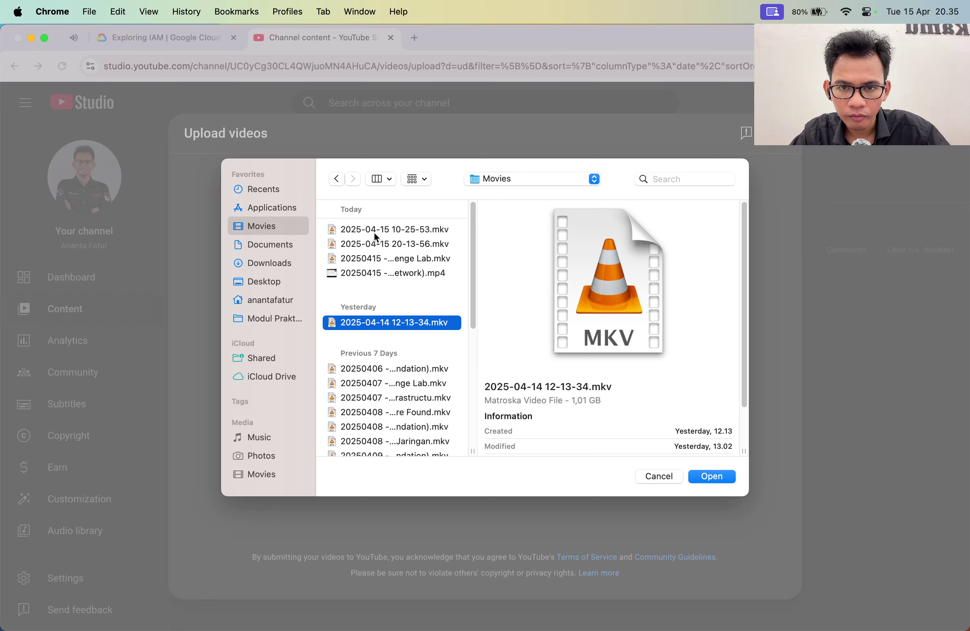
key(Up)
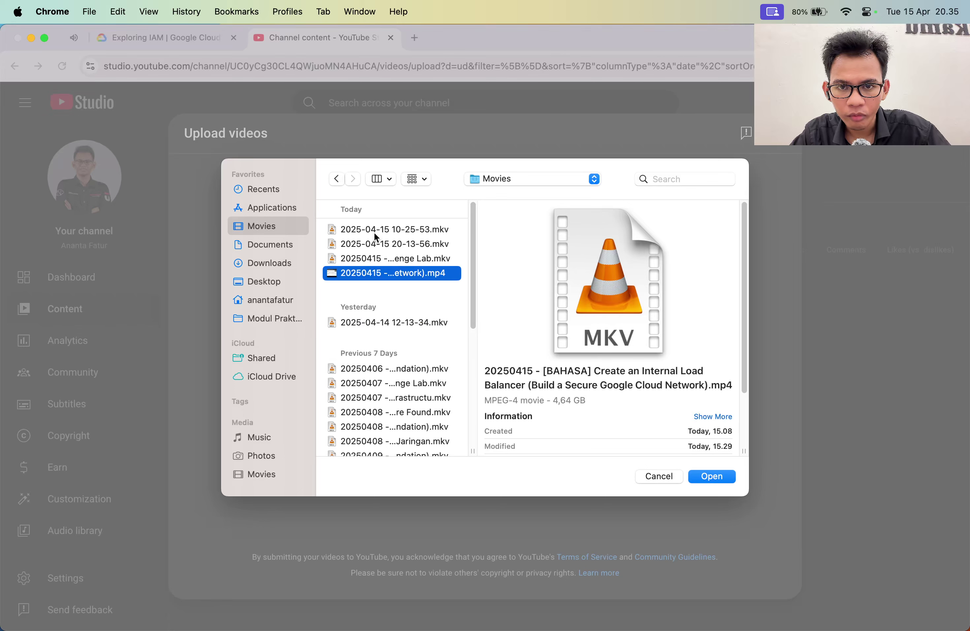
key(Down)
key(Down)
key(Down)
key(Down)
key(Down)
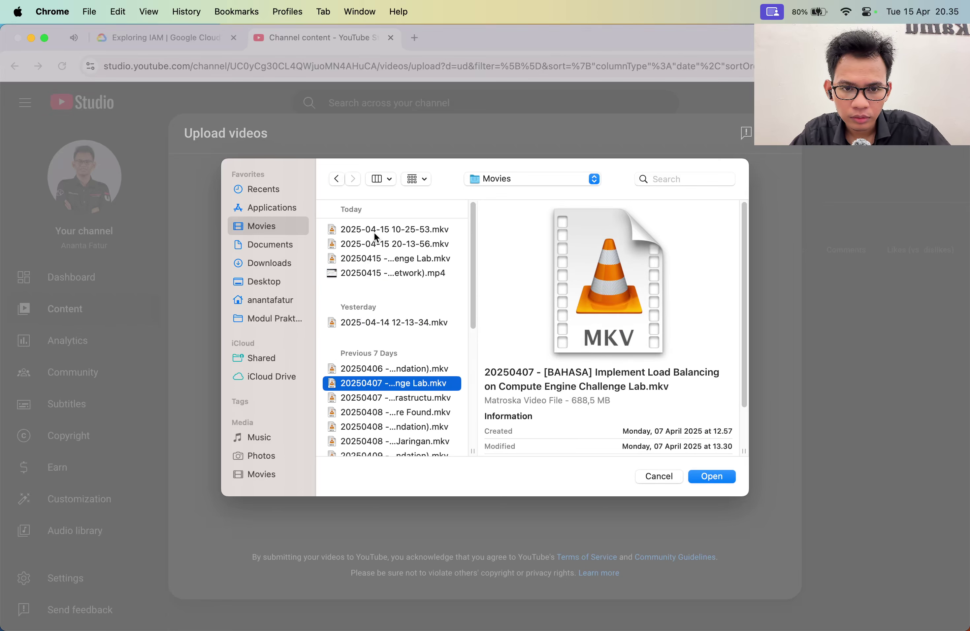
scroll(374, 237, down, 5)
scroll(373, 232, down, 3)
scroll(373, 232, up, 2)
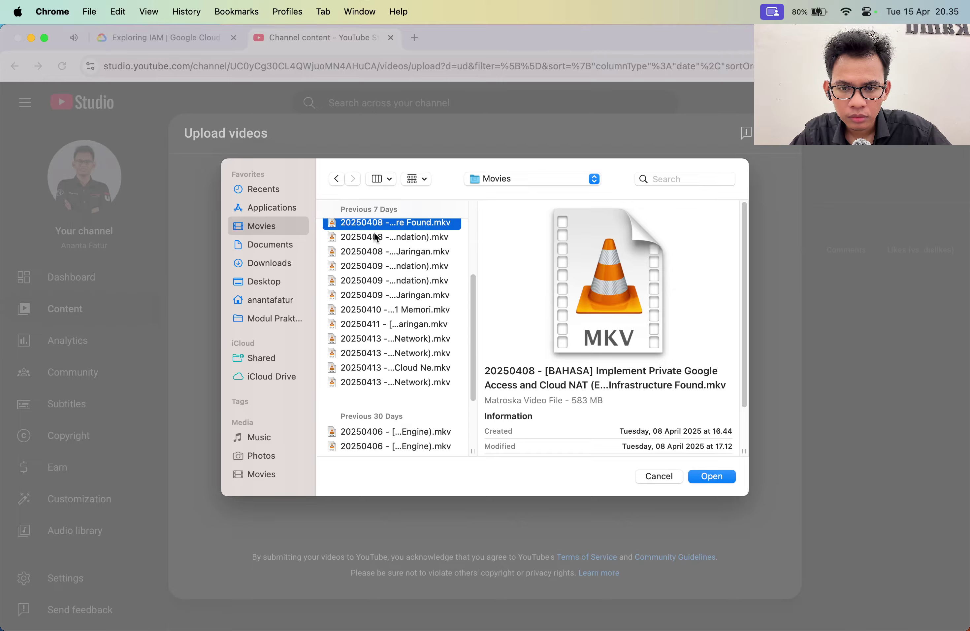
key(Escape)
click(780, 134)
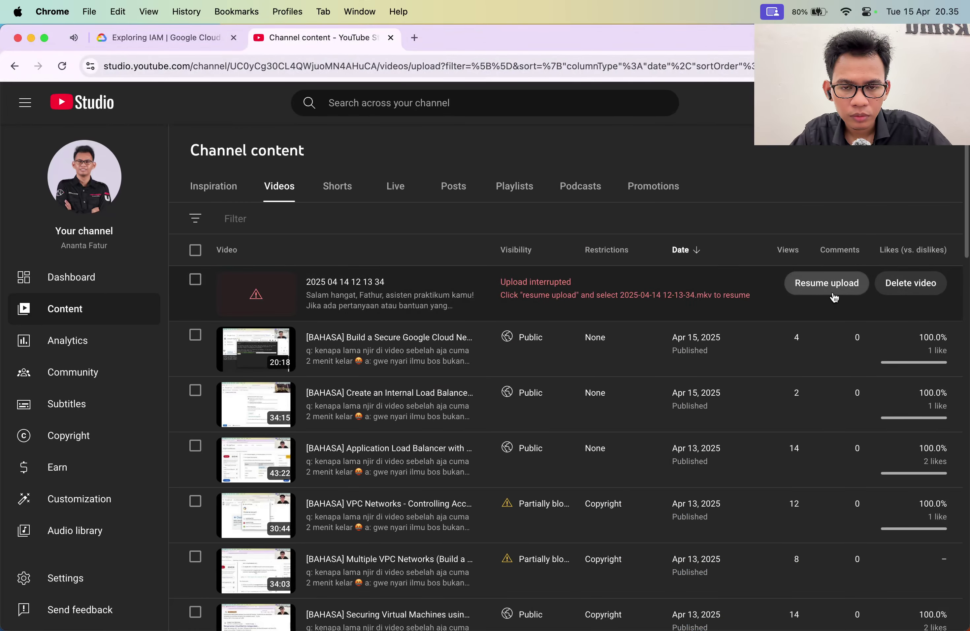
click(815, 282)
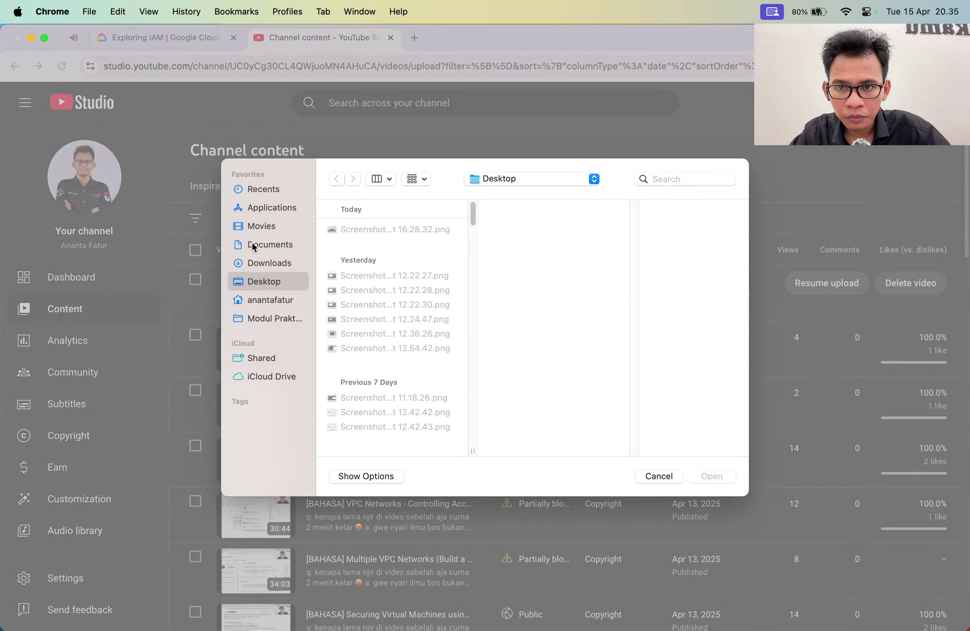
click(254, 245)
click(264, 226)
click(354, 233)
click(712, 476)
Step: Copy the name demoiam from the lab page in Chrome and use it as the new instance's name in Safari
click(166, 37)
double_click(450, 357)
key(super+c)
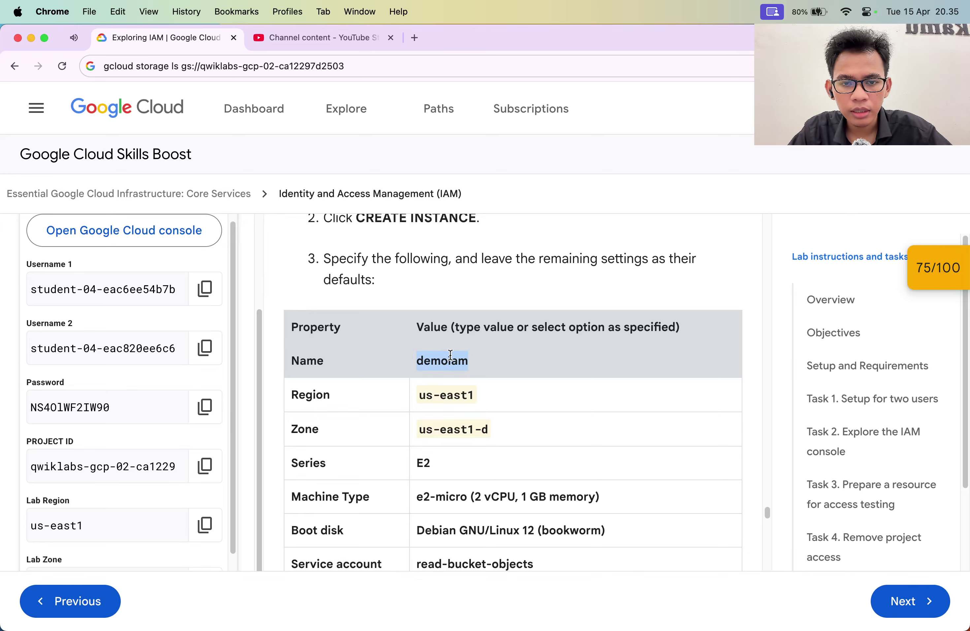
key(super+Tab)
key(super+Tab)
click(400, 193)
key(super+a)
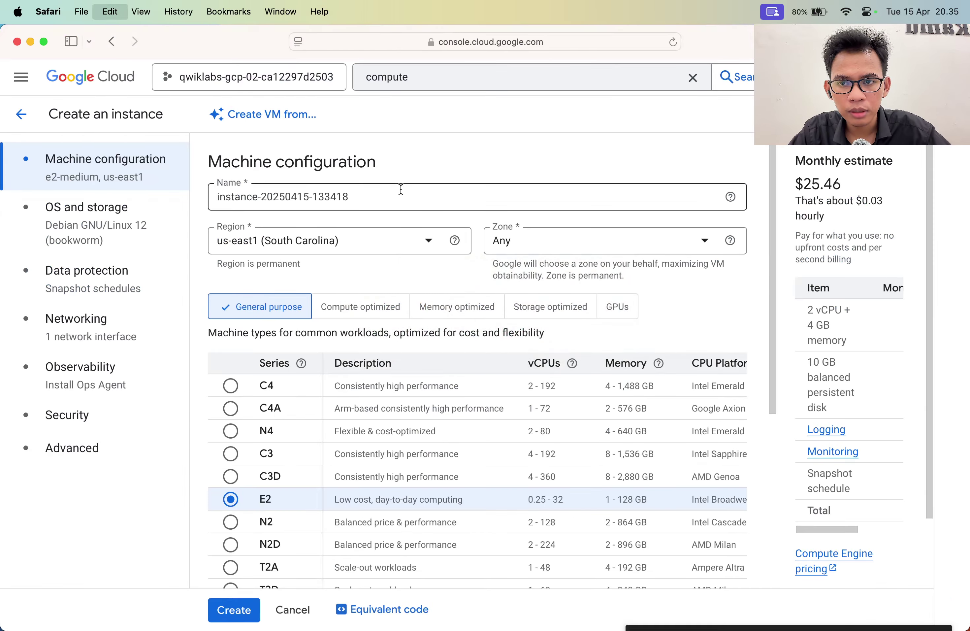
key(super+v)
Step: Following the lab's table, set the instance's zone to us-east1-d and its machine type to e2-micro
key(super+Tab)
key(super+Tab)
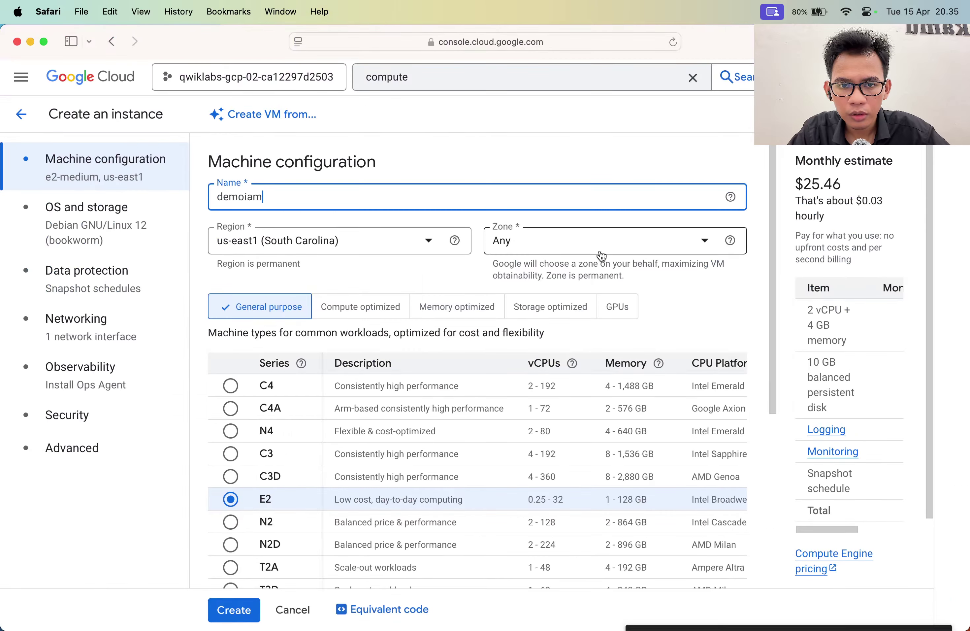
click(573, 245)
key(super+Tab)
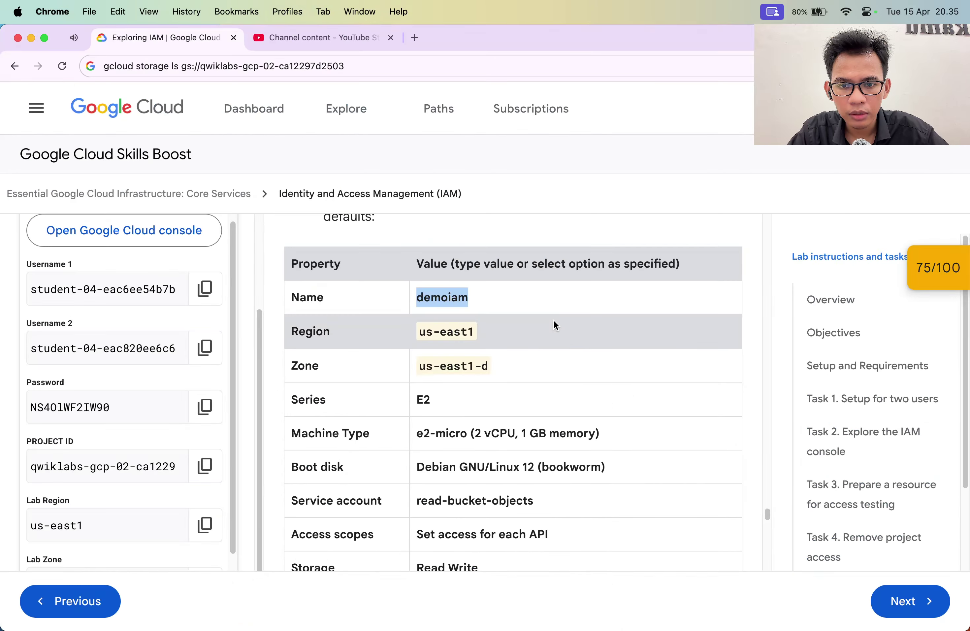
scroll(553, 320, down, 2)
key(super+Tab)
click(379, 468)
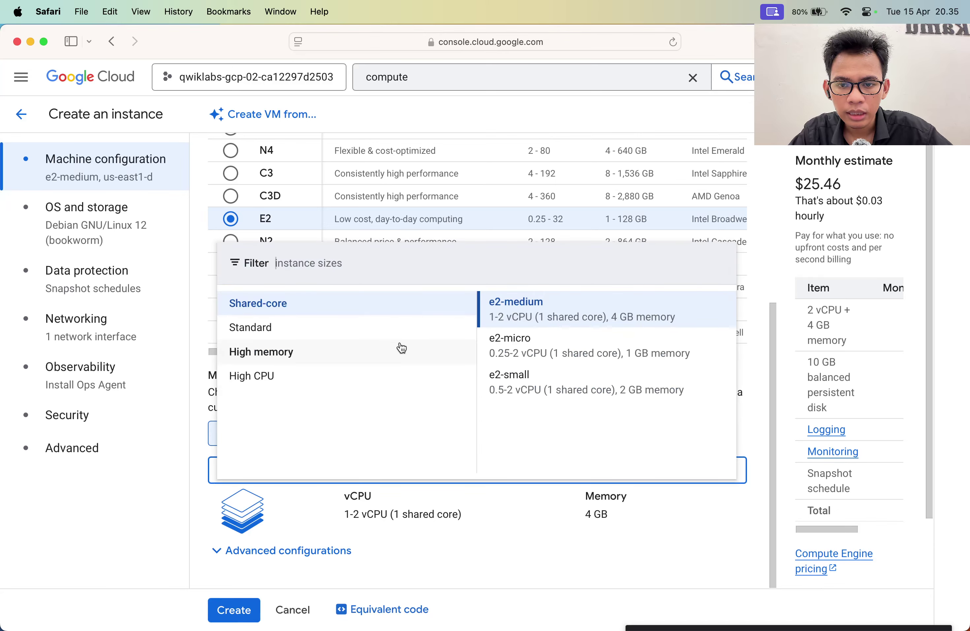
click(510, 346)
Step: In the instance's Security settings, assign the read-bucket-objects service account
key(super+Tab)
key(super+Tab)
click(135, 391)
click(135, 413)
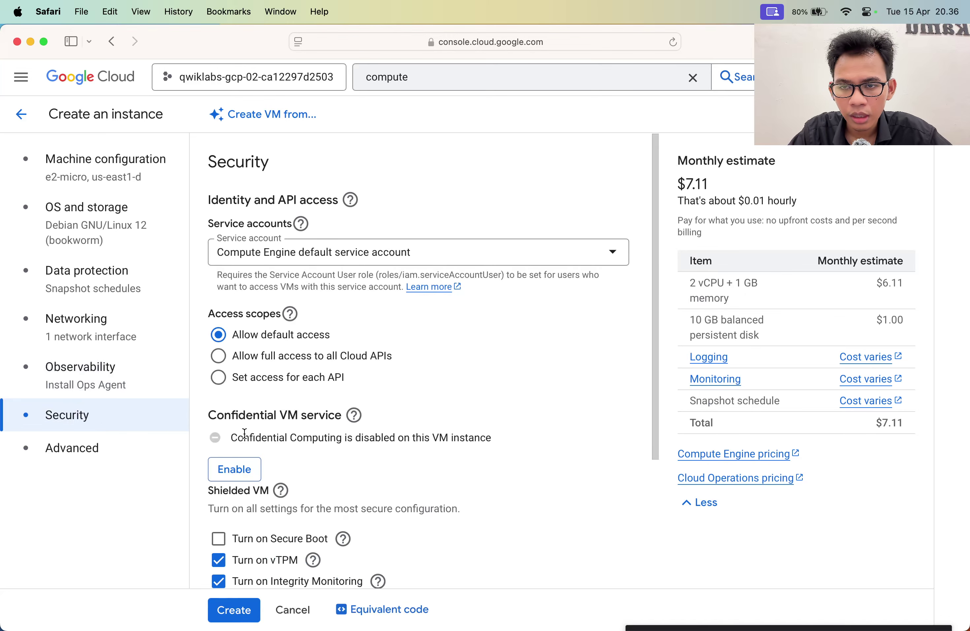
scroll(346, 221, down, 1)
click(348, 251)
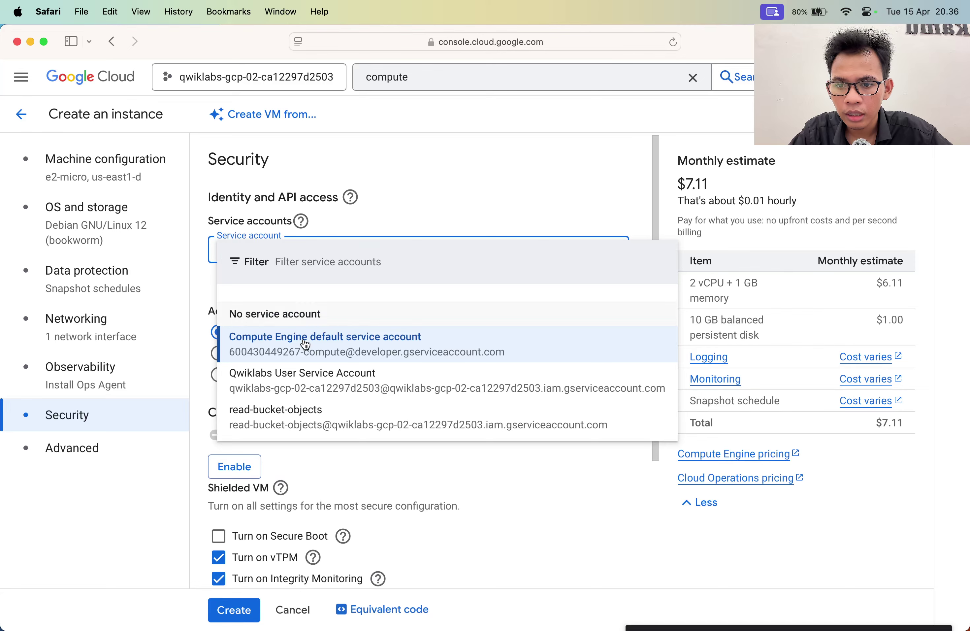
click(296, 432)
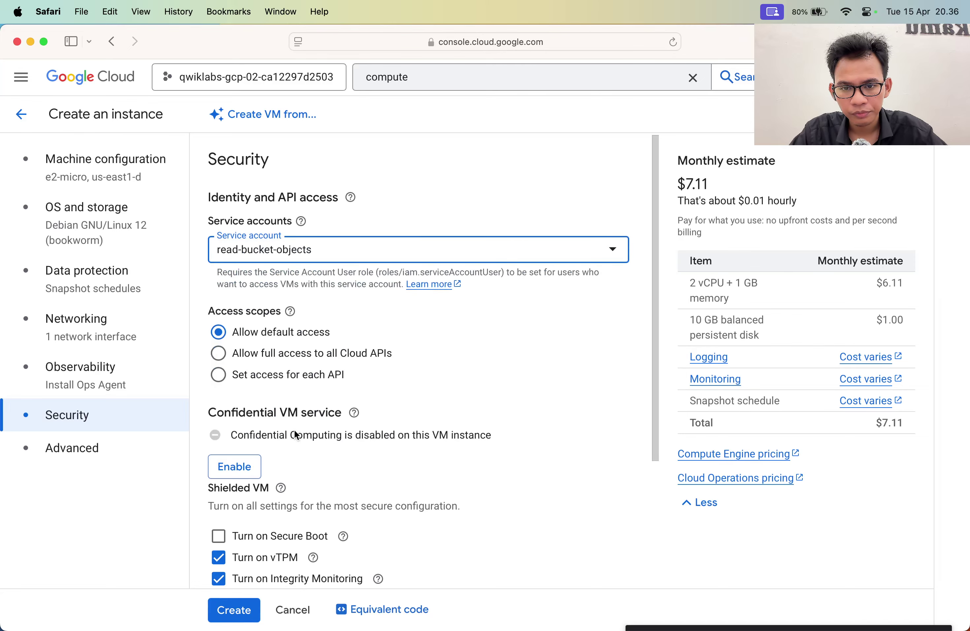
Step: Check the lab's access scopes value in Chrome and choose Set access for each API for the instance
key(super+Tab)
key(super+Tab)
scroll(271, 280, down, 8)
click(214, 240)
scroll(271, 279, down, 8)
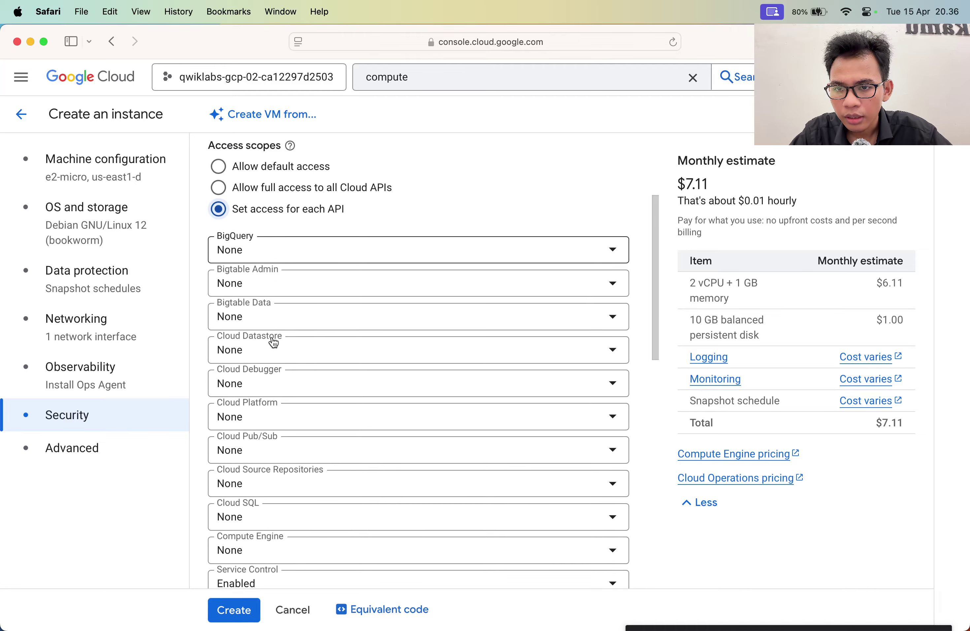
Step: Set the instance's Storage access scope to Read Write and create the demoiam VM
scroll(270, 338, down, 7)
key(super+Tab)
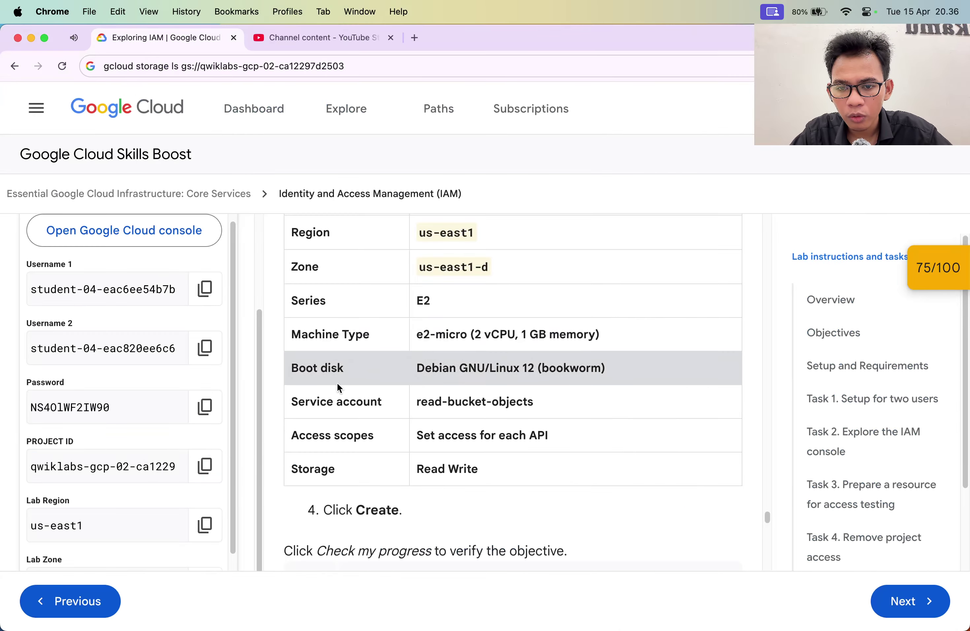
scroll(328, 385, down, 2)
key(super+Tab)
scroll(324, 395, up, 5)
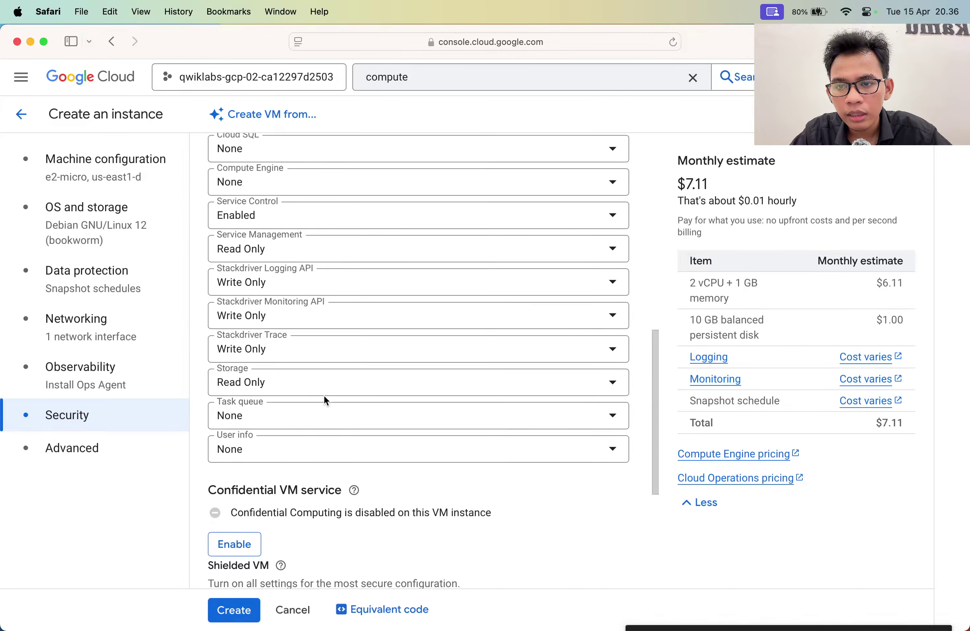
click(253, 492)
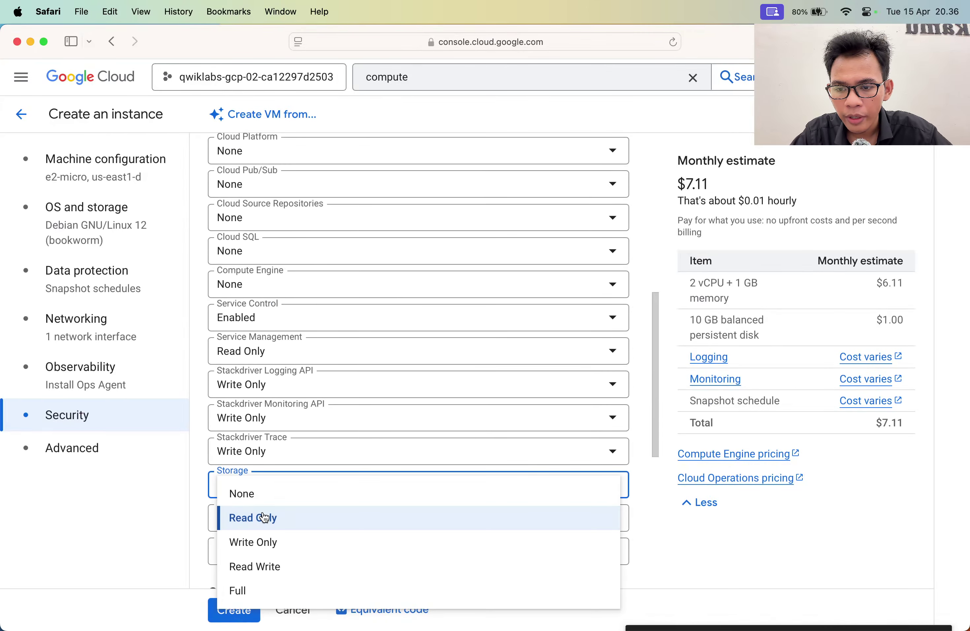
click(268, 572)
scroll(270, 571, down, 8)
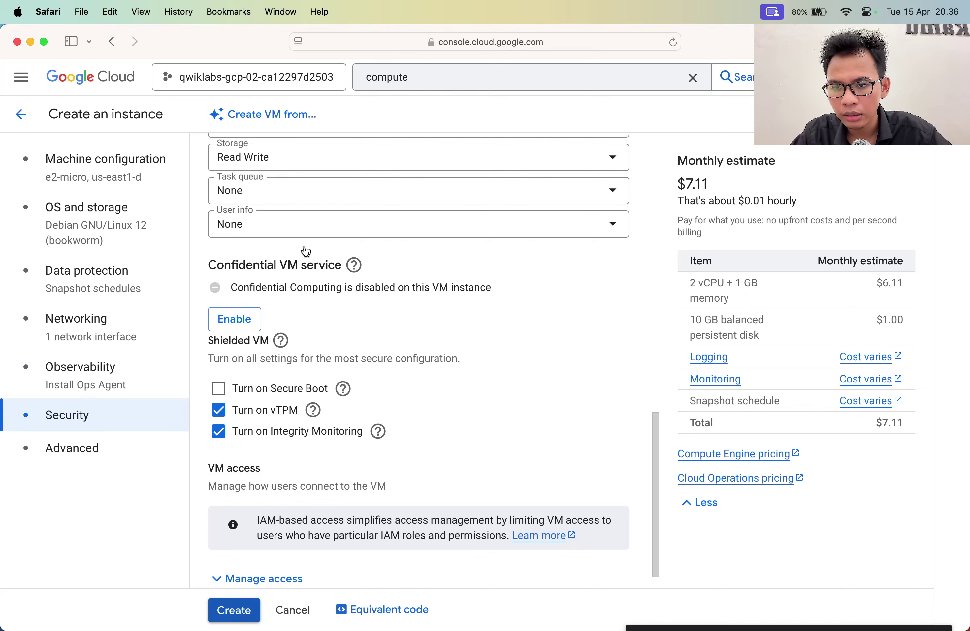
click(233, 609)
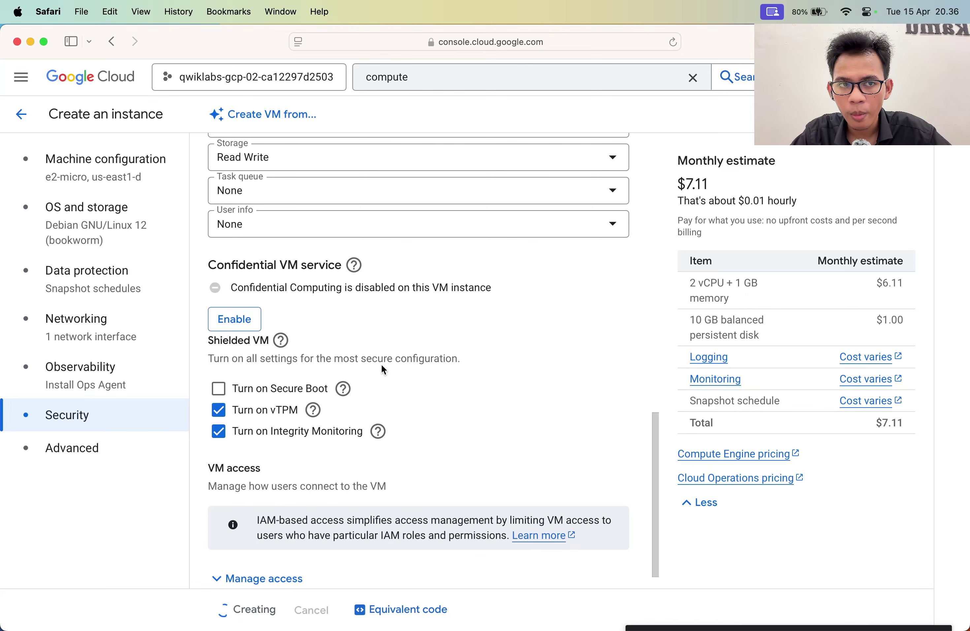
Step: Check the YouTube upload's progress in Chrome and the demoiam VM's creation status in Safari
key(super+Tab)
click(315, 38)
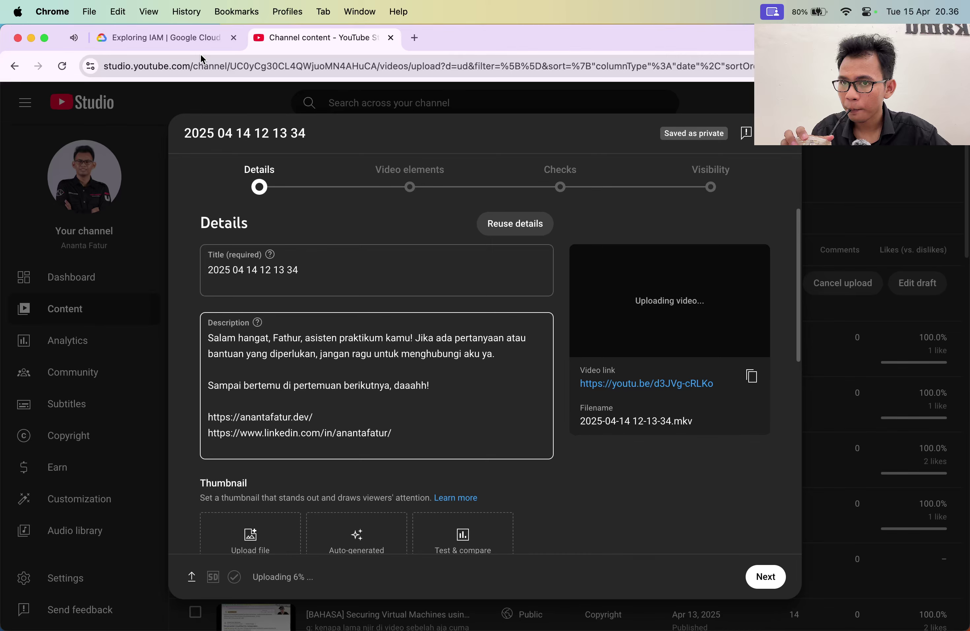
click(200, 53)
key(super+Tab)
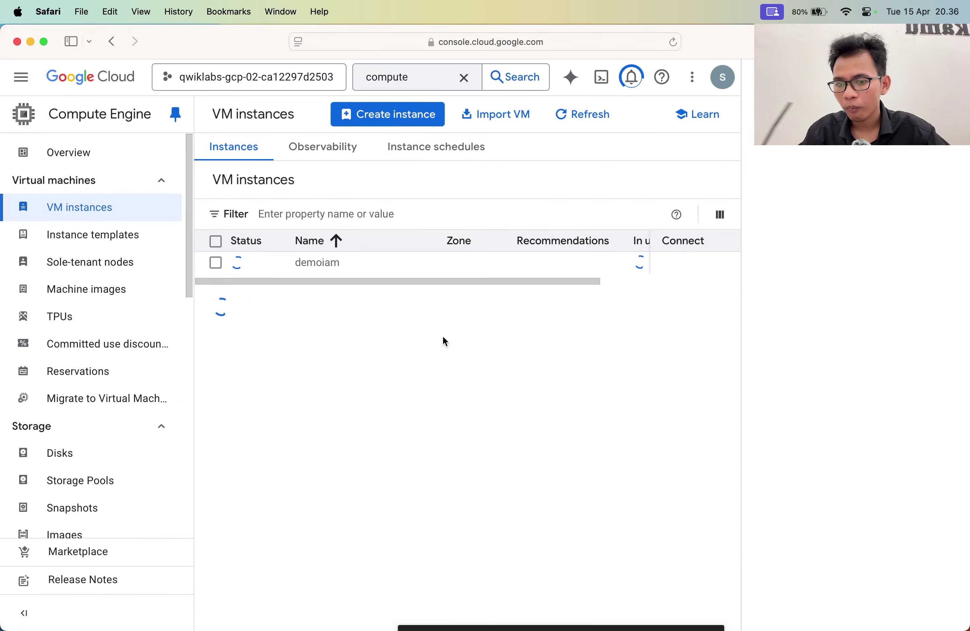
key(super+Tab)
key(super+Tab)
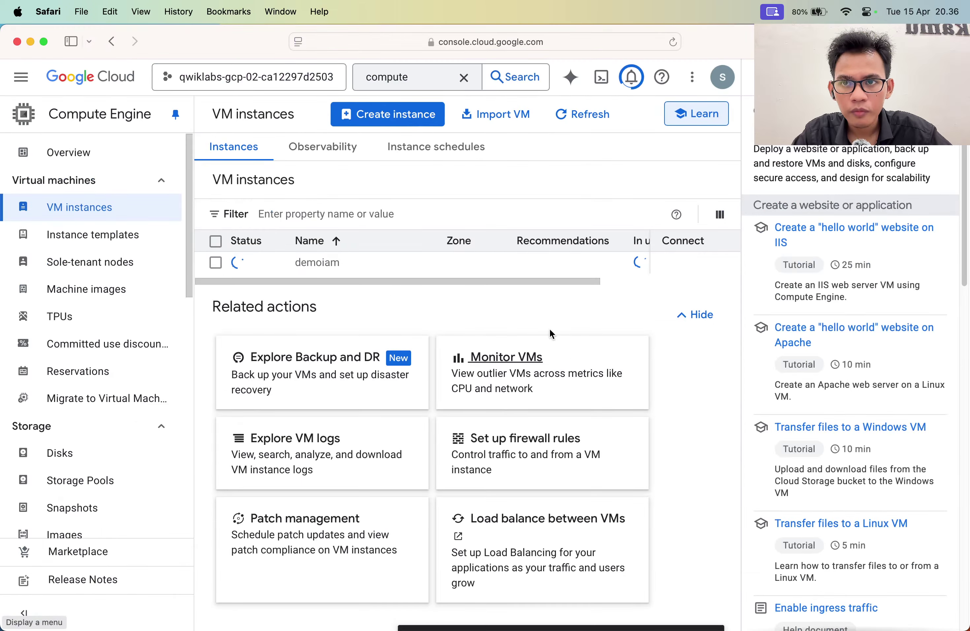
Step: Search the console for iam & admin, open it in a new tab and go to its Service Accounts page
click(386, 102)
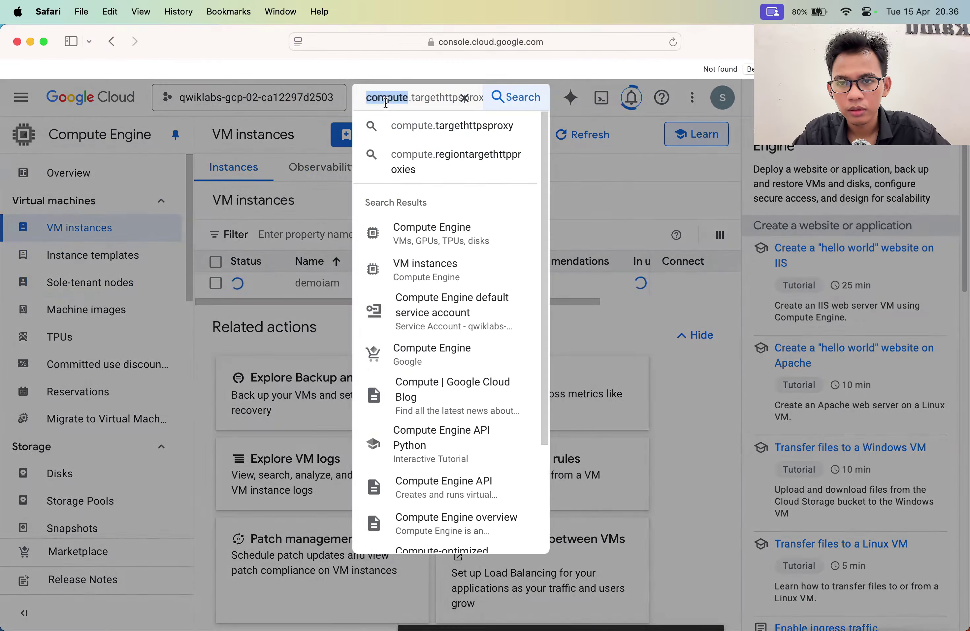
text(iam & admin)
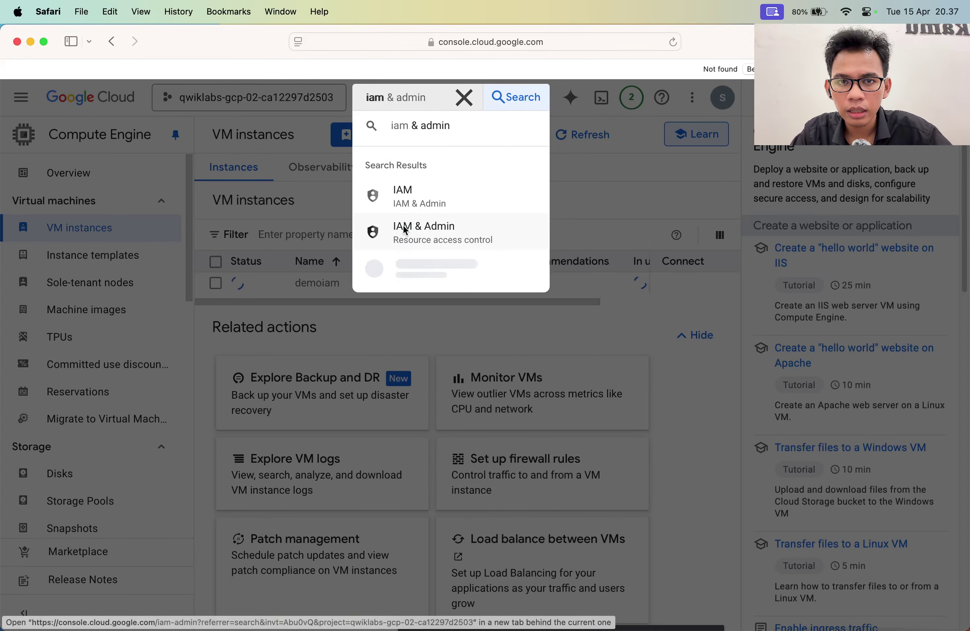
key(super+Tab)
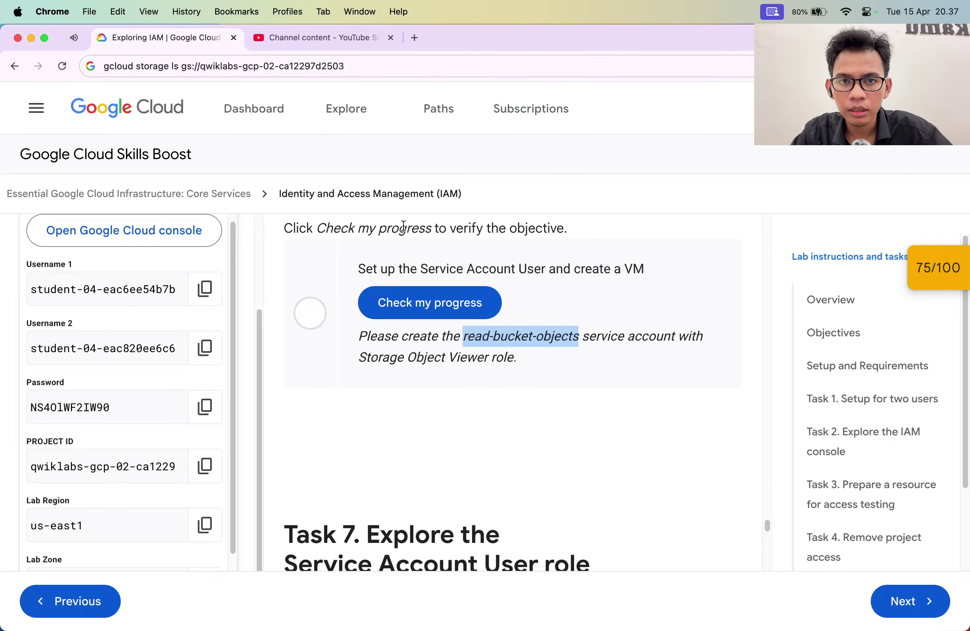
key(super+Tab)
click(404, 226)
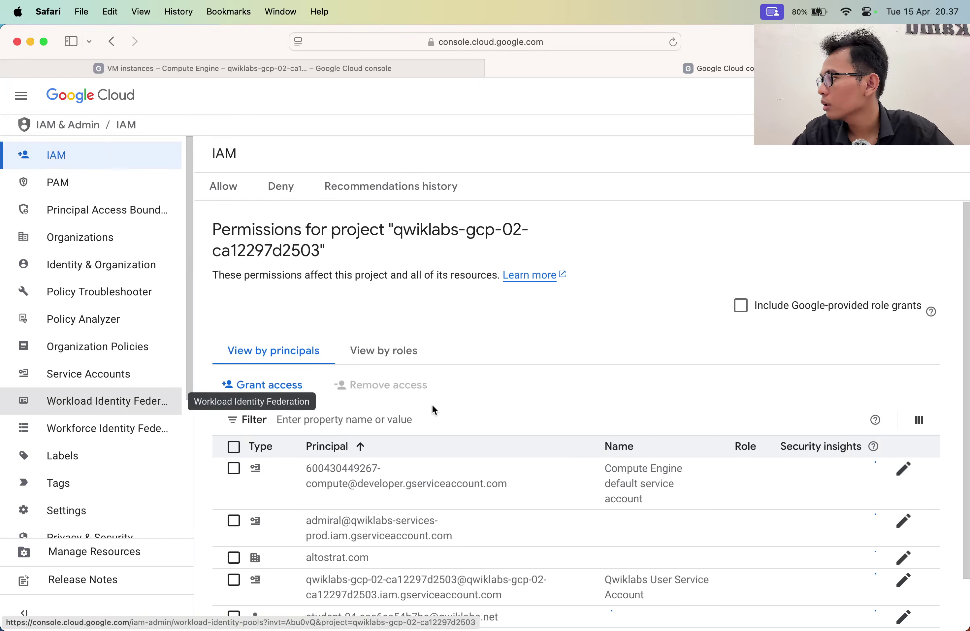
scroll(505, 434, down, 3)
click(103, 394)
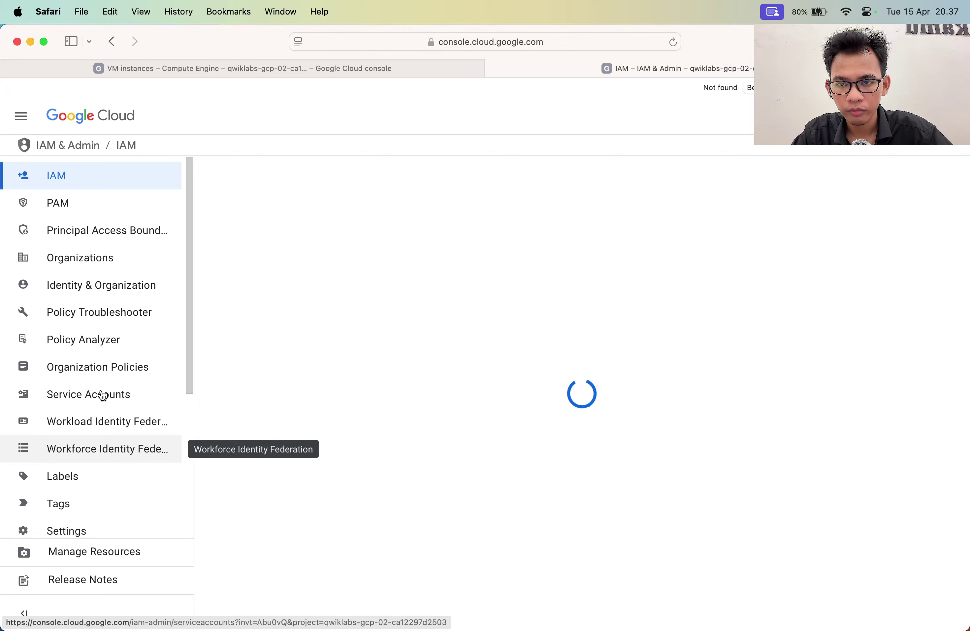
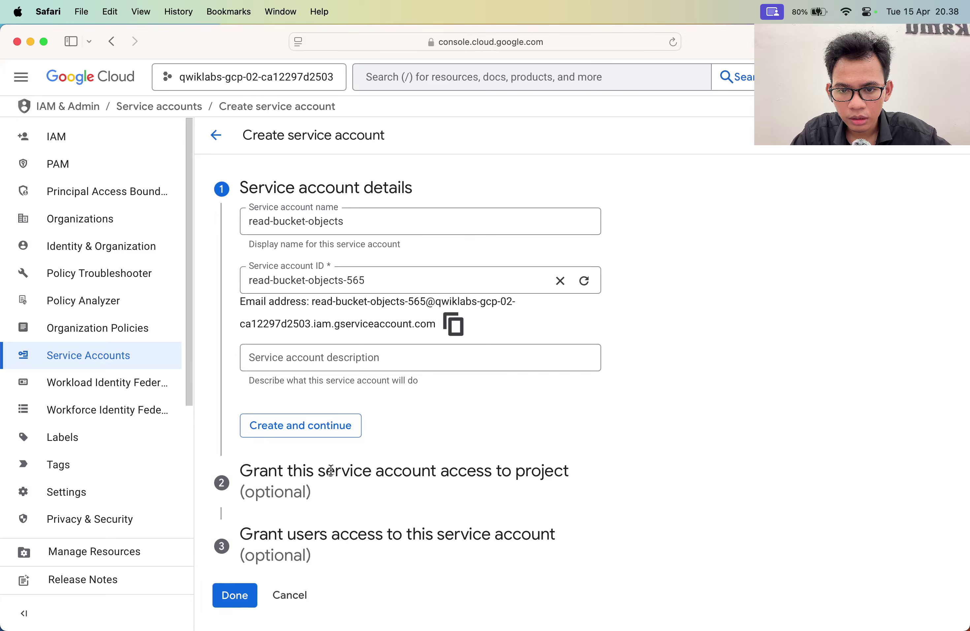
Step: Create the read-bucket-objects service account with ID read-bucket-objects-565 and grant it the Storage Object Viewer role
click(291, 434)
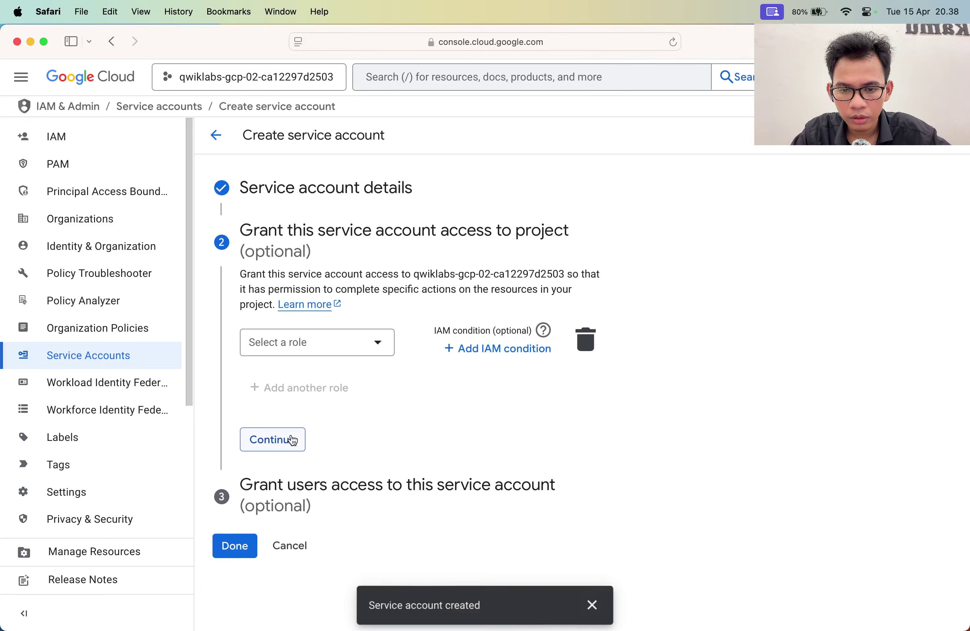
click(336, 351)
text(Storage Object Viewer)
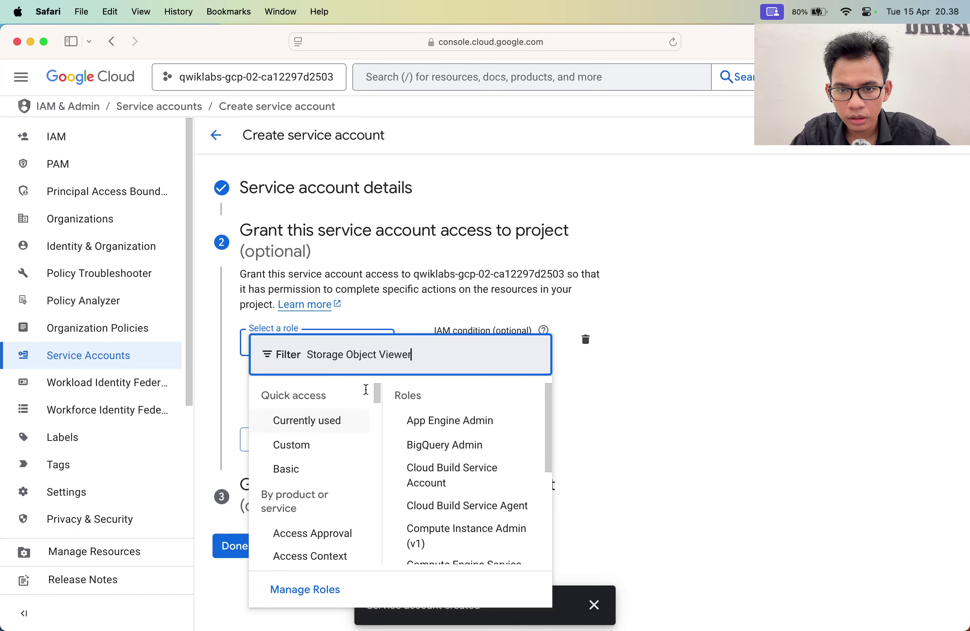
click(385, 418)
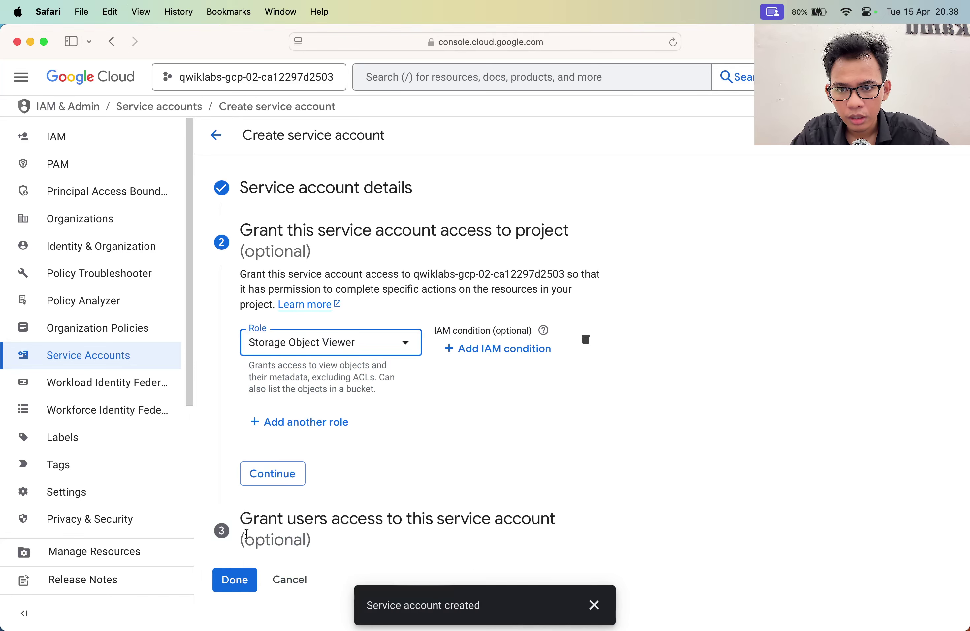
click(232, 579)
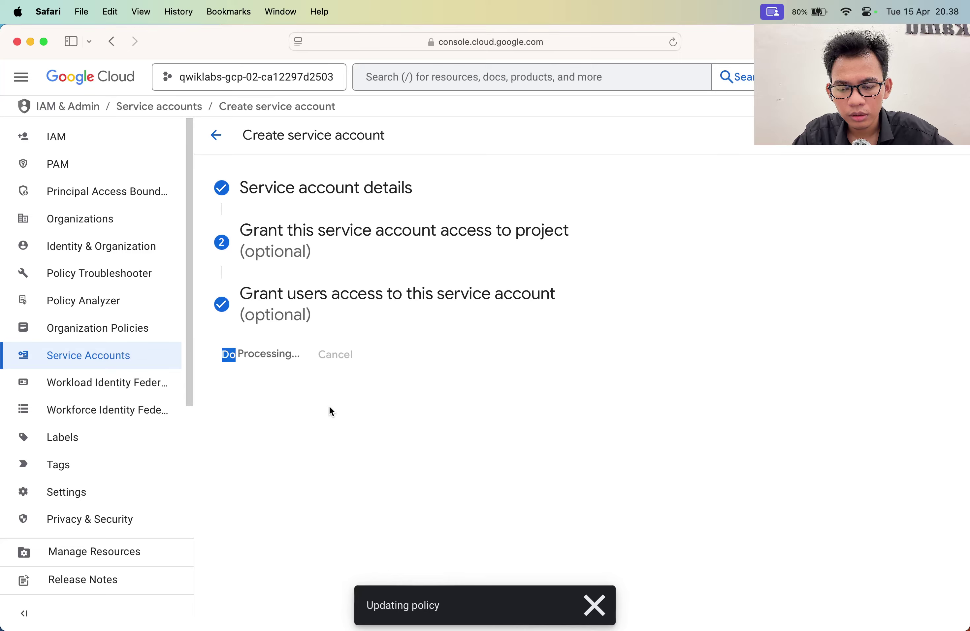
Step: Review the service accounts list and find the service account name copied from the lab page in Chrome
scroll(426, 483, down, 1)
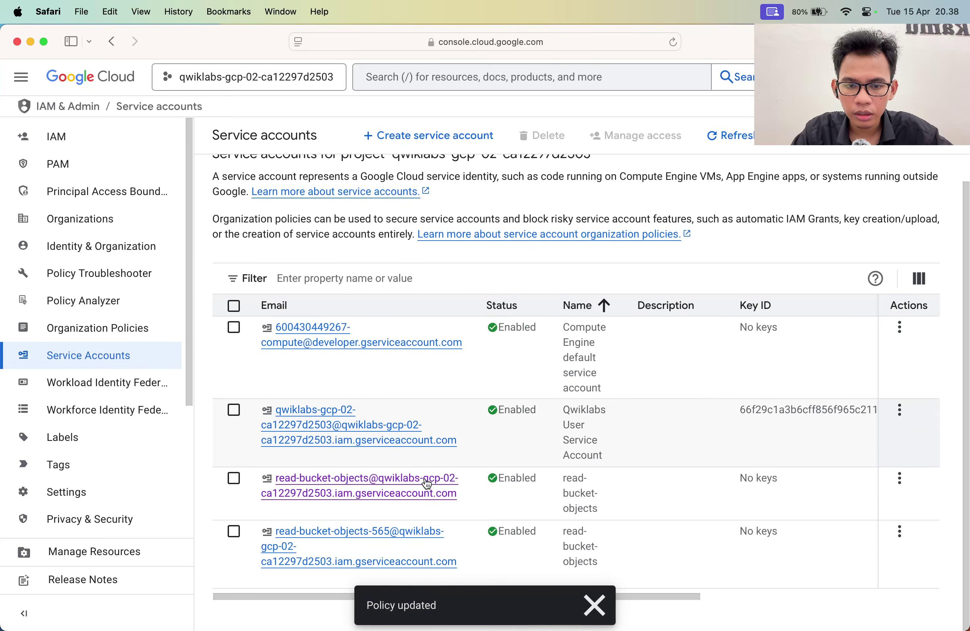
scroll(426, 484, up, 1)
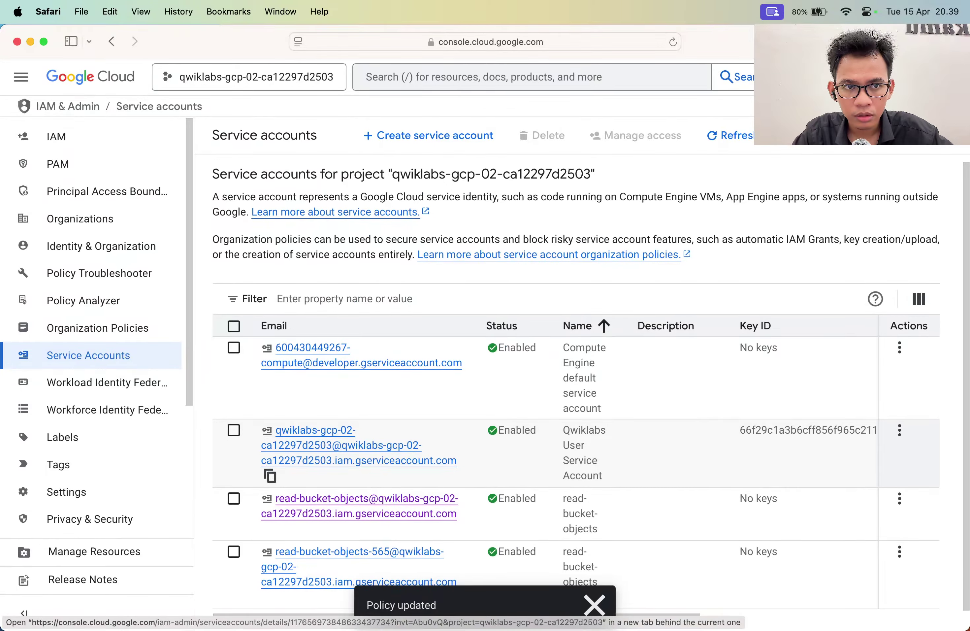
key(super+Tab)
key(super+c)
drag(463, 397, 532, 398)
key(super+c)
key(super+Tab)
key(super+f)
key(super+v)
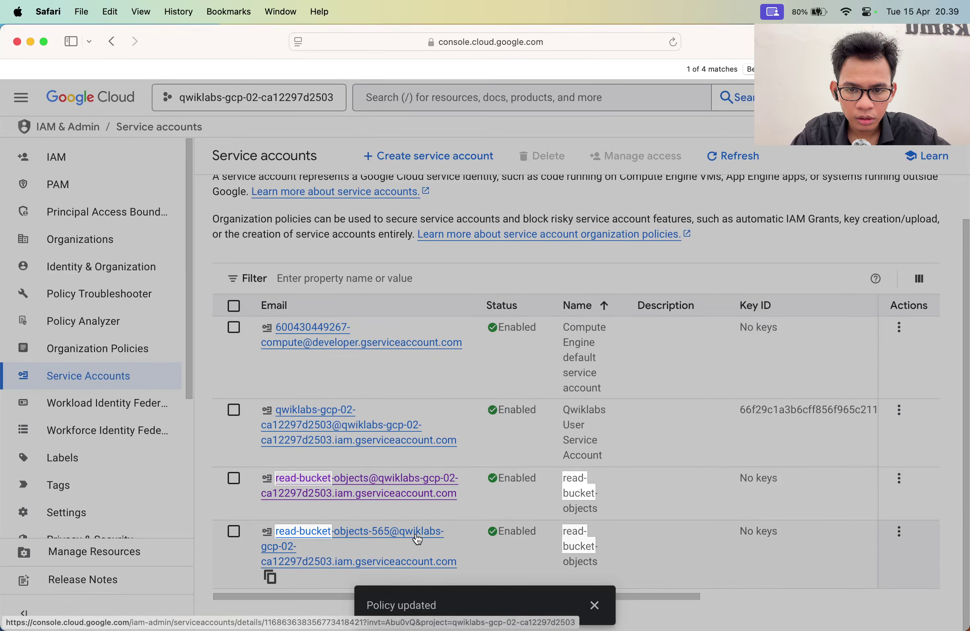
Step: Delete the duplicate read-bucket-objects-565 service account
click(898, 478)
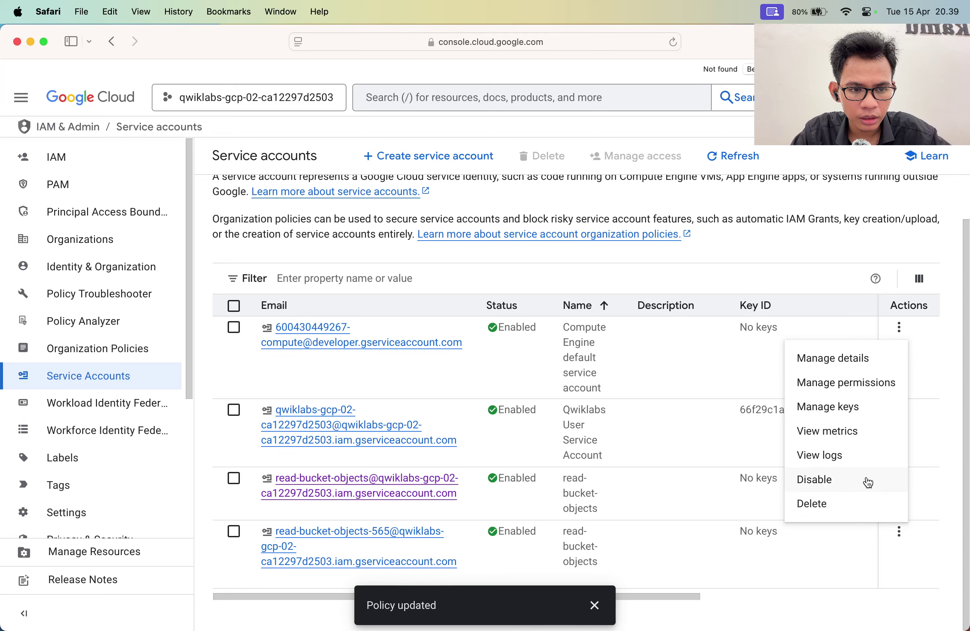
click(863, 503)
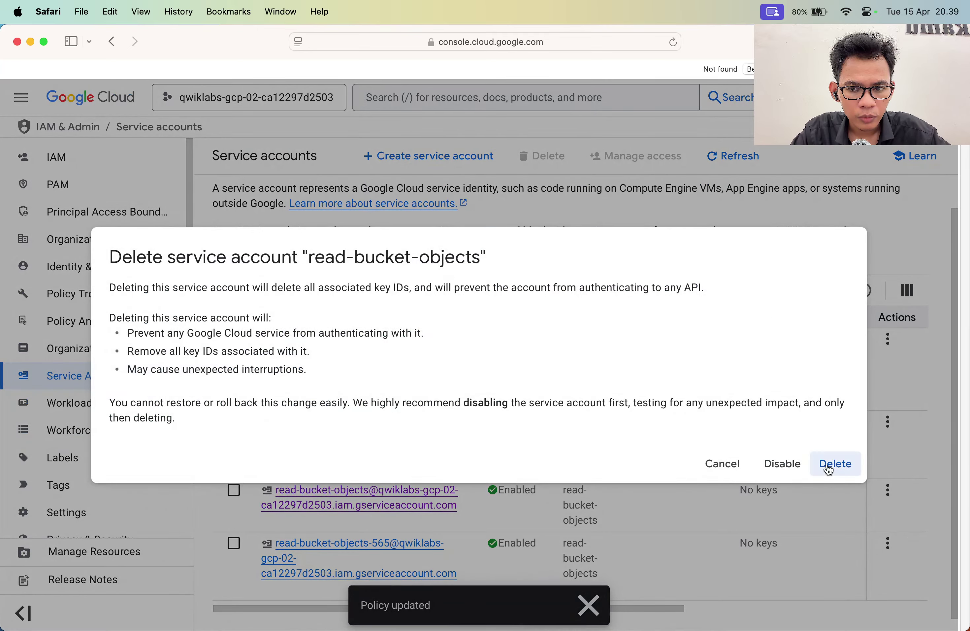
click(833, 463)
Step: Open the details of the read-bucket-objects service account
click(234, 490)
scroll(626, 496, right, 10)
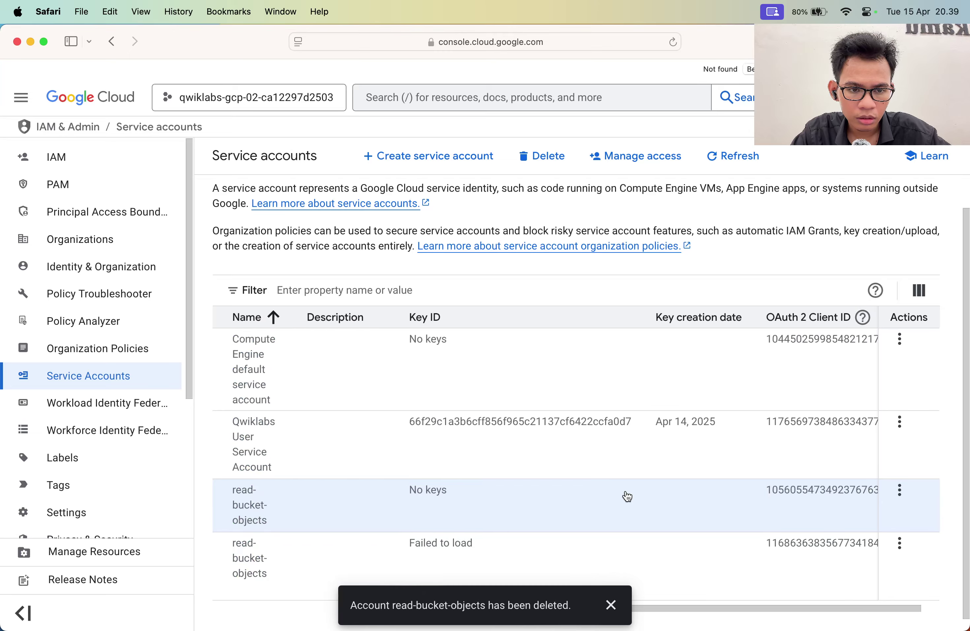
scroll(671, 486, left, 5)
scroll(671, 487, left, 3)
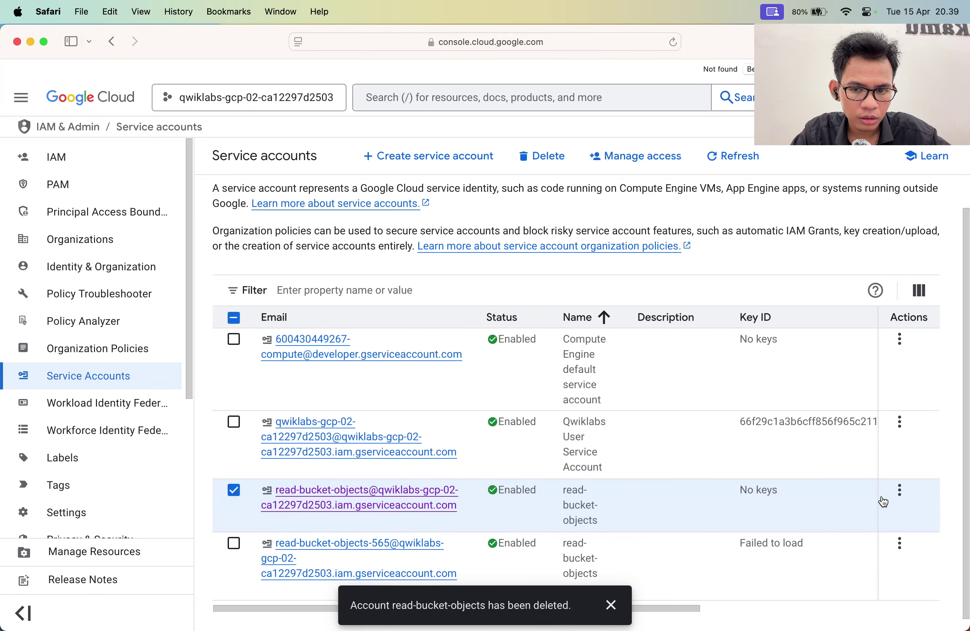
click(899, 490)
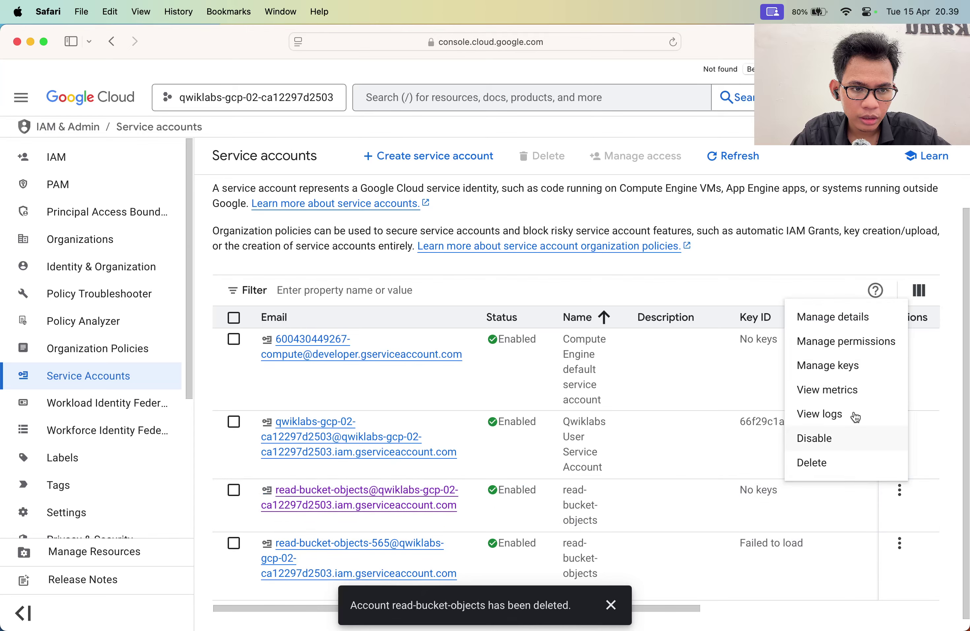
click(831, 320)
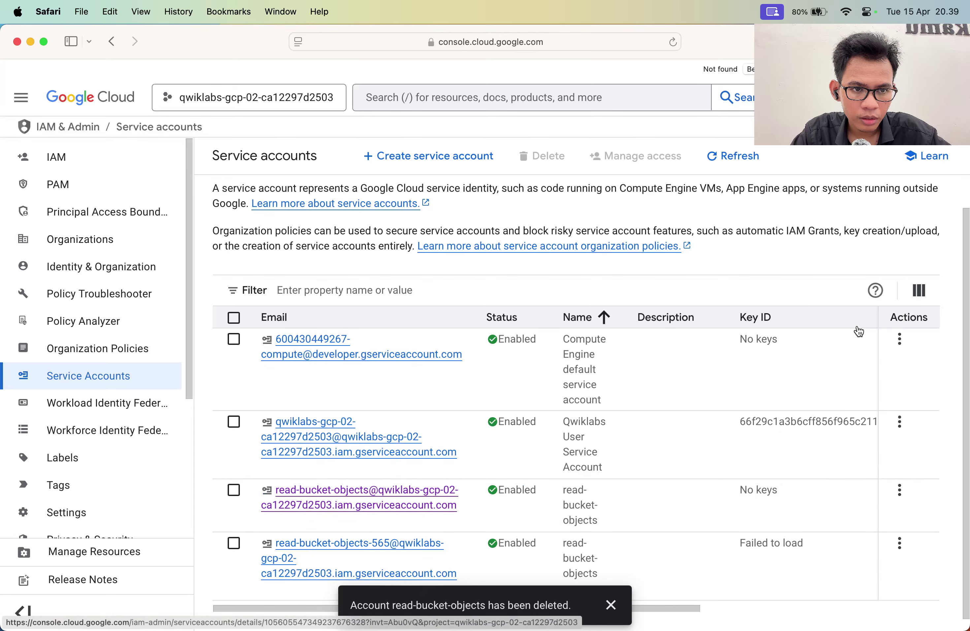
key(super+Tab)
key(super+Tab)
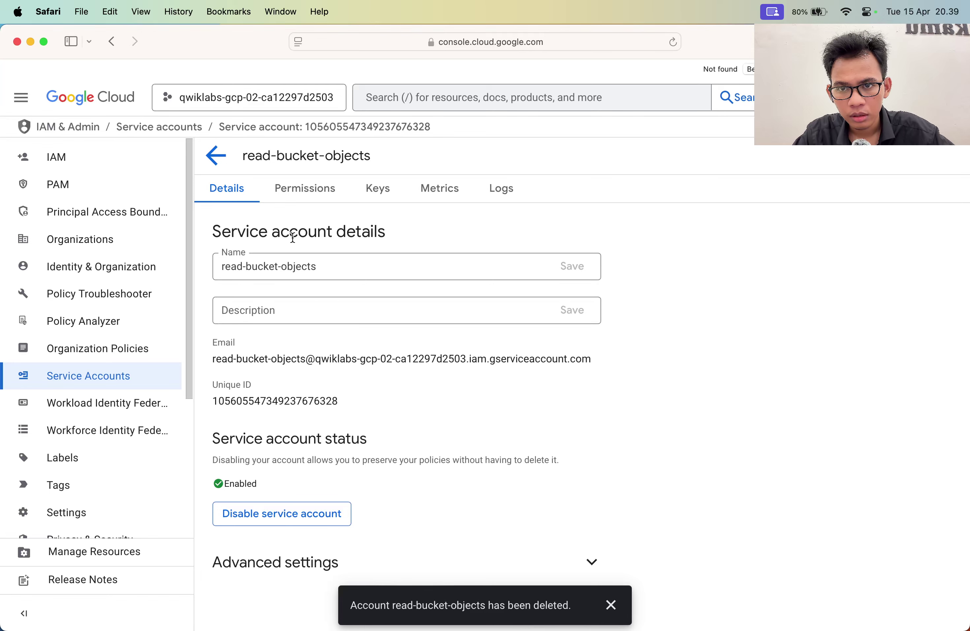
Step: Examine the read-bucket-objects service account's permissions, resource access and the principals with access to it
click(308, 190)
click(284, 302)
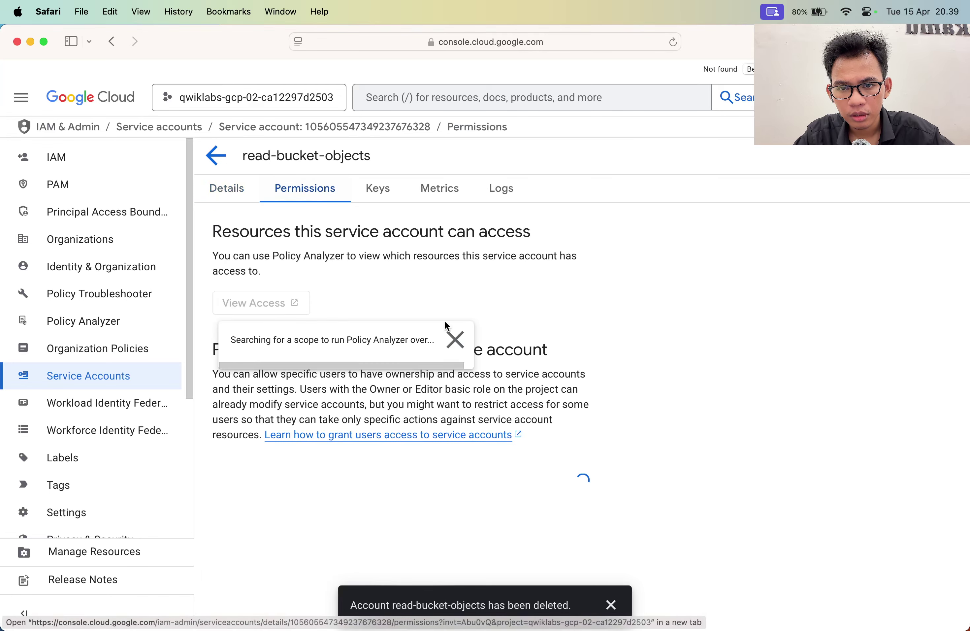
scroll(473, 314, down, 5)
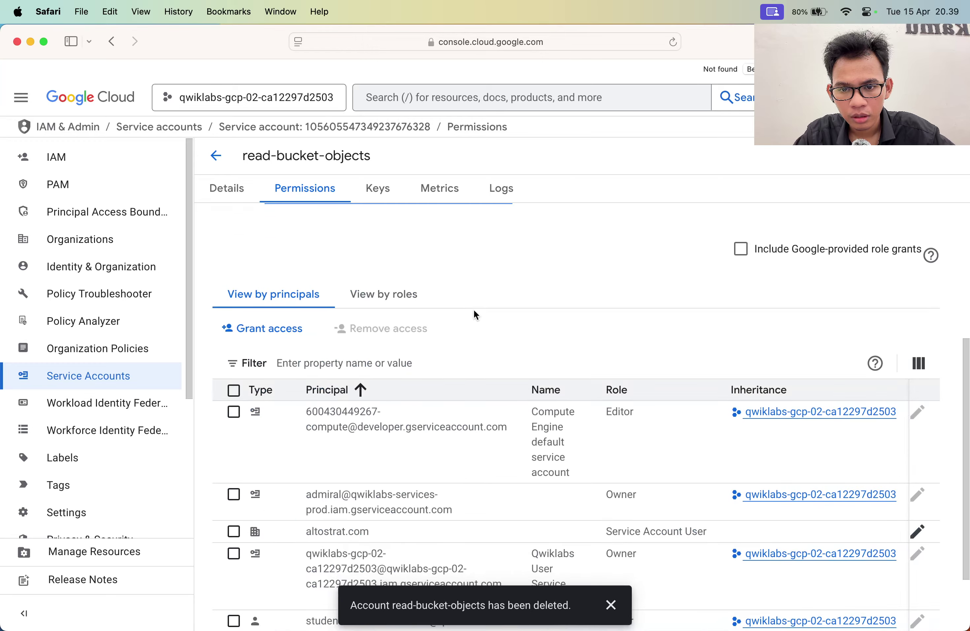
scroll(473, 314, down, 2)
scroll(473, 315, up, 7)
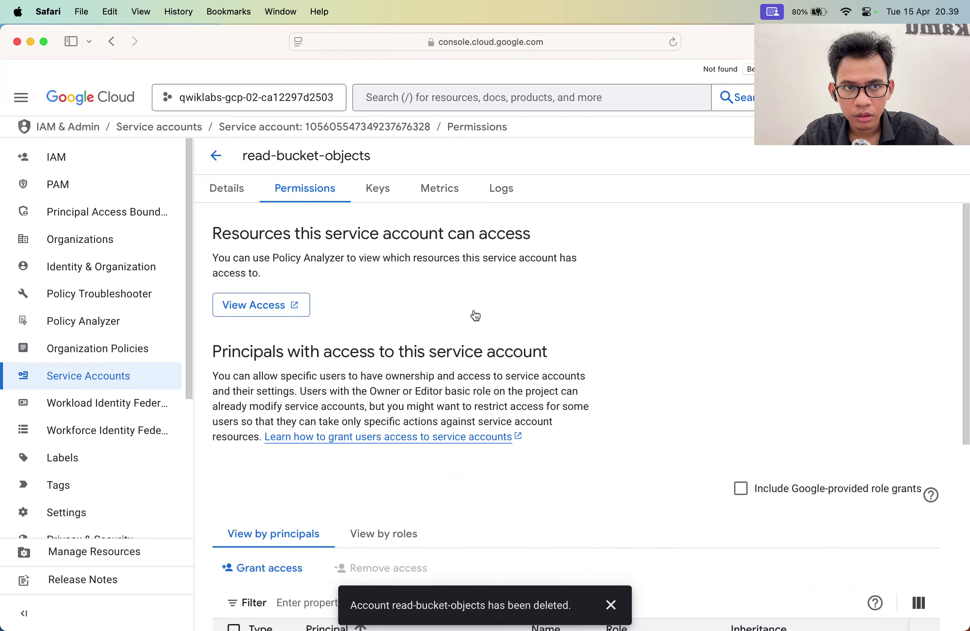
Step: Return to the Service Accounts list, reload it and delete the remaining read-bucket-objects service account
click(88, 375)
scroll(601, 551, down, 3)
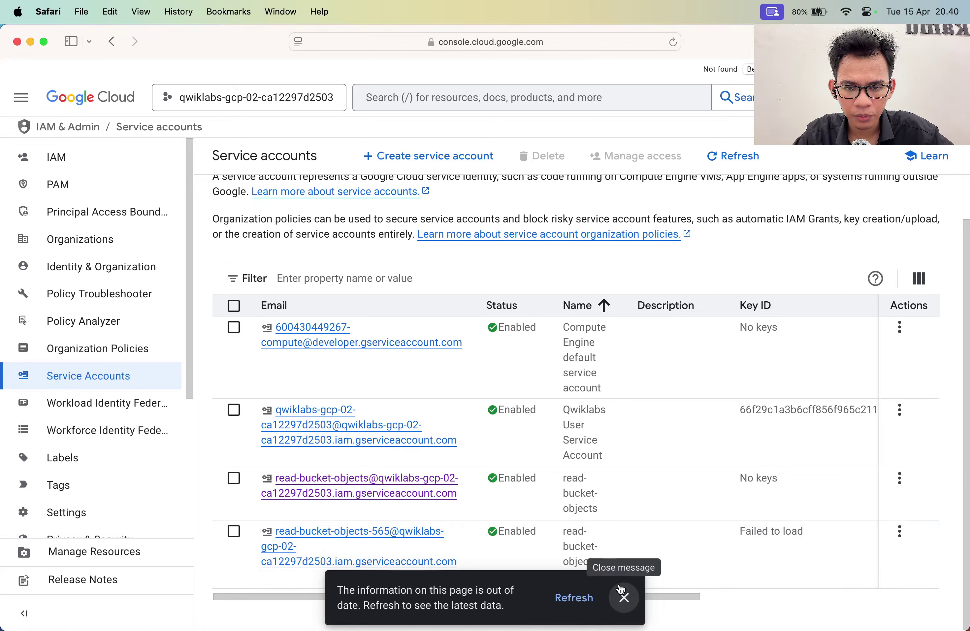
click(623, 596)
click(909, 498)
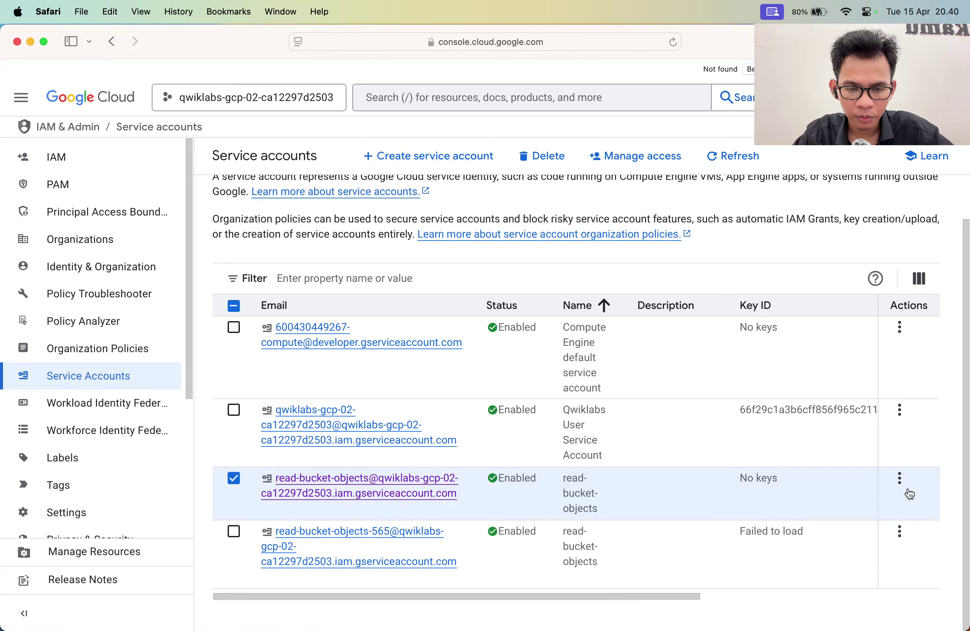
double_click(906, 493)
click(906, 493)
key(super+r)
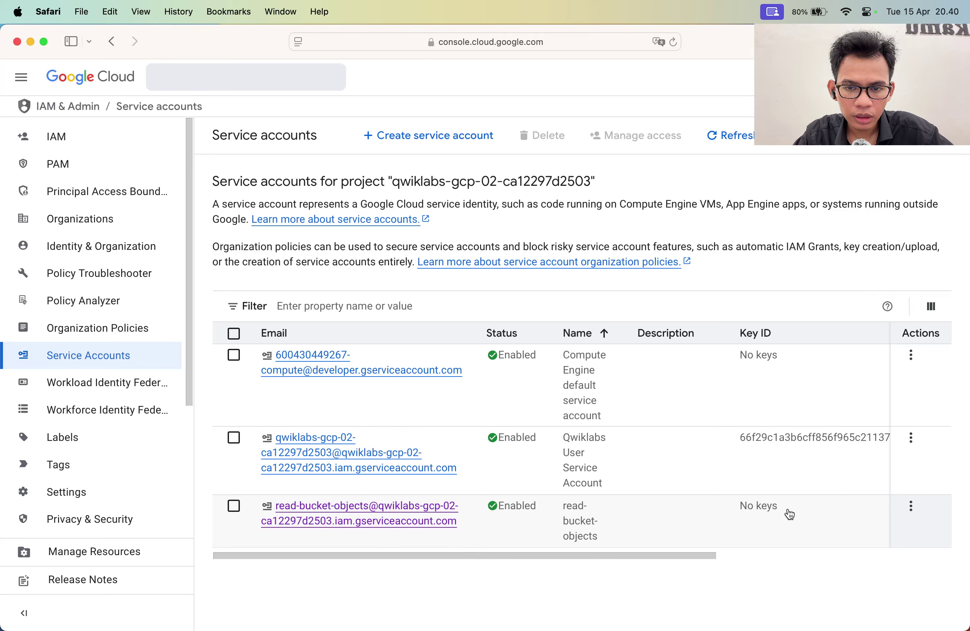
click(911, 510)
click(856, 480)
click(590, 356)
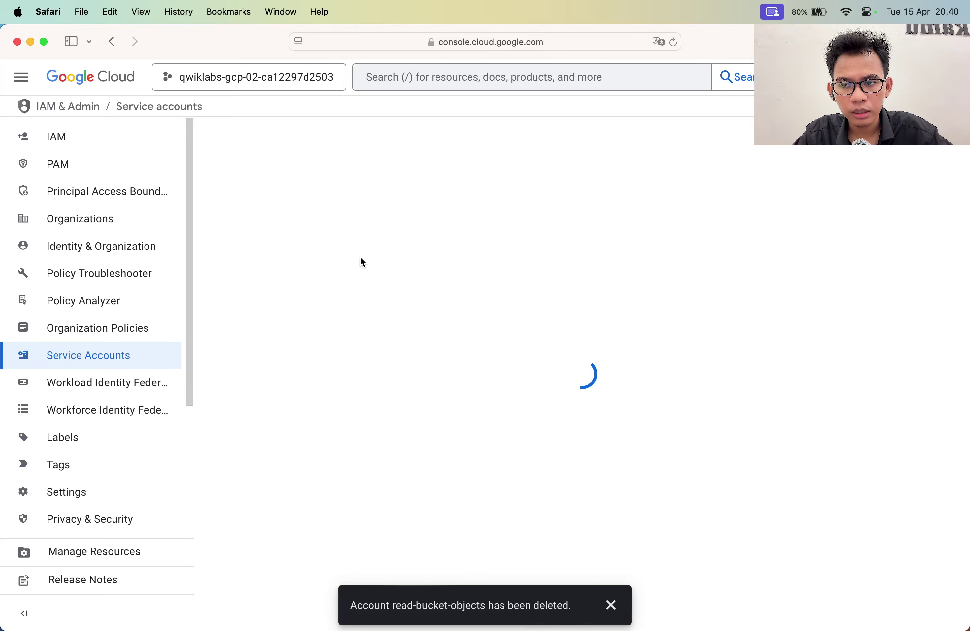
Step: Switch to Chrome and find read-bucket-objects in the lab page to reread the Task 6 instructions for creating a service account
key(super+Tab)
drag(463, 398, 578, 398)
key(super+c)
key(super+f)
key(super+v)
key(shift+Return)
key(shift+Return)
key(shift+Return)
key(shift+Return)
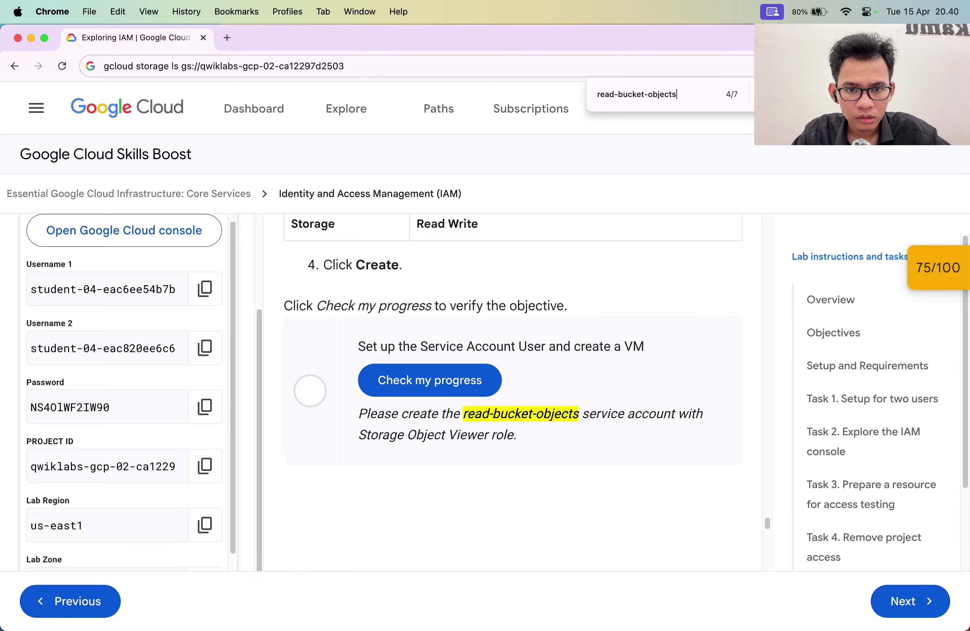
scroll(599, 297, up, 10)
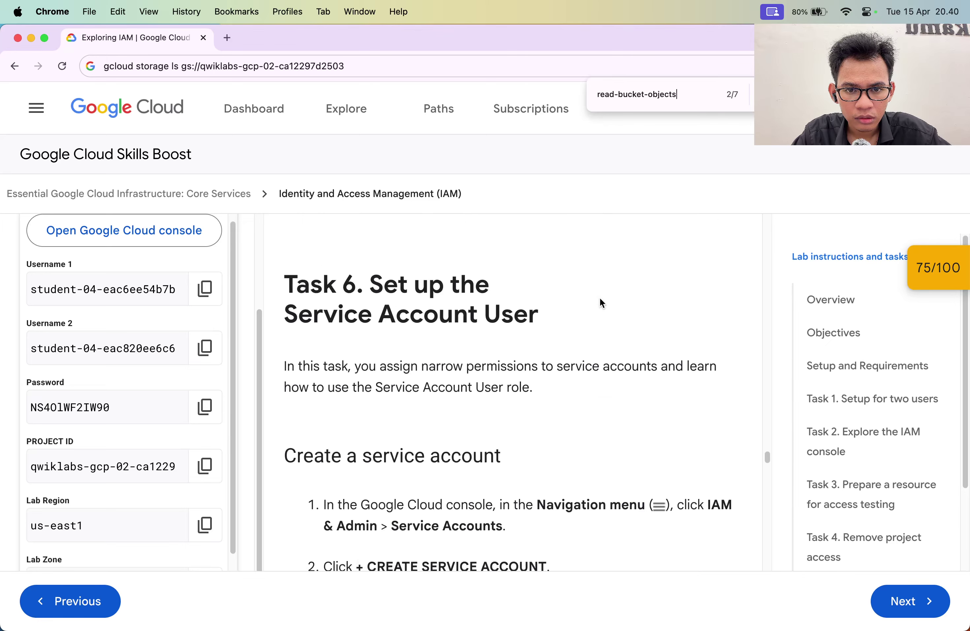
scroll(599, 297, down, 10)
Step: Switch to Safari and create a new service account named read-bucket-objects
key(super+Tab)
click(420, 221)
text(read-bucket-objects)
click(300, 425)
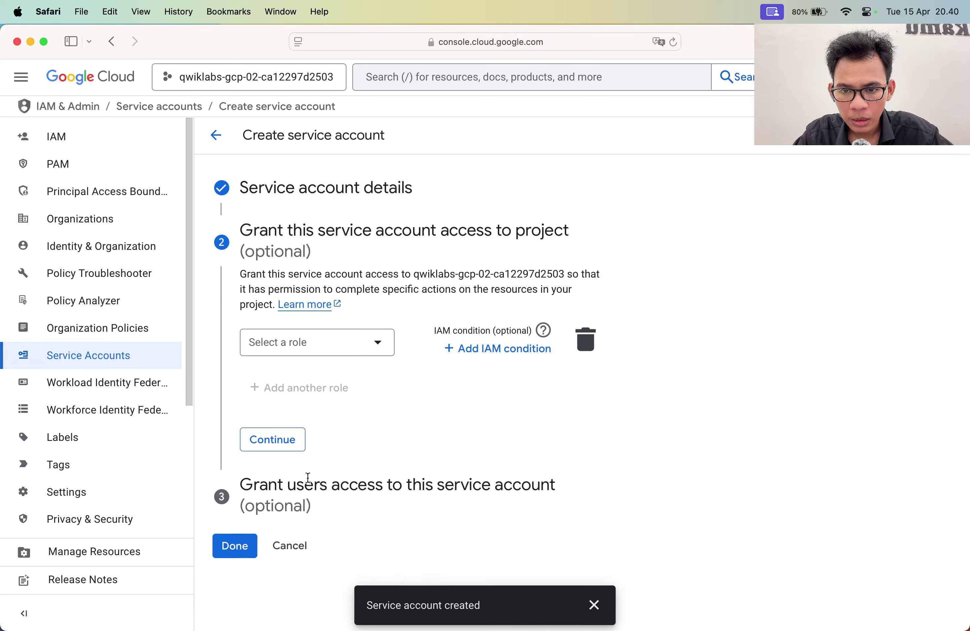
Step: Grant the new service account the Storage Object Viewer role on the project and continue to the user access stage
key(super+Tab)
key(super+Tab)
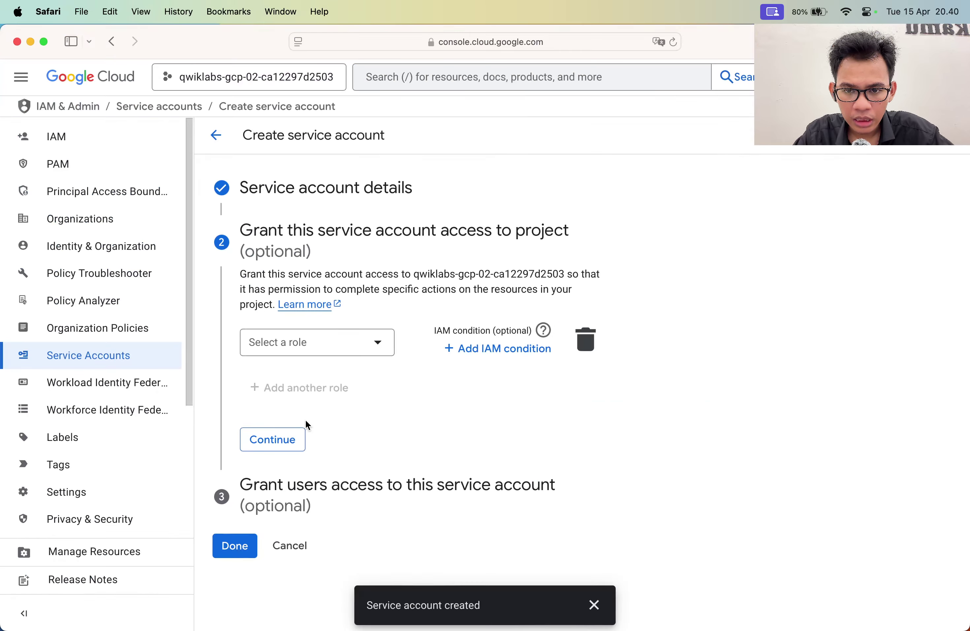
click(302, 359)
key(super+v)
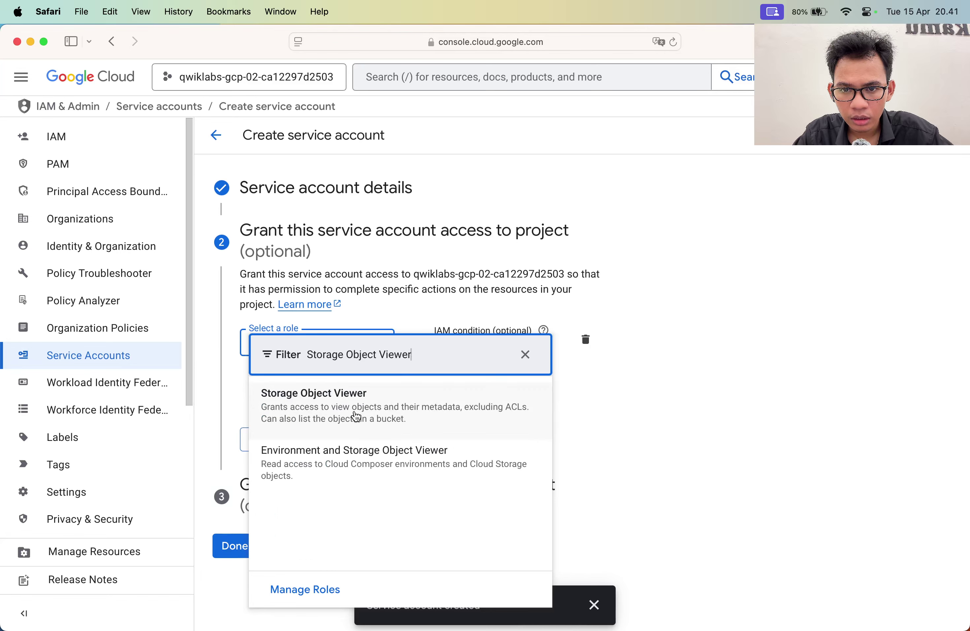
click(319, 403)
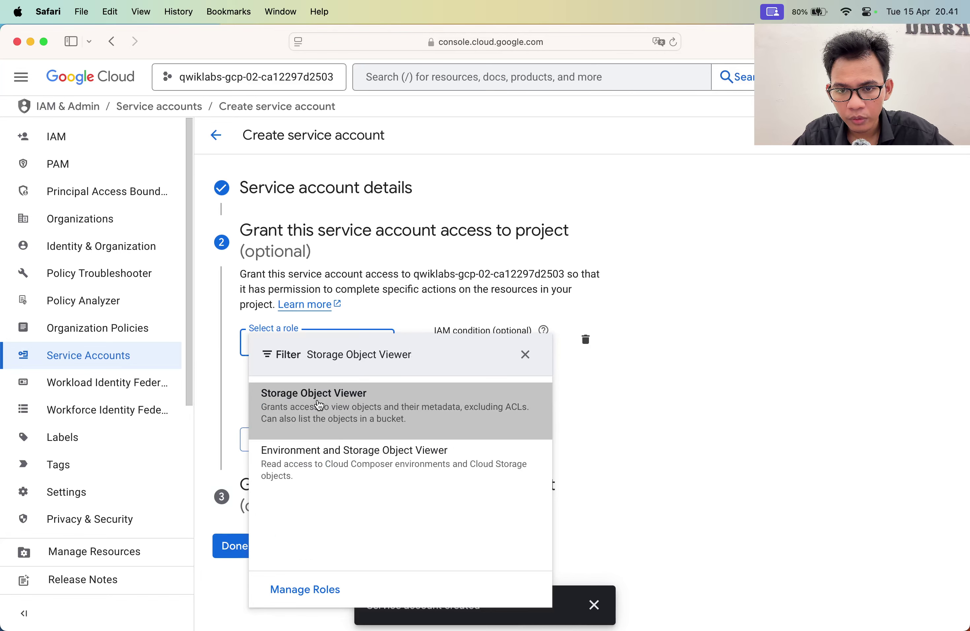
click(279, 479)
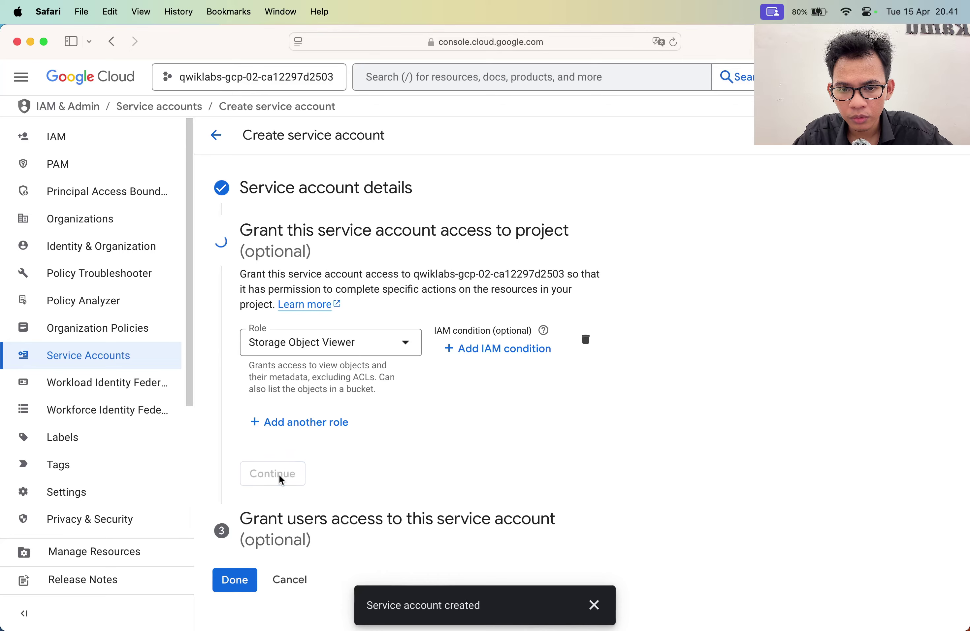
key(super+Tab)
scroll(427, 440, down, 3)
key(super+Tab)
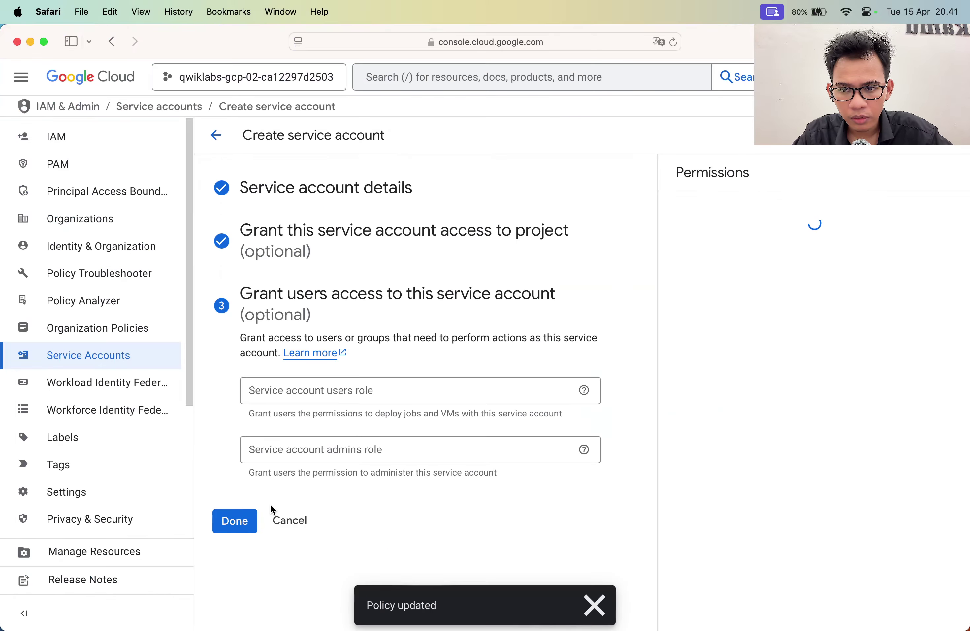
Step: Check the lab's instructions for adding the user, then grant altostrat.com the Service Account User role on the read-bucket-objects service account
key(super+Tab)
scroll(427, 513, down, 5)
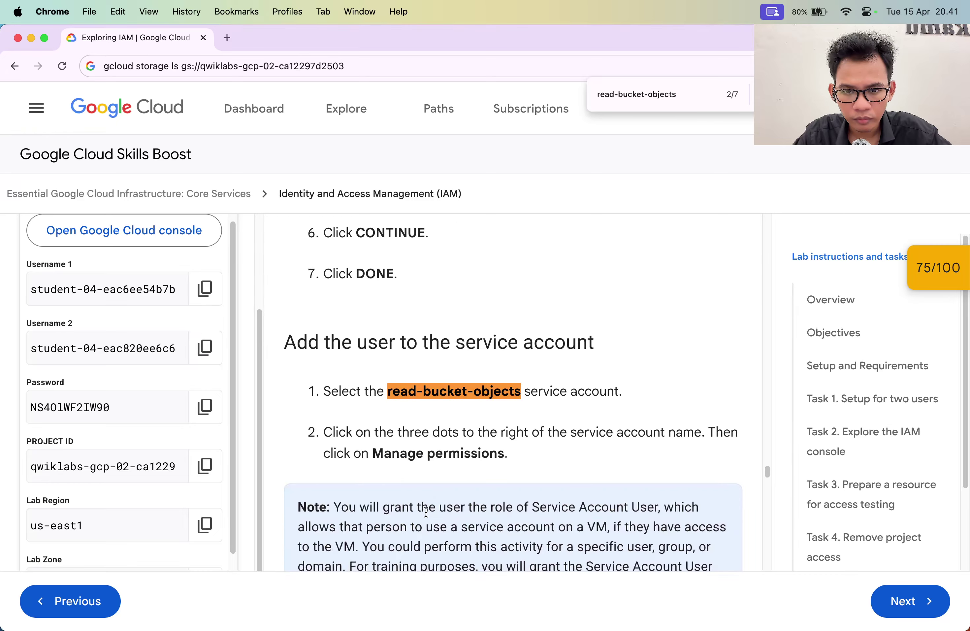
key(super+Tab)
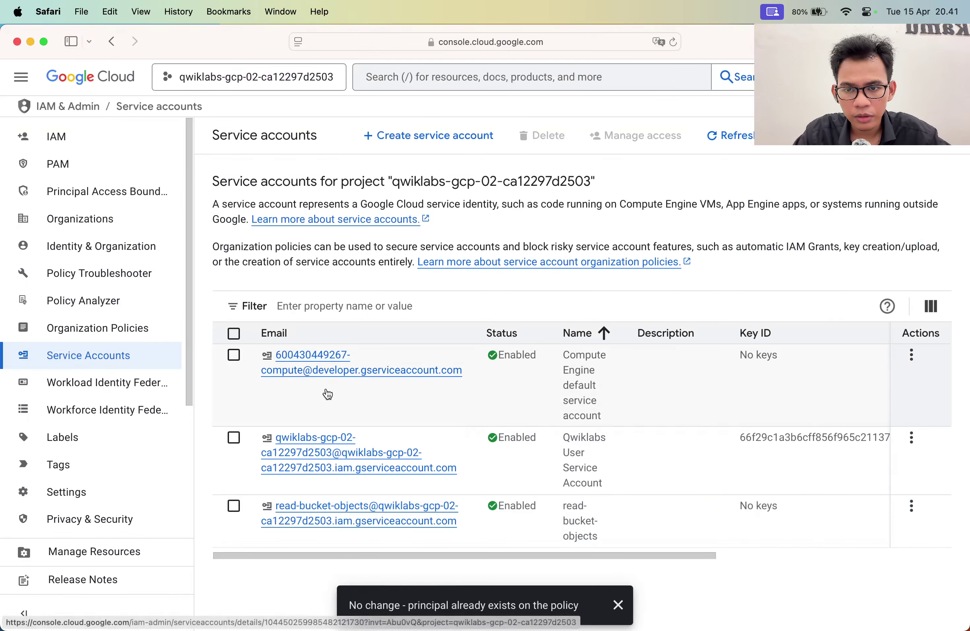
click(347, 529)
click(454, 308)
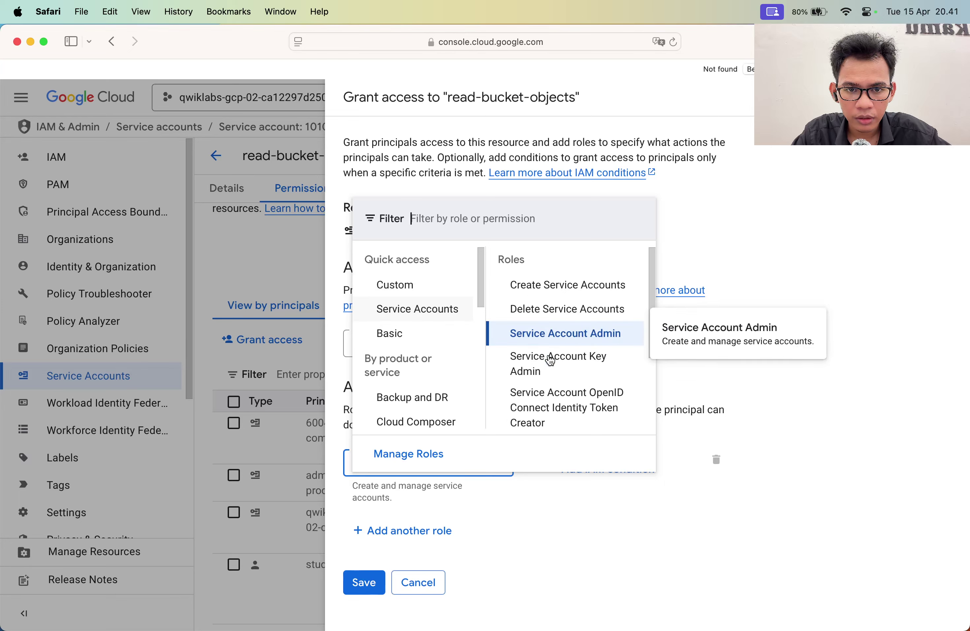
scroll(565, 340, down, 2)
scroll(568, 311, up, 2)
scroll(568, 278, down, 2)
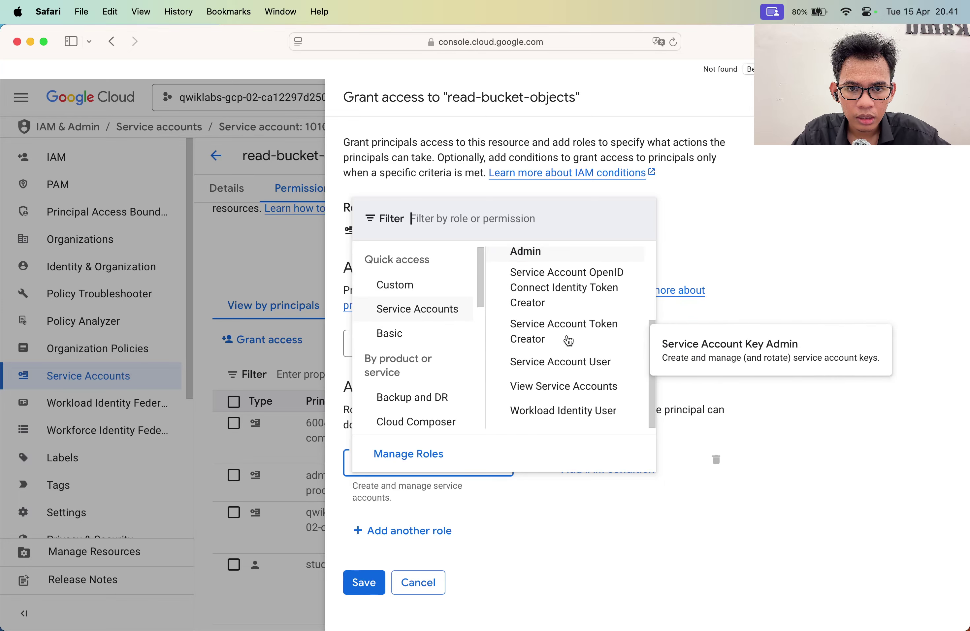
click(568, 367)
click(364, 581)
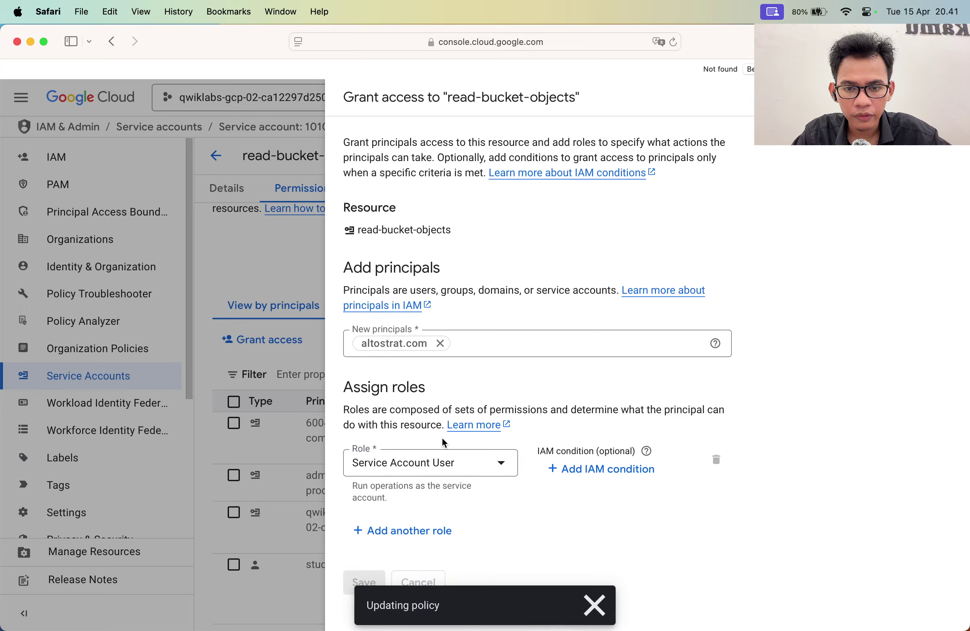
Step: Check the lab's instructions on Compute Engine access in Chrome and open the project's IAM page in Safari
key(super+Tab)
scroll(444, 453, down, 5)
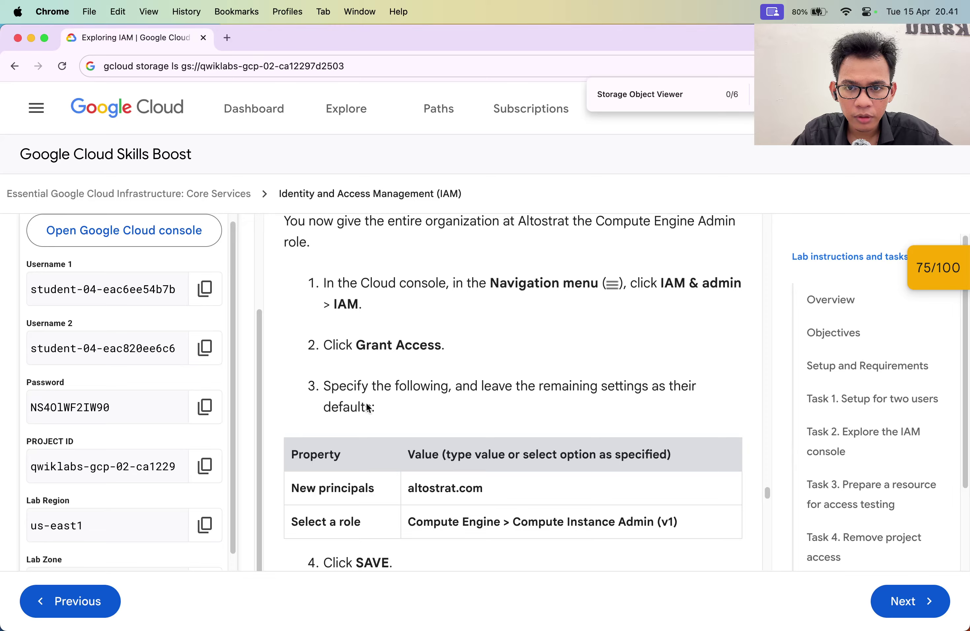
key(super+Tab)
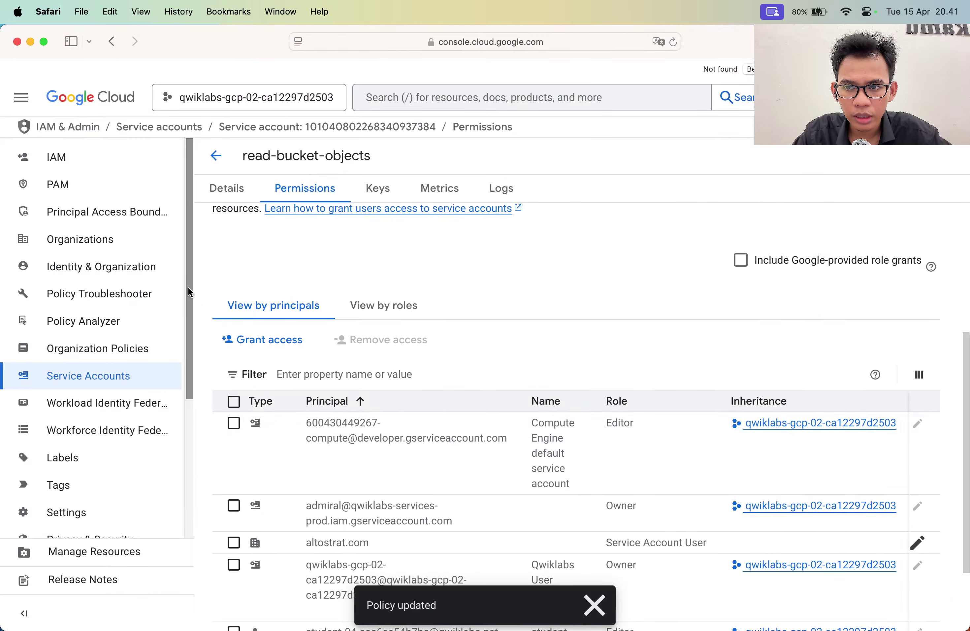
click(101, 150)
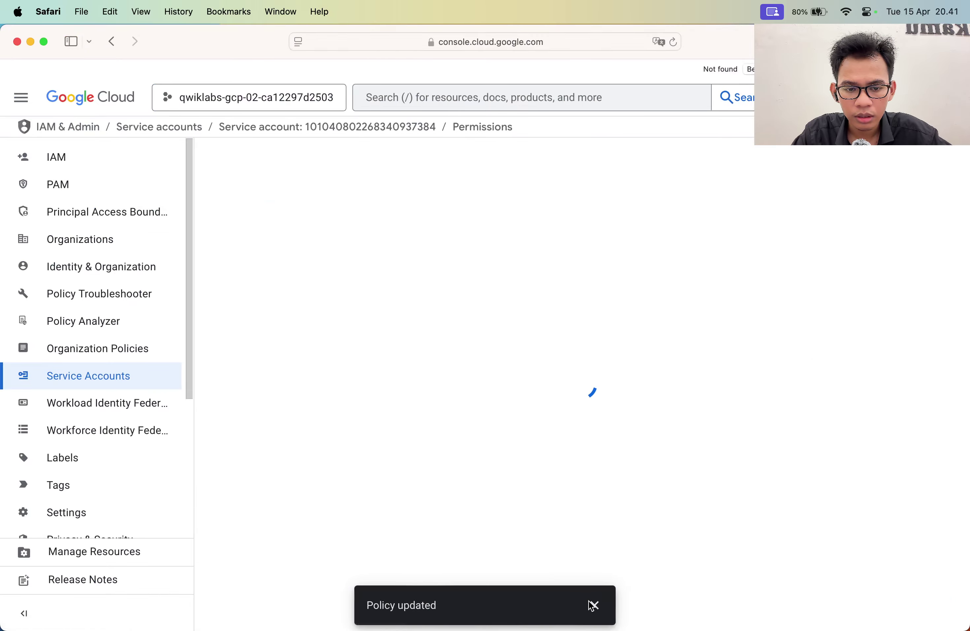
scroll(630, 469, down, 1)
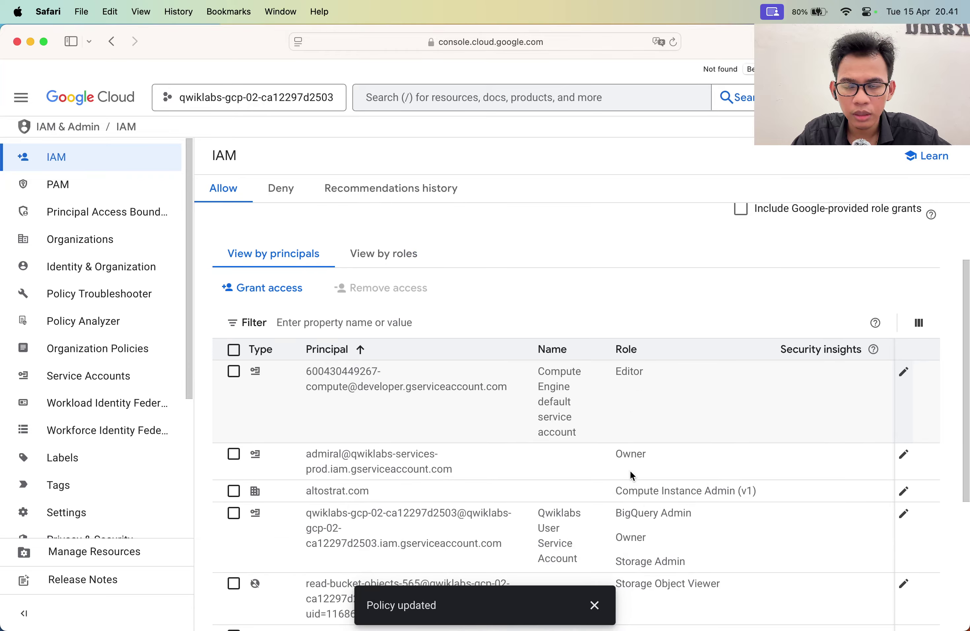
Step: Find altostrat.com, copied from the lab page, among the IAM principals and compare its role with the required Compute Instance Admin (v1)
key(super+Tab)
click(467, 340)
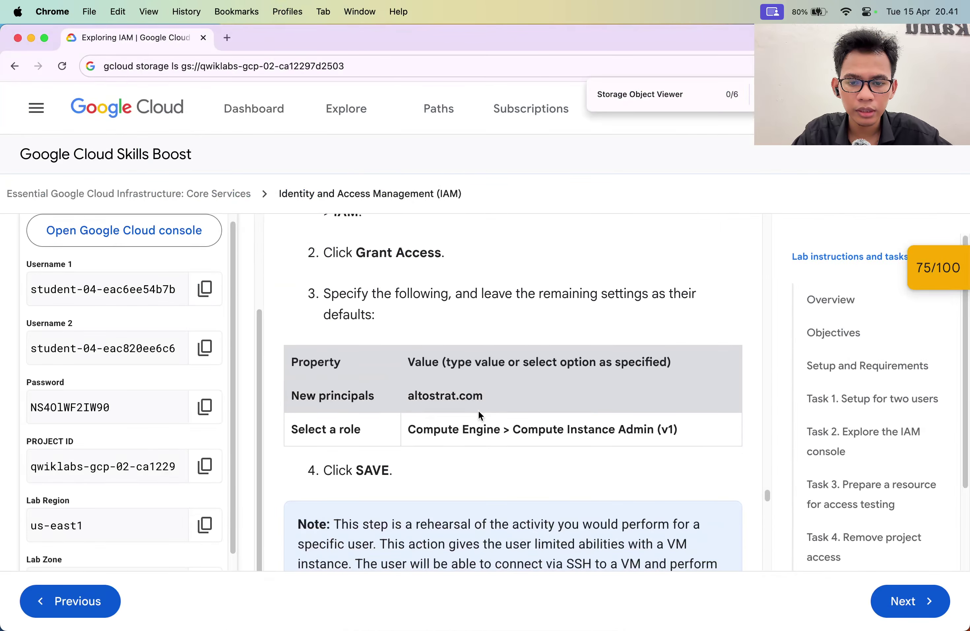
double_click(443, 394)
key(super+c)
key(super+Tab)
key(super+v)
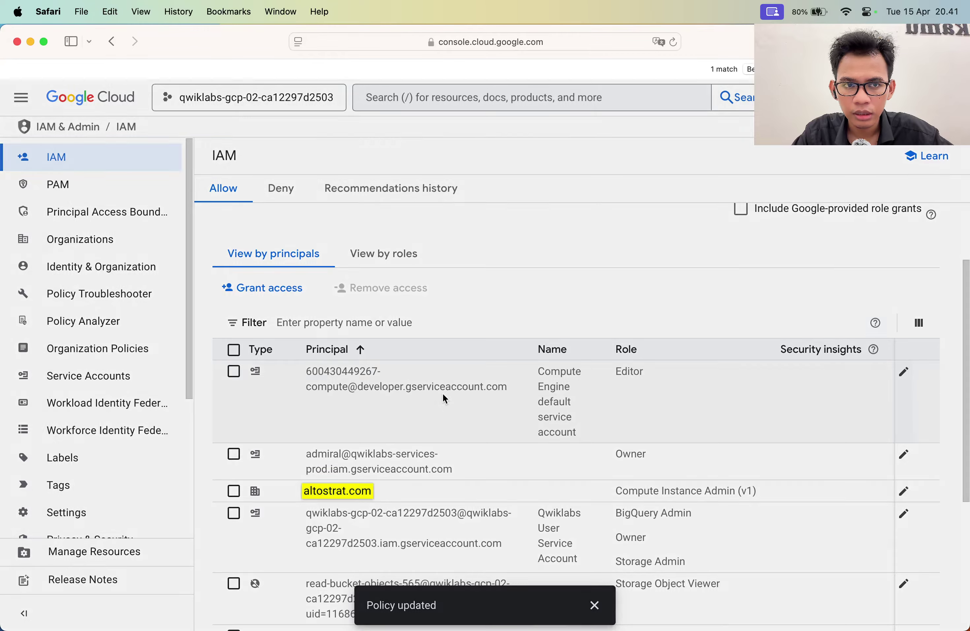
scroll(614, 353, up, 2)
key(Escape)
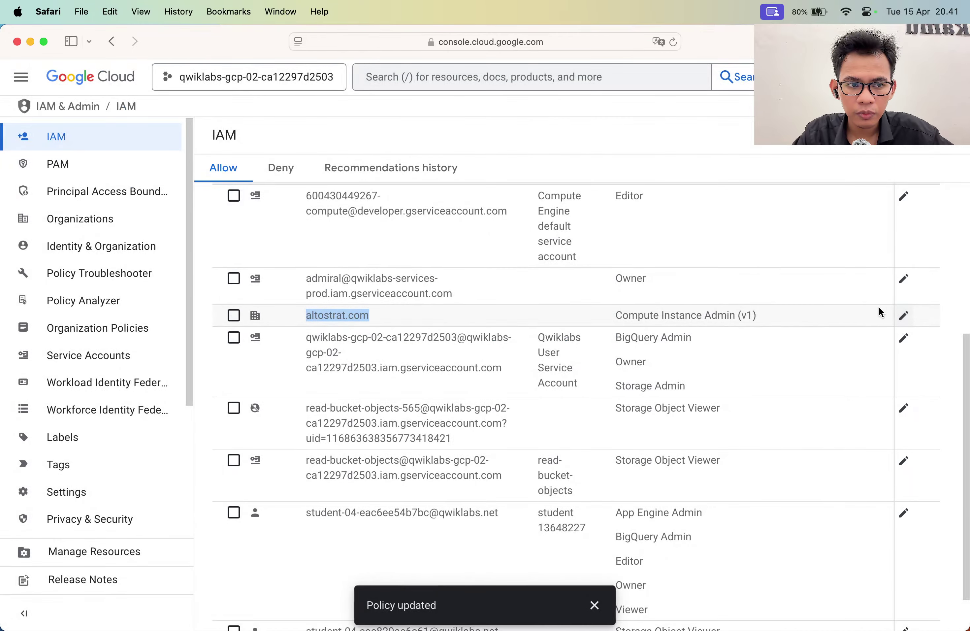
key(super+Tab)
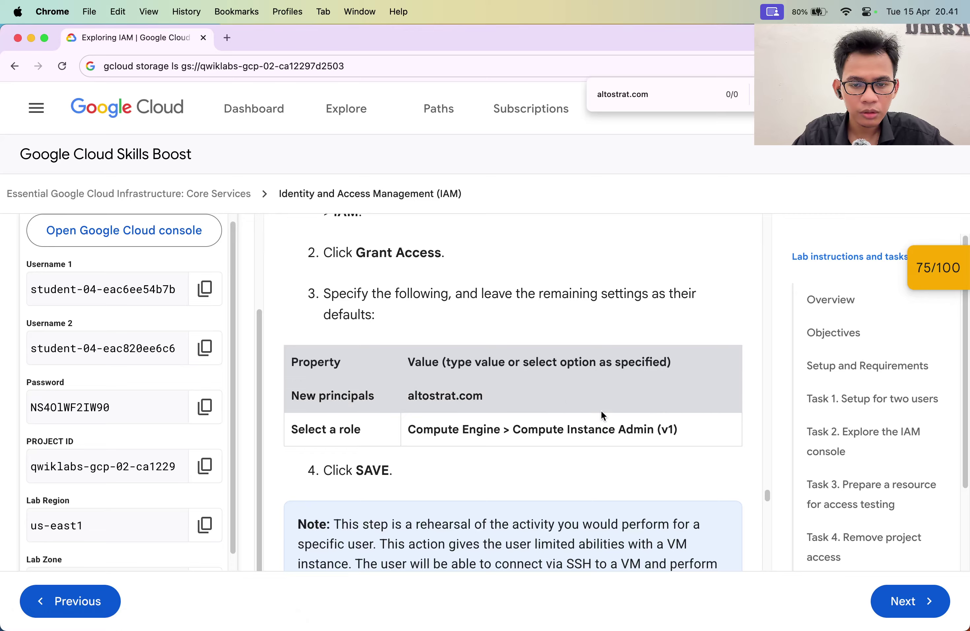
key(super+Tab)
scroll(733, 348, up, 5)
scroll(733, 347, down, 5)
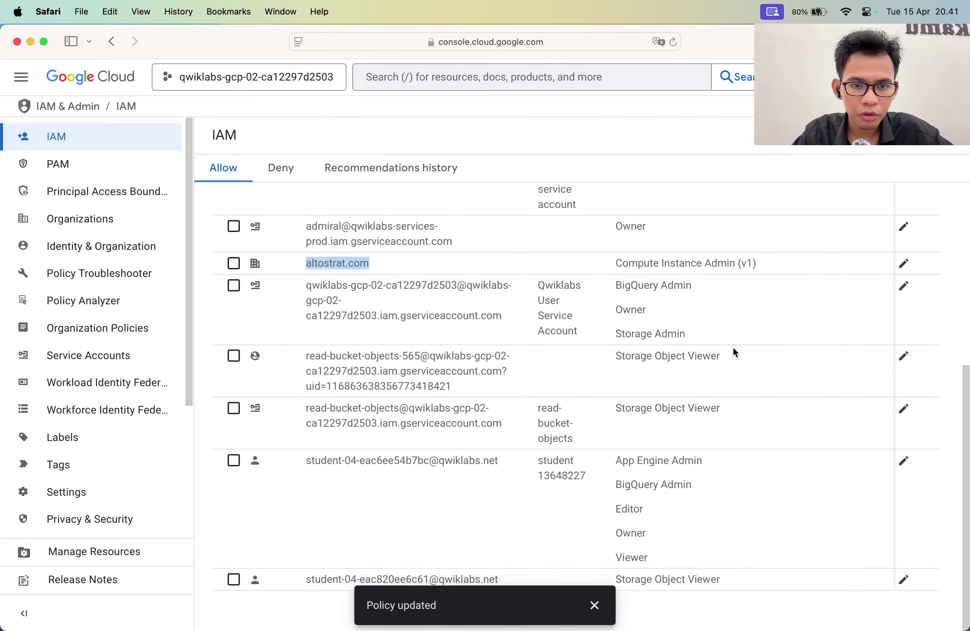
Step: Read further through the lab instructions in Chrome and return to the IAM page in Safari
key(super+Tab)
scroll(704, 268, down, 5)
scroll(615, 327, down, 7)
scroll(528, 363, down, 5)
key(super+Tab)
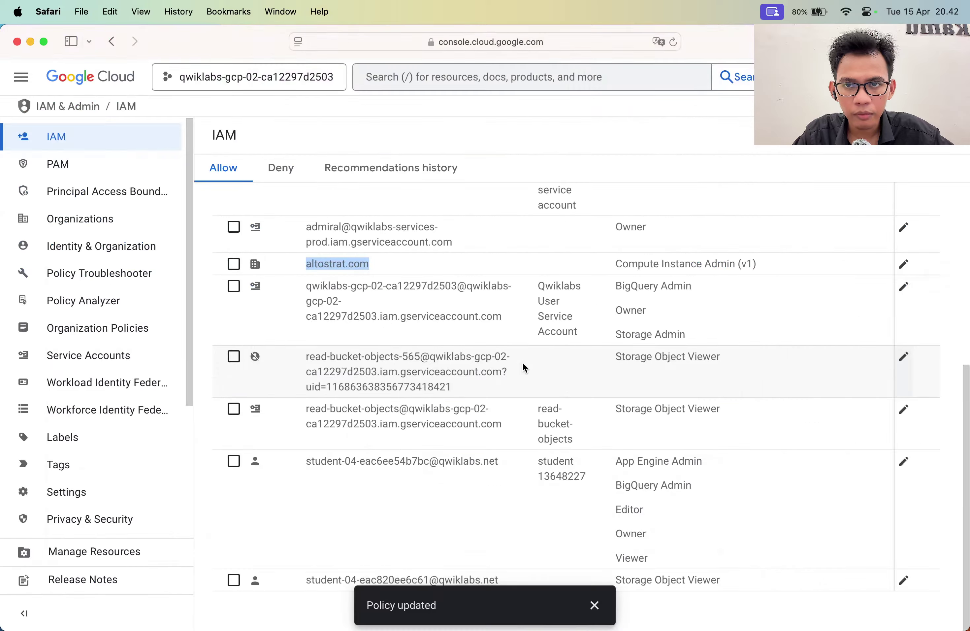
Step: Search the console for vm, go to the Compute Engine VM instances, and open the details of demoiam
key(super+Tab)
key(ctrl+Up)
click(683, 397)
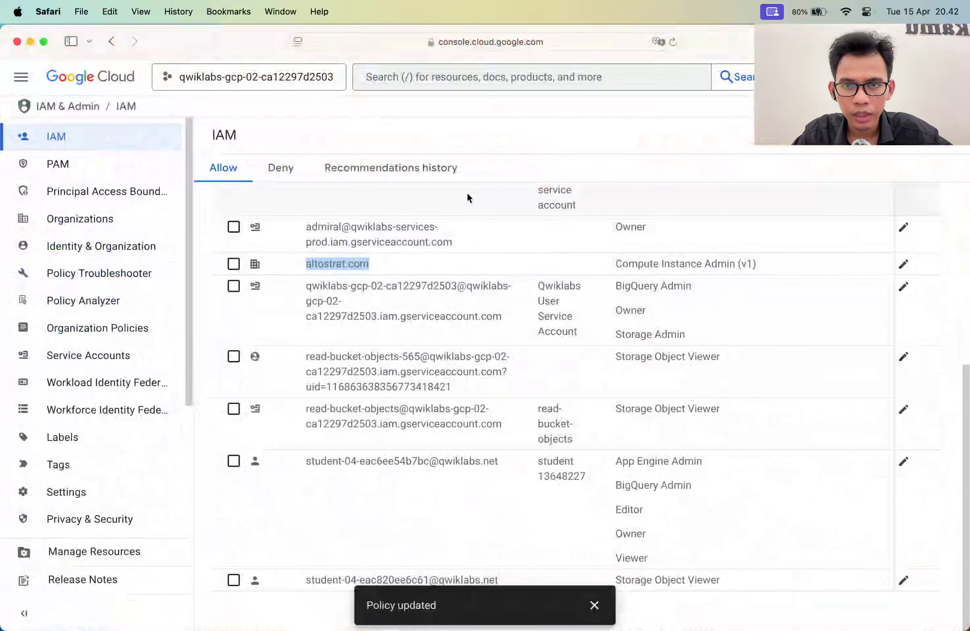
click(476, 76)
text(vm)
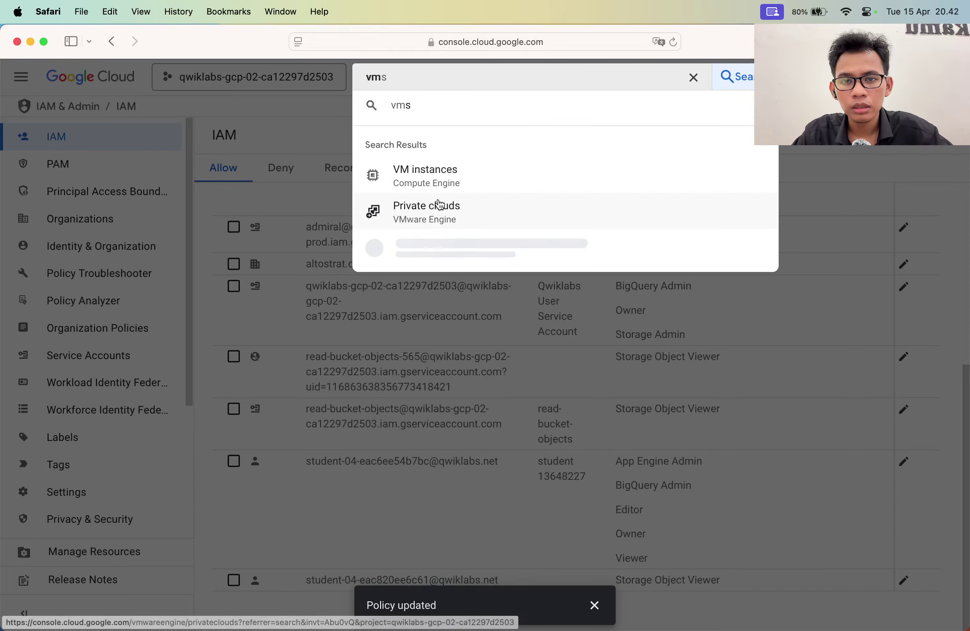
click(443, 187)
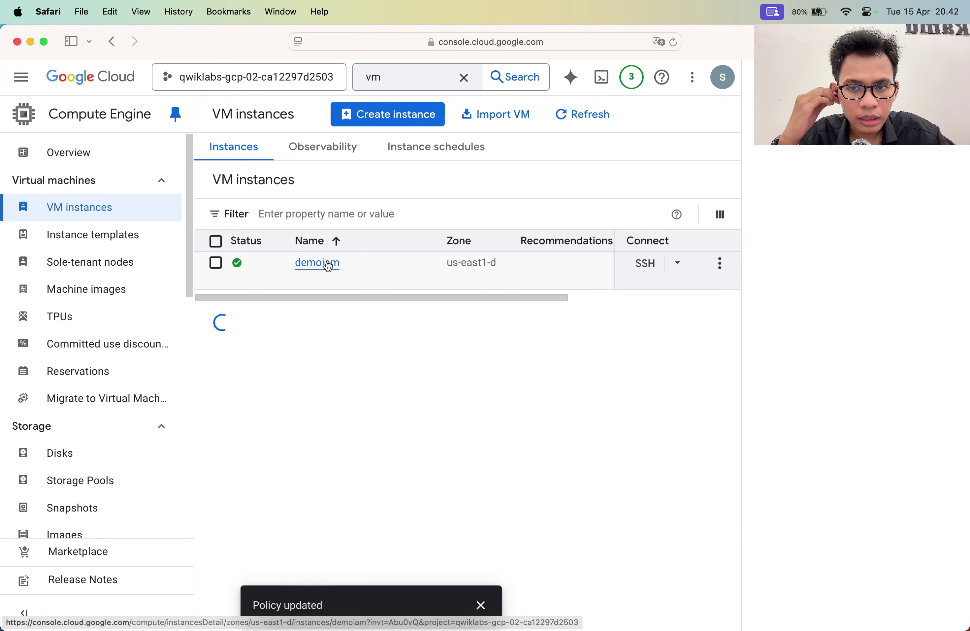
click(328, 266)
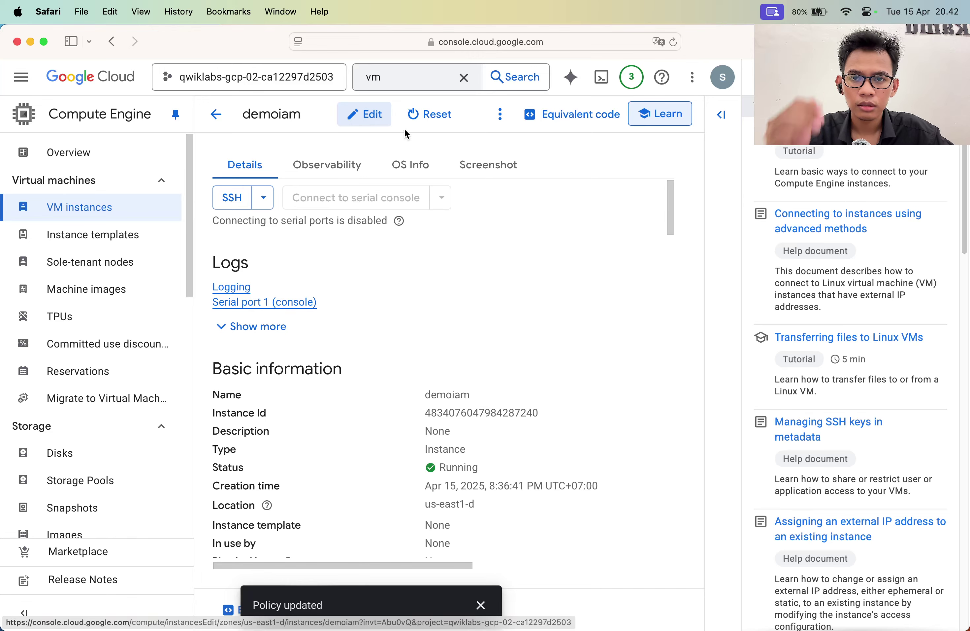
Step: Open the demoiam instance for editing and search its settings for "service"
key(super+Tab)
key(super+Tab)
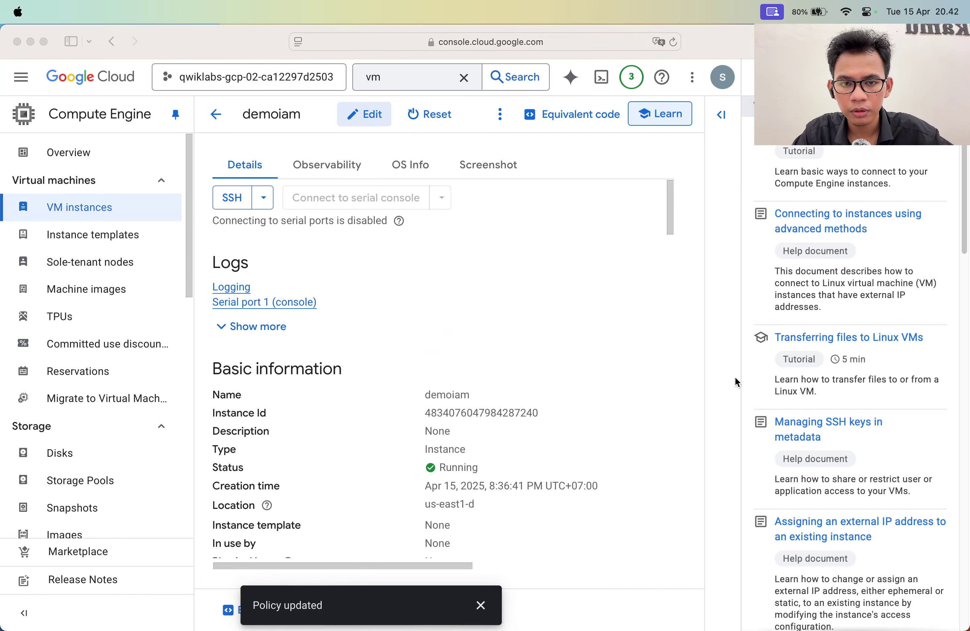
click(363, 113)
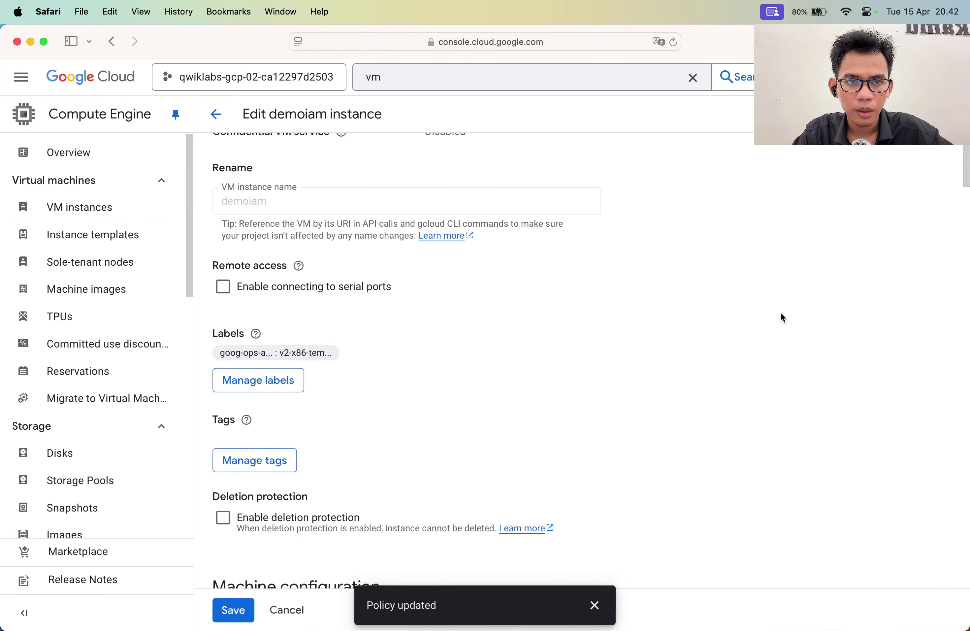
key(super+f)
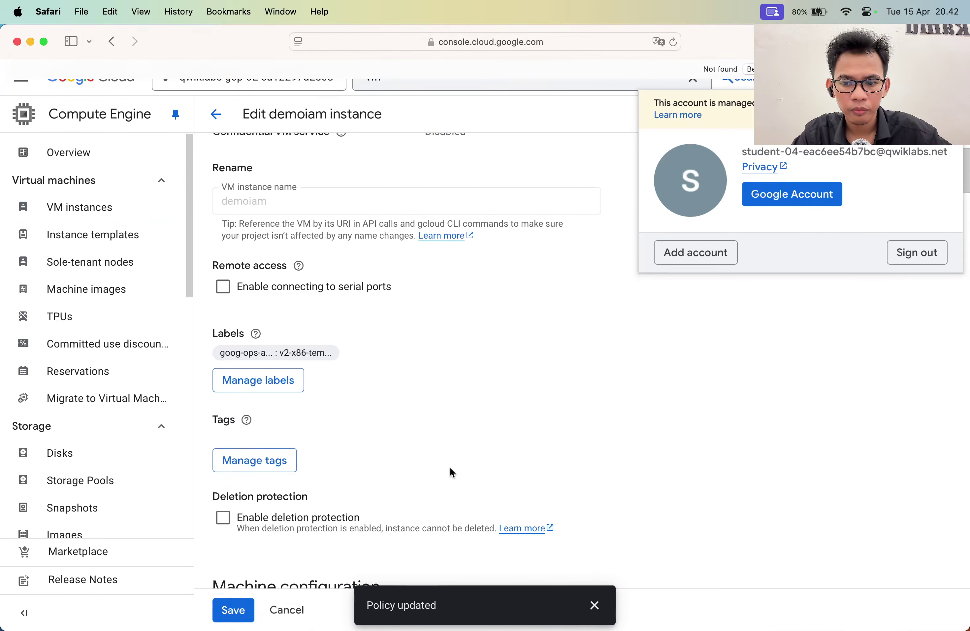
scroll(469, 453, down, 7)
click(764, 430)
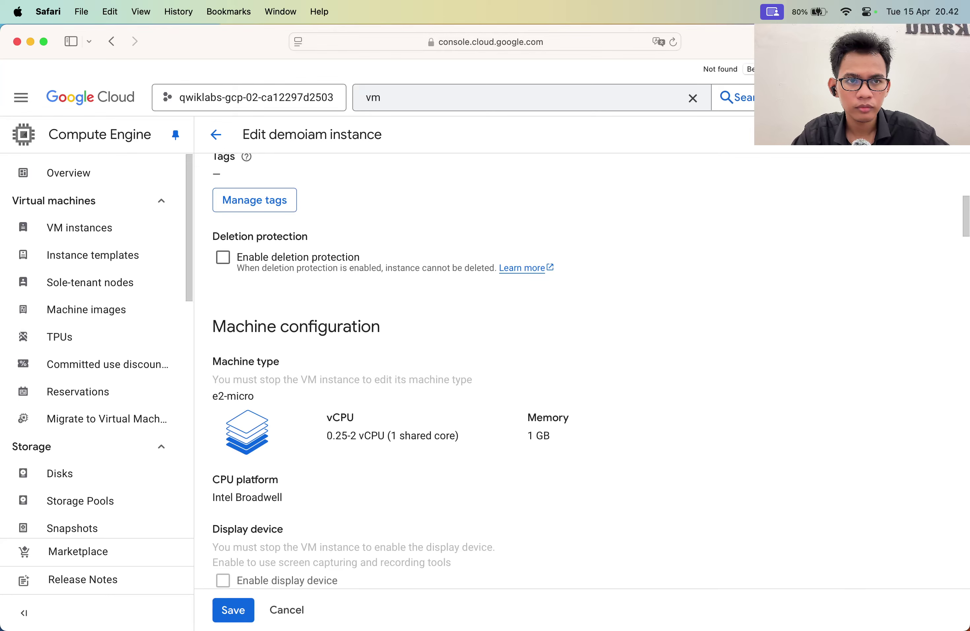
text(service)
key(Return)
key(Return)
key(Return)
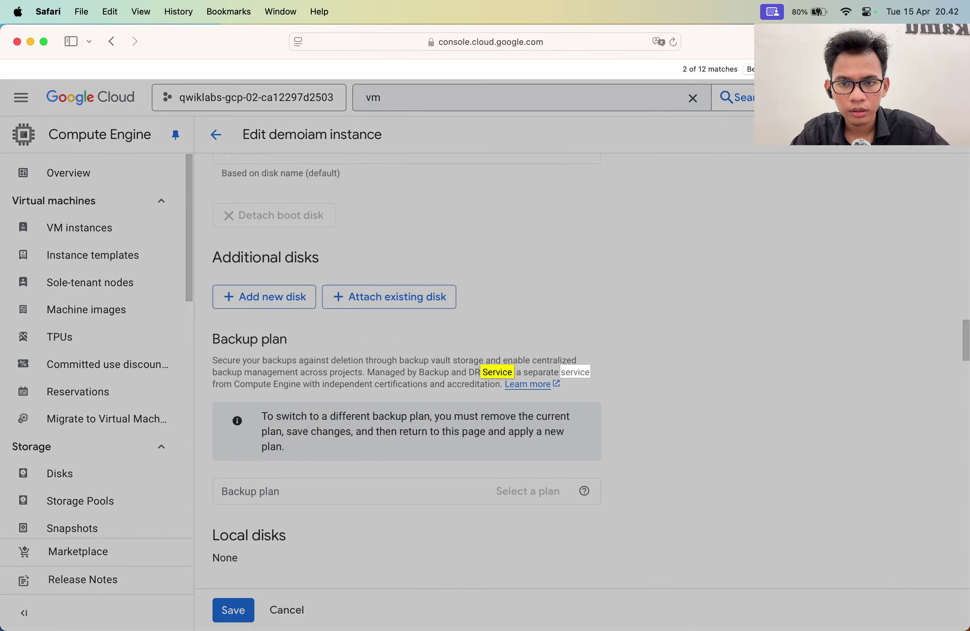
Step: Switch to Chrome, read through the lab's remaining instructions on testing the service account, and reload the lab page
key(super+Tab)
scroll(436, 462, down, 20)
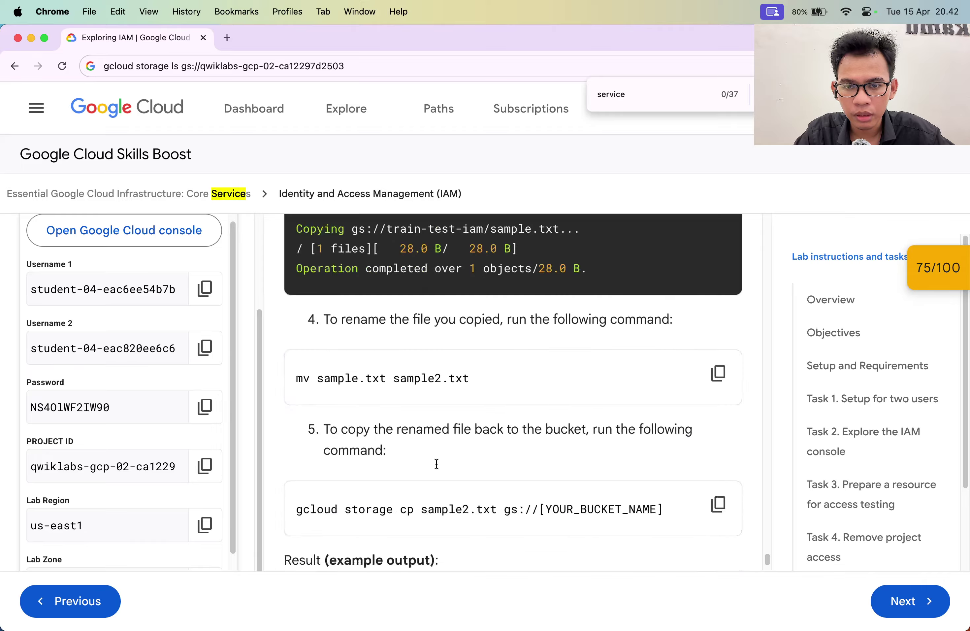
scroll(436, 464, down, 7)
scroll(436, 464, up, 18)
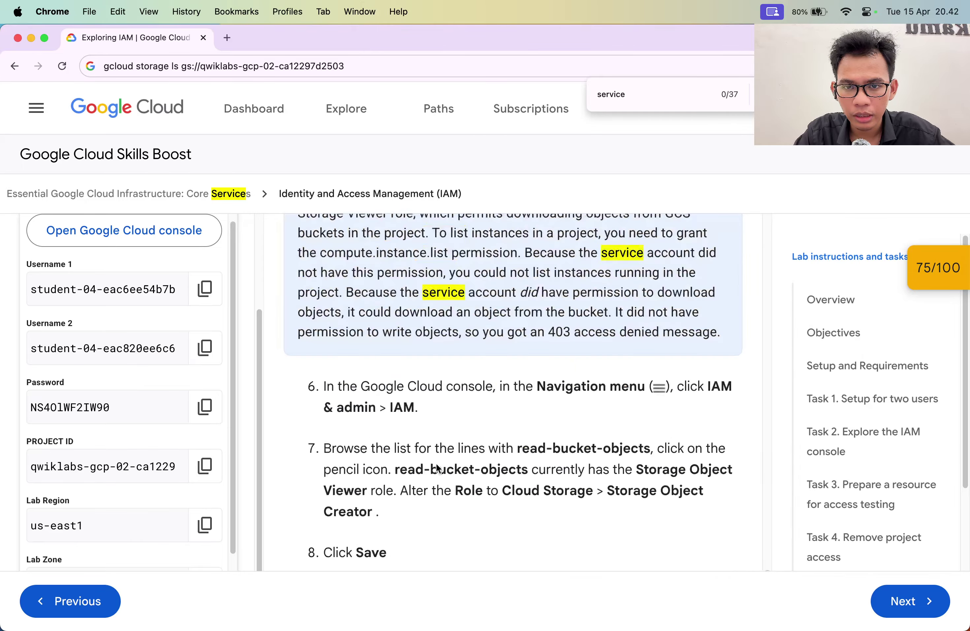
scroll(436, 463, down, 20)
scroll(435, 465, down, 8)
scroll(436, 463, up, 20)
key(super+r)
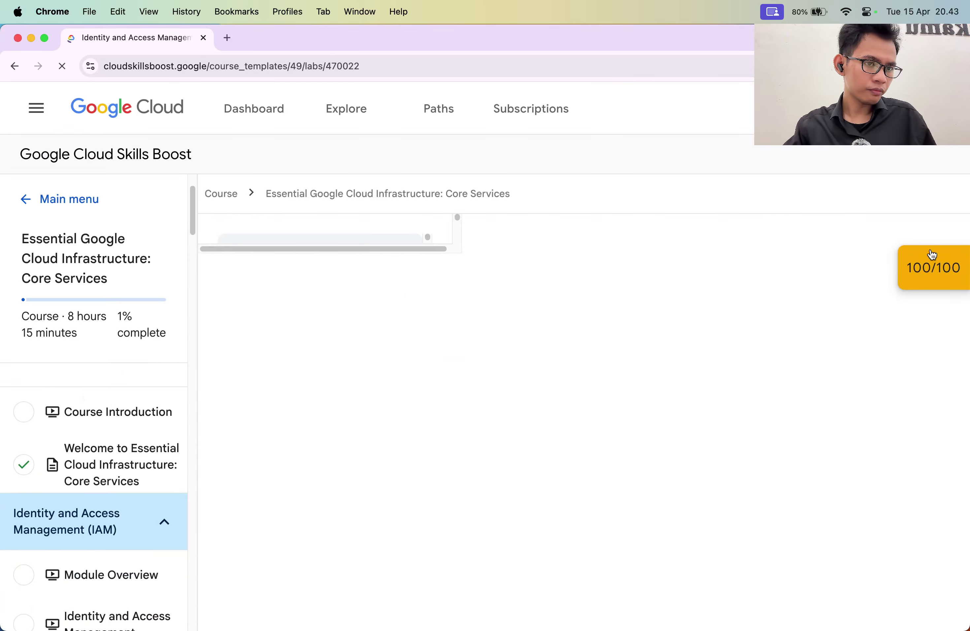
Step: Return to the VM instances list in Safari, start an SSH session to demoiam, and authorize the connection
key(super+Tab)
click(91, 212)
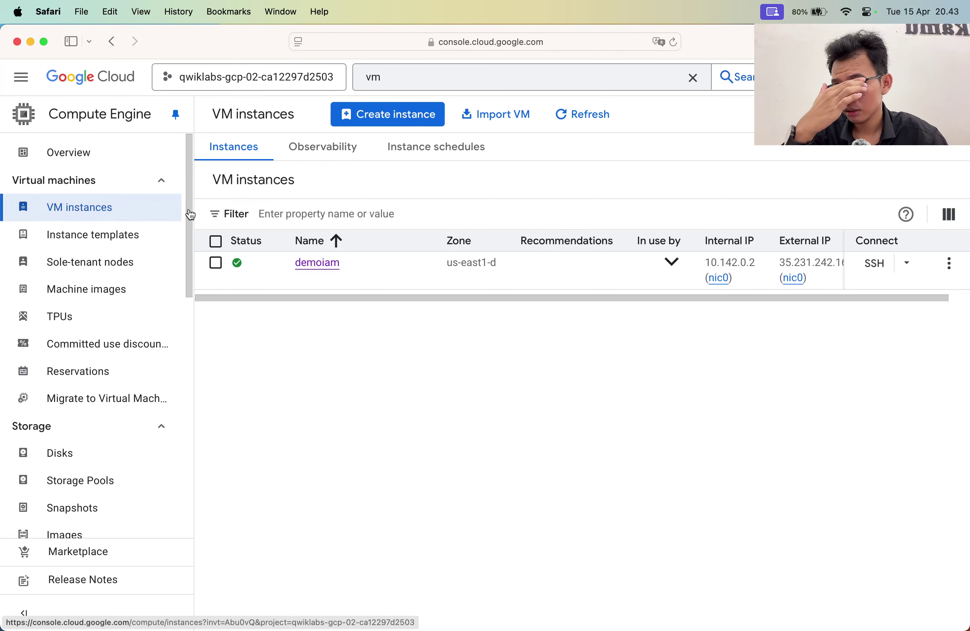
click(876, 263)
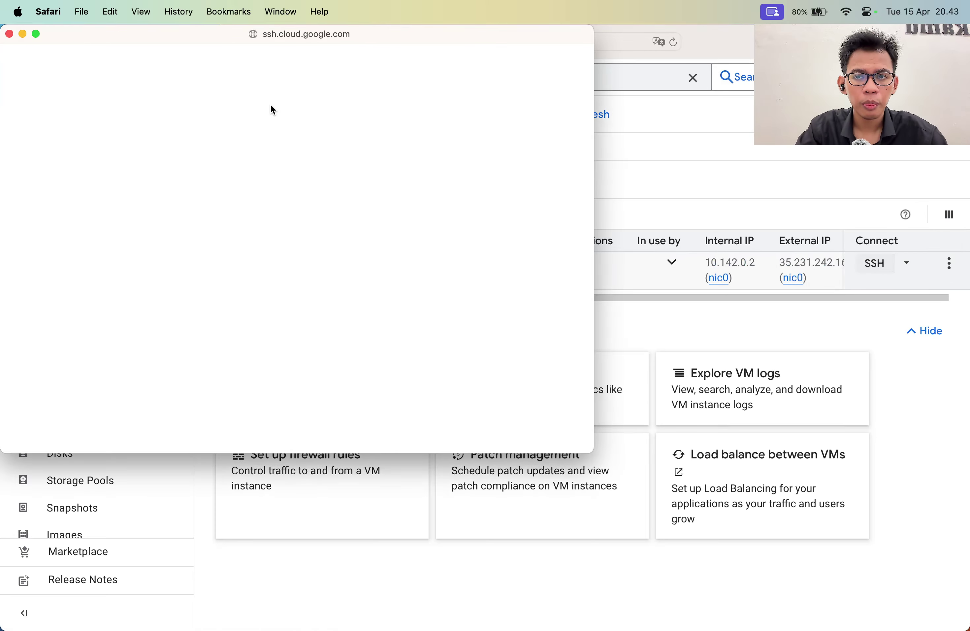
drag(569, 116, 501, 121)
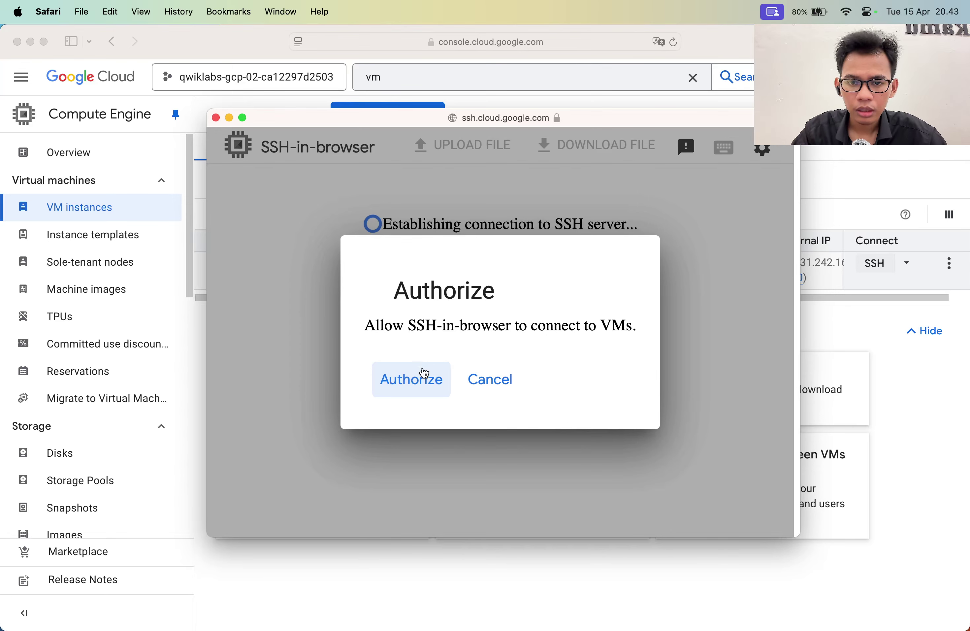
click(417, 375)
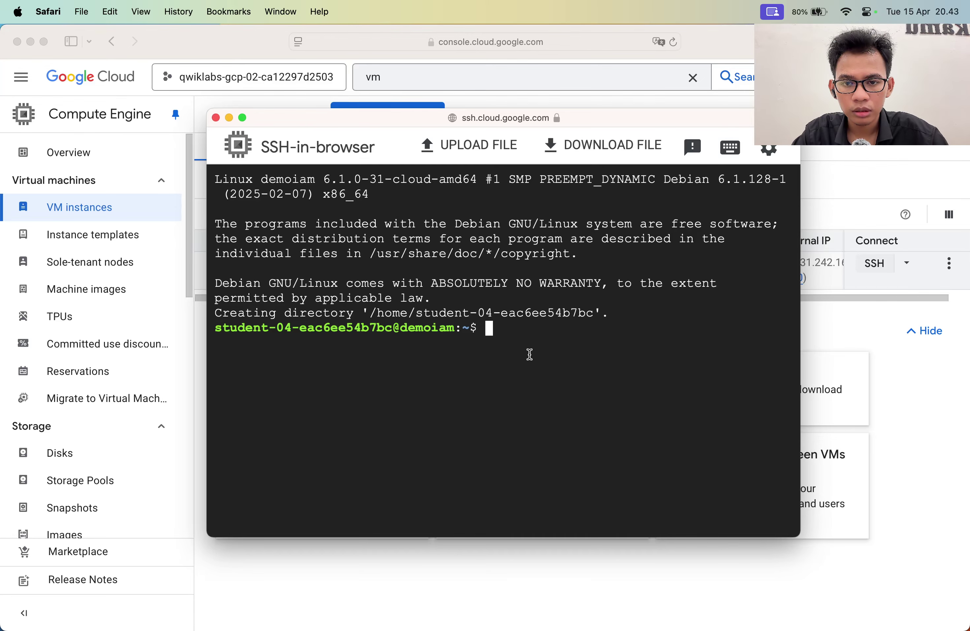
Step: Consult the lab instructions in Chrome and run gcloud compute instances list in demoiam's SSH session in Safari
key(super+Tab)
scroll(372, 434, down, 1)
scroll(372, 434, down, 2)
key(super+Tab)
text(gcloud compute instances list)
key(Return)
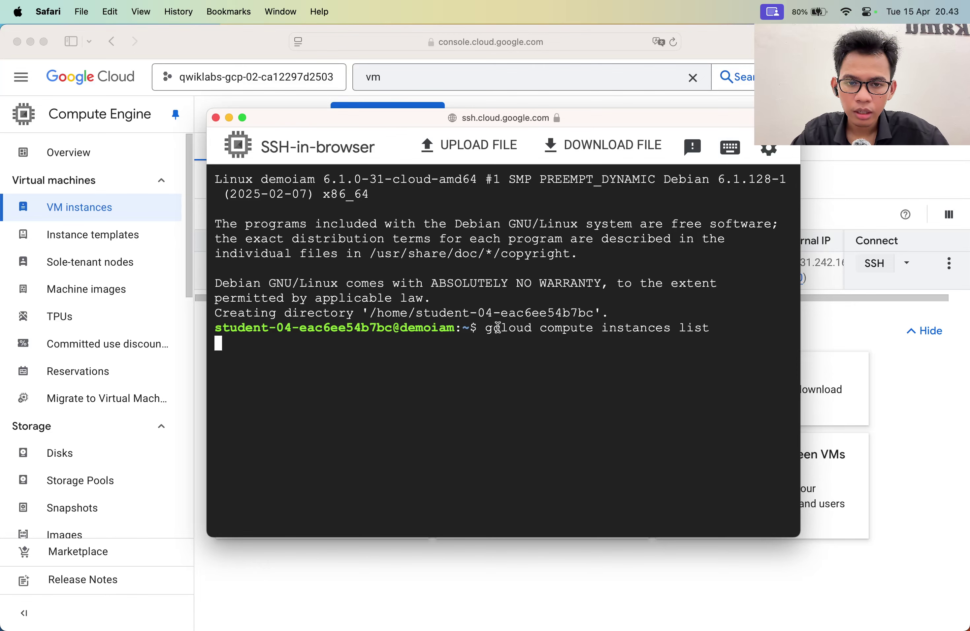
drag(485, 329, 590, 332)
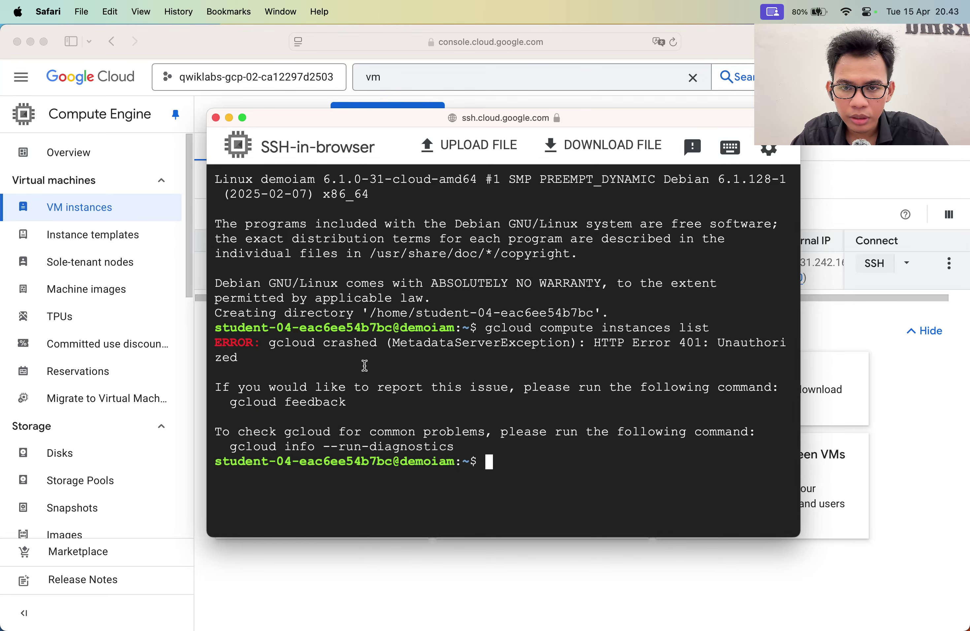
double_click(695, 327)
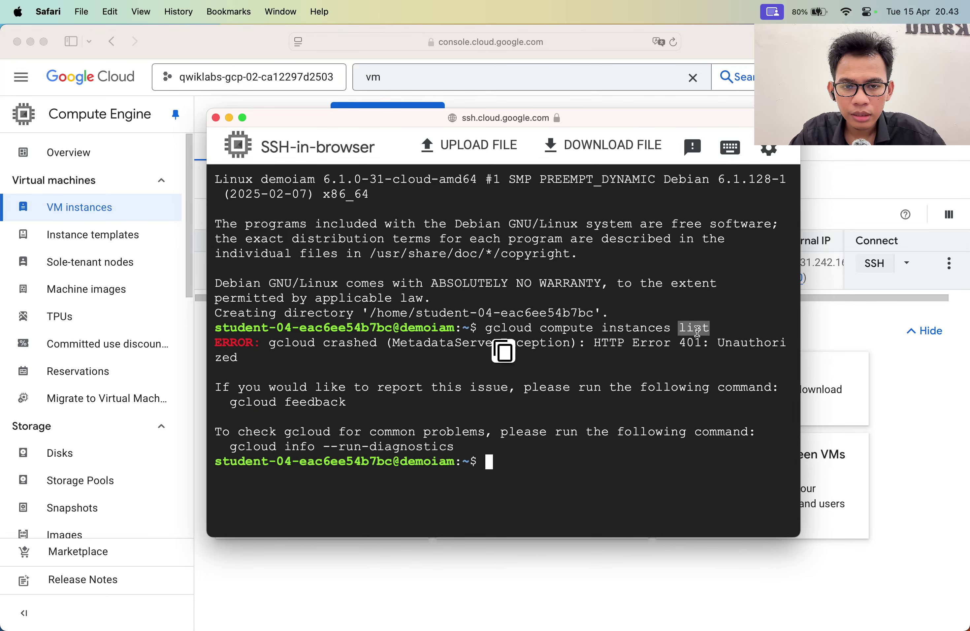
drag(671, 328, 539, 328)
Step: Copy the lab's gcloud storage cp command for sample.txt in Chrome and paste it into the address bar for editing
key(super+Tab)
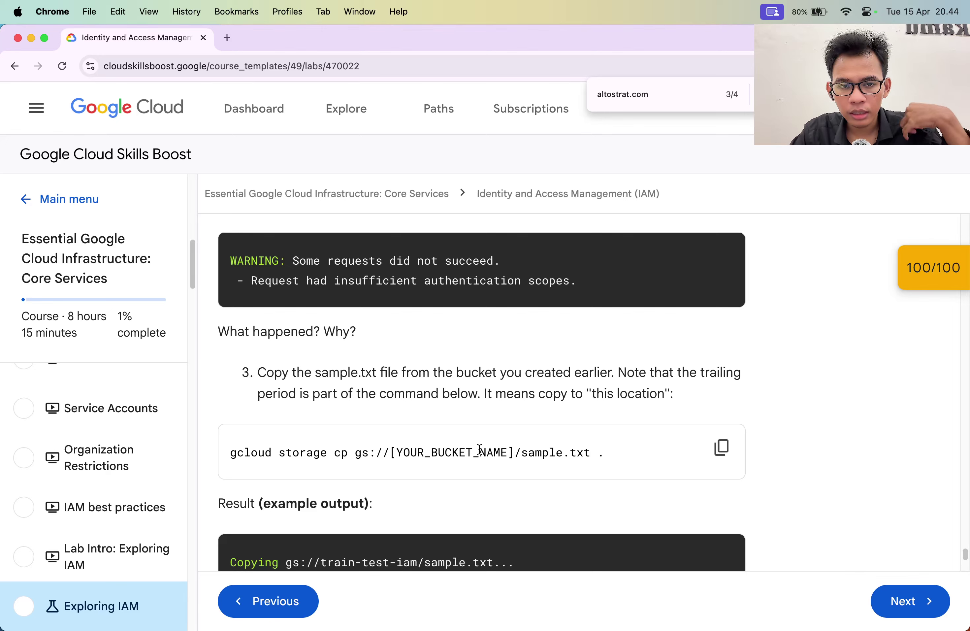
scroll(479, 449, down, 2)
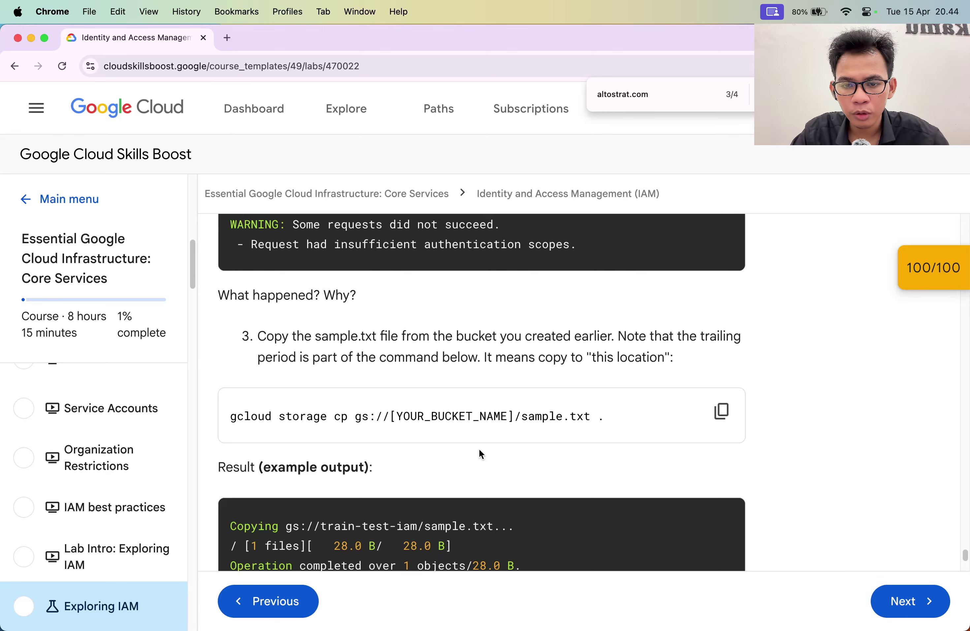
click(720, 411)
key(super+l)
key(super+v)
key(super+minus)
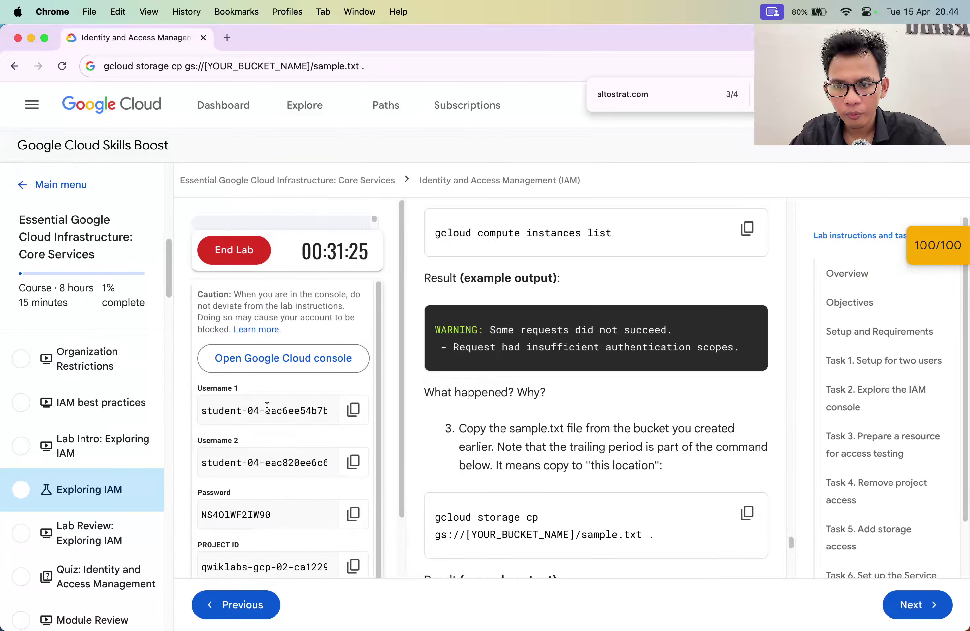
Step: Replace the command's [YOUR_BUCKET_NAME] placeholder with the copied project ID and copy the whole command
click(353, 563)
click(195, 66)
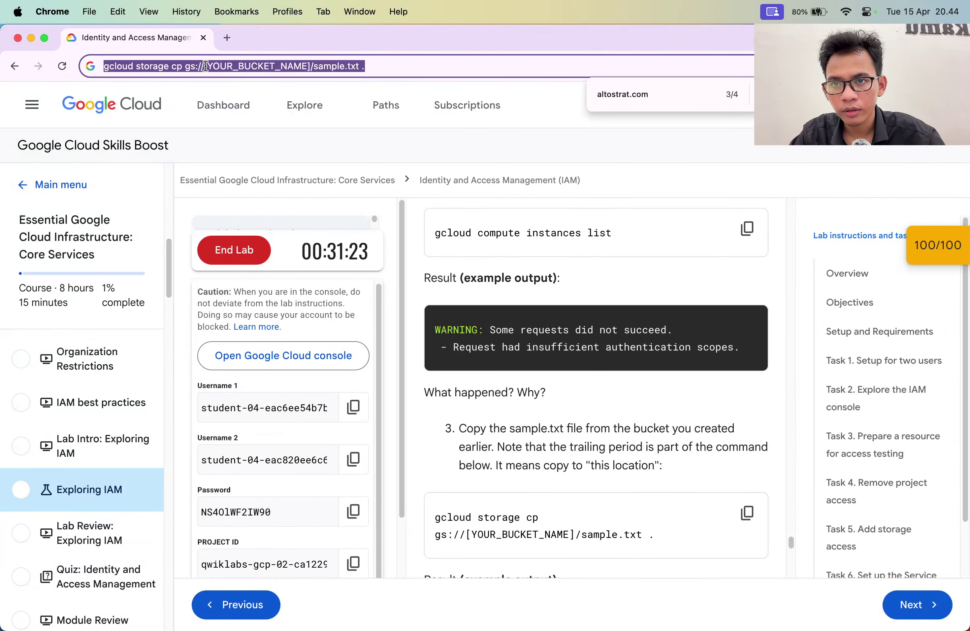
drag(195, 66, 295, 61)
key(shift+Right)
key(shift+Right)
key(shift+Right)
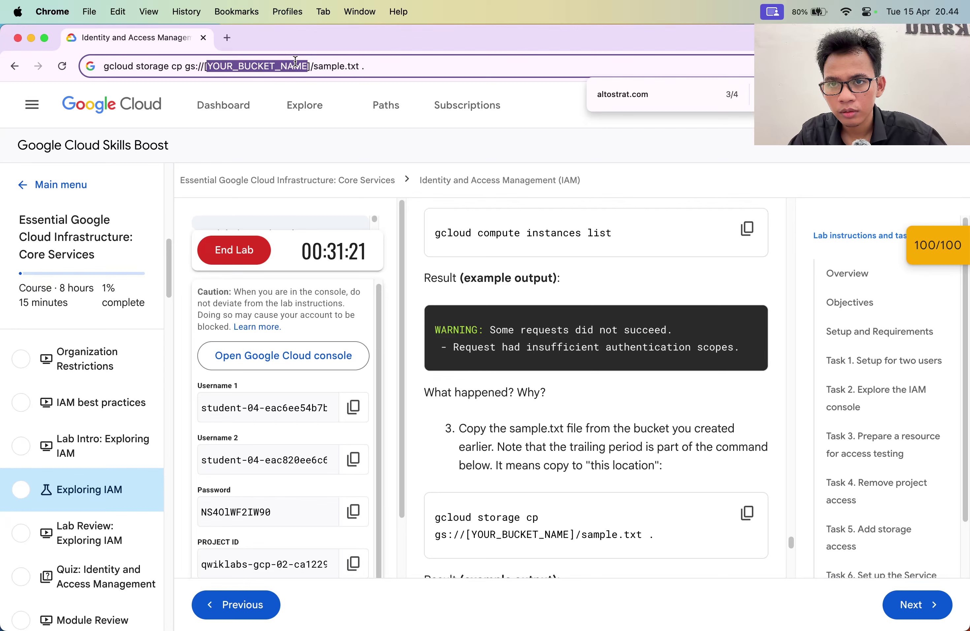
key(BackSpace)
key(super+v)
key(super+a)
key(super+c)
Step: Run gcloud storage cp gs://qwiklabs-gcp-02-ca12297d2503/sample.txt . in the SSH session in Safari, and list the directory's files with ls
key(super+Tab)
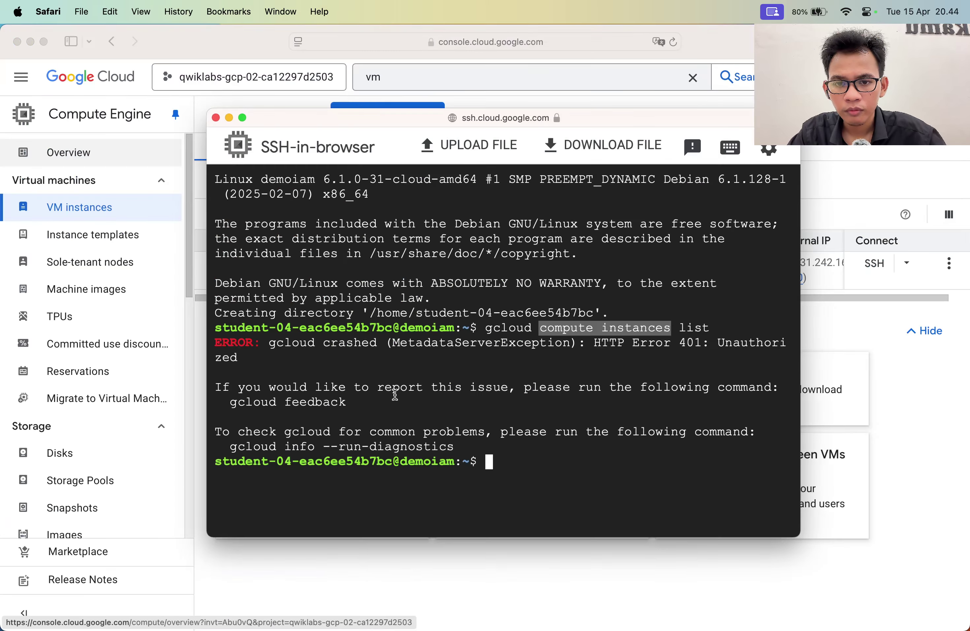
key(super+v)
key(Return)
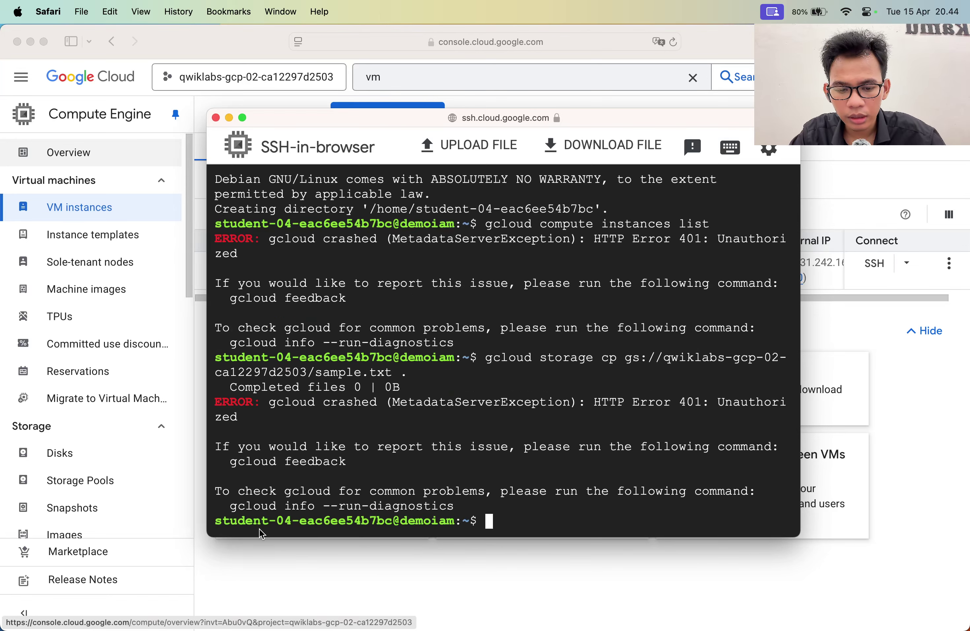
text(ls)
key(Return)
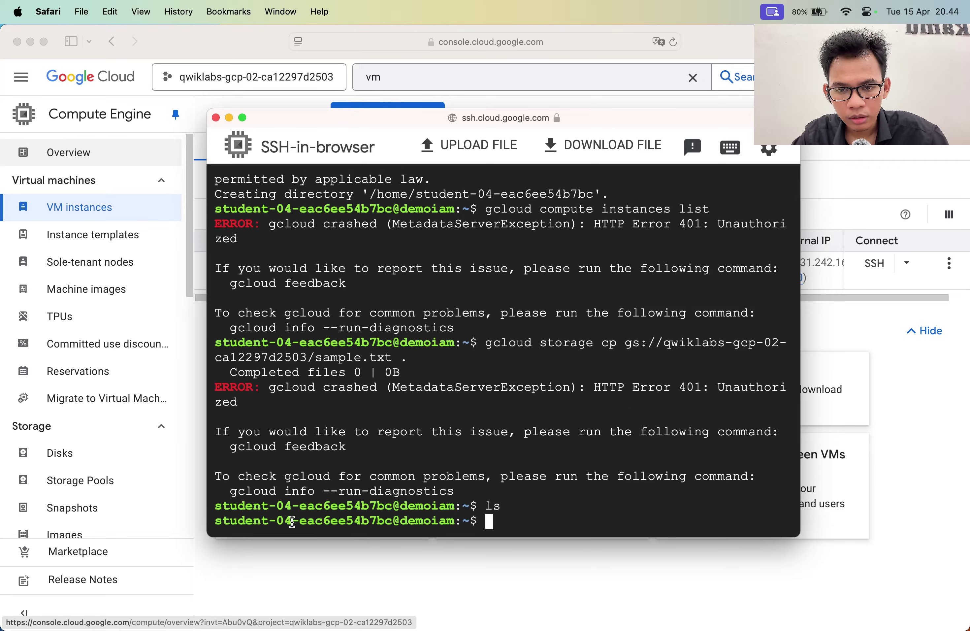
Step: Reread the lab's sample.txt copy instructions in Chrome and rerun gcloud storage cp gs://qwiklabs-gcp-02-ca12297d2503/sample.txt . in demoiam's SSH session
key(super+Tab)
scroll(466, 487, down, 3)
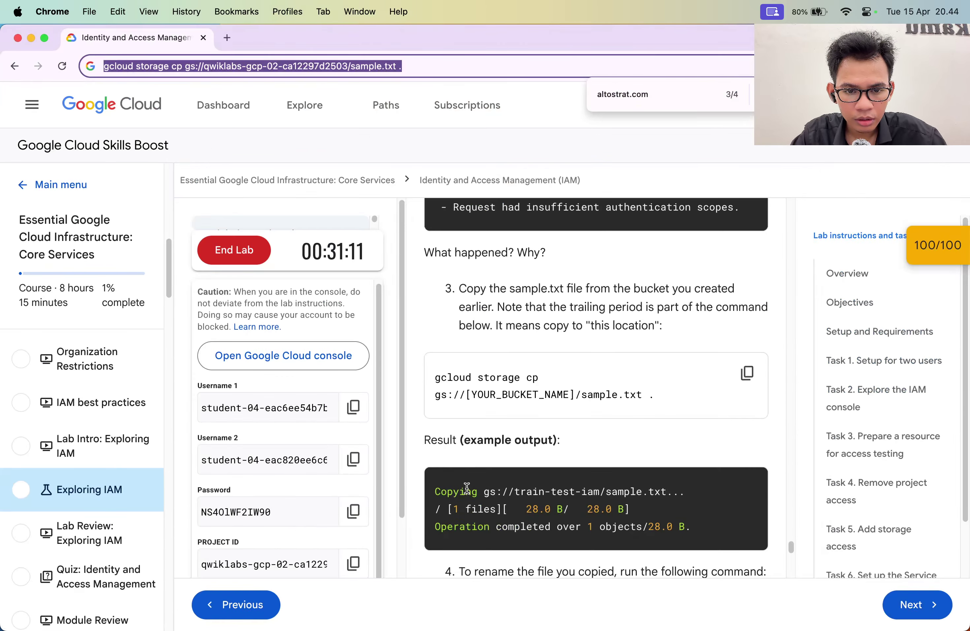
scroll(466, 487, down, 3)
scroll(466, 488, up, 6)
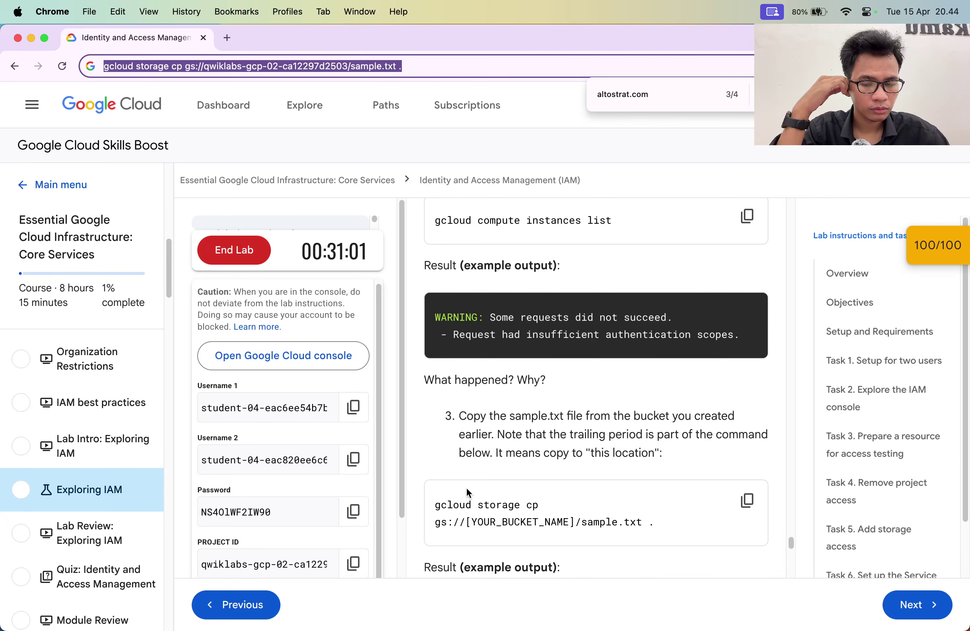
scroll(466, 488, down, 3)
key(super+Tab)
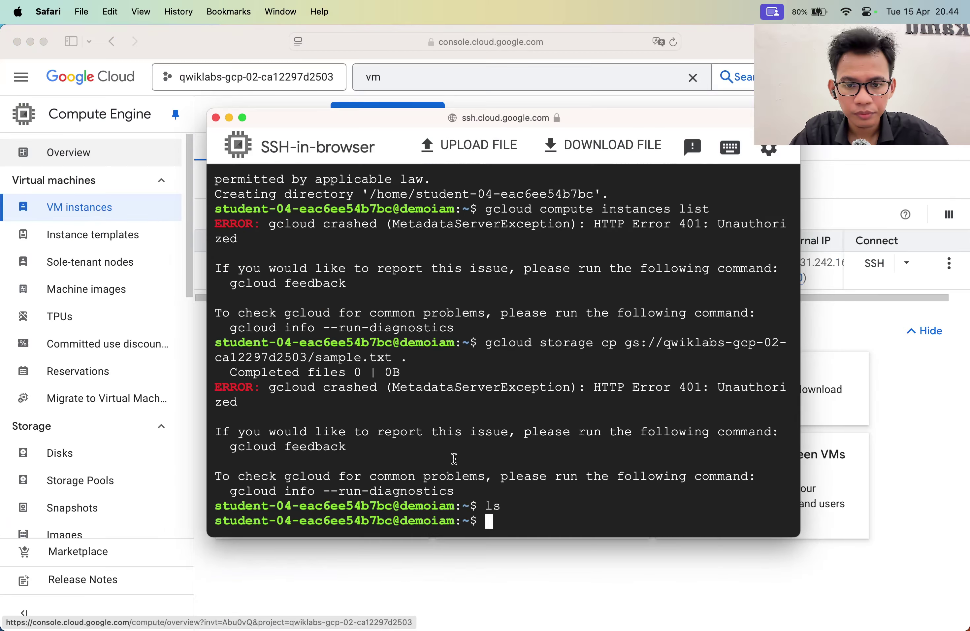
key(Up)
key(Up)
key(Up)
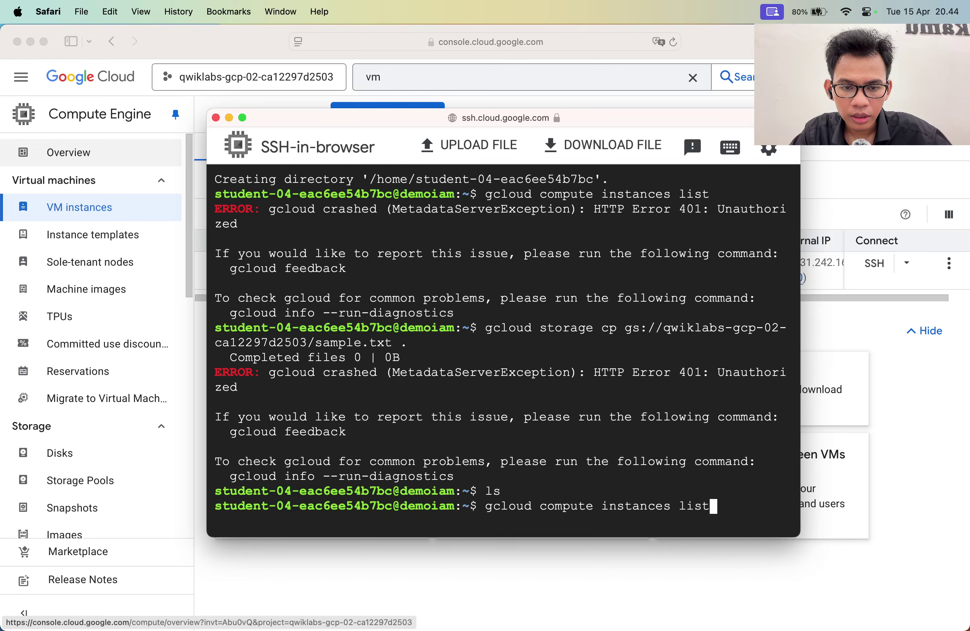
key(Down)
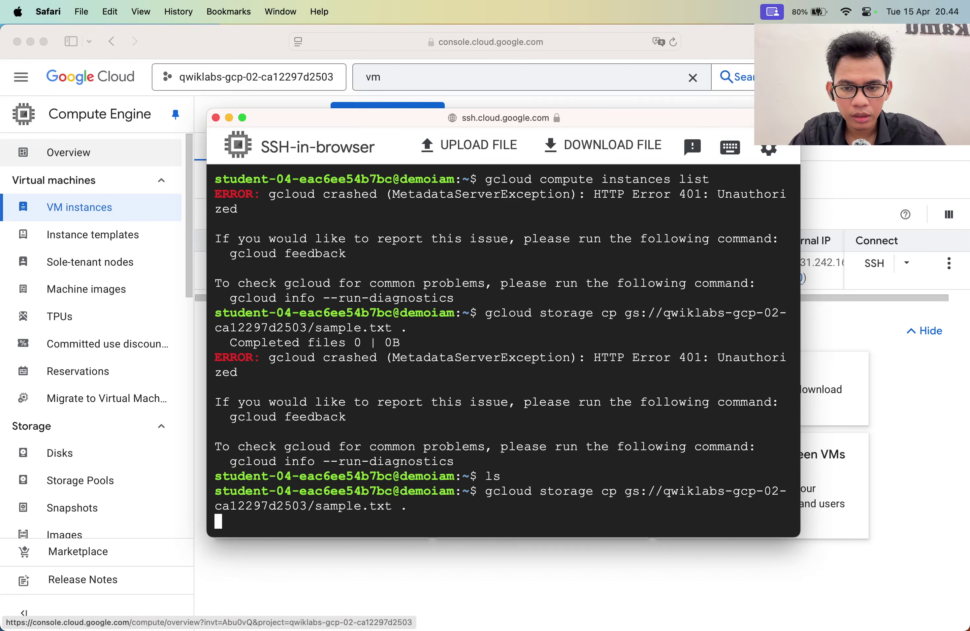